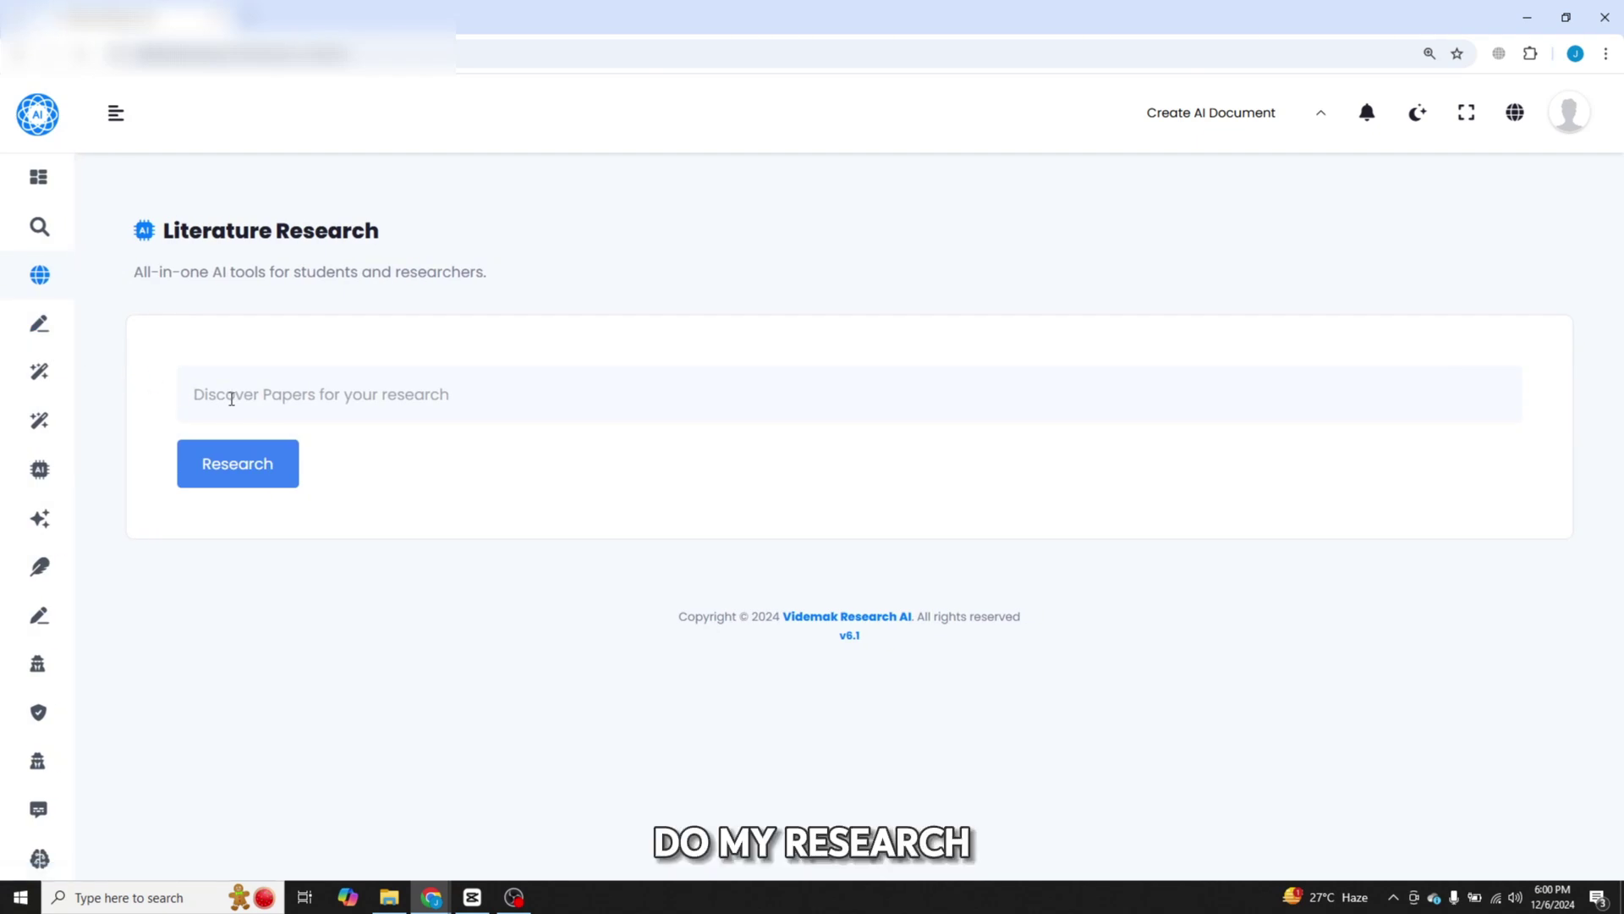
{"action": "type", "text": "What is the impact of renewable energy adoption on global economies?"}
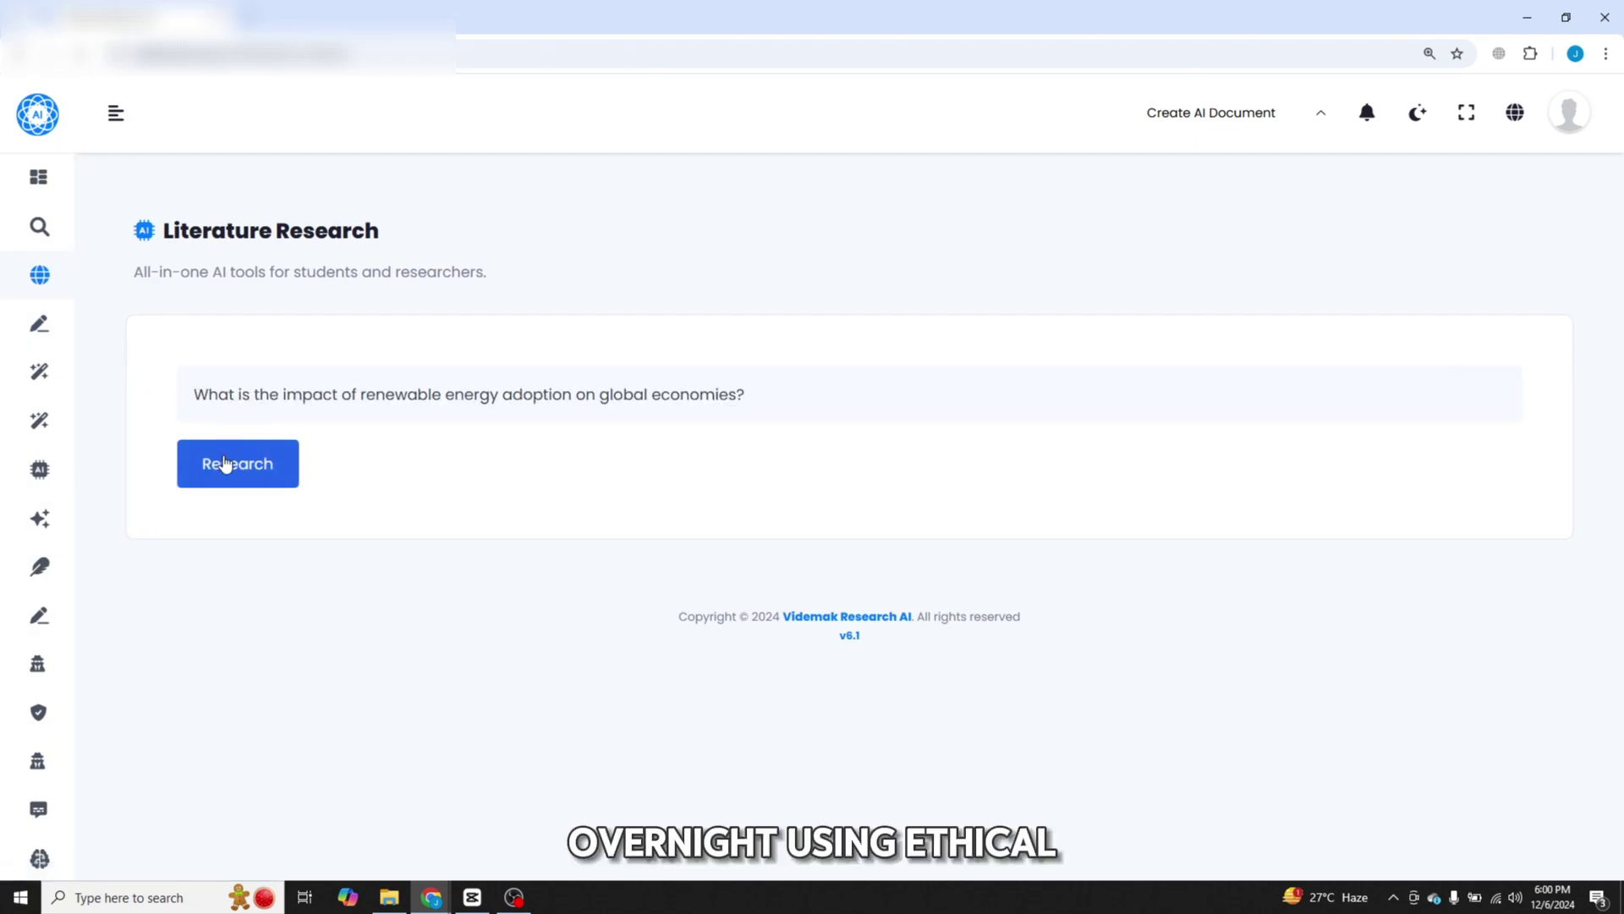
- Run a literature search on renewable energy adoption's impact on global economies and generate the report
{"action": "left_click", "coordinate": [224, 465]}
{"action": "scroll", "coordinate": [1154, 680], "scroll_direction": "down", "scroll_amount": 10}
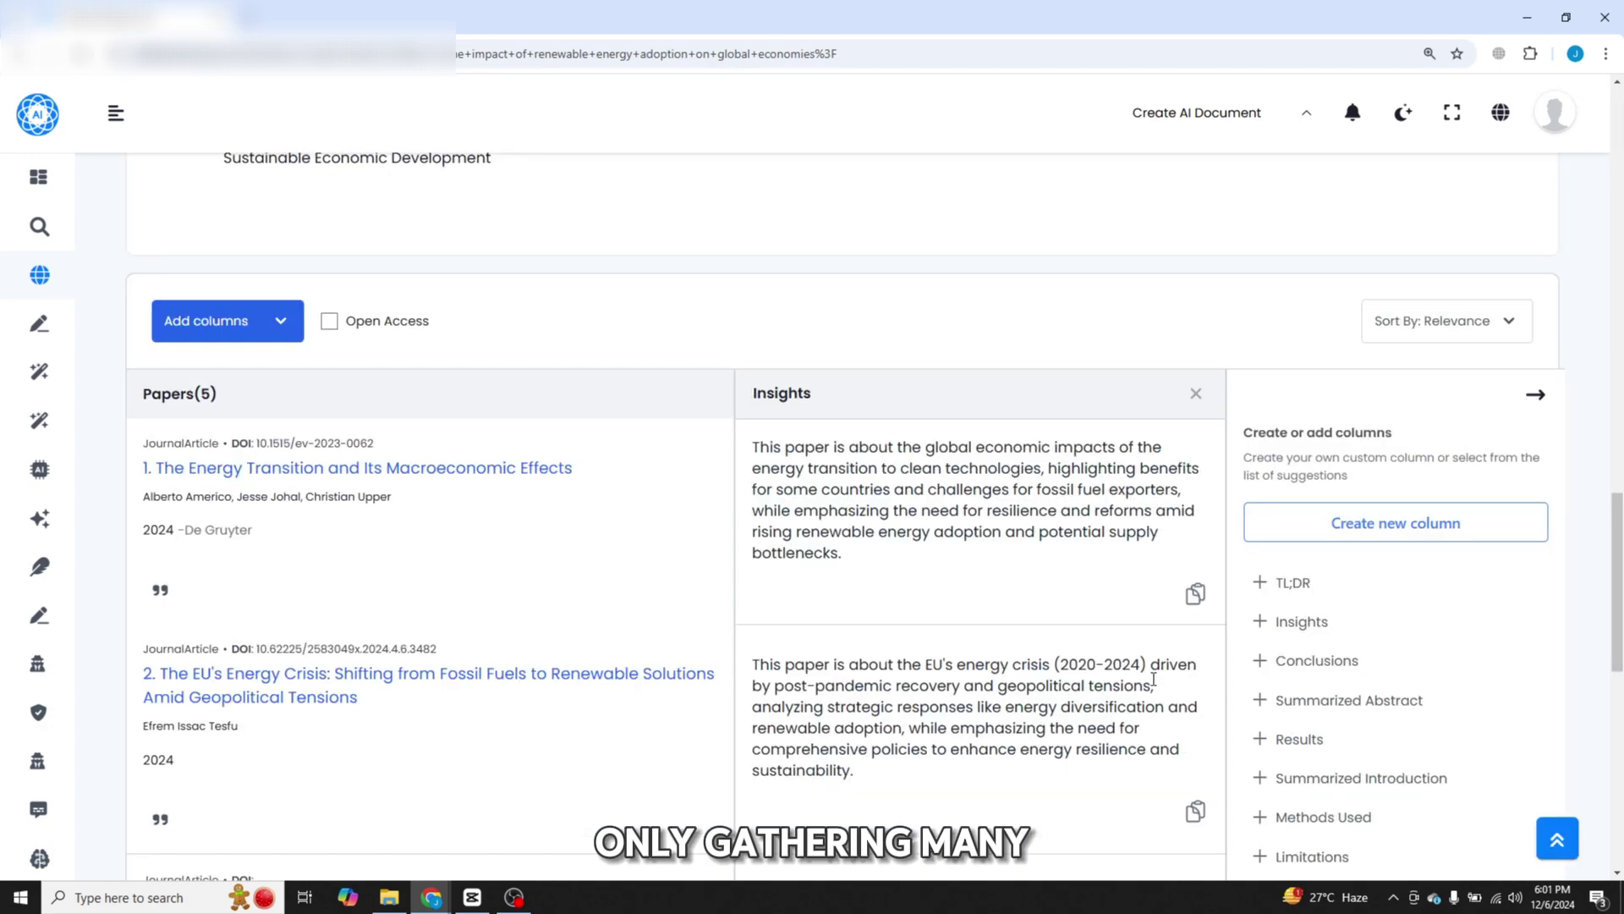
{"action": "scroll", "coordinate": [1152, 678], "scroll_direction": "down", "scroll_amount": 1}
{"action": "scroll", "coordinate": [1152, 682], "scroll_direction": "down", "scroll_amount": 1}
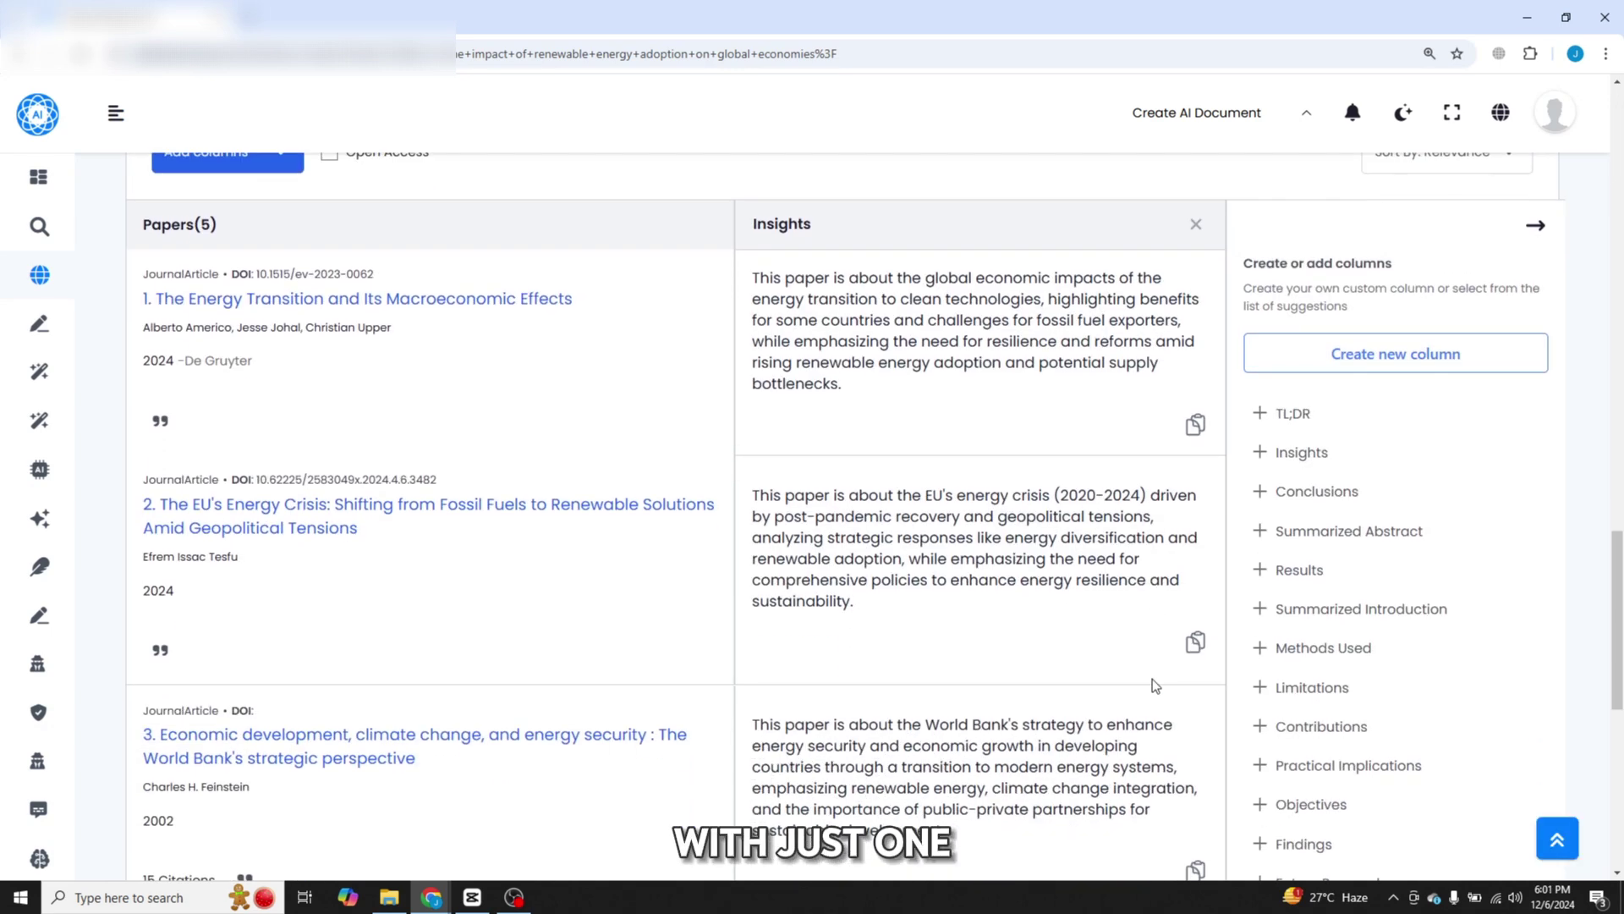
{"action": "scroll", "coordinate": [1152, 679], "scroll_direction": "down", "scroll_amount": 3}
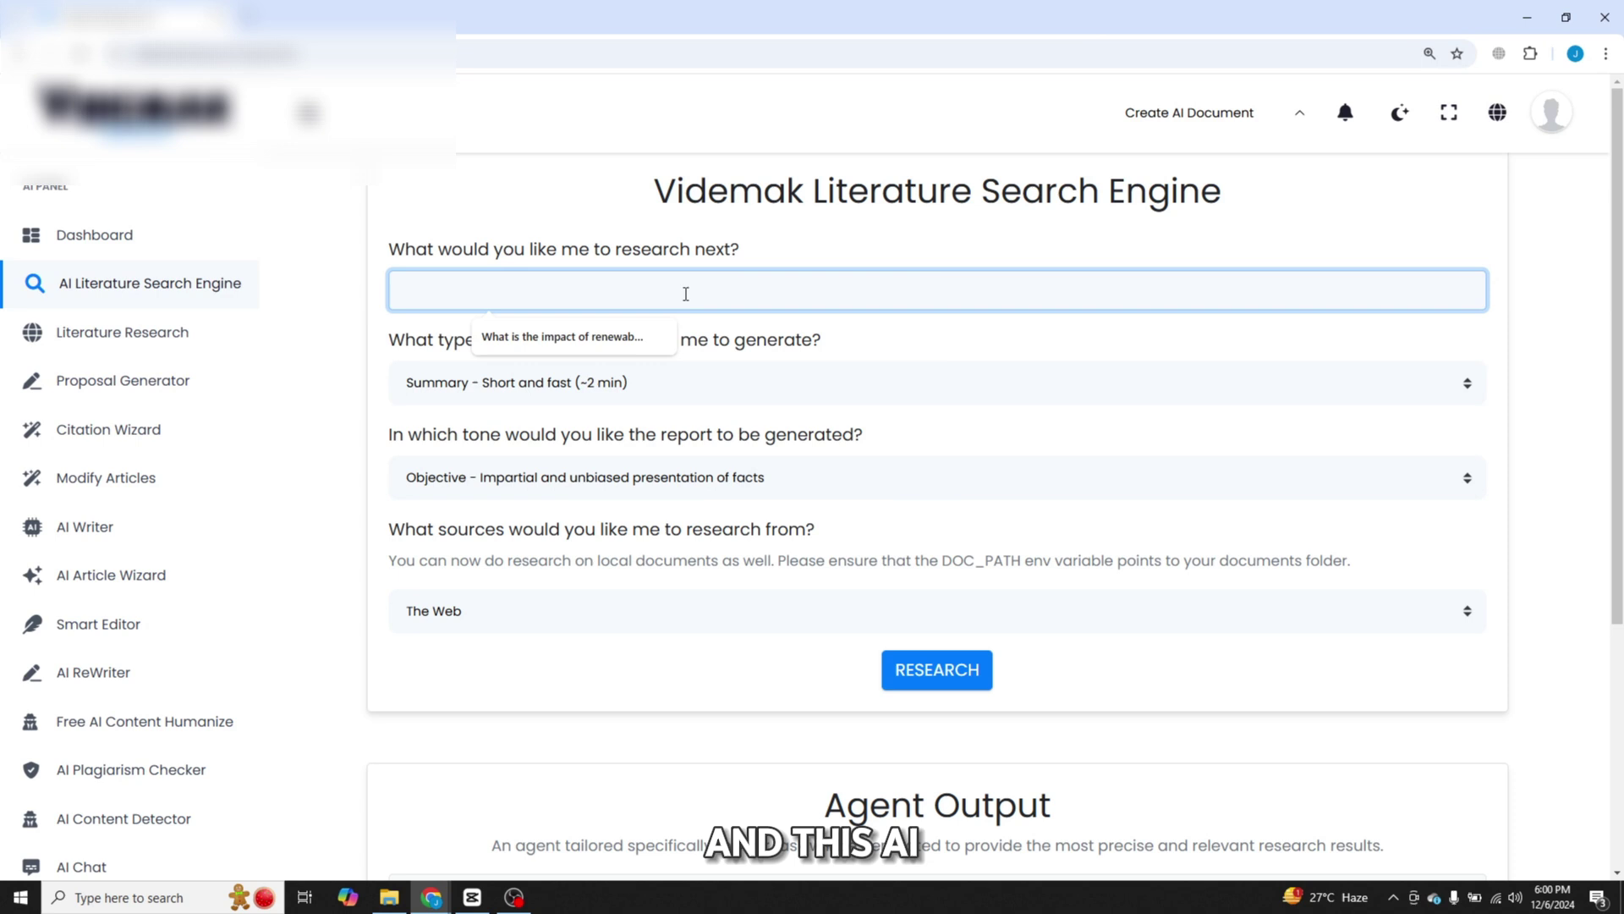
{"action": "key", "text": "Down"}
{"action": "key", "text": "Return"}
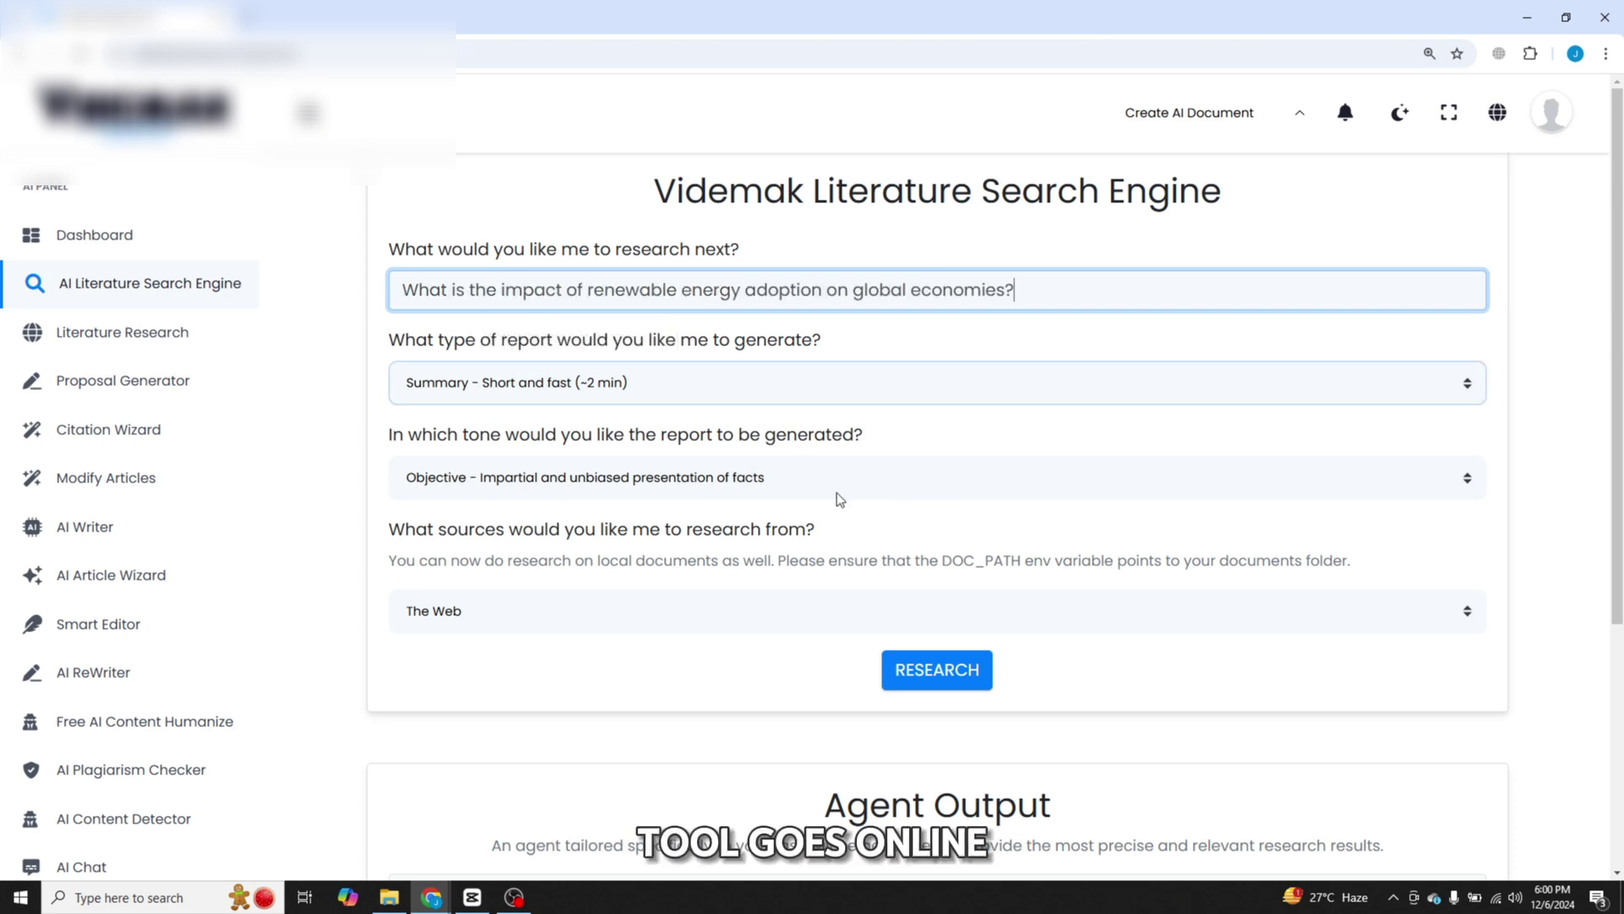
{"action": "left_click", "coordinate": [936, 669]}
{"action": "scroll", "coordinate": [926, 669], "scroll_direction": "down", "scroll_amount": 3}
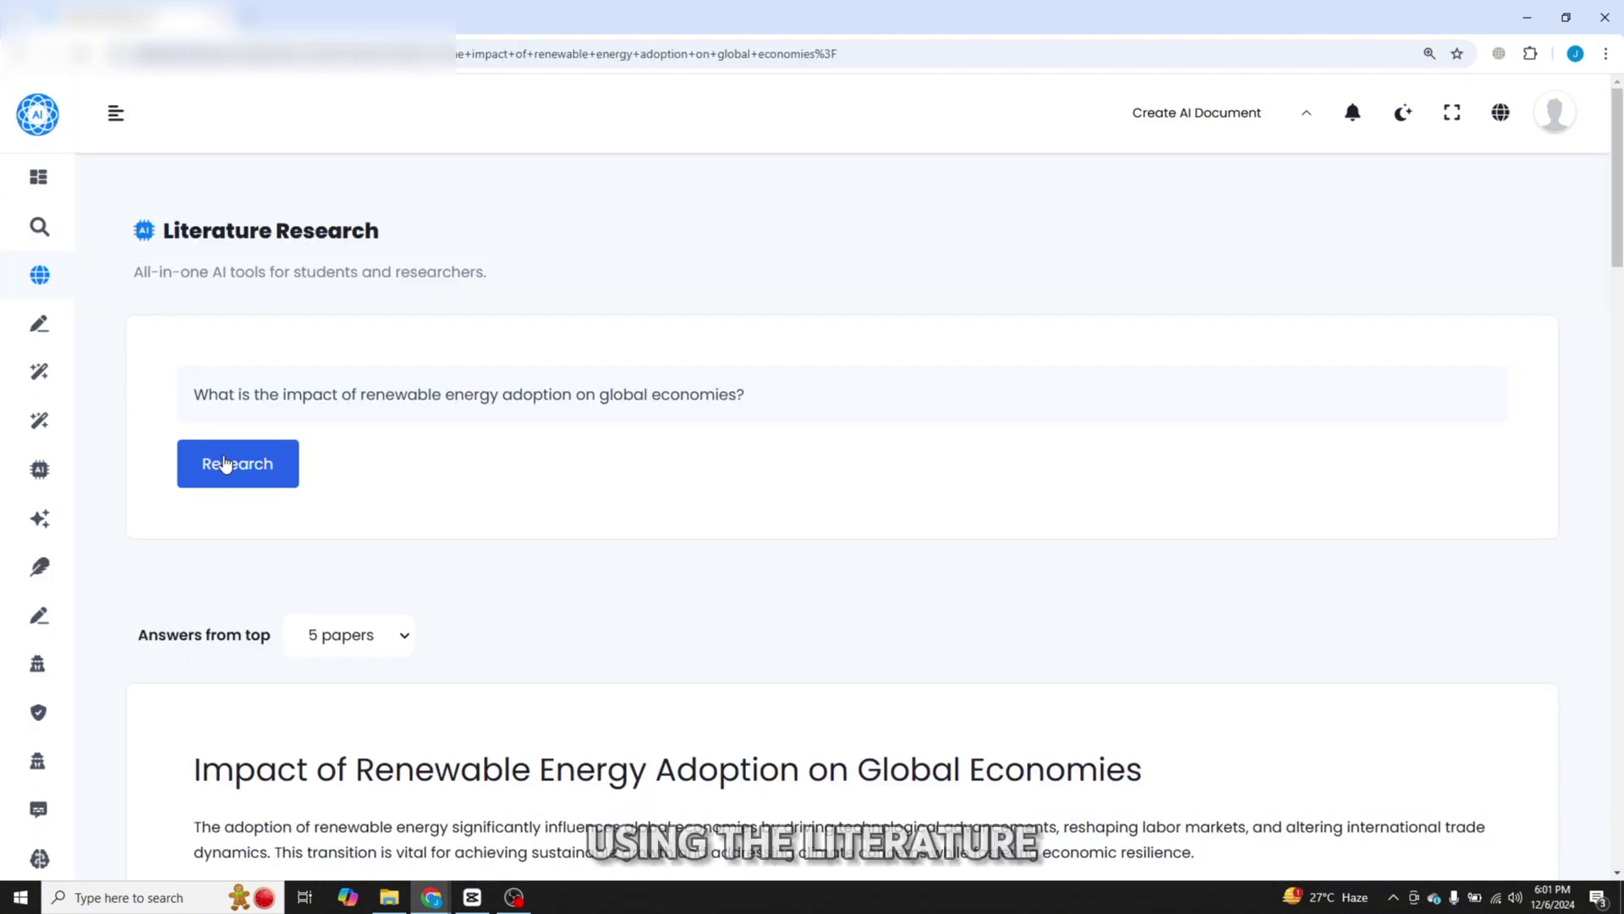
{"action": "scroll", "coordinate": [950, 598], "scroll_direction": "down", "scroll_amount": 3}
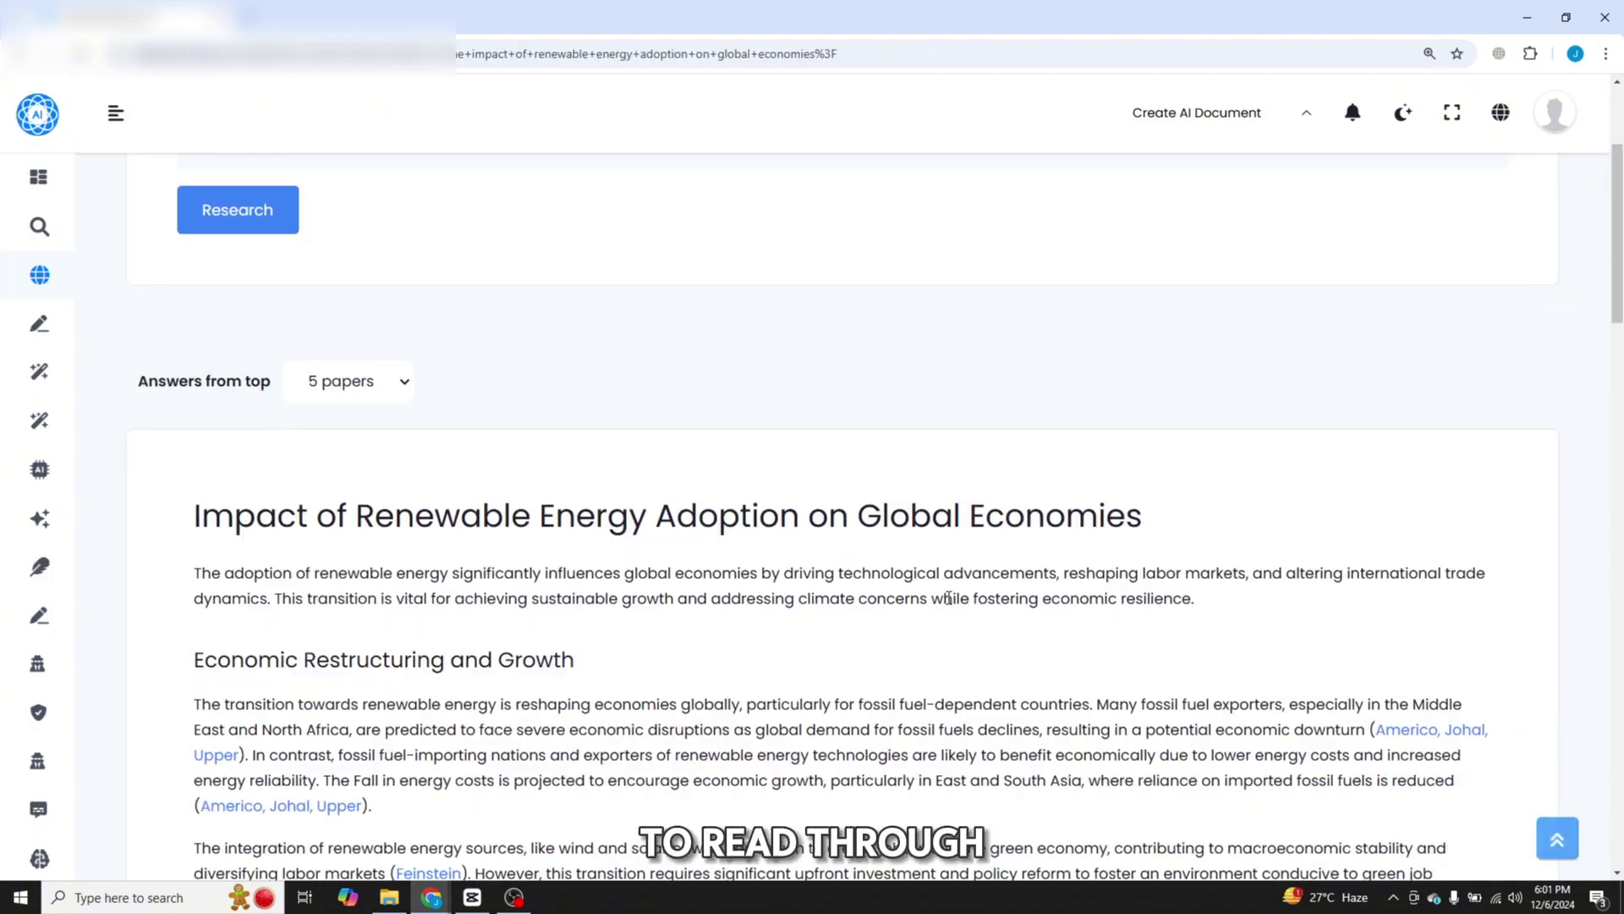
{"action": "scroll", "coordinate": [949, 597], "scroll_direction": "down", "scroll_amount": 2}
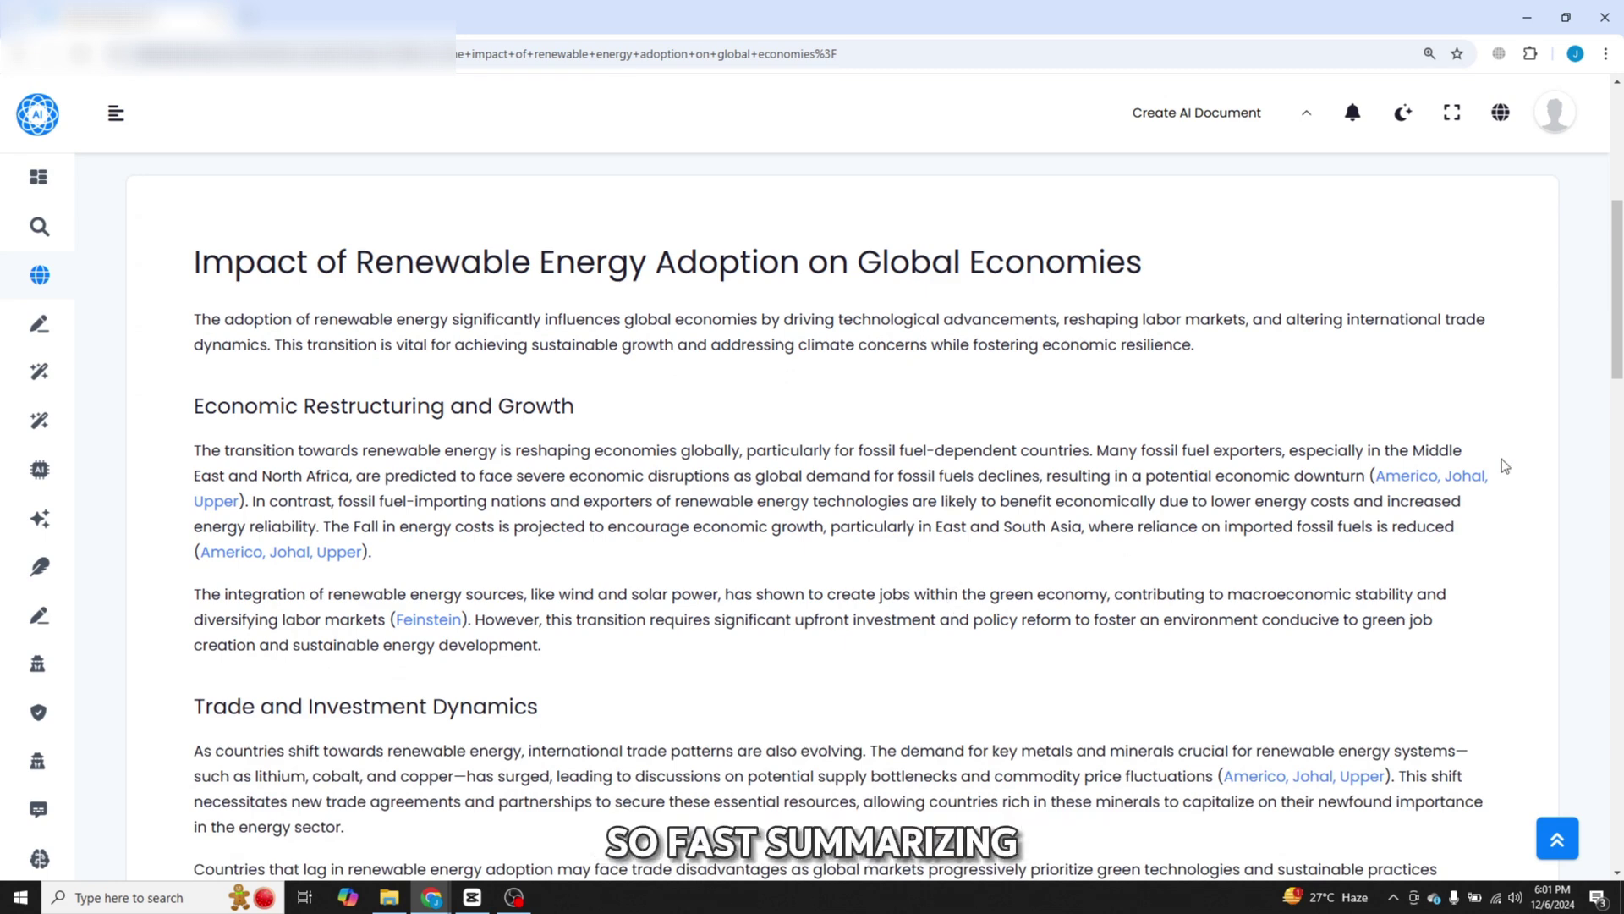
{"action": "left_click_drag", "start_coordinate": [1618, 367], "coordinate": [1618, 526]}
{"action": "scroll", "coordinate": [1153, 686], "scroll_direction": "down", "scroll_amount": 10}
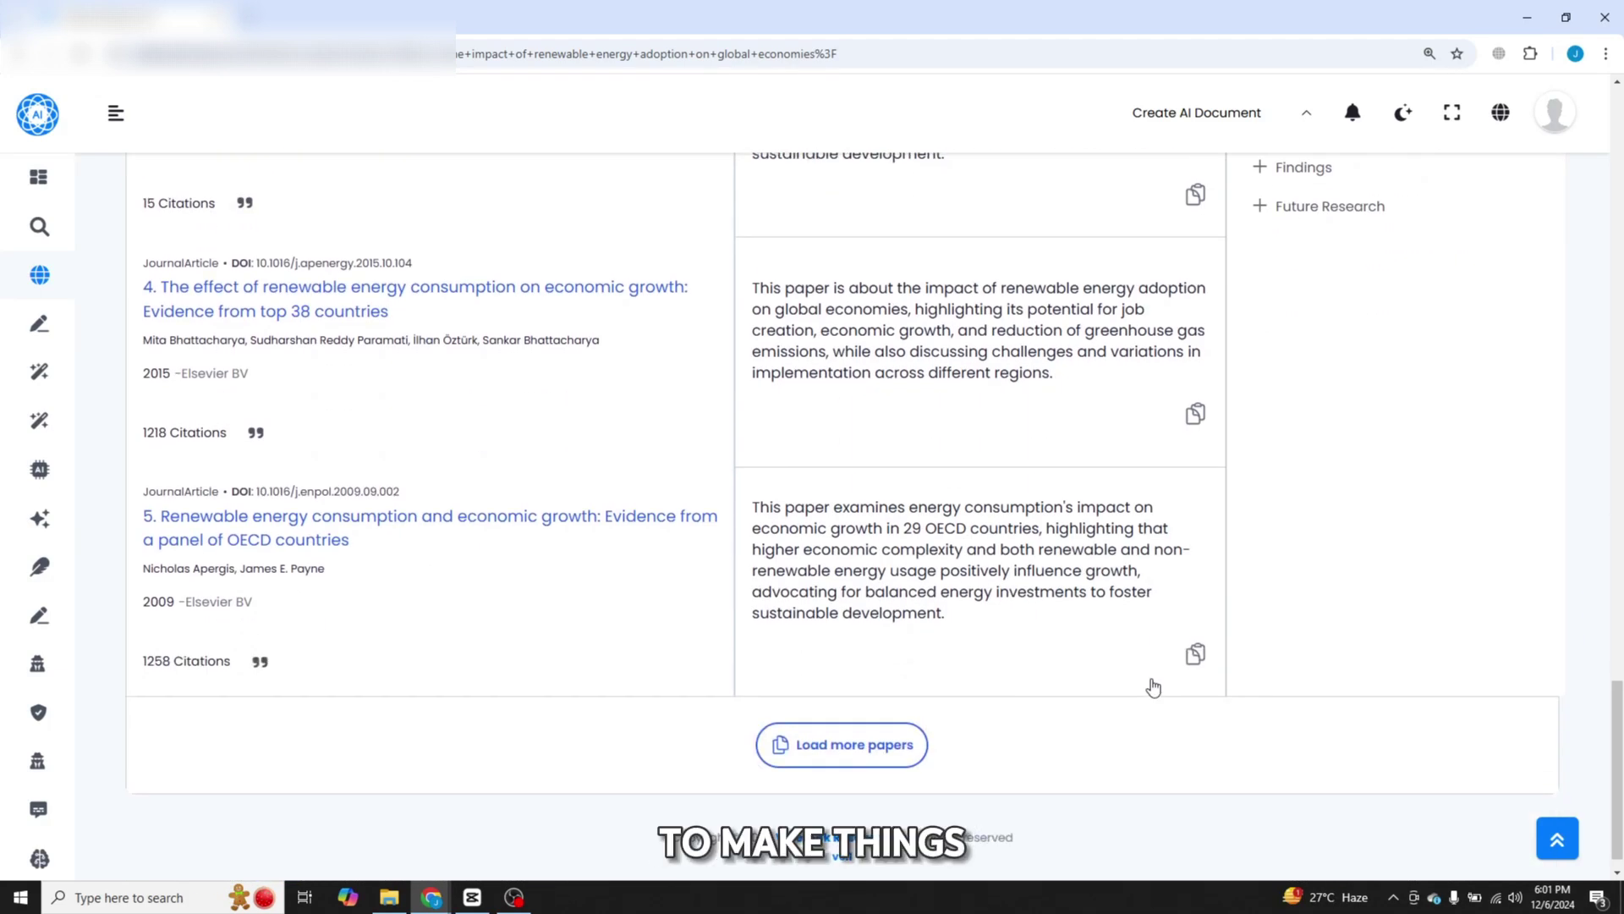
{"action": "mouse_move", "coordinate": [39, 381]}
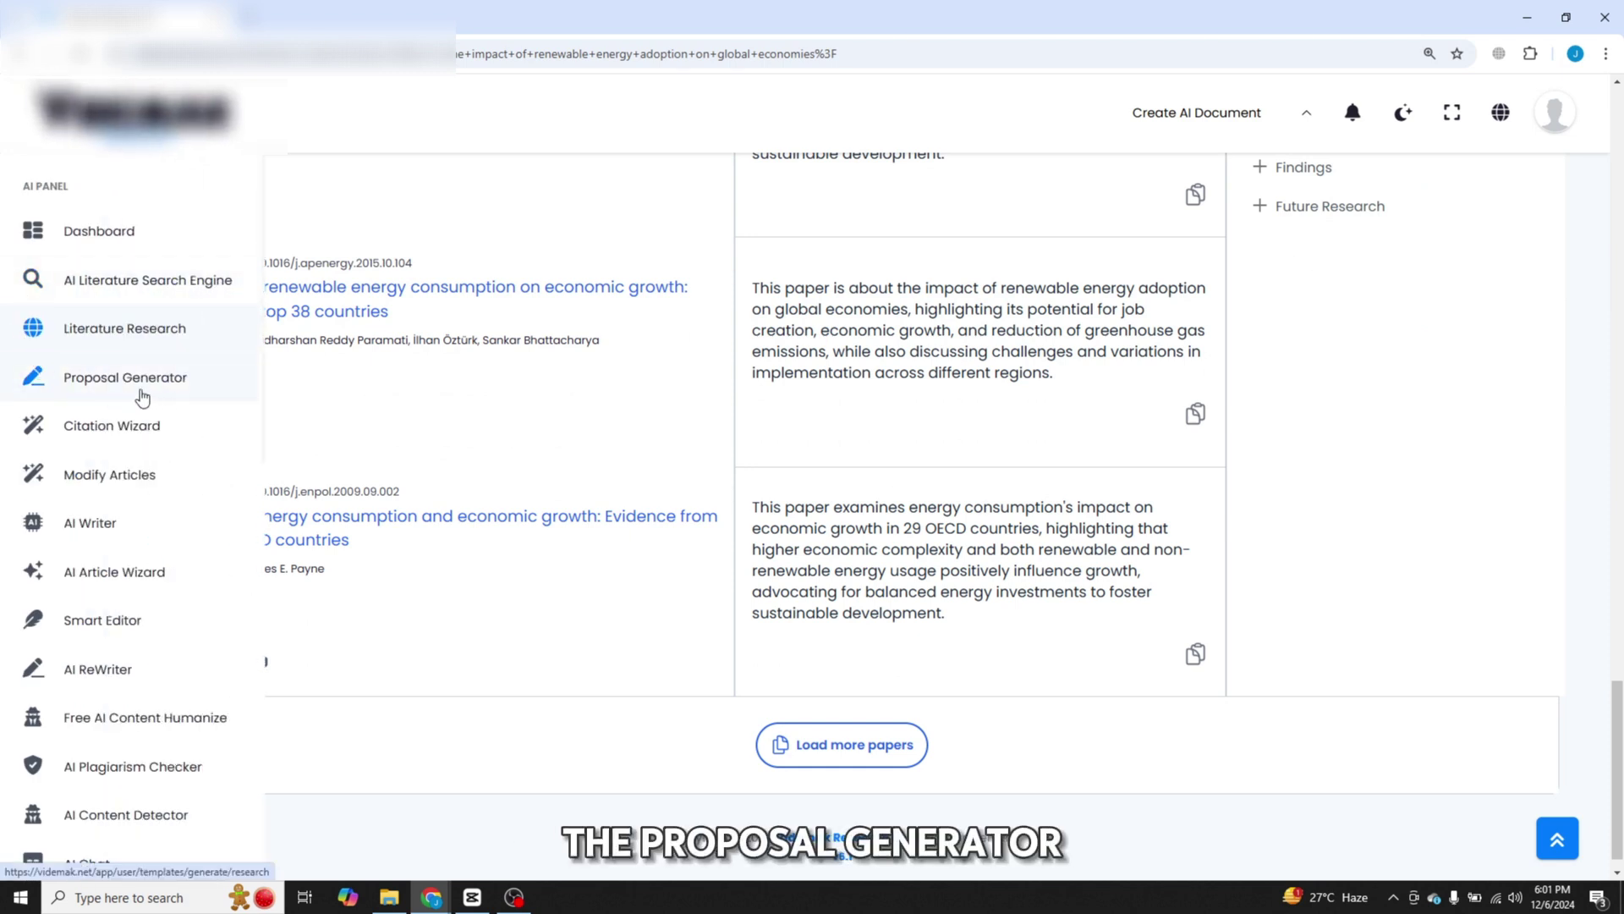
- Review the proposal's cited Background Section, then bring up Free AI Content Humanize
{"action": "left_click", "coordinate": [142, 397]}
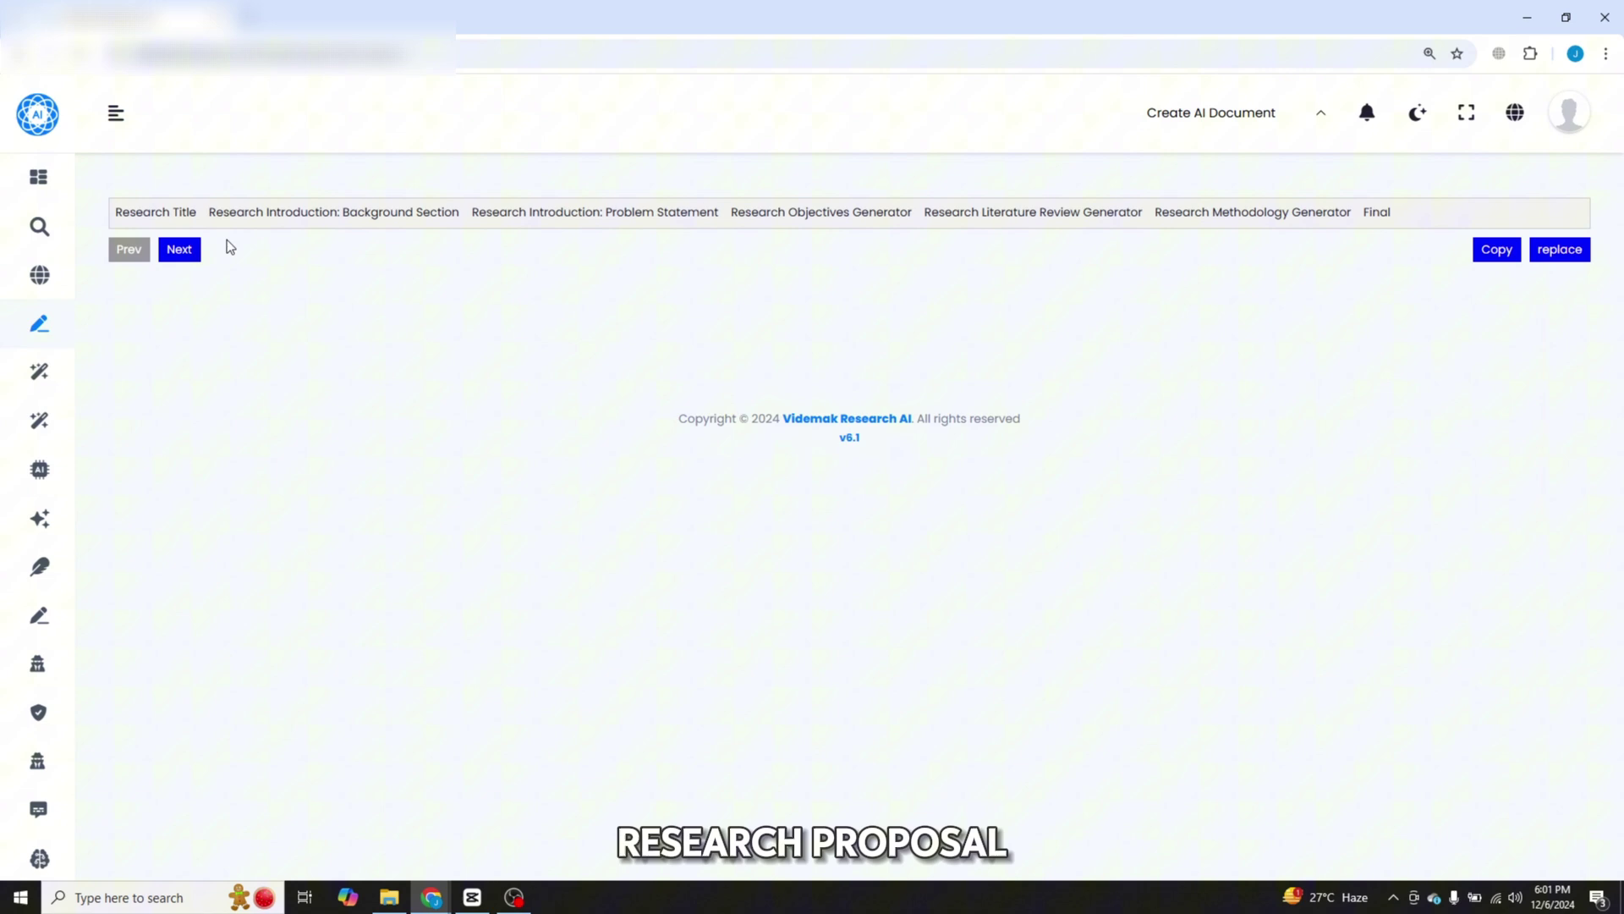
{"action": "left_click", "coordinate": [357, 223]}
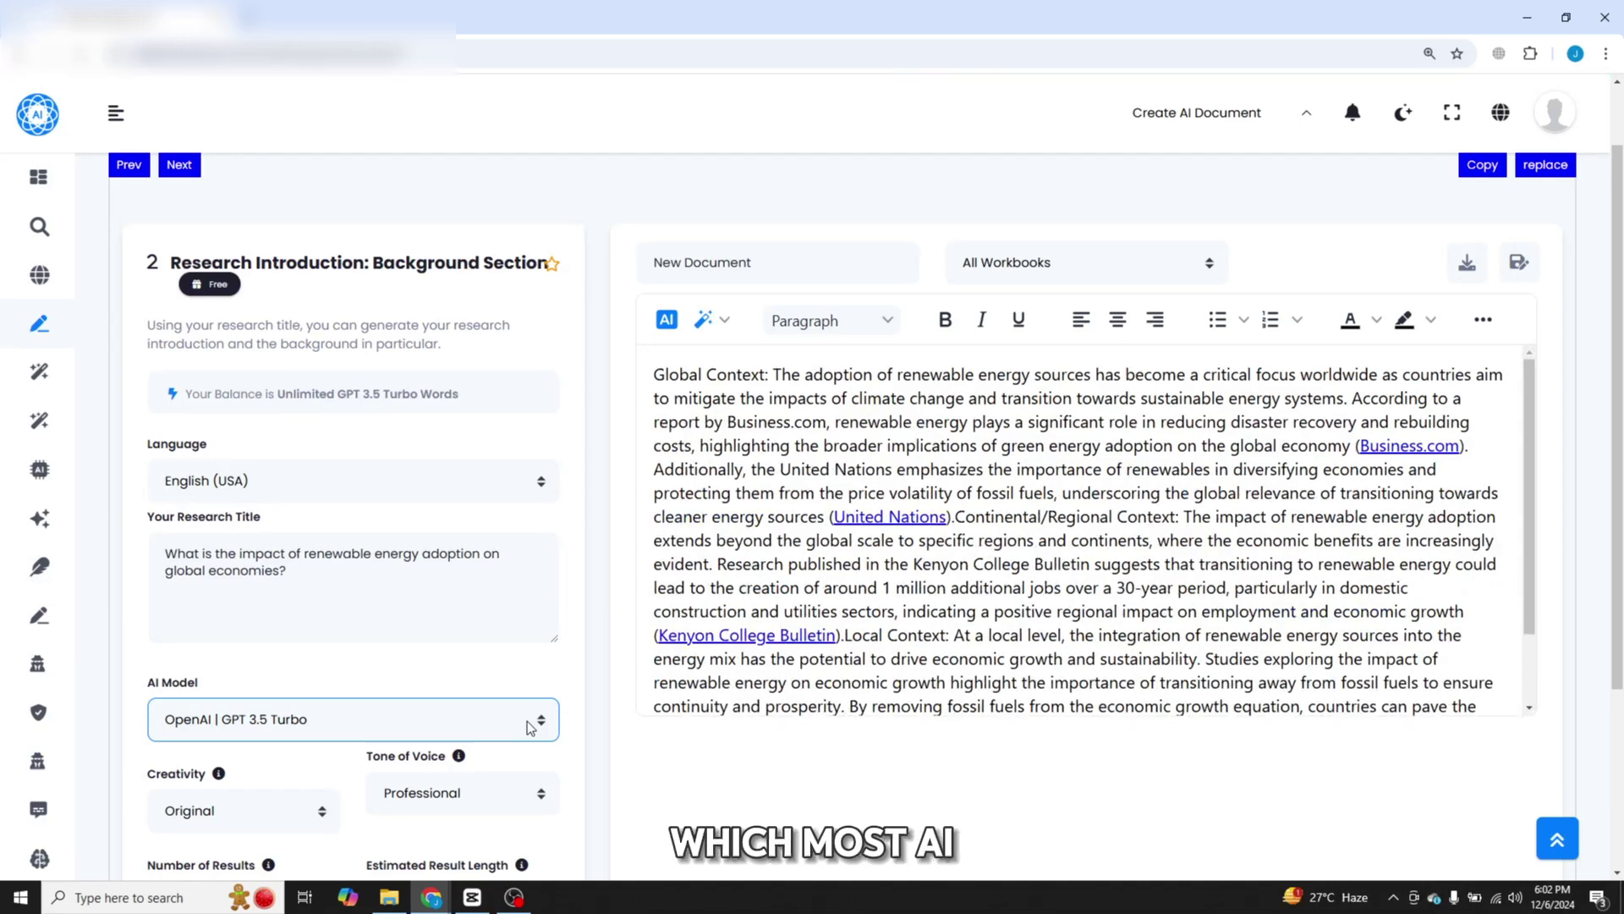
{"action": "left_click", "coordinate": [673, 706]}
{"action": "scroll", "coordinate": [1041, 587], "scroll_direction": "down", "scroll_amount": 2}
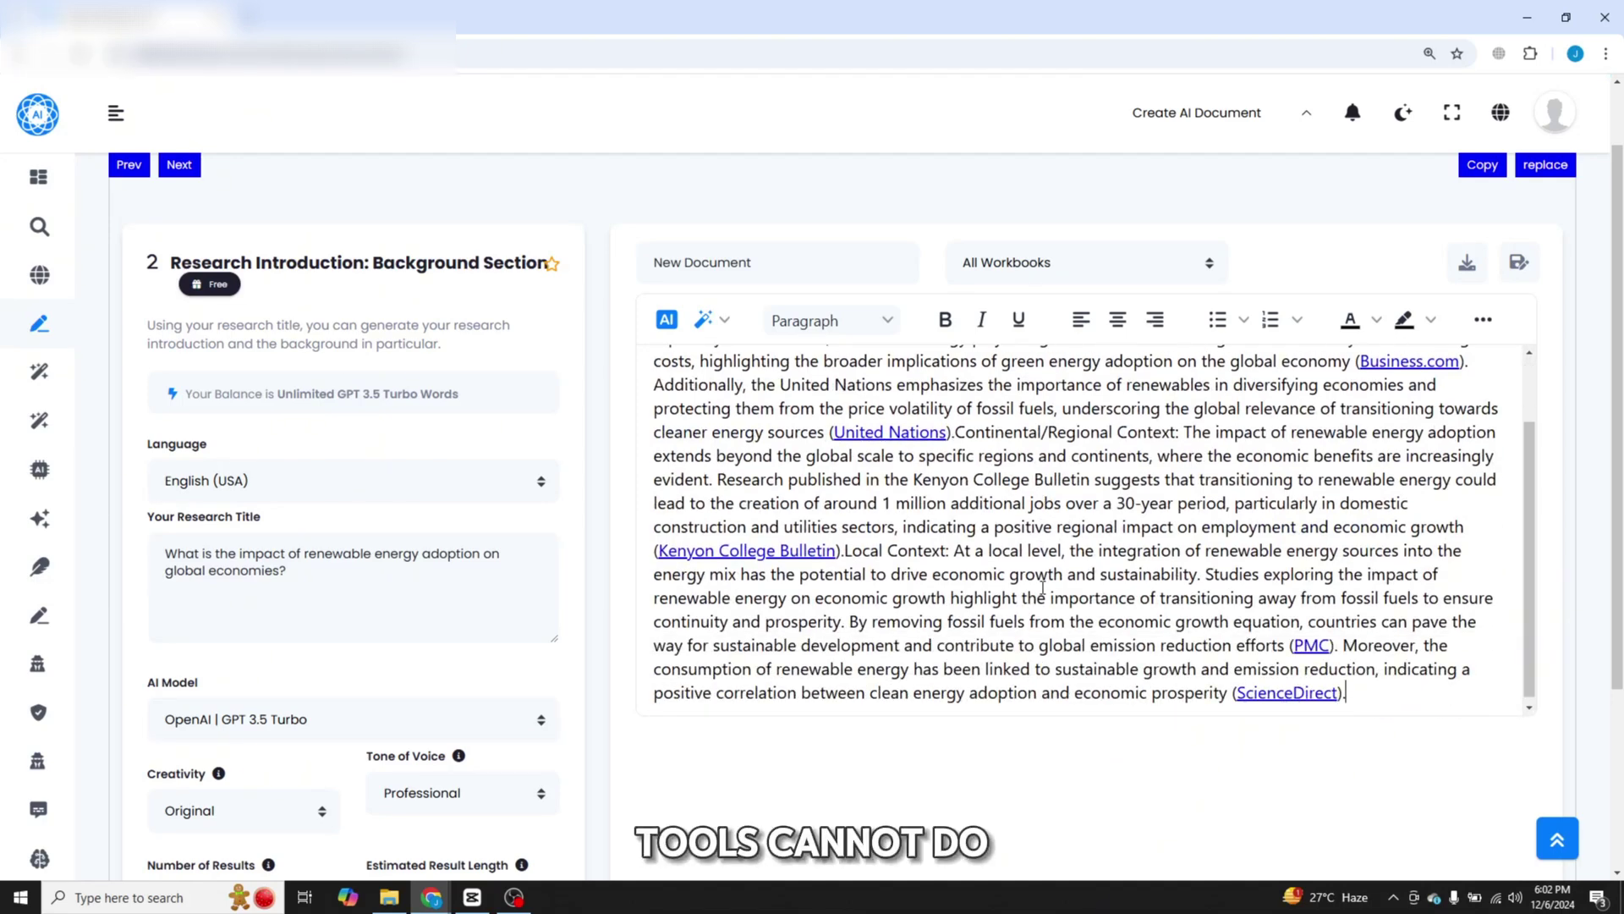
{"action": "left_click", "coordinate": [148, 716]}
- Paste the background introduction into Target Text and humanize it
{"action": "left_click", "coordinate": [407, 449]}
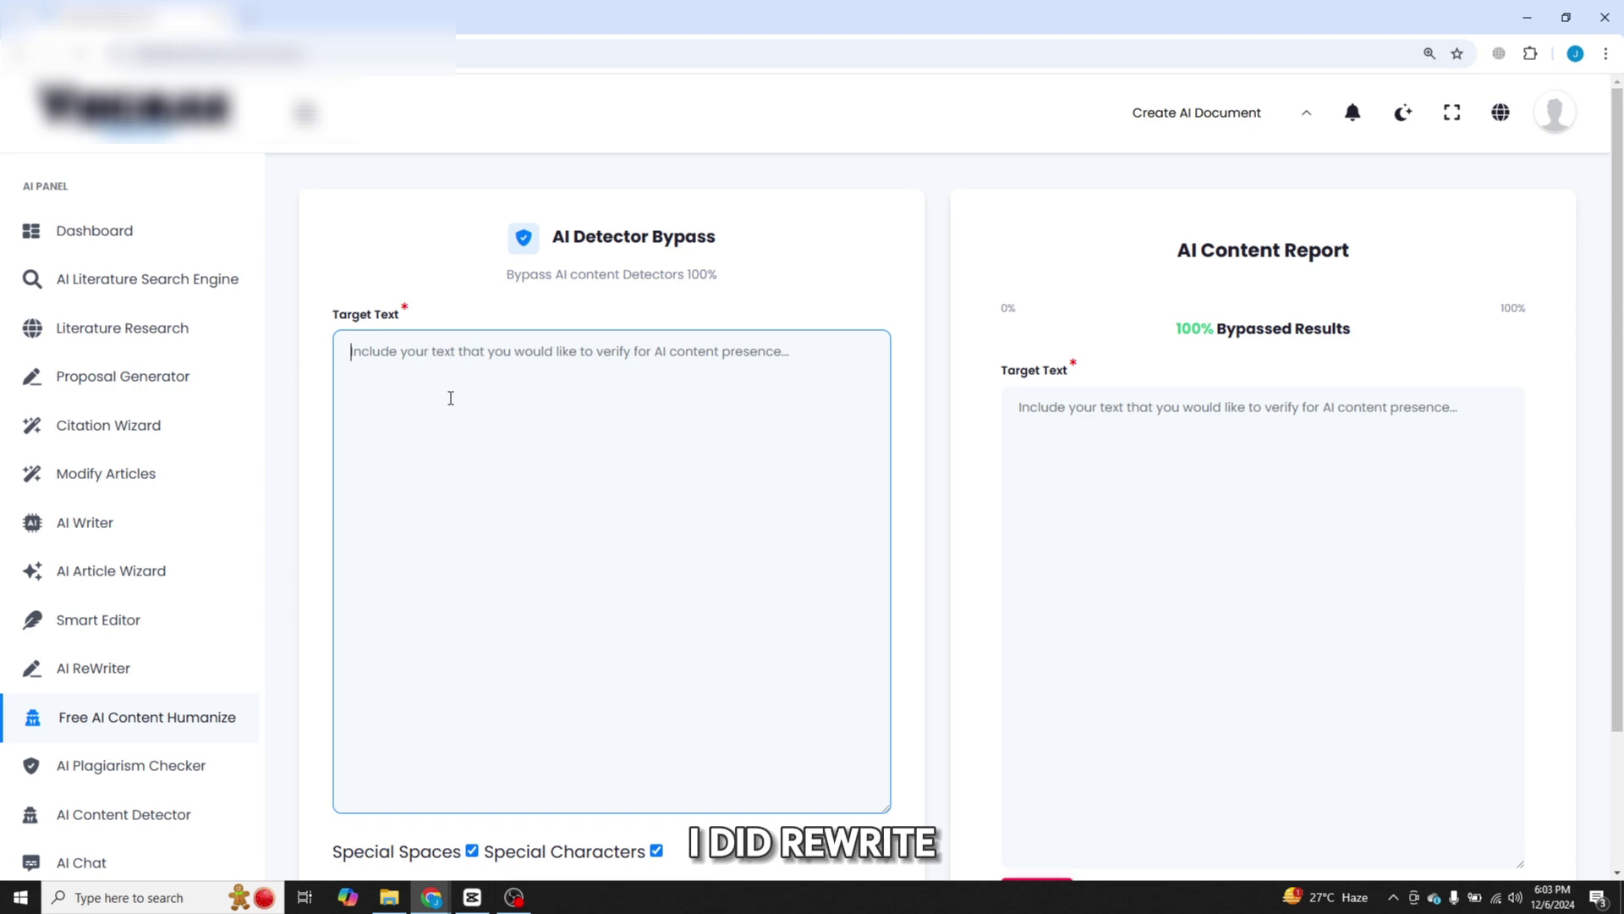
{"action": "type", "text": "Global Context:Renewable energy adoption has become a significant focus globally due to its potential impact on economies worldwide. Studies have shown that transitioning to renewable energy sources can lead to various economic benefits, such as job creation, reduced dependency on fossil fuels, and increased energy security (Business.com). This shift towards cleaner energy sources is not only crucial for mitigating climate change but also for fostering sustainable economic growth on a global scale.### Continental/Regional Context:In specific regions and continents, the importance of renewable energy adoption becomes even more pronounced. For example, in the United Nations' analysis, it is highlighted that renewables offer a way for countries to diversify their economies and shield them from the volatility of fossil fuel prices (United Nations). This regional perspective underscores the strategic significance of transitioning towards sustainable energy sources to enhance economic resilience and competitiveness.### Local Context:At a local level, the impact of renewable energy adoption on economic growth becomes more tangible. Research indicates that countries investing in renewable energy experience not only a reduction in carbon emissions but also contribute to sustainable growth (ScienceDirect). The creation of new job opportunities, particularly in the construction and utilities sectors, further underscores the positive economic implications of embracing renewable energy sources (Kenyon College Bulletin). By understanding the local dynamics of renewable energy adoption, policymakers and stakeholders can harness its potential to drive economic prosperity at the grassroots level."}
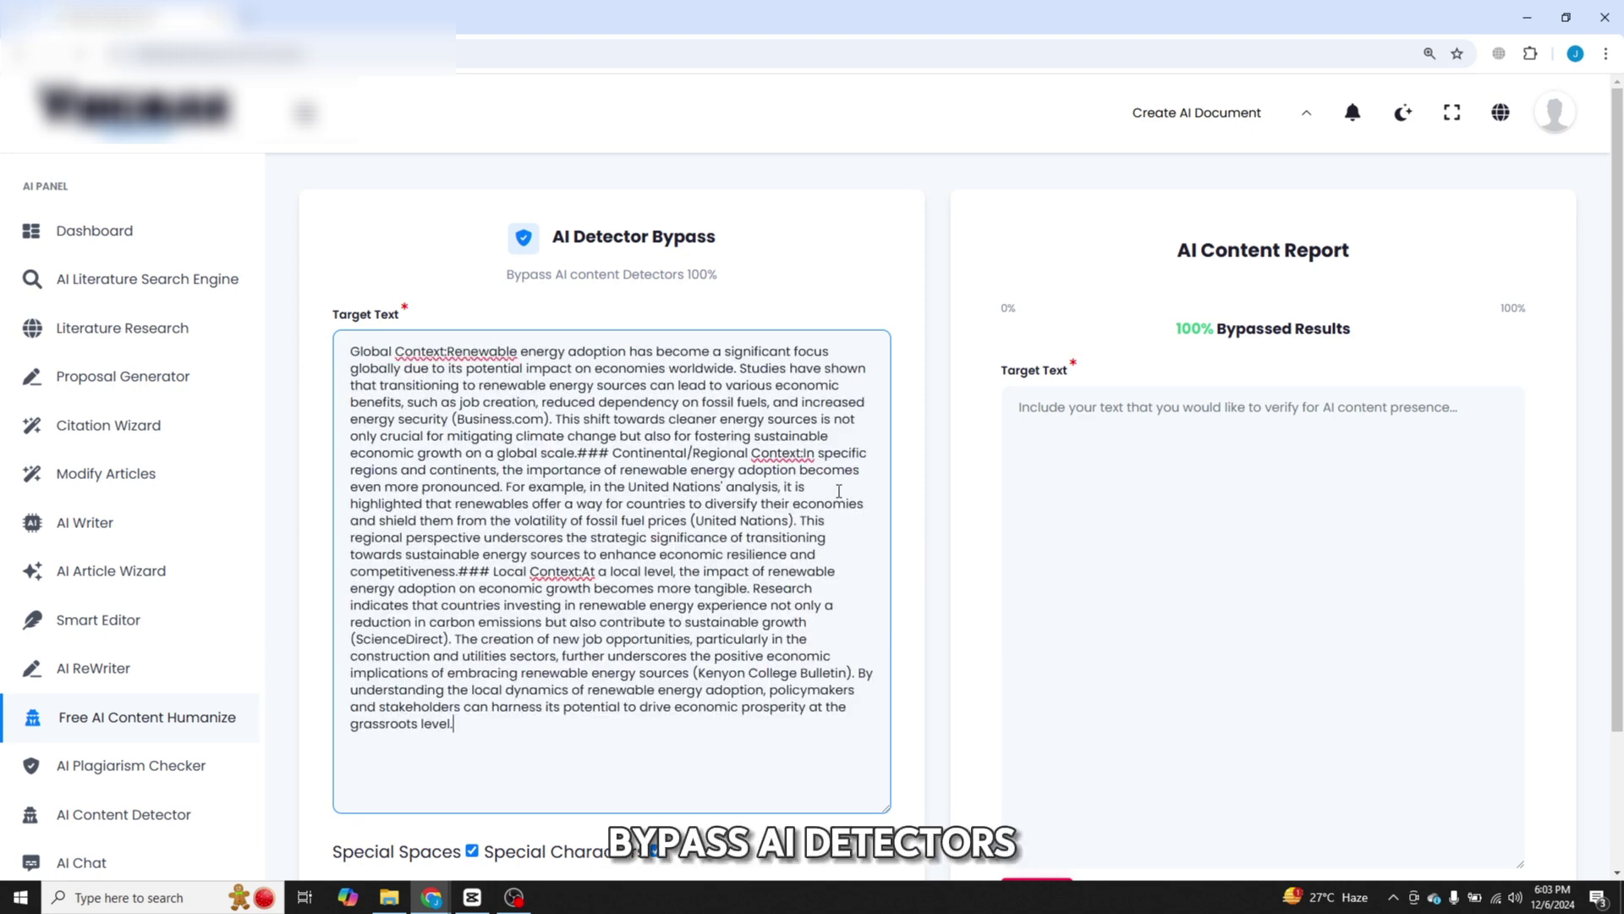
{"action": "scroll", "coordinate": [838, 490], "scroll_direction": "down", "scroll_amount": 3}
{"action": "left_click", "coordinate": [661, 726]}
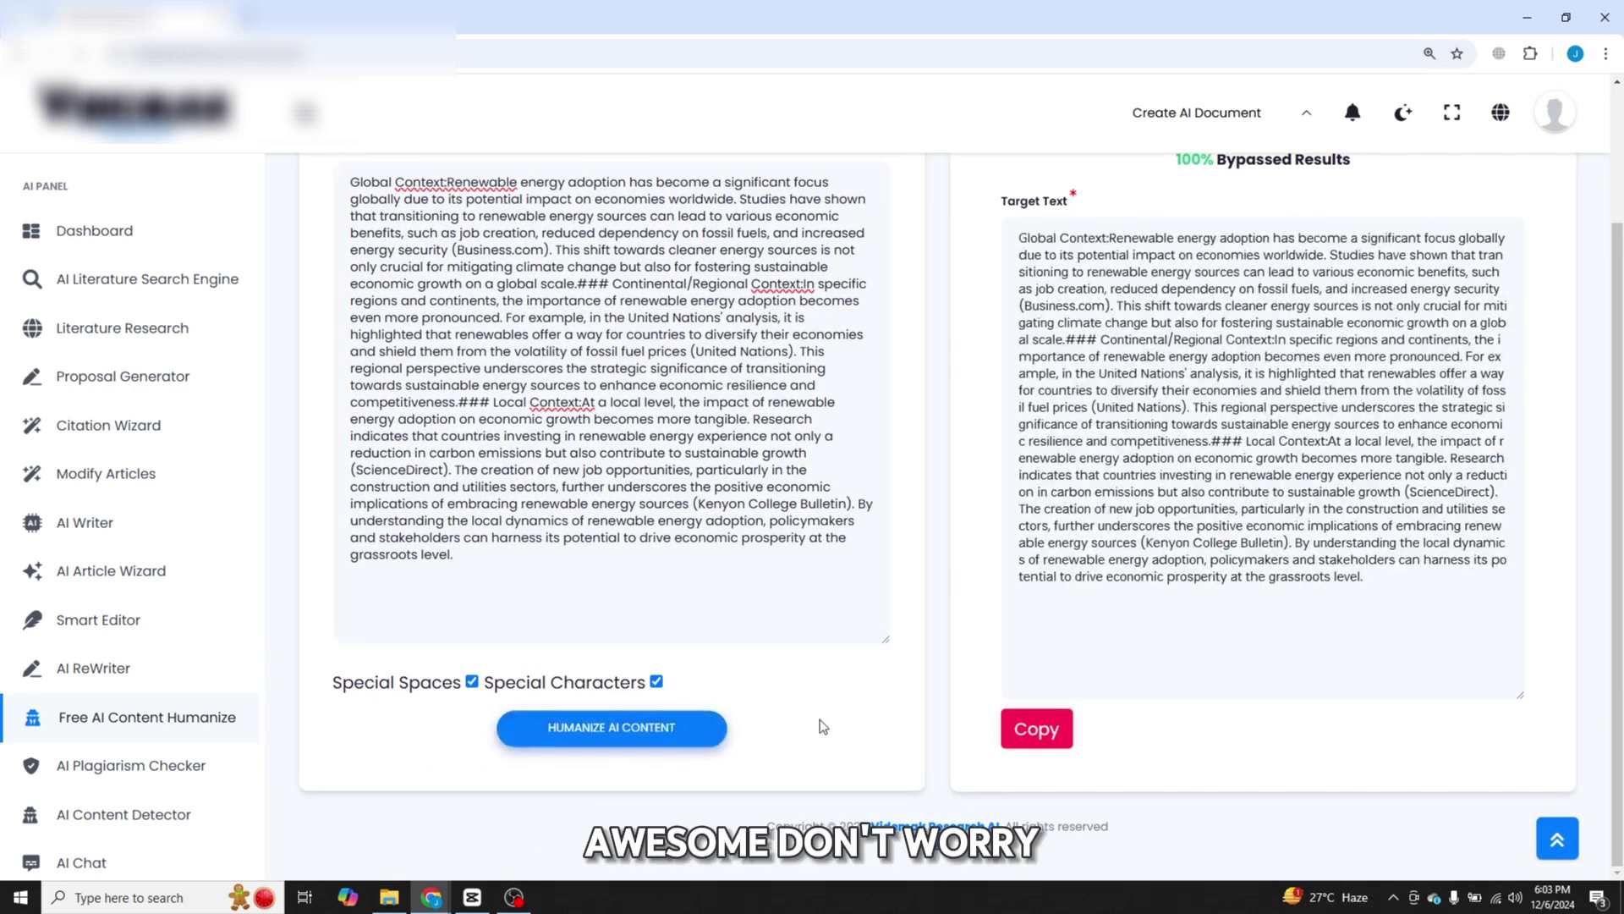
{"action": "scroll", "coordinate": [820, 726], "scroll_direction": "up", "scroll_amount": 3}
- Select the humanized output and copy it to the clipboard
{"action": "left_click", "coordinate": [1160, 516]}
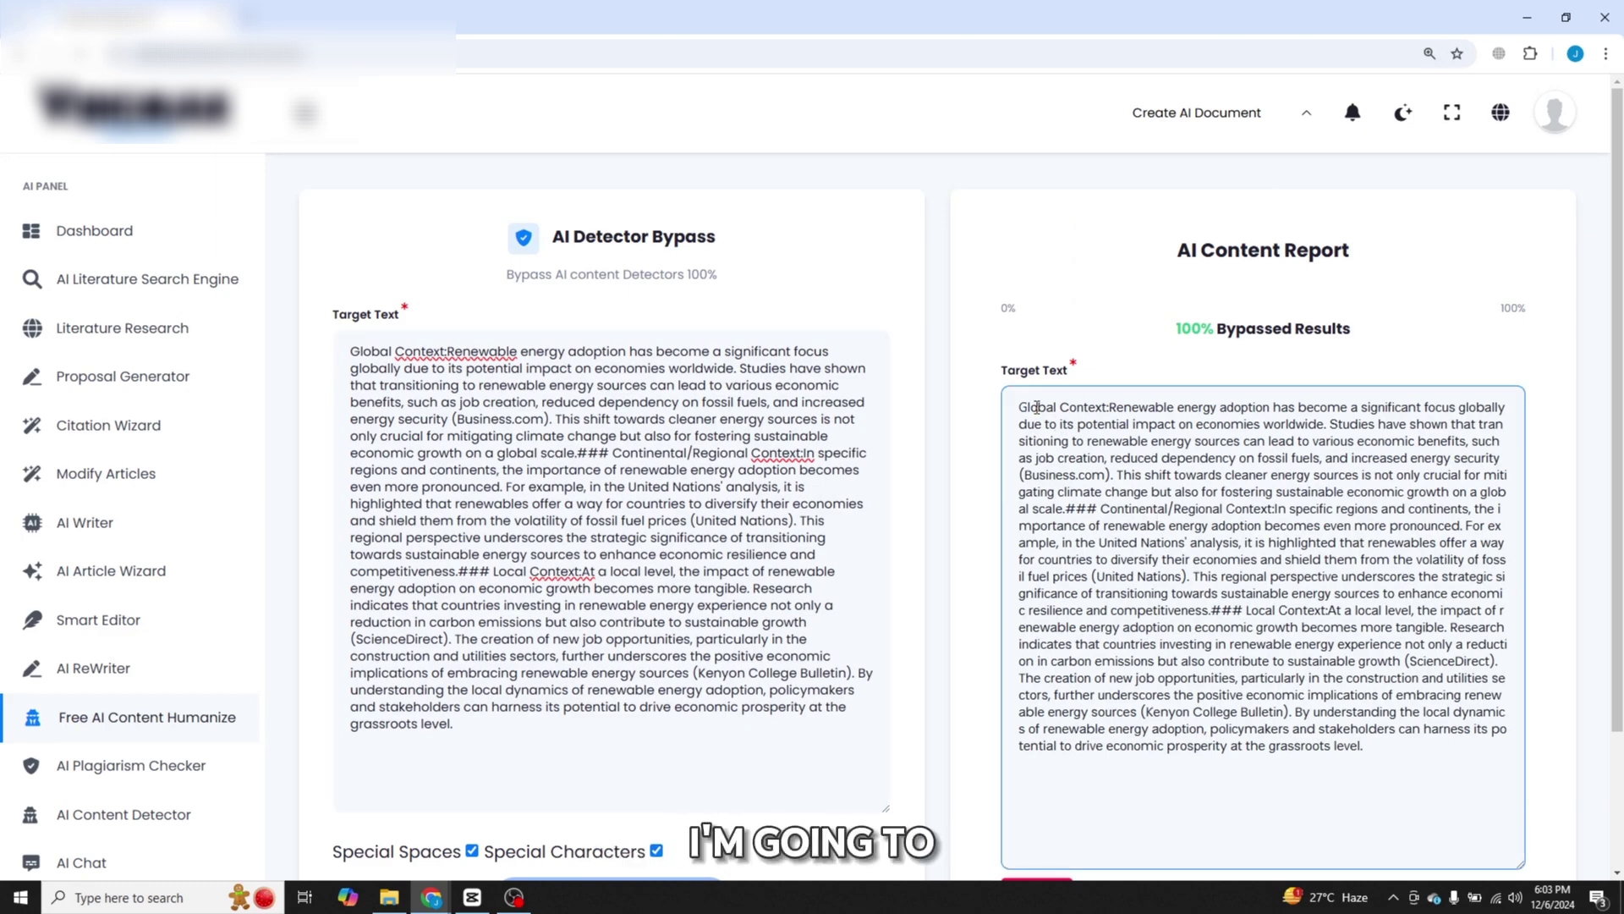
{"action": "left_click_drag", "start_coordinate": [1024, 404], "coordinate": [1424, 785]}
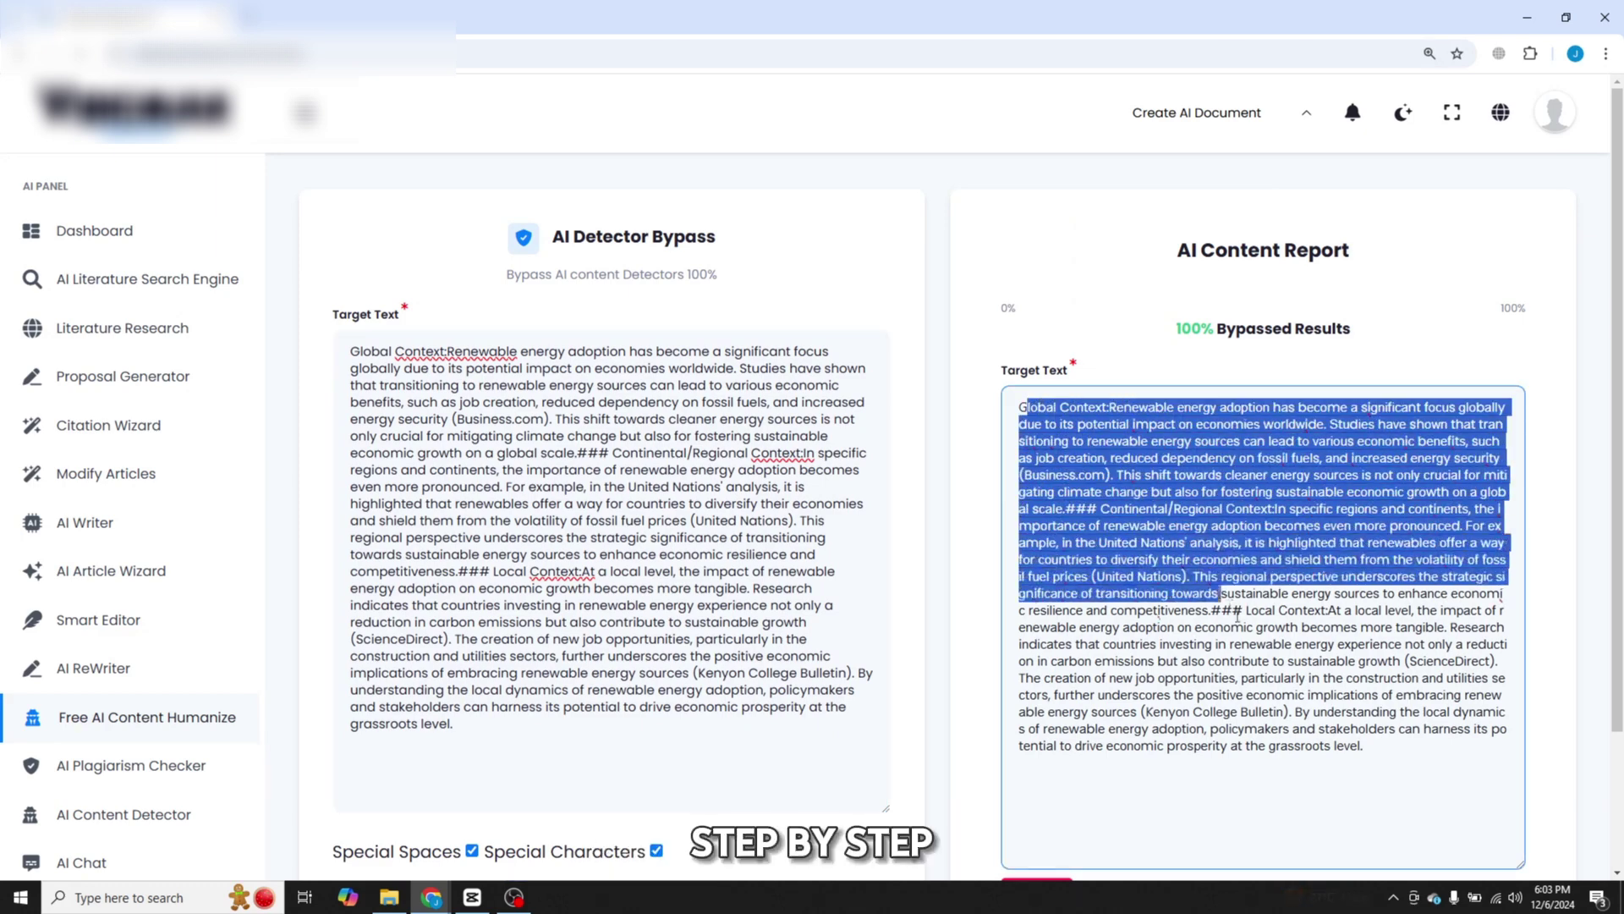
{"action": "left_click", "coordinate": [1424, 786]}
{"action": "scroll", "coordinate": [1424, 785], "scroll_direction": "down", "scroll_amount": 1}
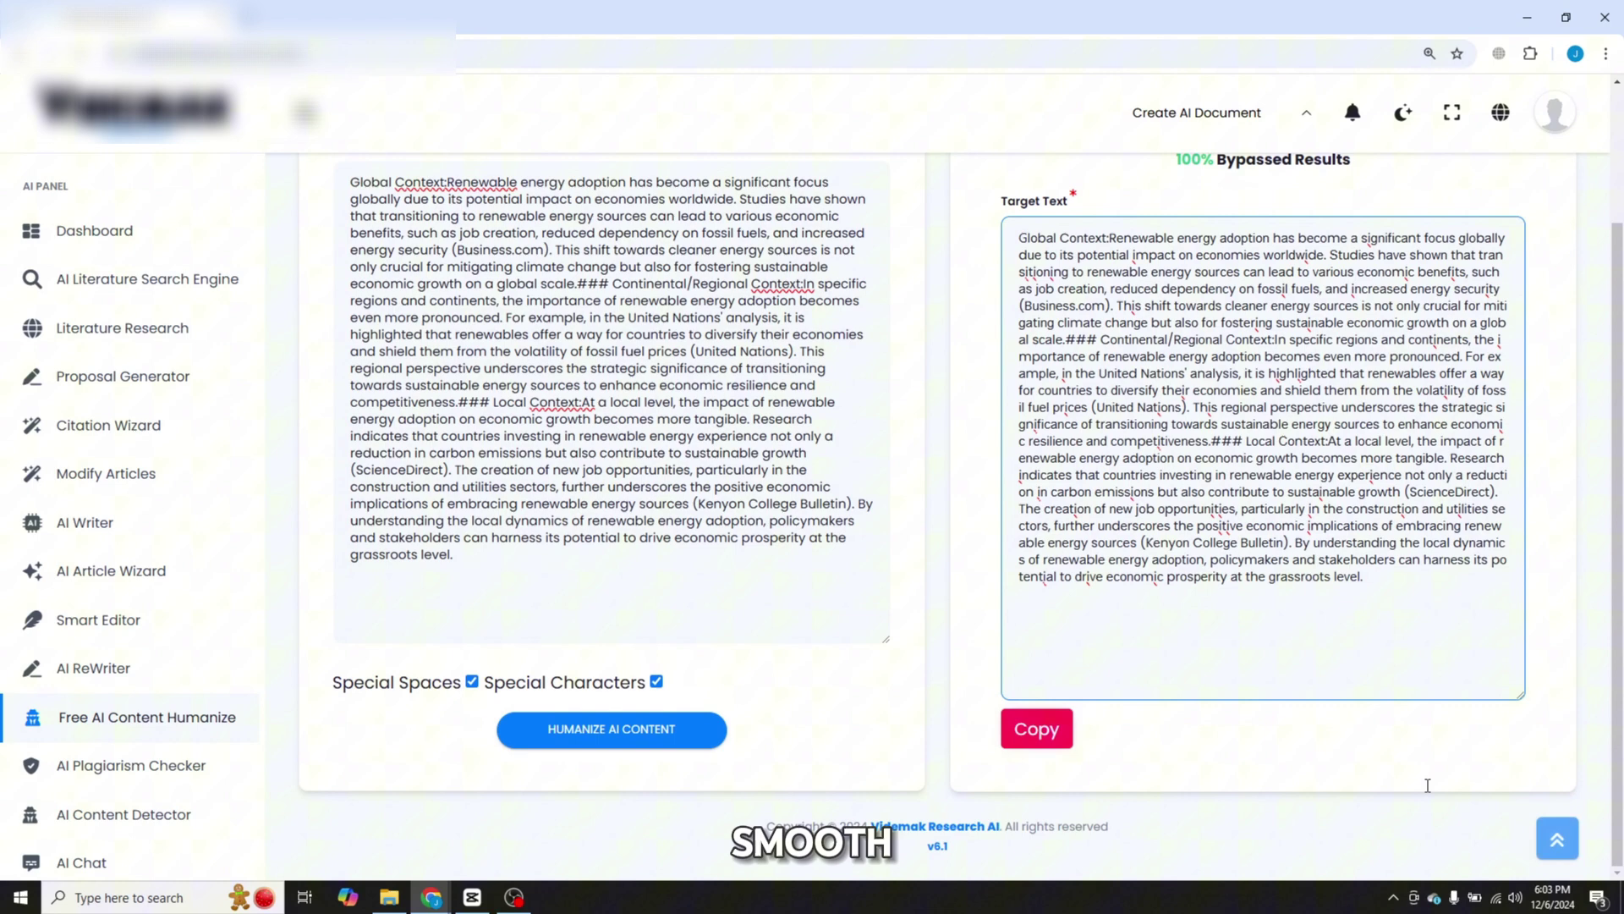
{"action": "left_click", "coordinate": [1037, 814]}
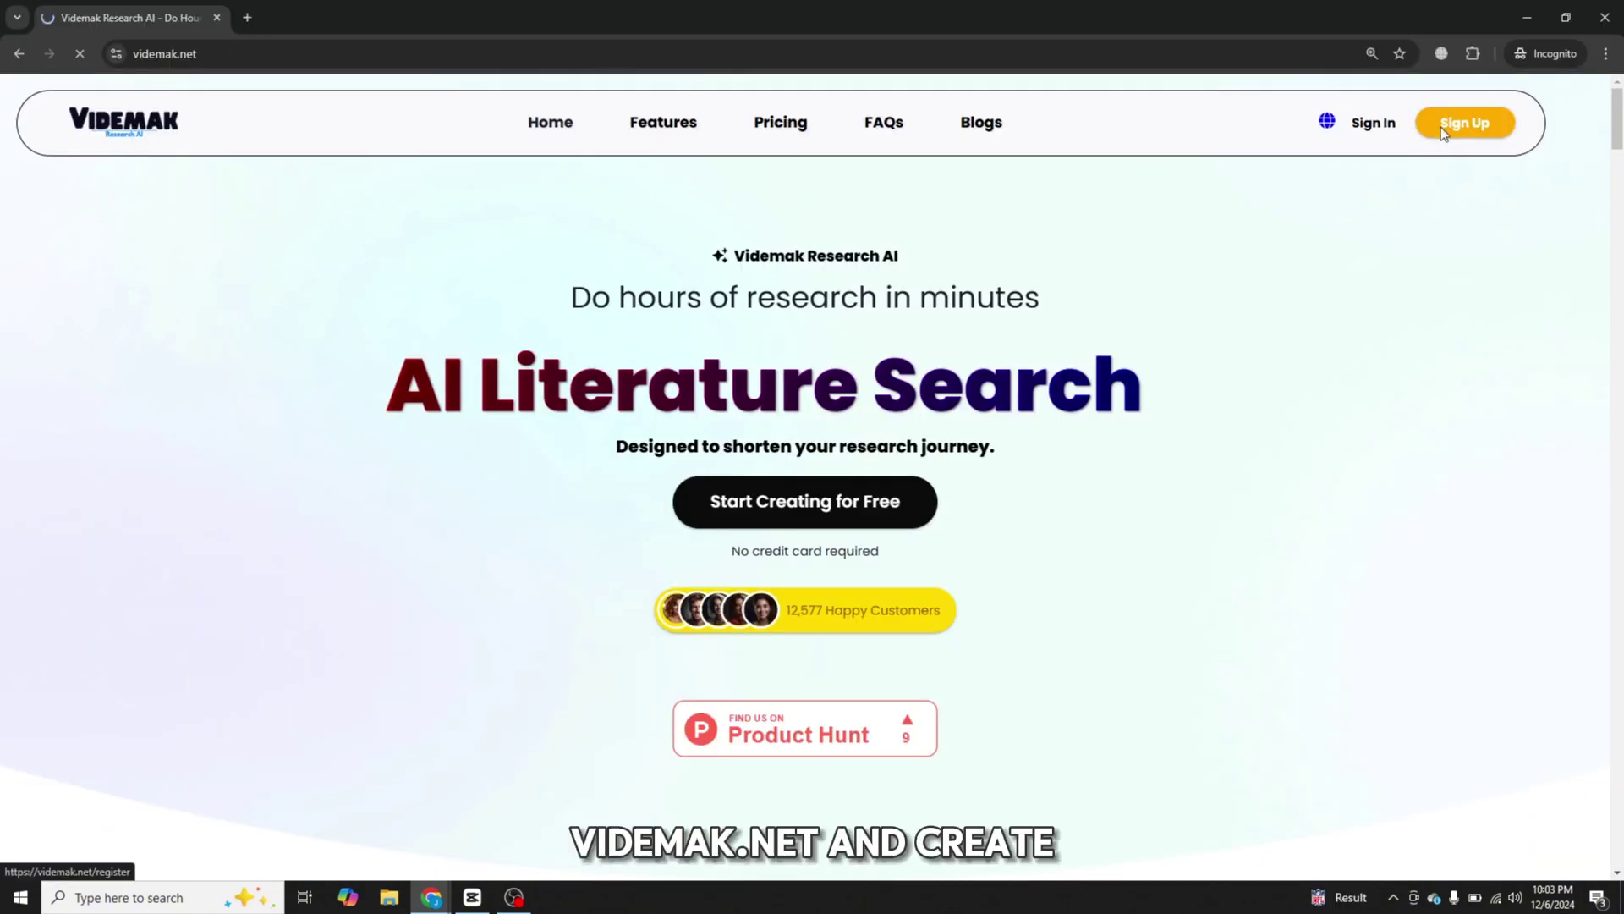
- Go from the videmak.net sign-up page to the Dashboard and the AI Literature Search Engine
{"action": "left_click", "coordinate": [1441, 127]}
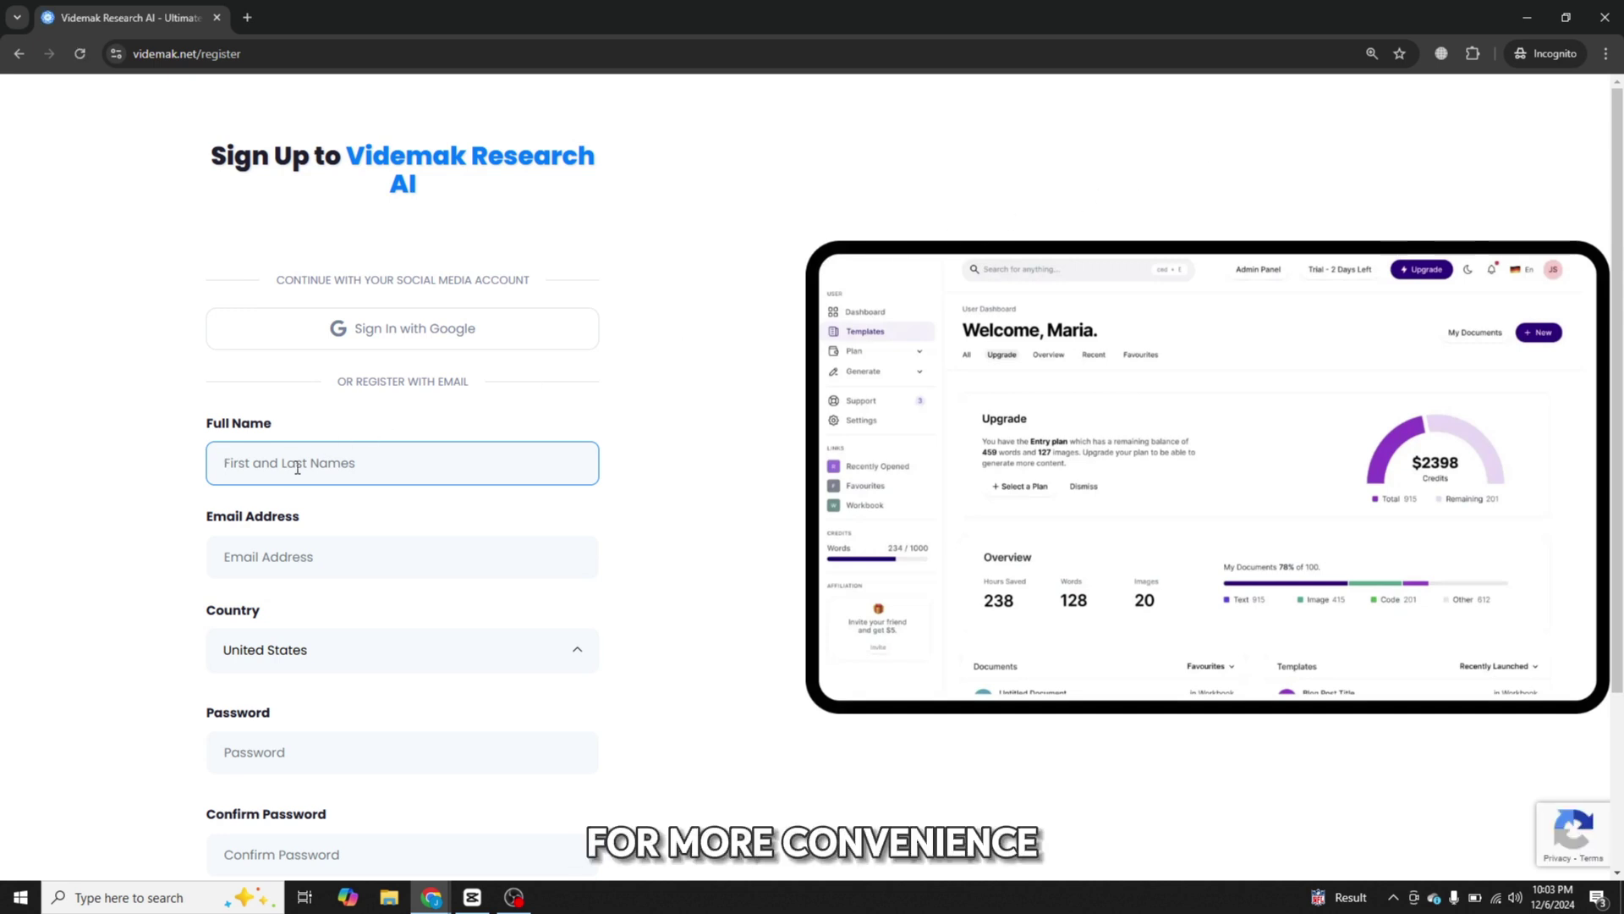
{"action": "scroll", "coordinate": [296, 467], "scroll_direction": "down", "scroll_amount": 1}
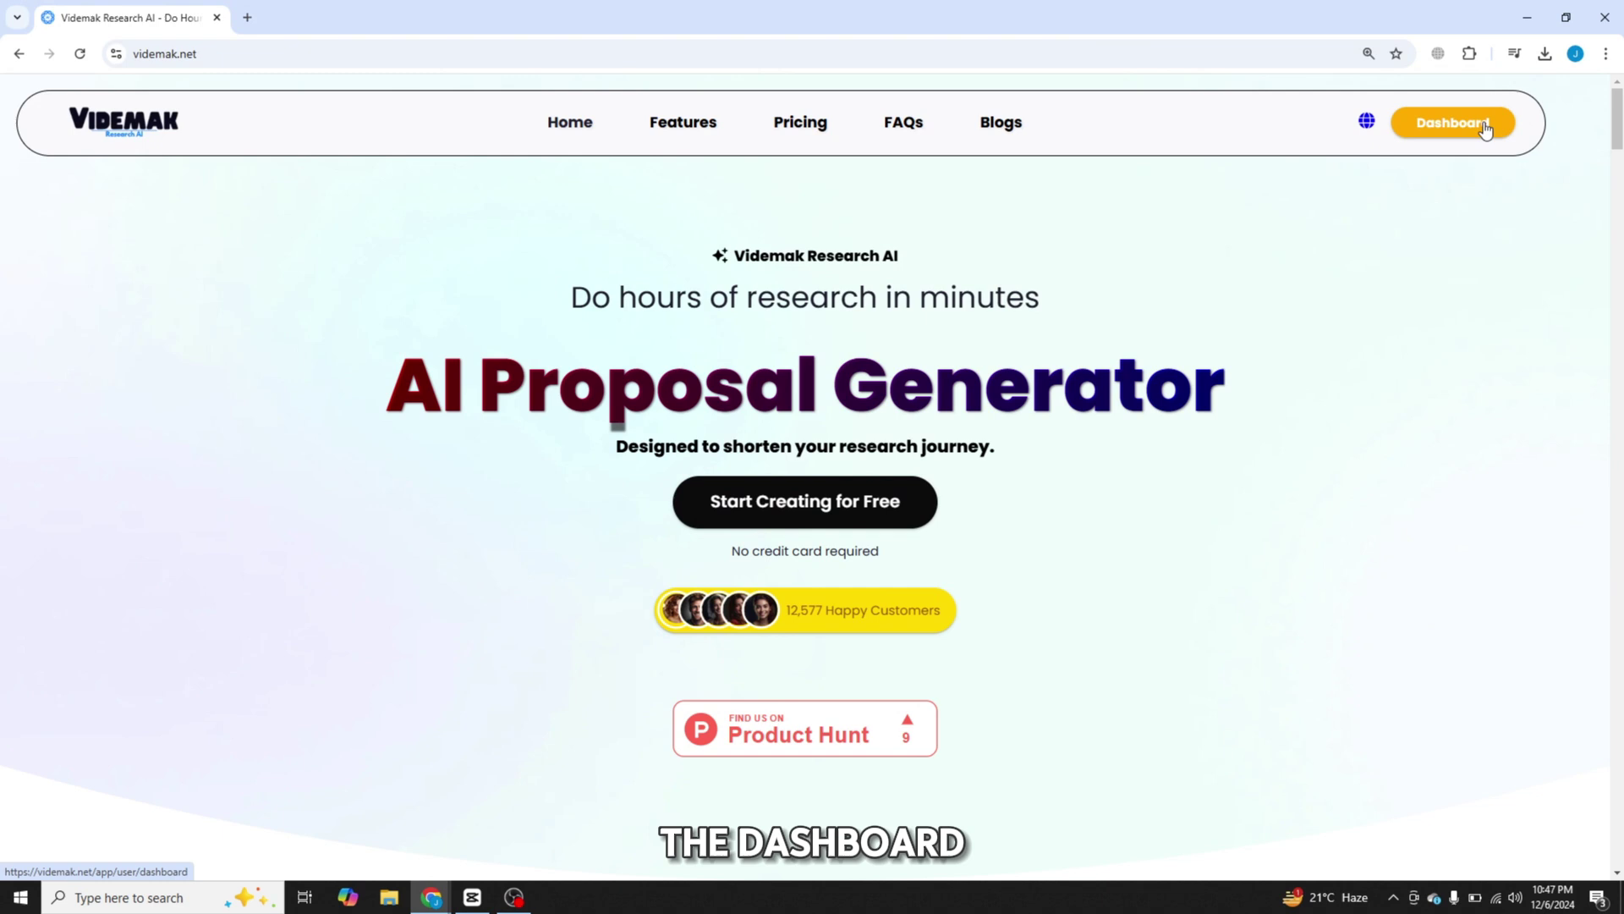
{"action": "left_click", "coordinate": [1482, 138]}
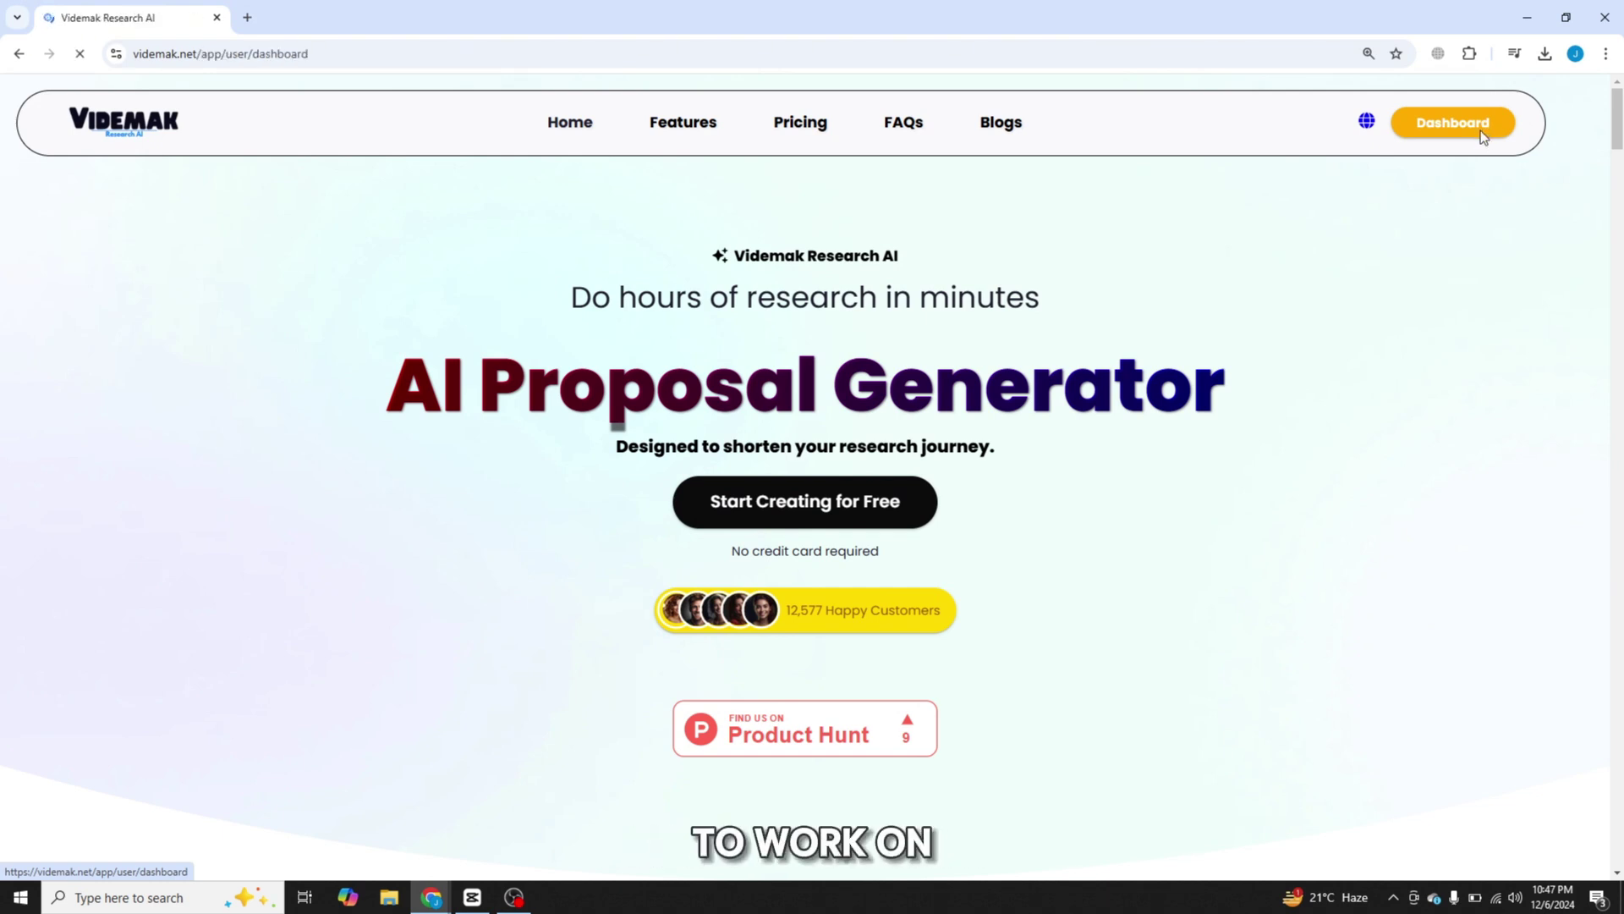
{"action": "left_click", "coordinate": [107, 299]}
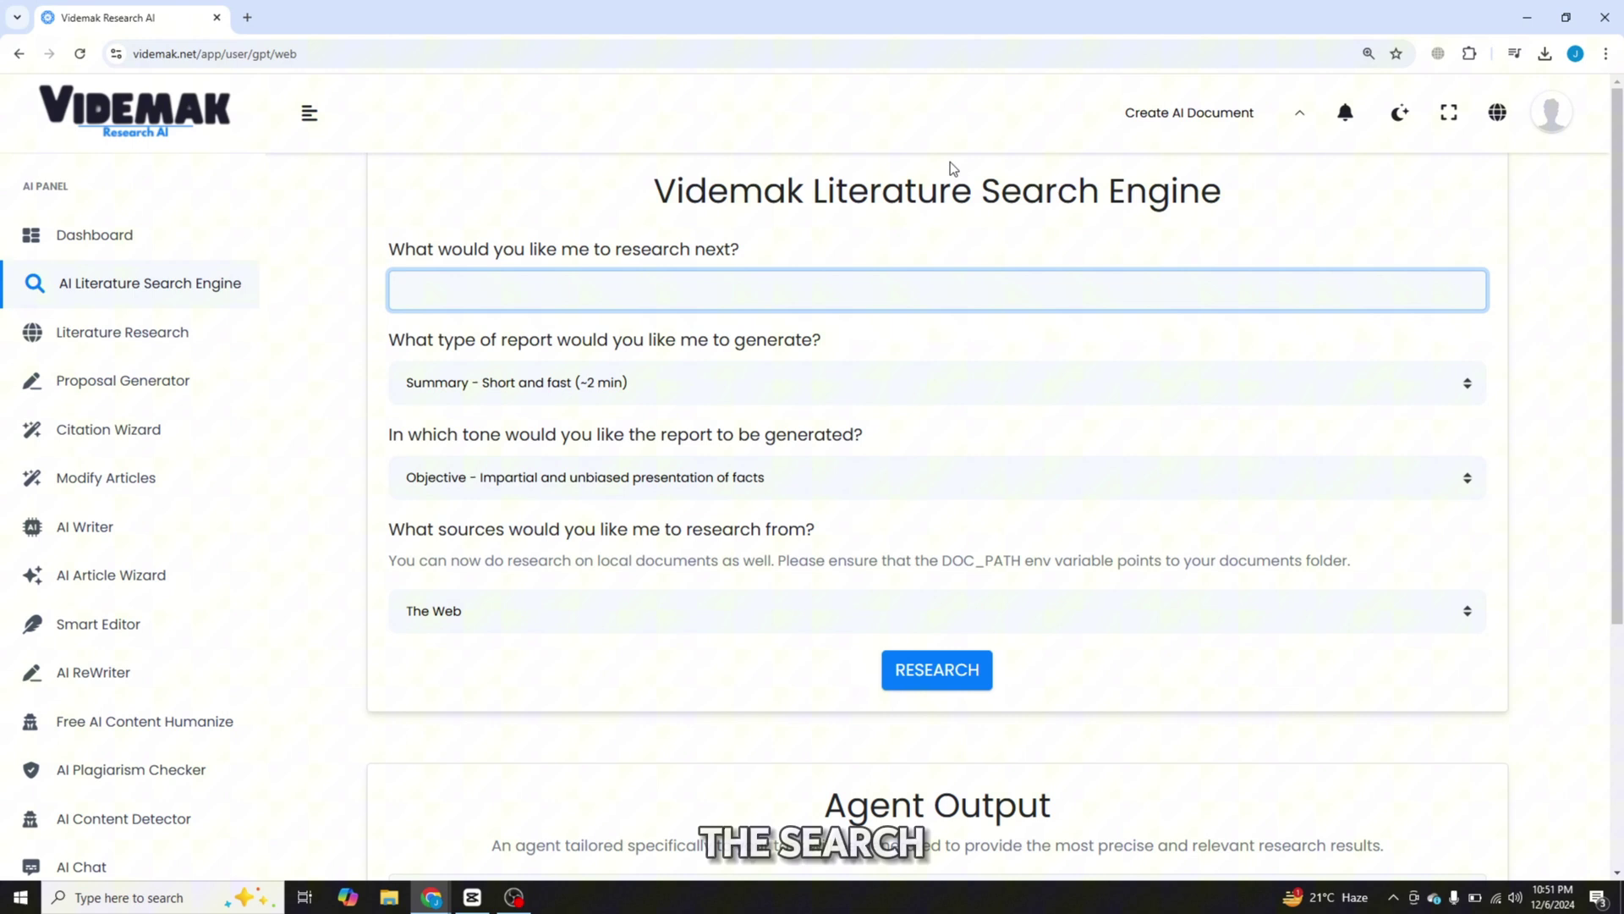
- Fill in the suggested question on renewable energy's impact on global economies
{"action": "left_click", "coordinate": [849, 277]}
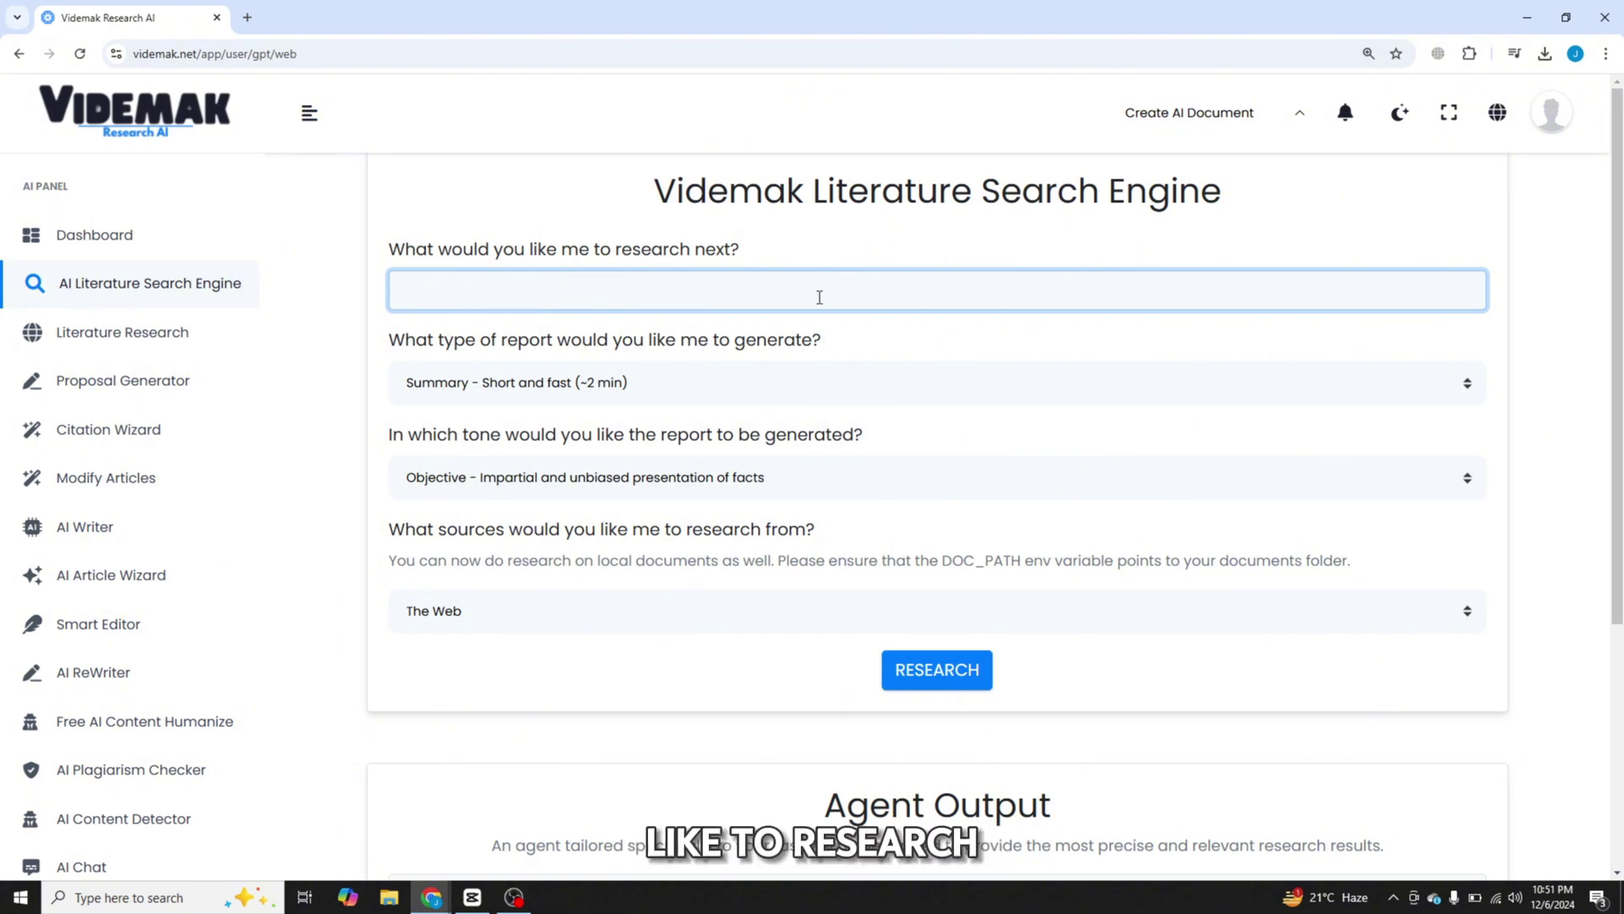
{"action": "left_click", "coordinate": [819, 297]}
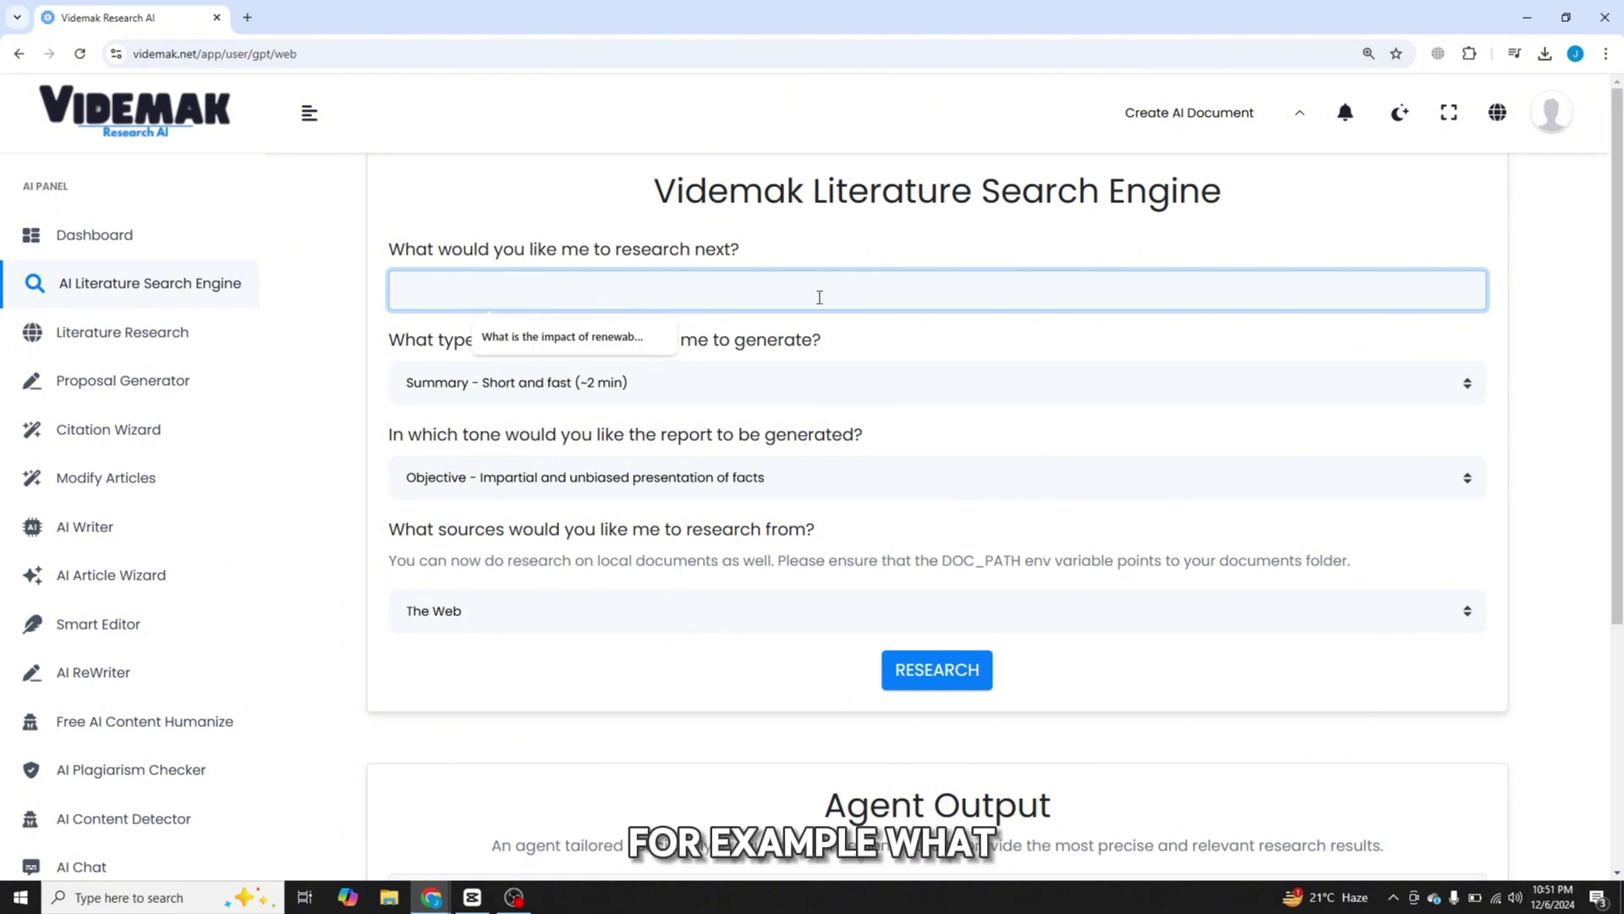
{"action": "key", "text": "Down"}
{"action": "key", "text": "Return"}
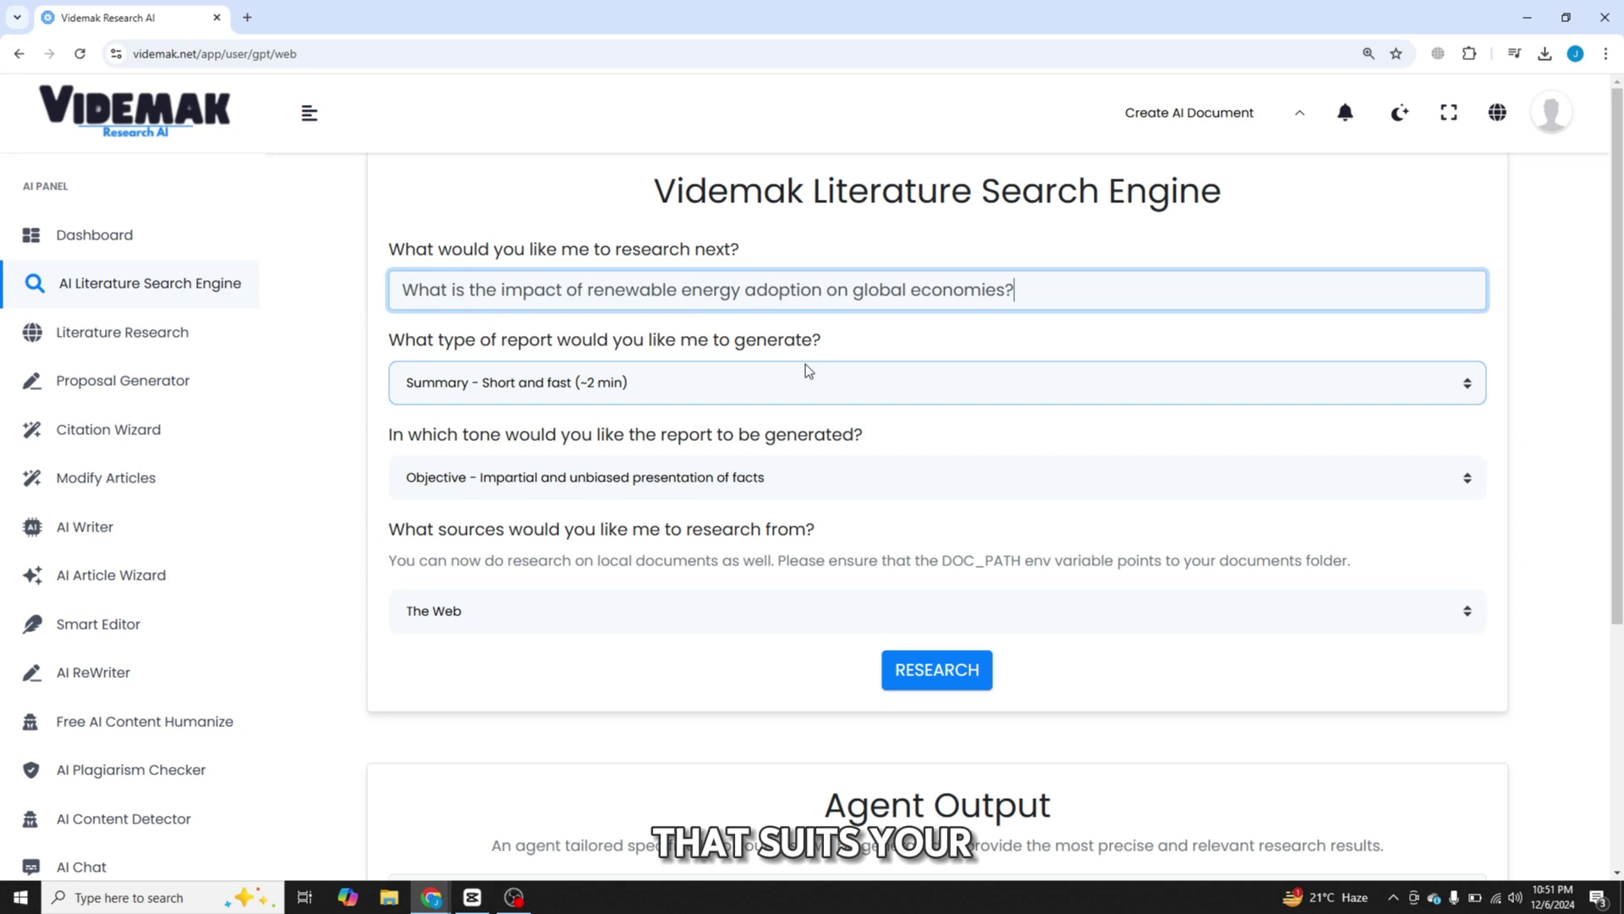
- Keep Summary report type, Objective tone and The Web as the research source
{"action": "left_click", "coordinate": [798, 384]}
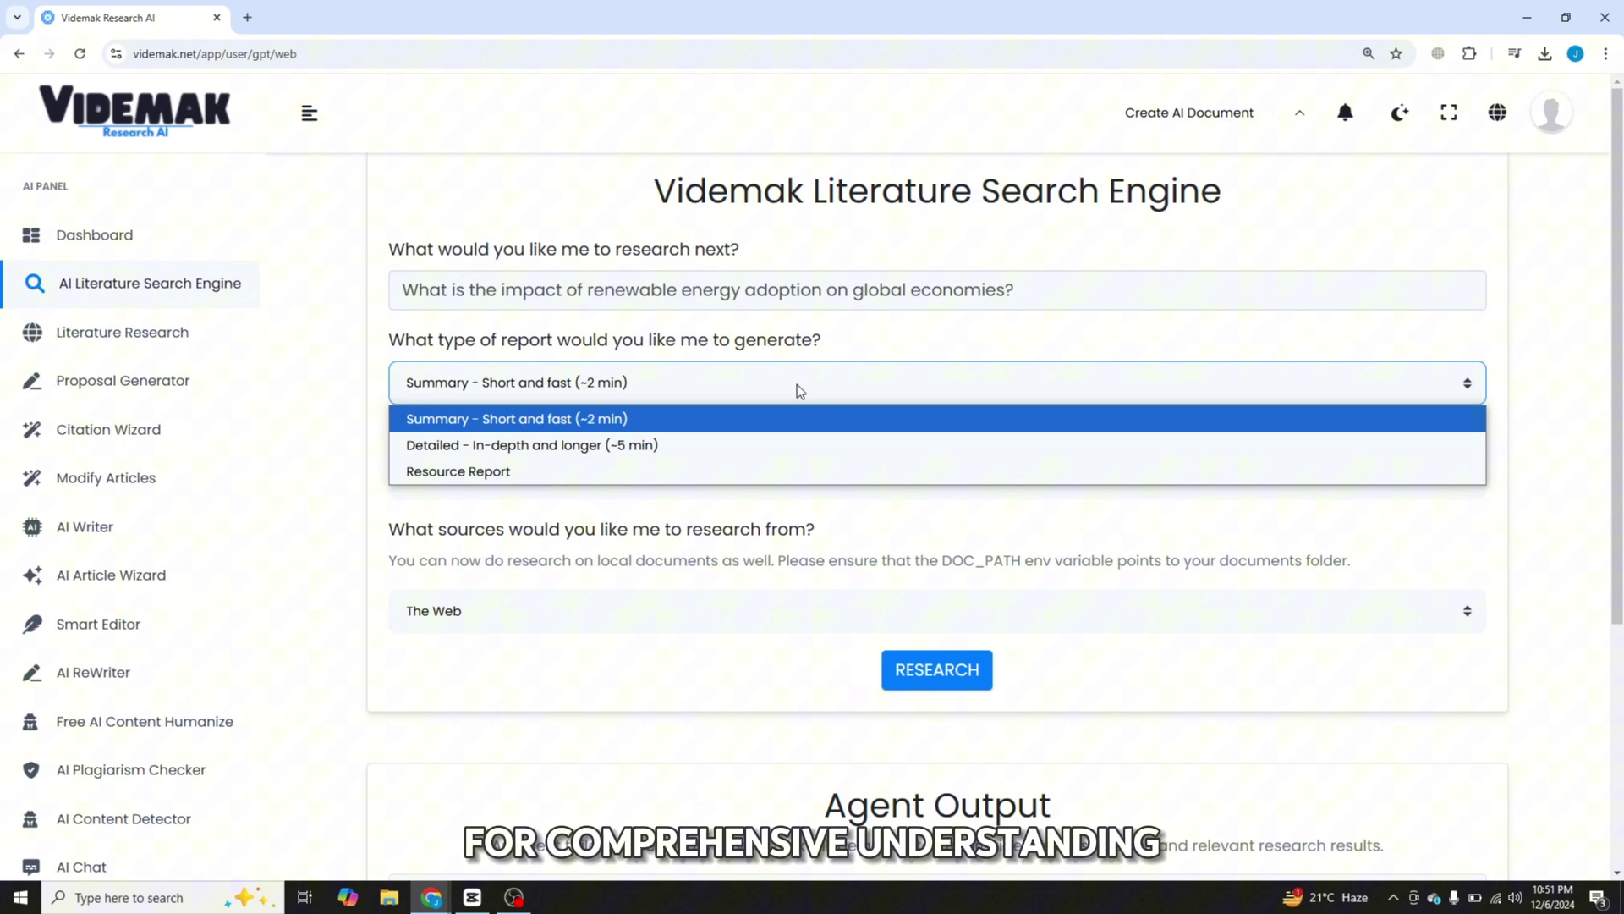
{"action": "left_click", "coordinate": [748, 422]}
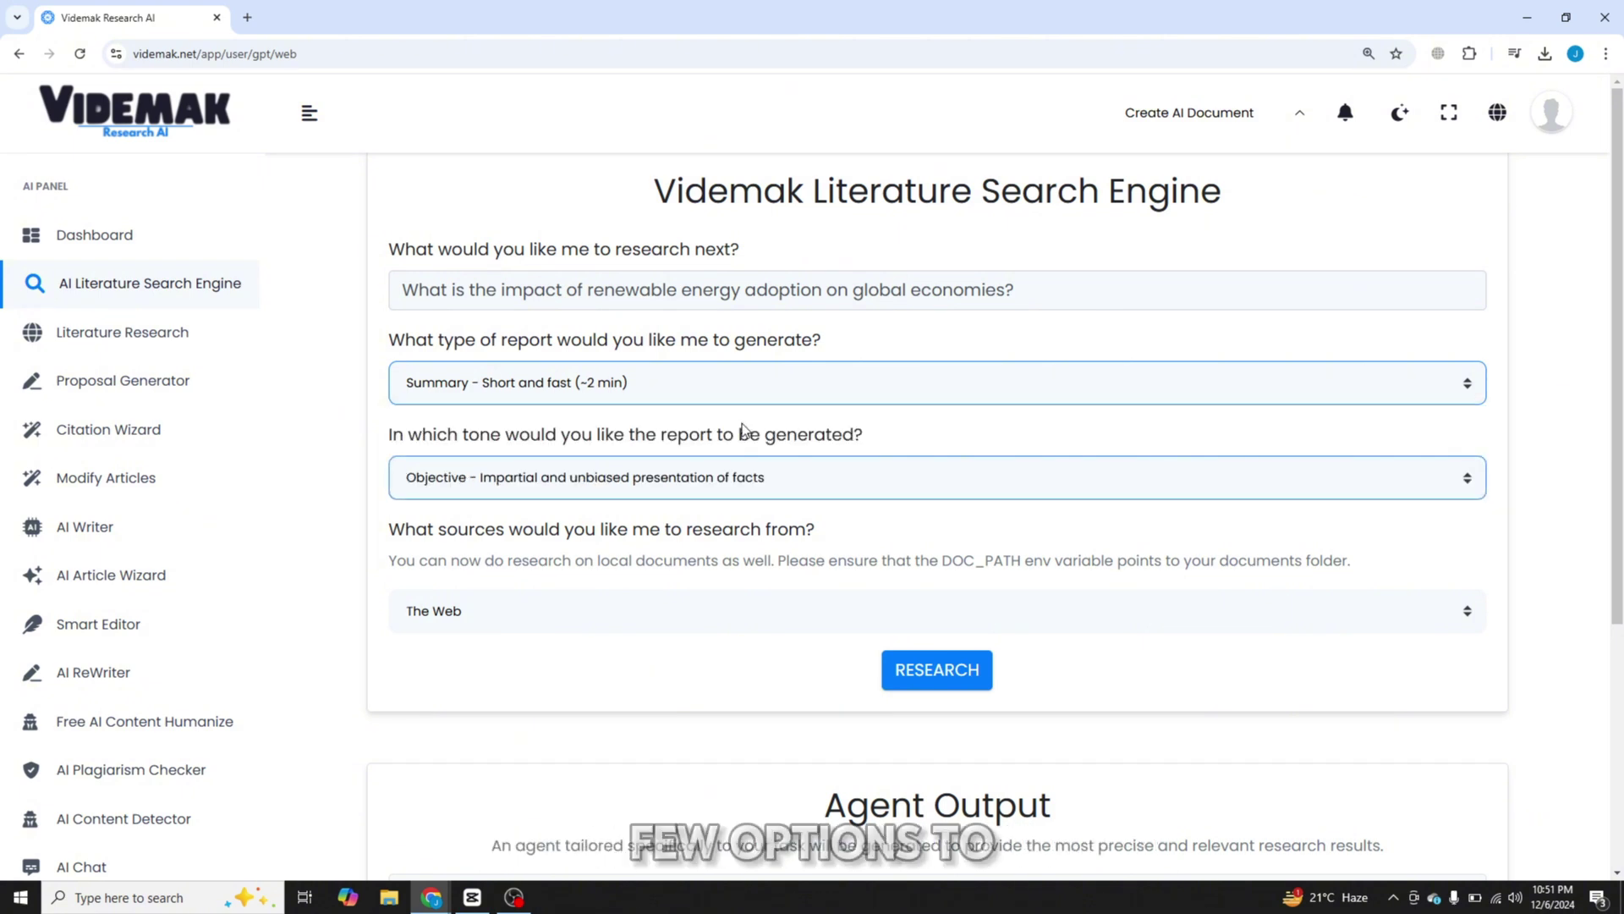
{"action": "left_click", "coordinate": [735, 479]}
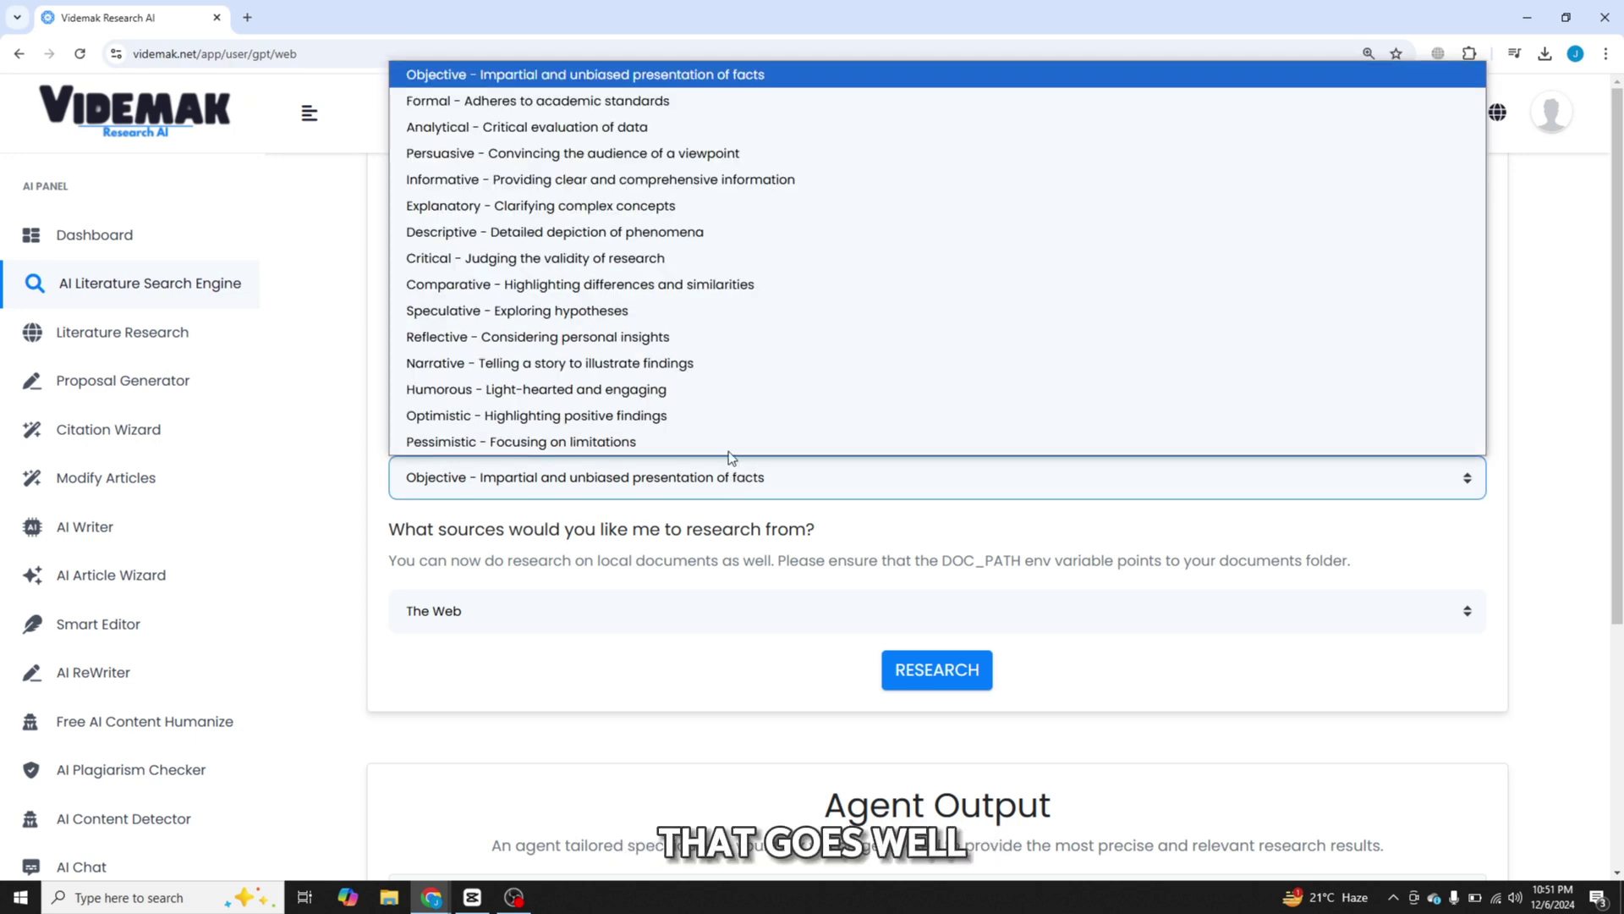
{"action": "left_click", "coordinate": [700, 84]}
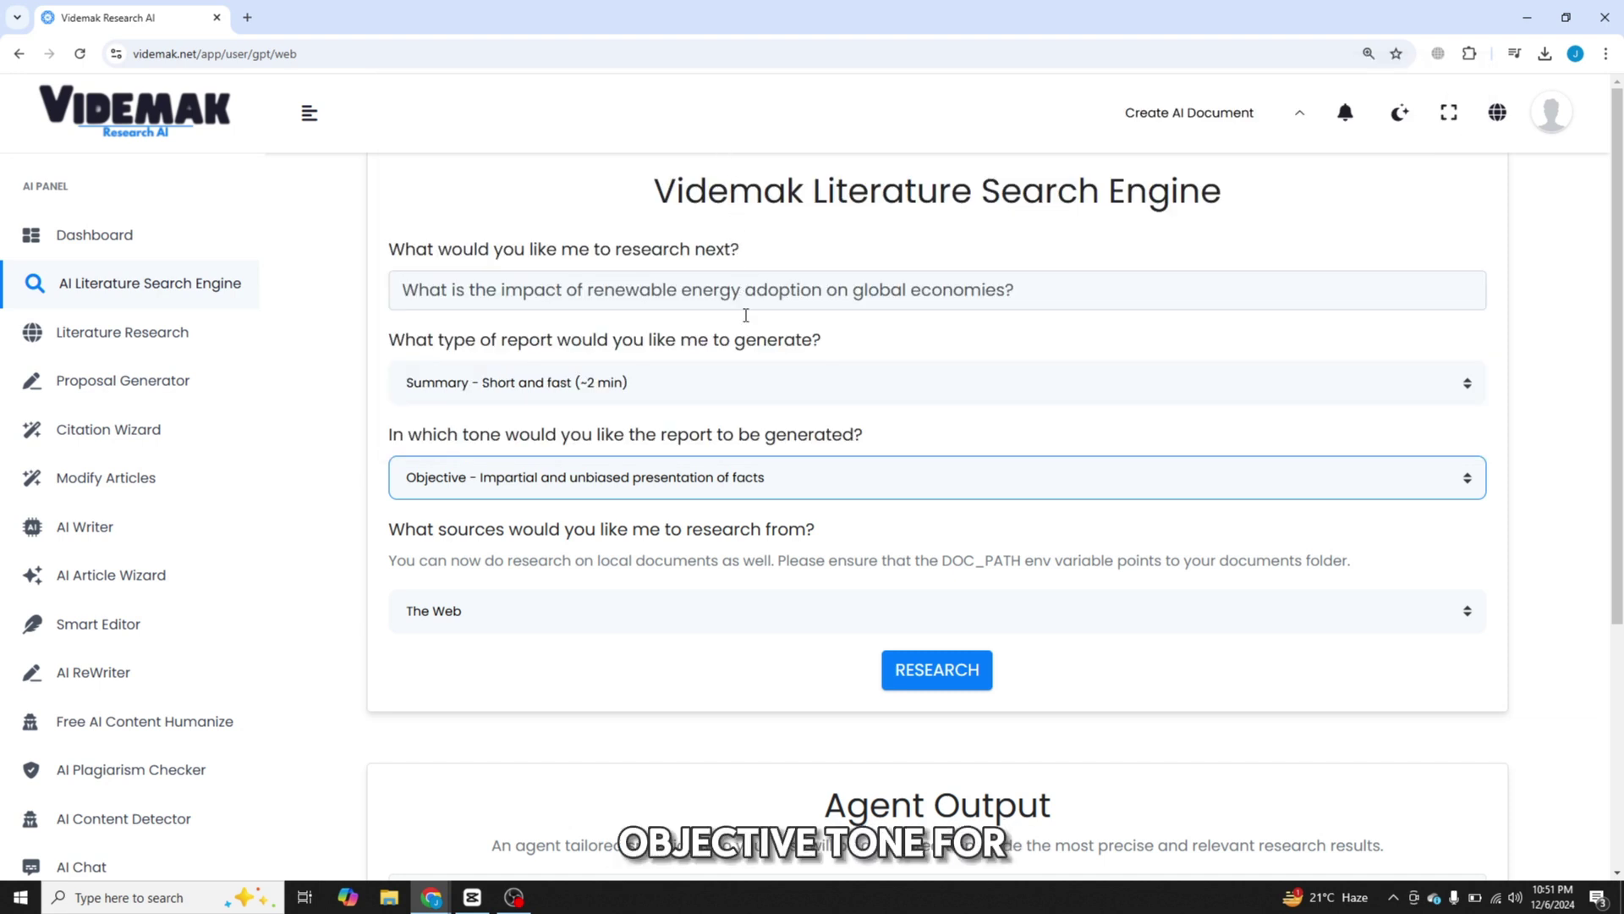
{"action": "left_click", "coordinate": [746, 607]}
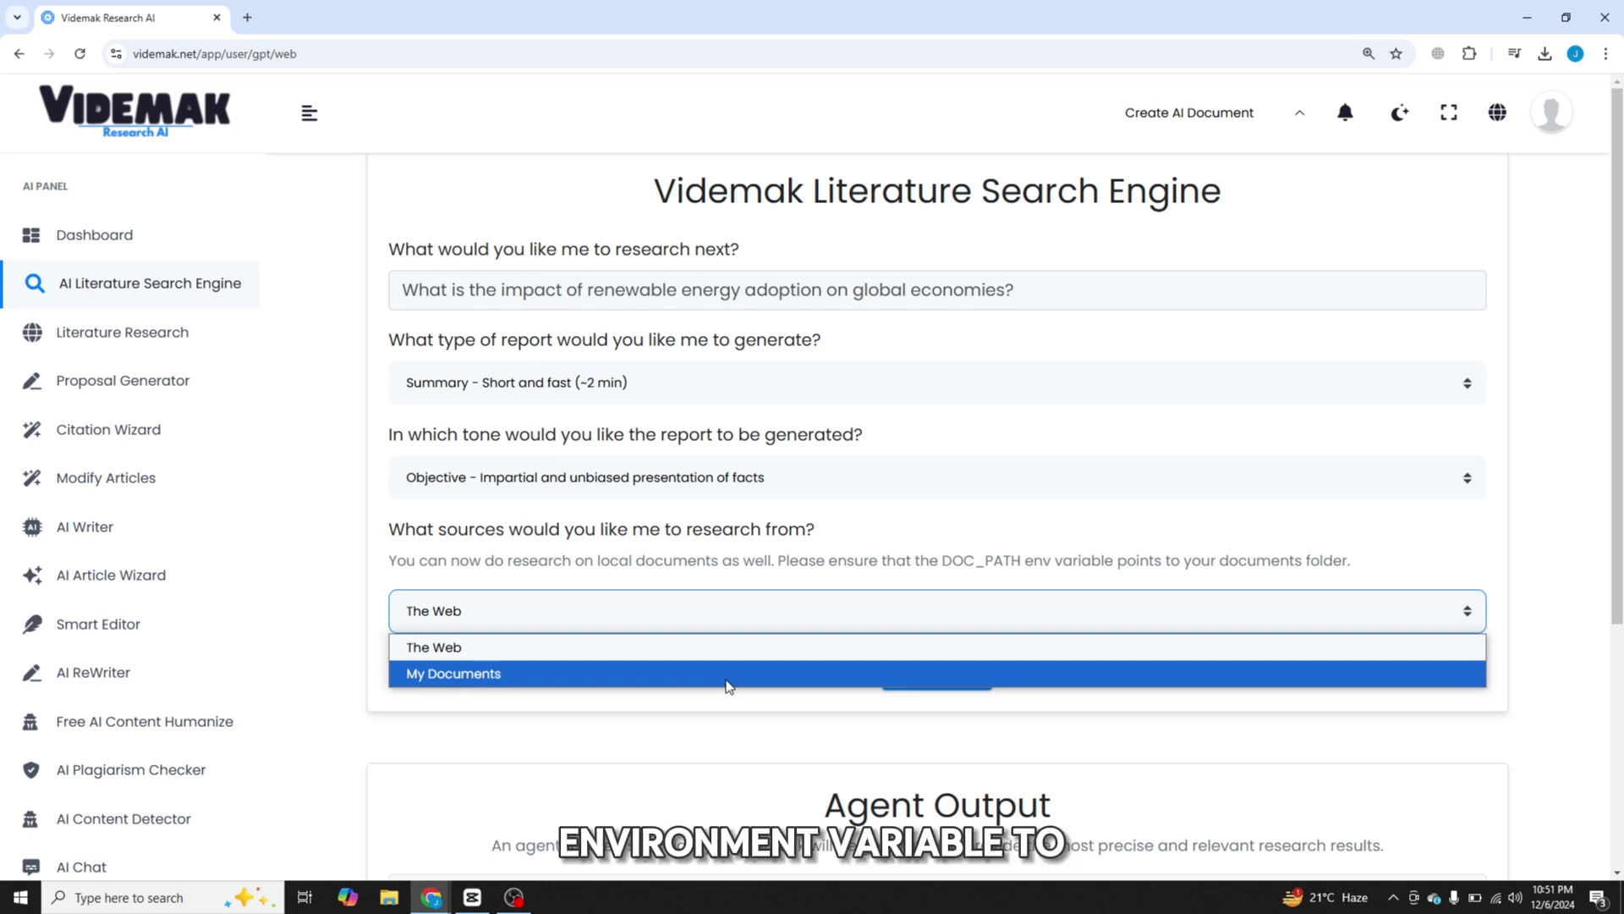
{"action": "left_click", "coordinate": [720, 651]}
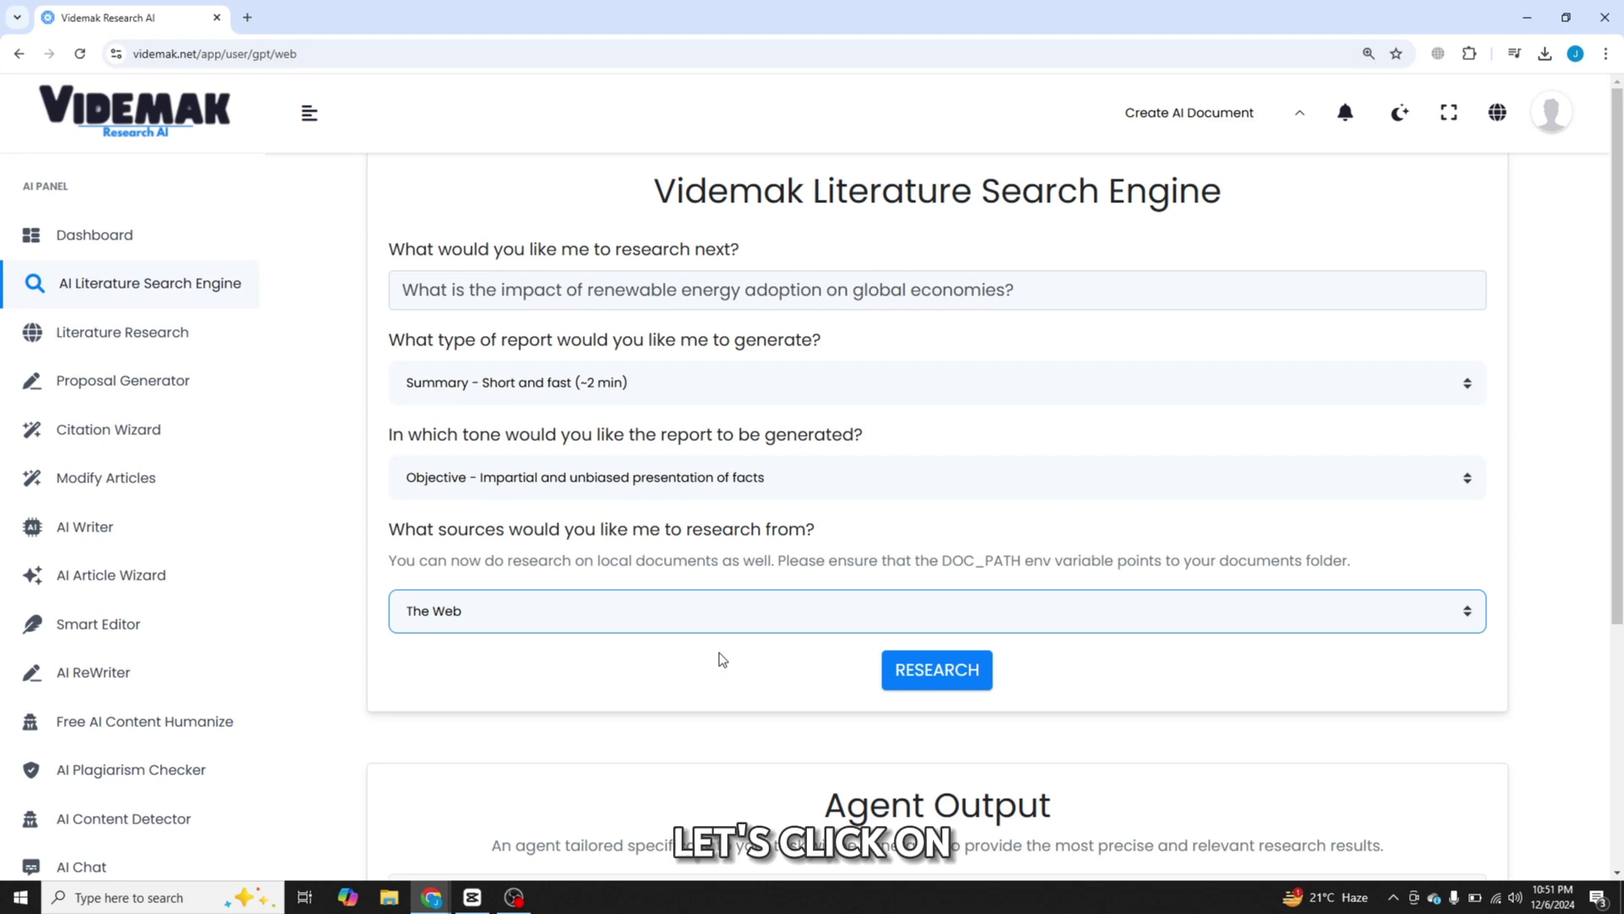
- Start the research on the renewable energy question and wait for the agent's report
{"action": "left_click", "coordinate": [939, 673]}
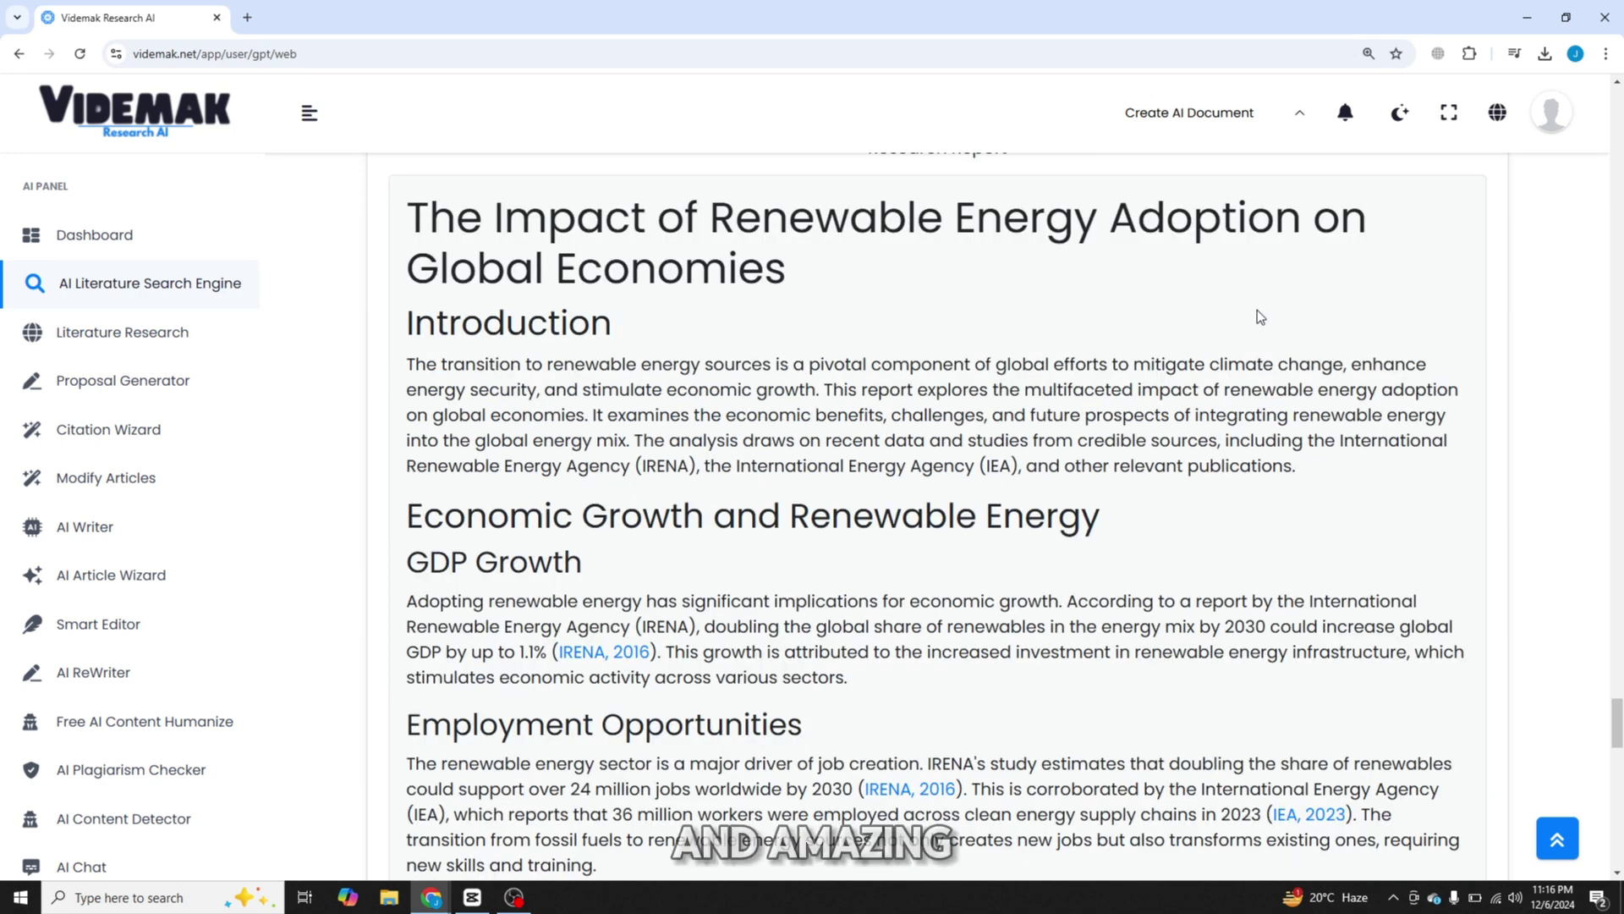
{"action": "scroll", "coordinate": [1258, 310], "scroll_direction": "down", "scroll_amount": 1}
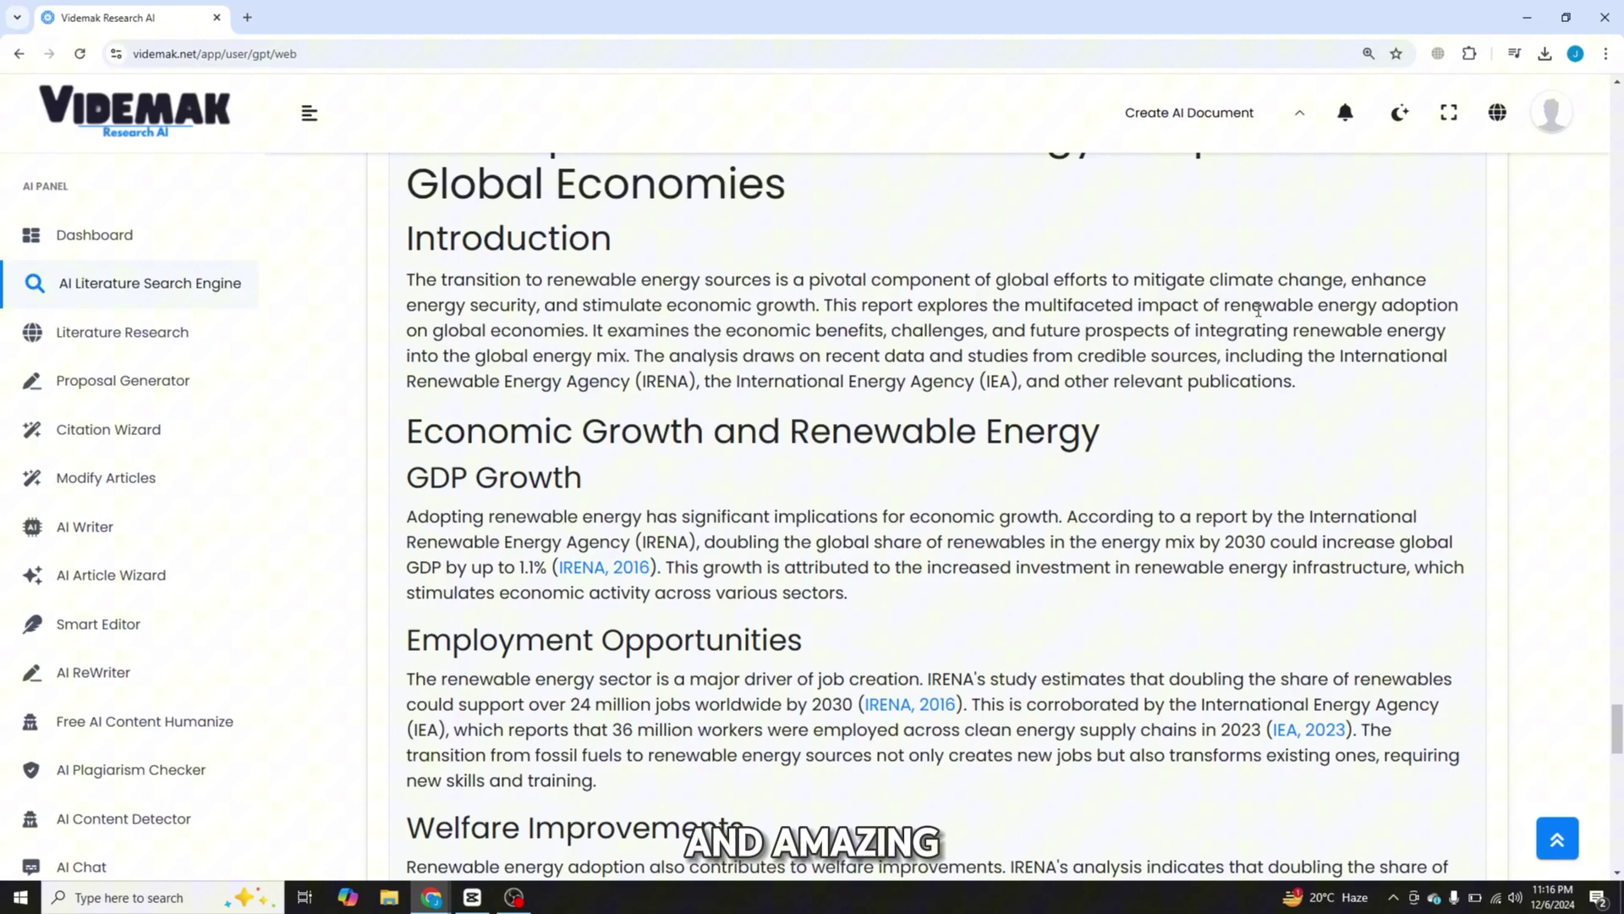
{"action": "scroll", "coordinate": [1258, 310], "scroll_direction": "down", "scroll_amount": 2}
{"action": "scroll", "coordinate": [1257, 310], "scroll_direction": "down", "scroll_amount": 1}
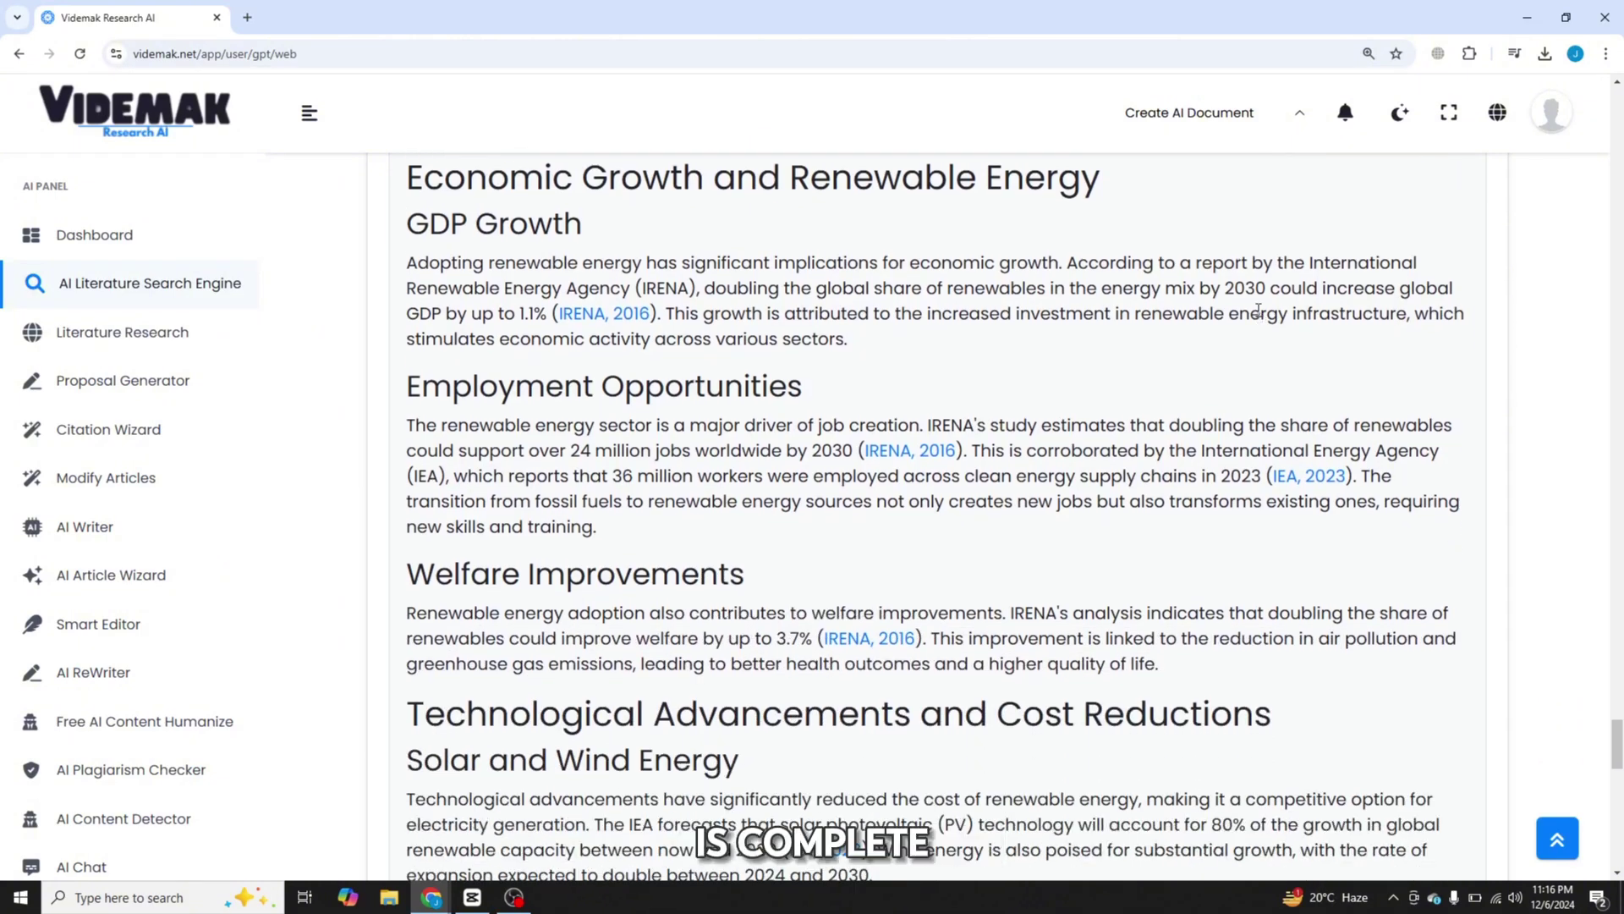
{"action": "scroll", "coordinate": [1257, 312], "scroll_direction": "down", "scroll_amount": 1}
{"action": "scroll", "coordinate": [1257, 311], "scroll_direction": "down", "scroll_amount": 1}
{"action": "scroll", "coordinate": [1258, 312], "scroll_direction": "down", "scroll_amount": 1}
{"action": "scroll", "coordinate": [1258, 316], "scroll_direction": "down", "scroll_amount": 1}
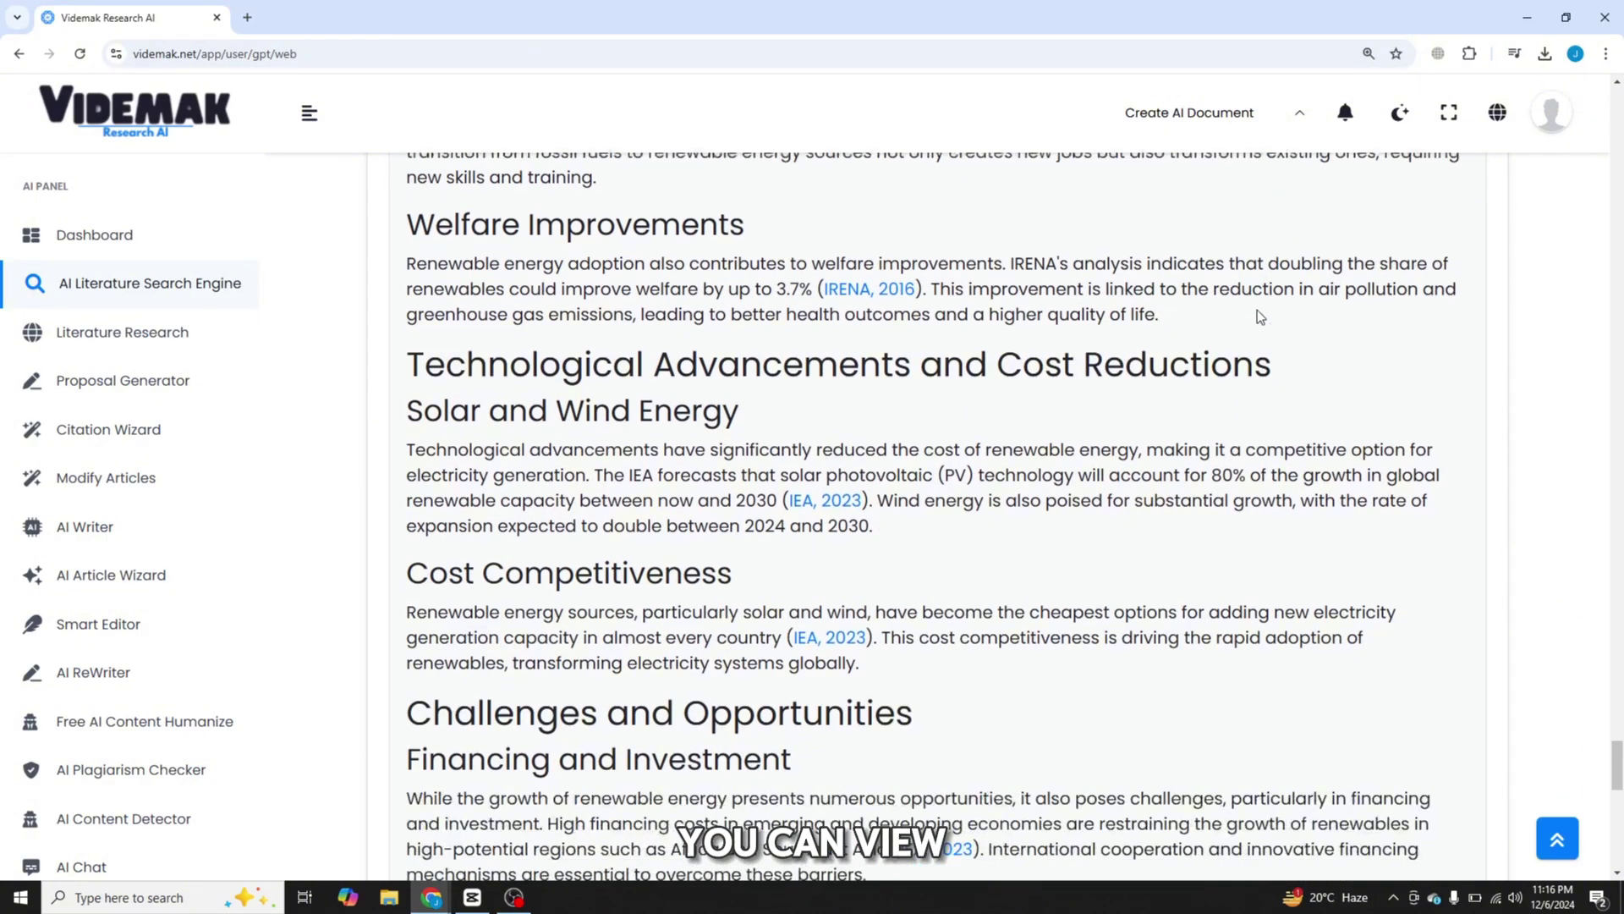
{"action": "scroll", "coordinate": [1258, 317], "scroll_direction": "down", "scroll_amount": 2}
{"action": "scroll", "coordinate": [1258, 315], "scroll_direction": "down", "scroll_amount": 2}
{"action": "scroll", "coordinate": [1257, 316], "scroll_direction": "down", "scroll_amount": 5}
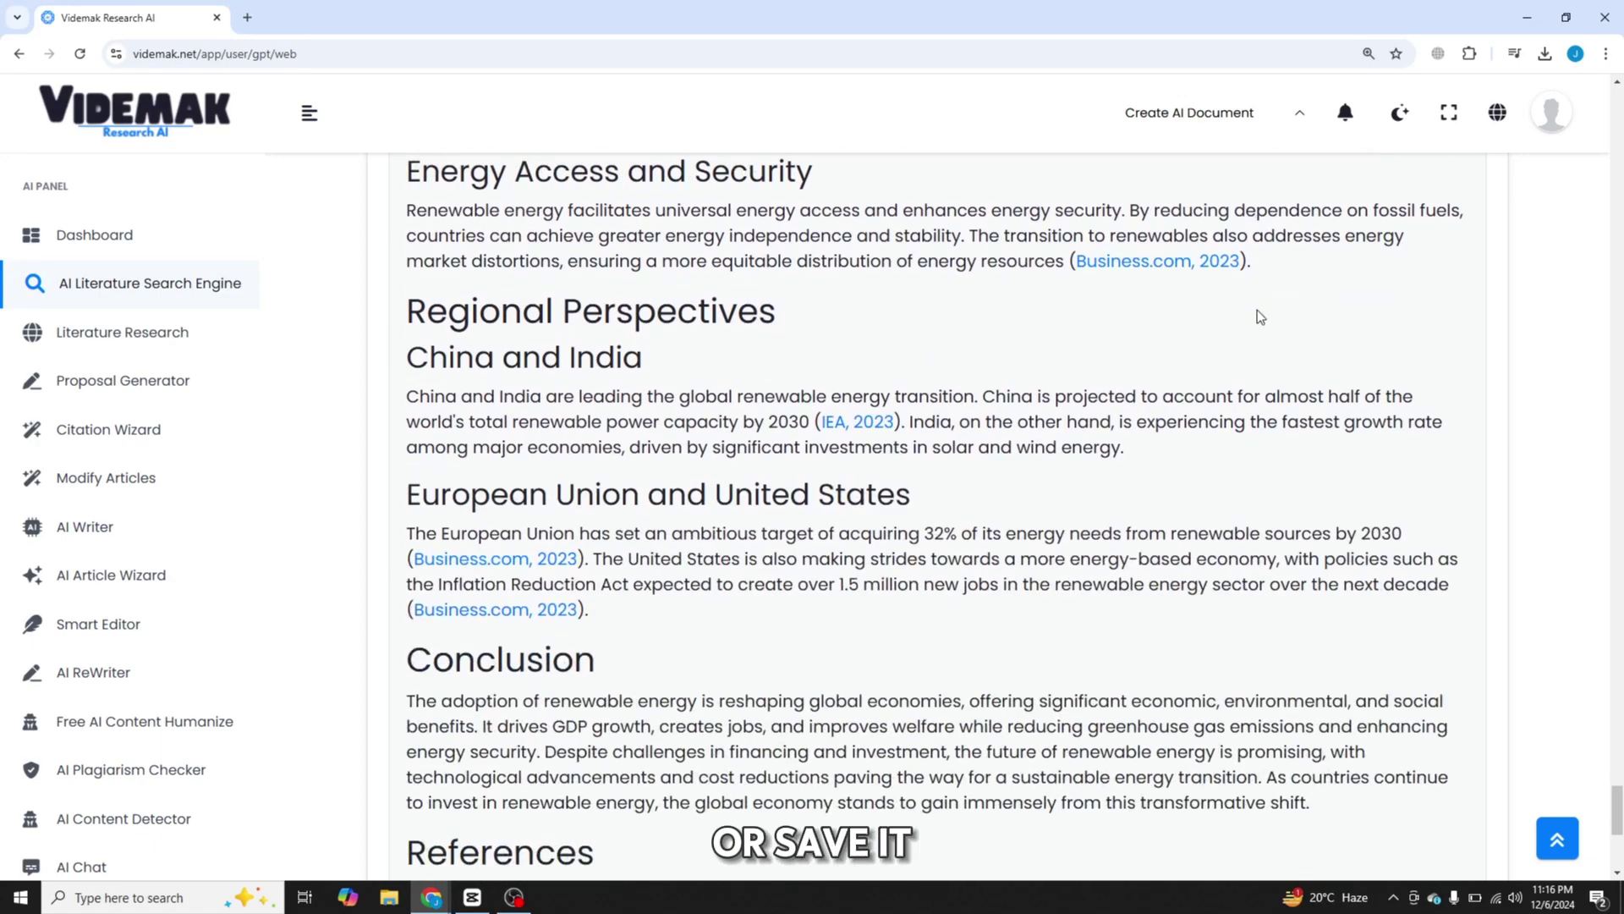
{"action": "scroll", "coordinate": [1258, 316], "scroll_direction": "down", "scroll_amount": 4}
{"action": "scroll", "coordinate": [1258, 316], "scroll_direction": "down", "scroll_amount": 2}
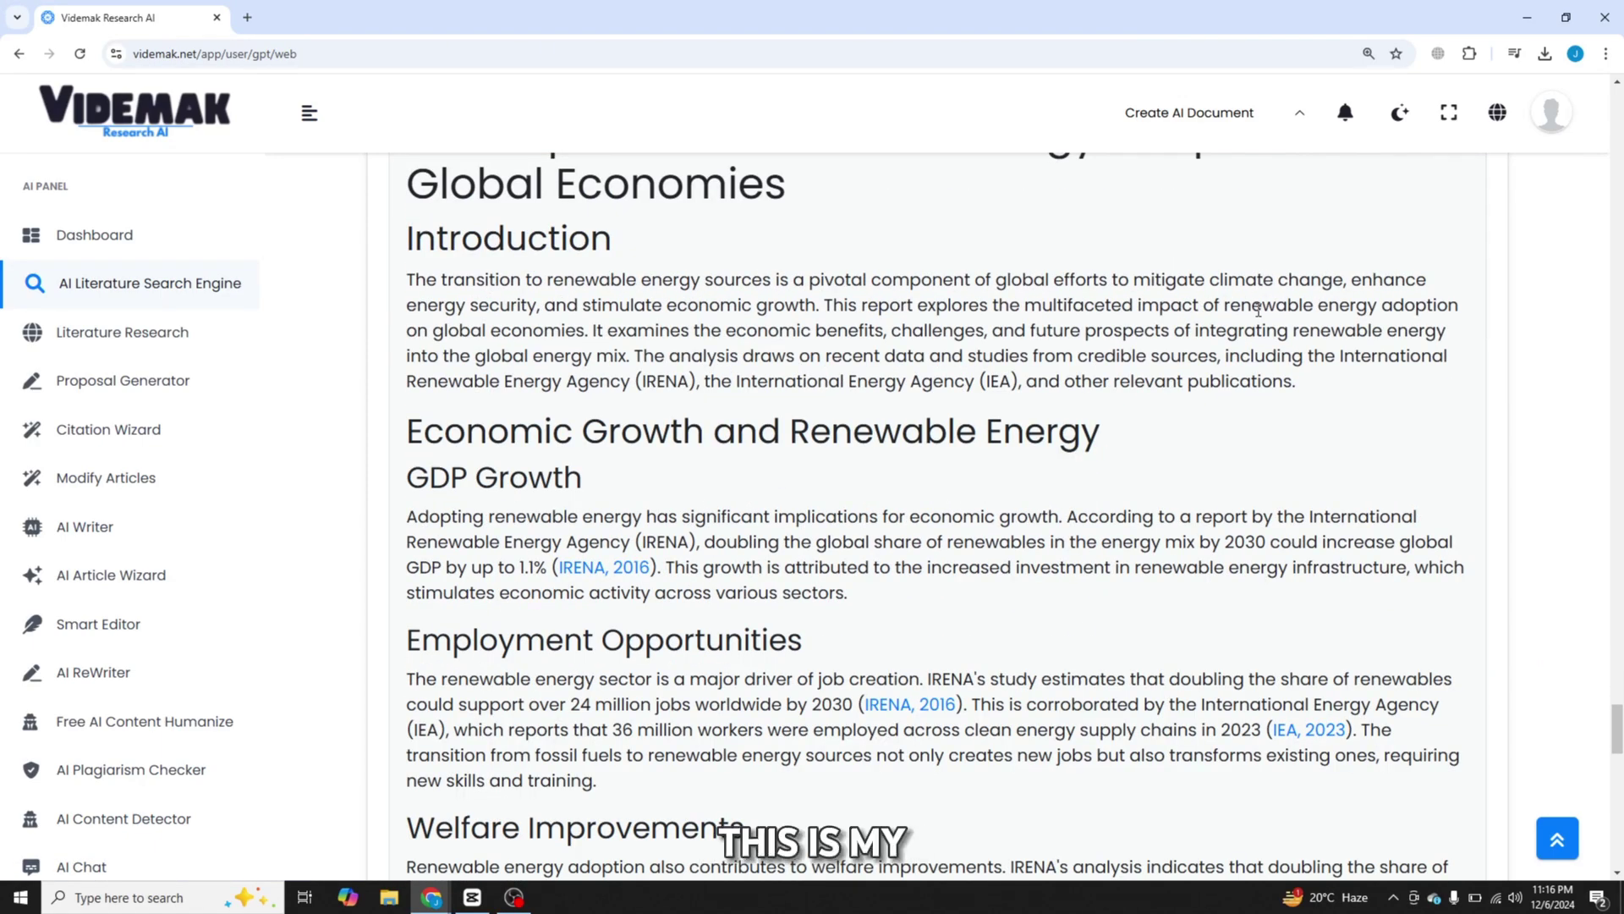
{"action": "scroll", "coordinate": [1258, 310], "scroll_direction": "down", "scroll_amount": 1}
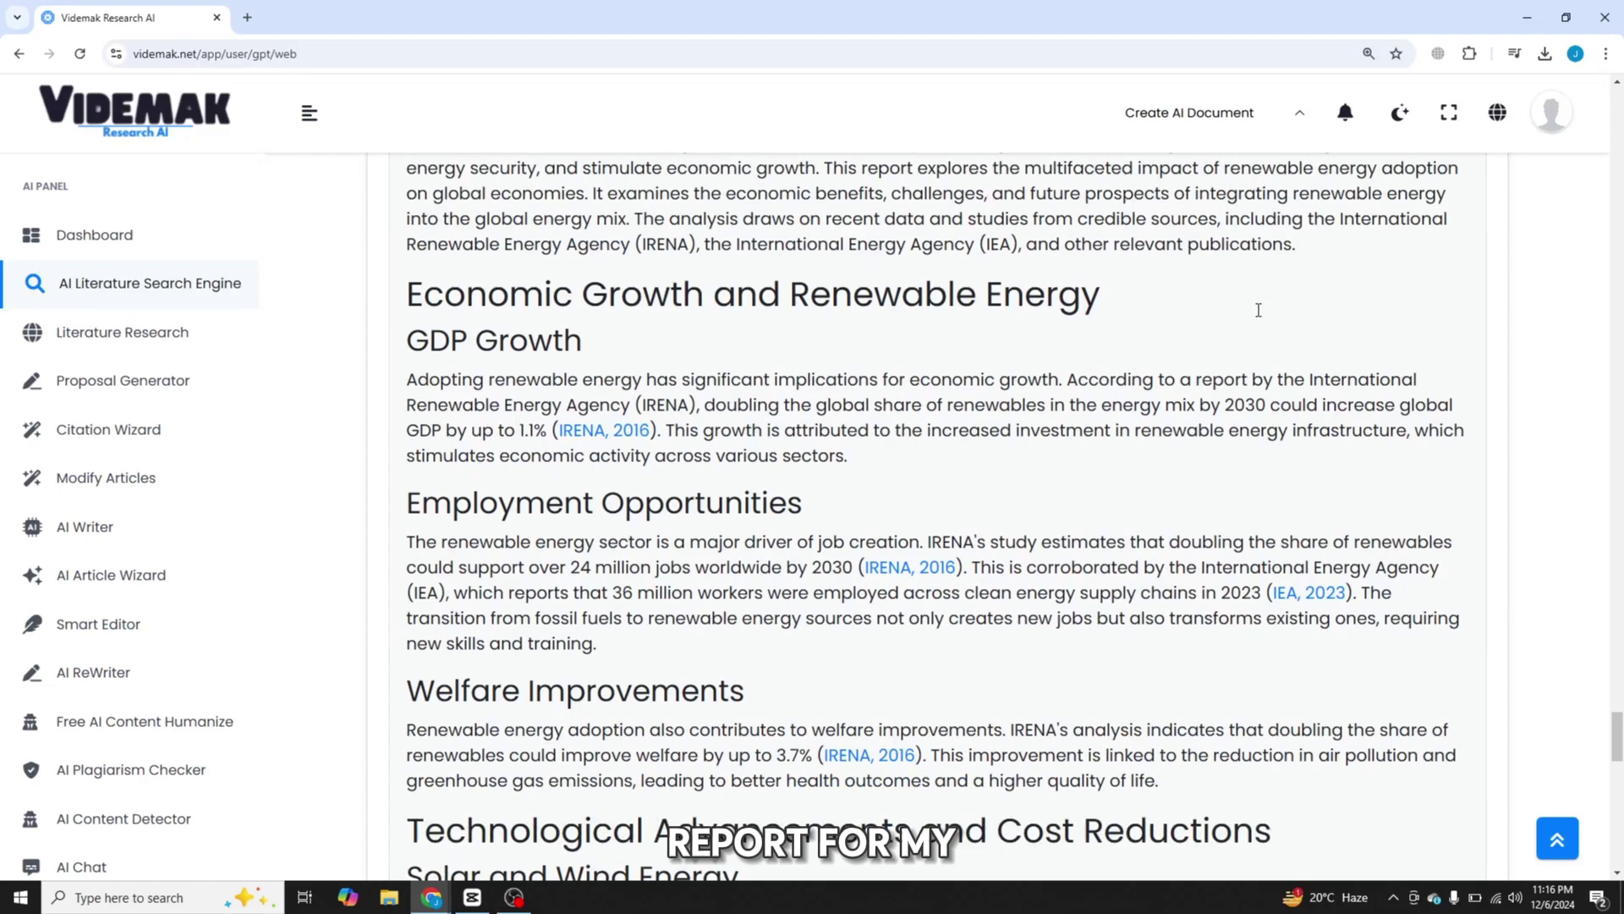
{"action": "scroll", "coordinate": [1257, 310], "scroll_direction": "down", "scroll_amount": 1}
{"action": "scroll", "coordinate": [1258, 309], "scroll_direction": "down", "scroll_amount": 1}
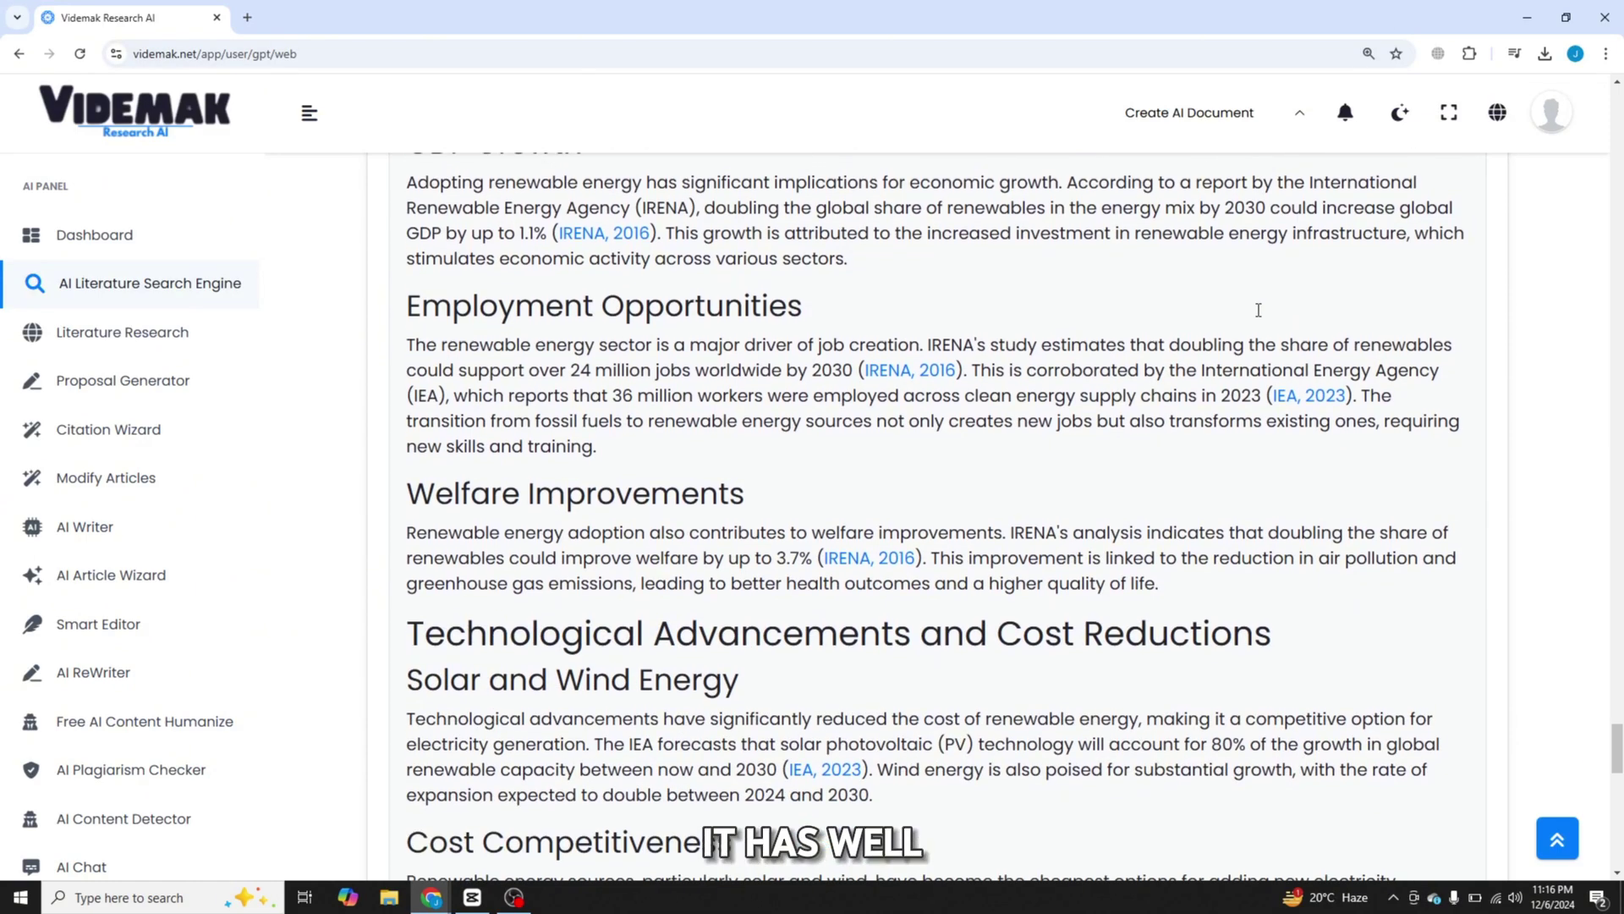
{"action": "scroll", "coordinate": [1258, 310], "scroll_direction": "down", "scroll_amount": 1}
{"action": "scroll", "coordinate": [1258, 310], "scroll_direction": "down", "scroll_amount": 1}
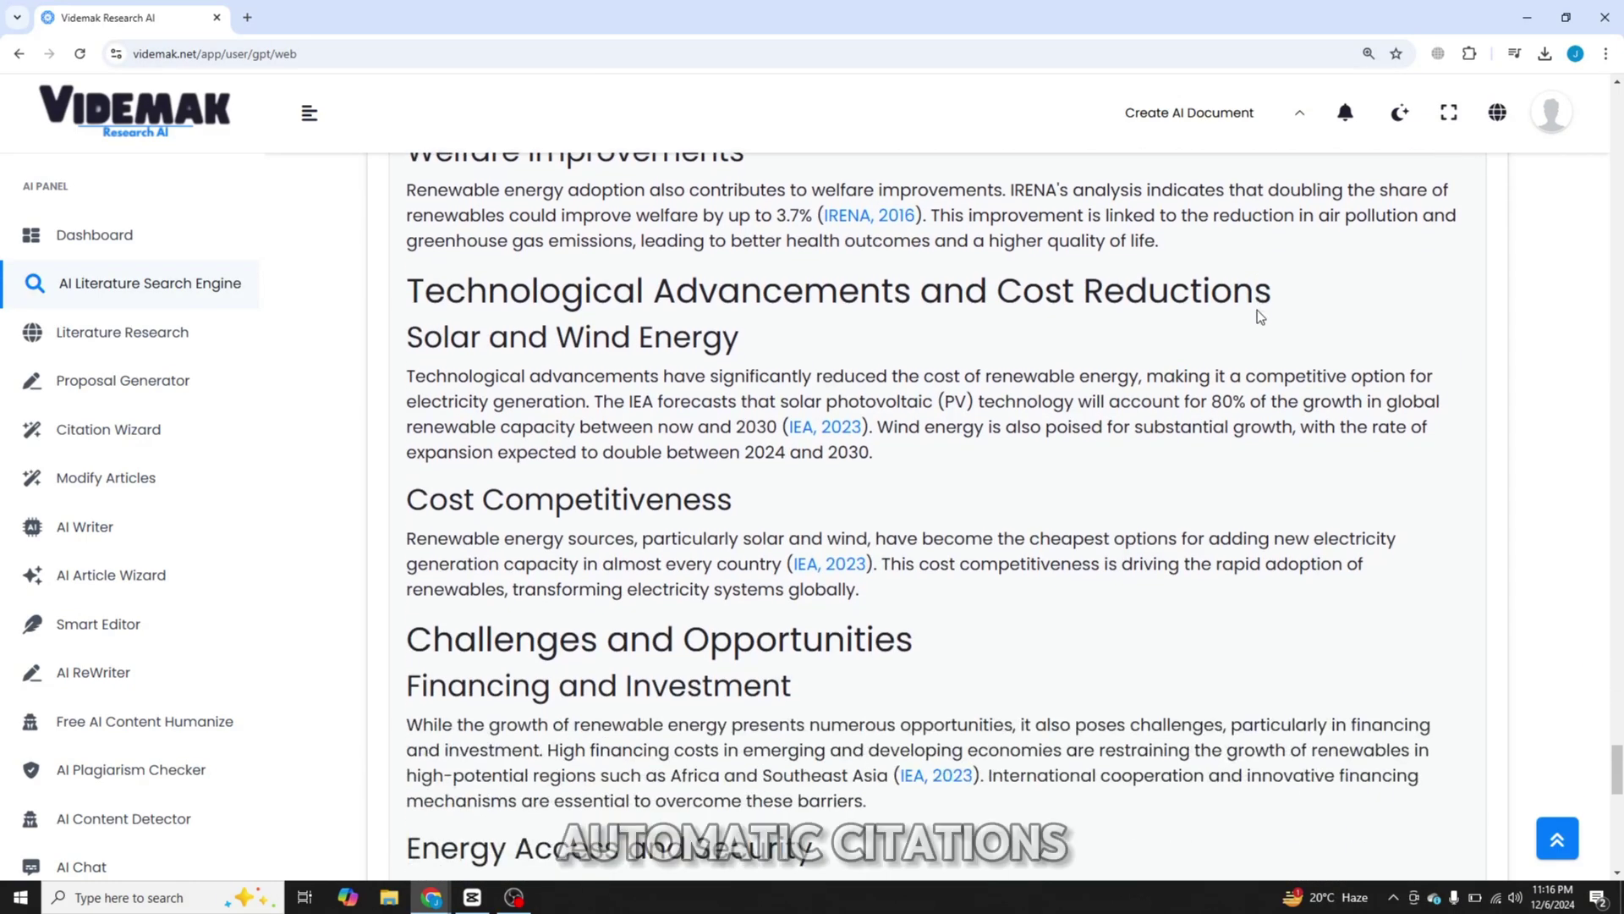
{"action": "scroll", "coordinate": [1257, 310], "scroll_direction": "down", "scroll_amount": 2}
{"action": "scroll", "coordinate": [1258, 309], "scroll_direction": "down", "scroll_amount": 3}
{"action": "scroll", "coordinate": [1258, 310], "scroll_direction": "down", "scroll_amount": 1}
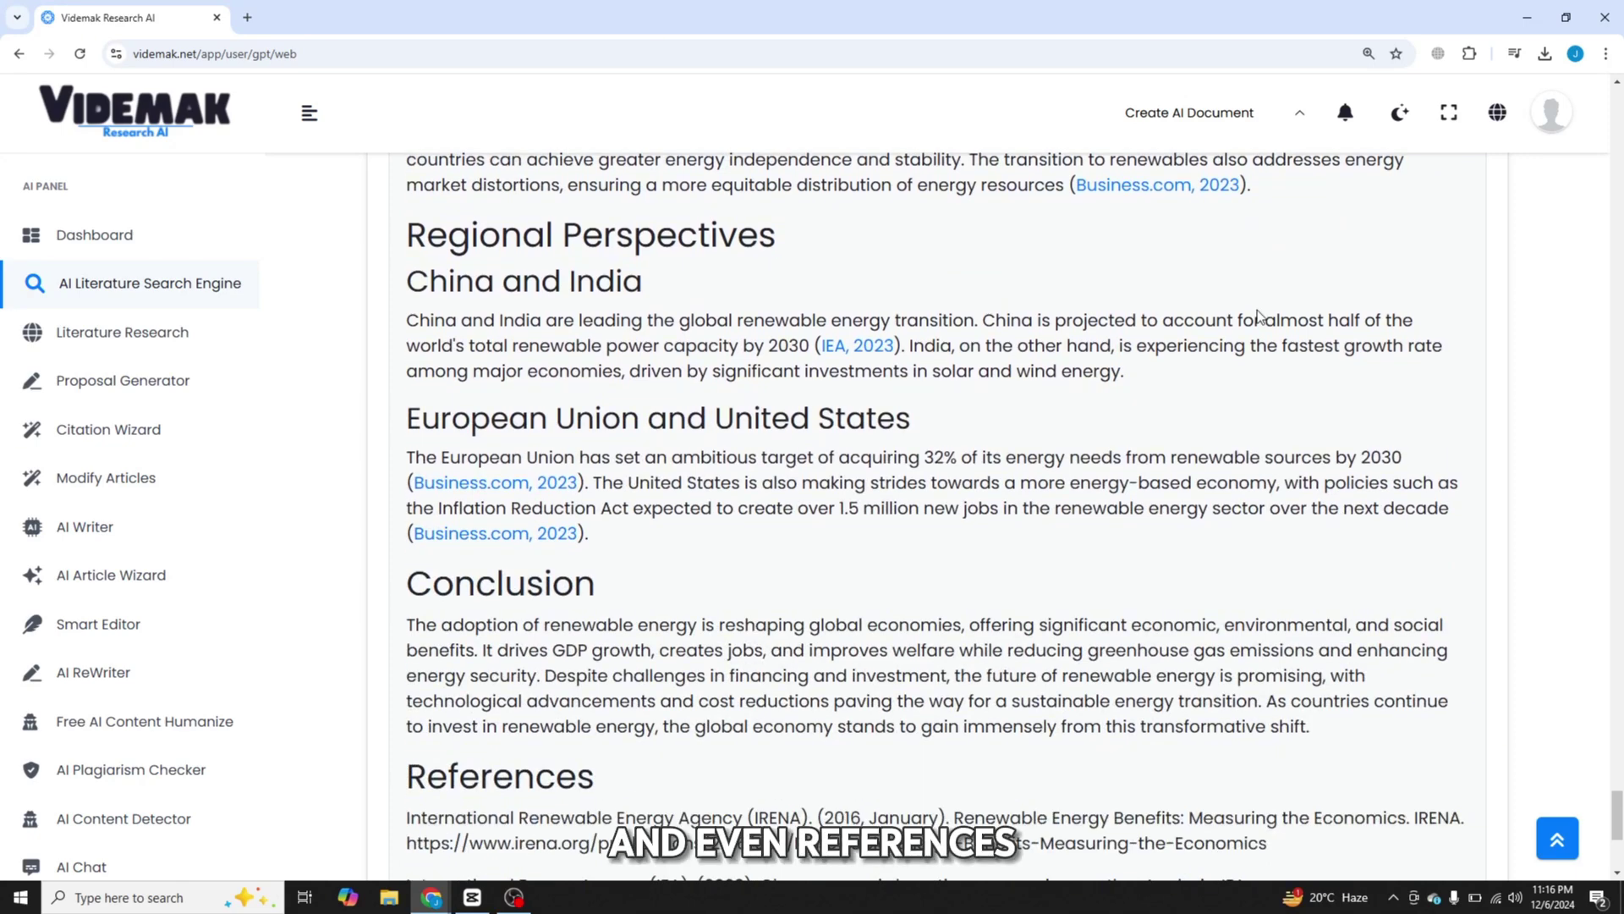
{"action": "scroll", "coordinate": [1258, 310], "scroll_direction": "down", "scroll_amount": 2}
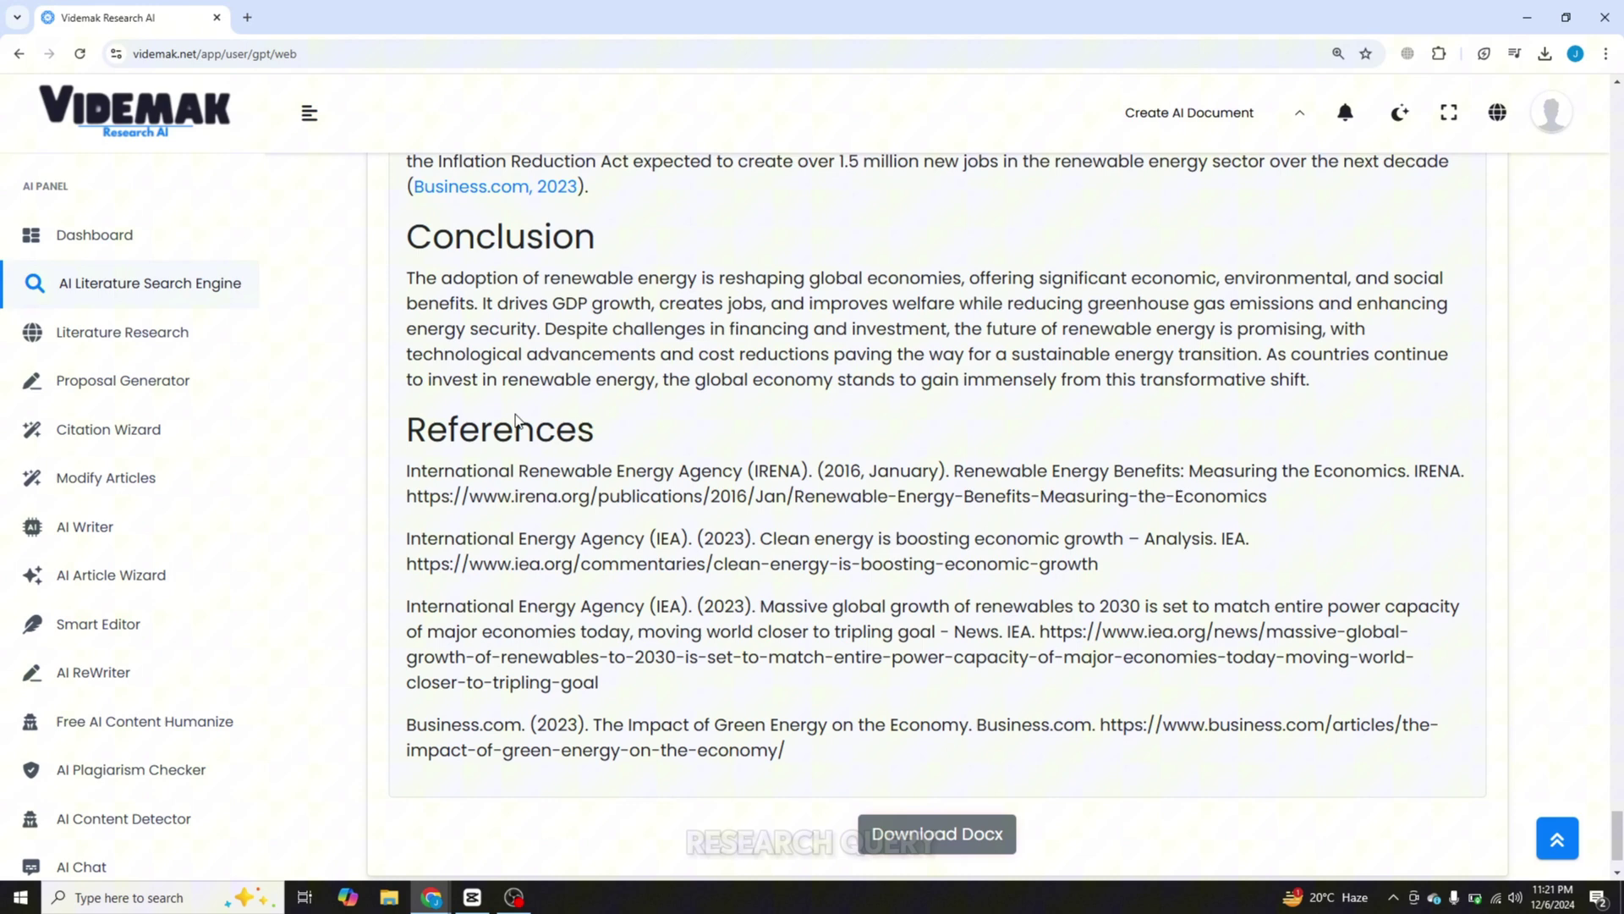
- Select the IRENA reference web address in the References list
{"action": "left_click_drag", "start_coordinate": [408, 497], "coordinate": [1270, 497]}
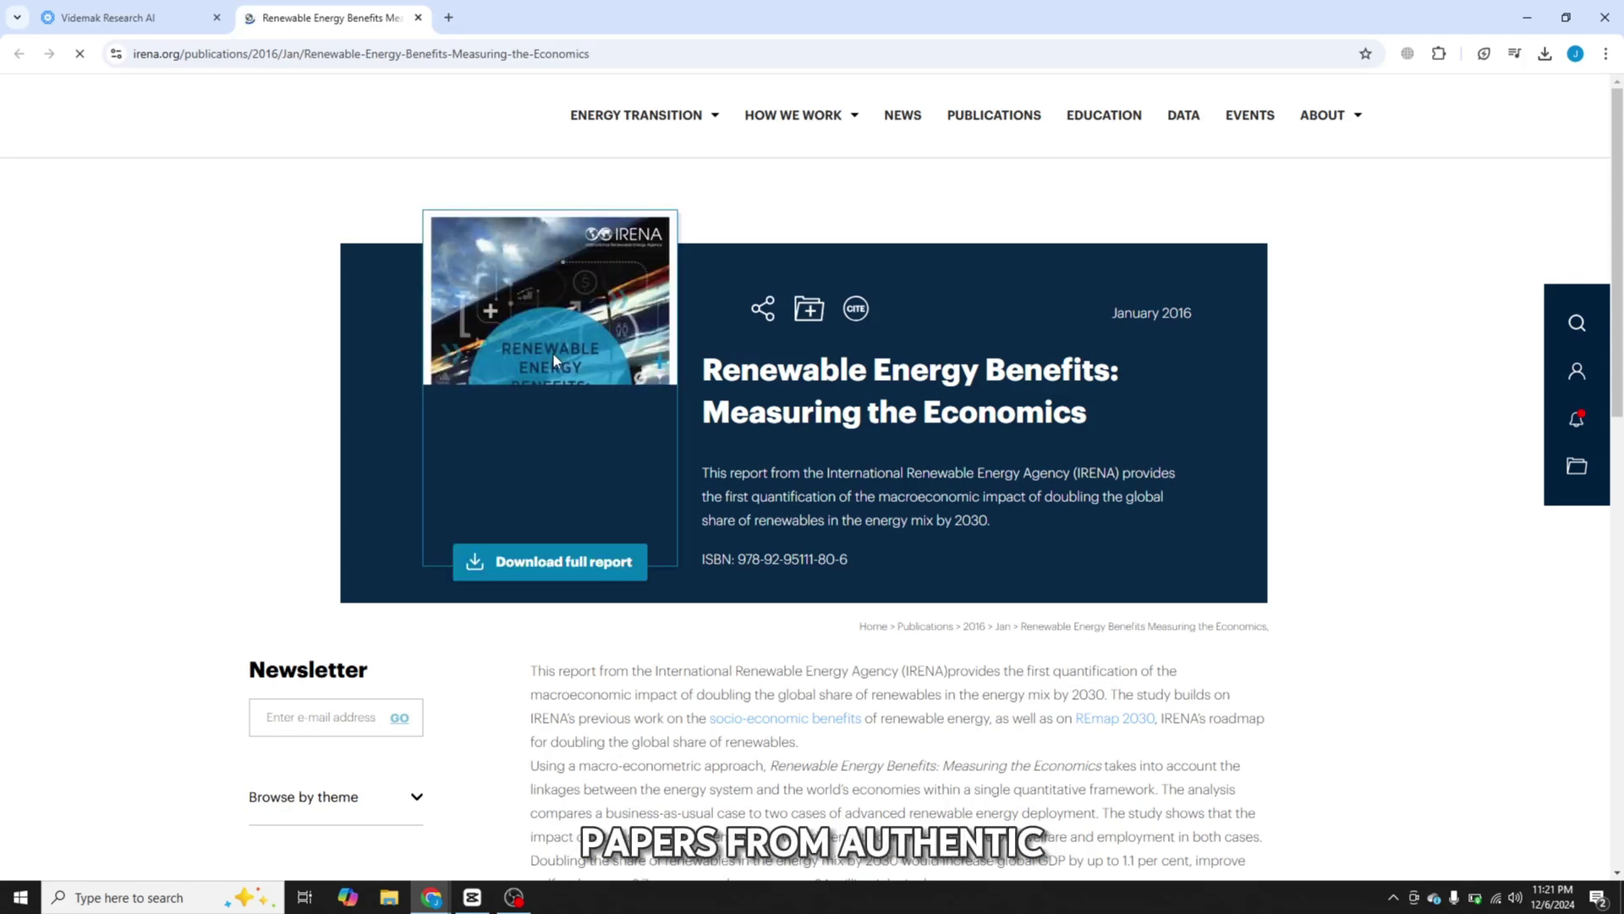
{"action": "scroll", "coordinate": [553, 352], "scroll_direction": "down", "scroll_amount": 1}
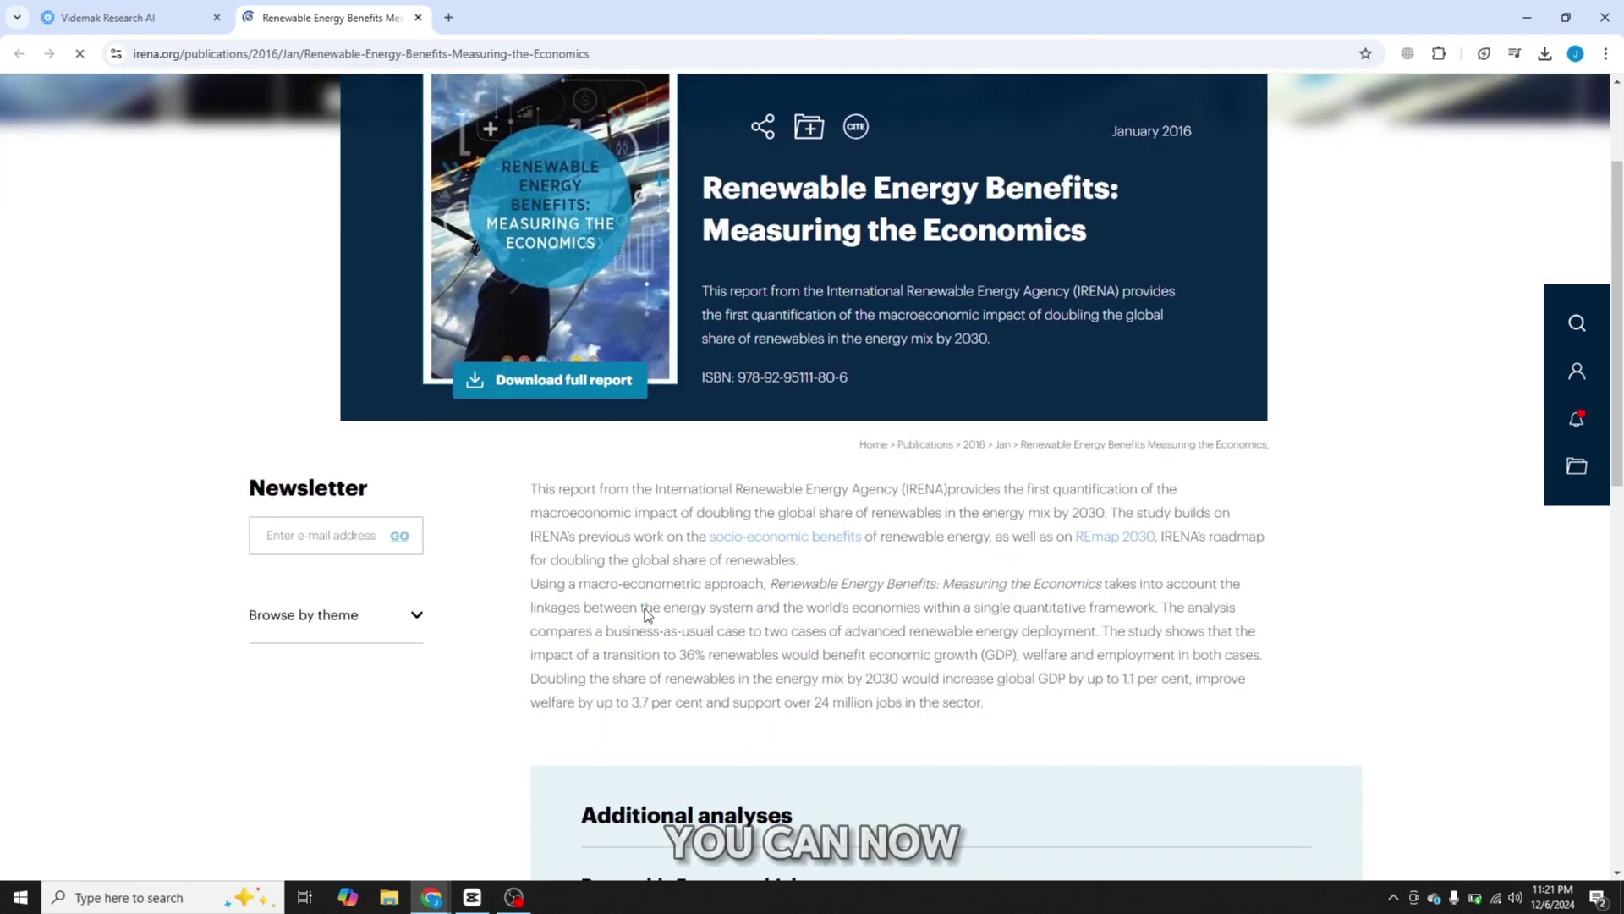
{"action": "scroll", "coordinate": [646, 608], "scroll_direction": "down", "scroll_amount": 2}
{"action": "scroll", "coordinate": [645, 608], "scroll_direction": "down", "scroll_amount": 3}
{"action": "scroll", "coordinate": [645, 608], "scroll_direction": "up", "scroll_amount": 4}
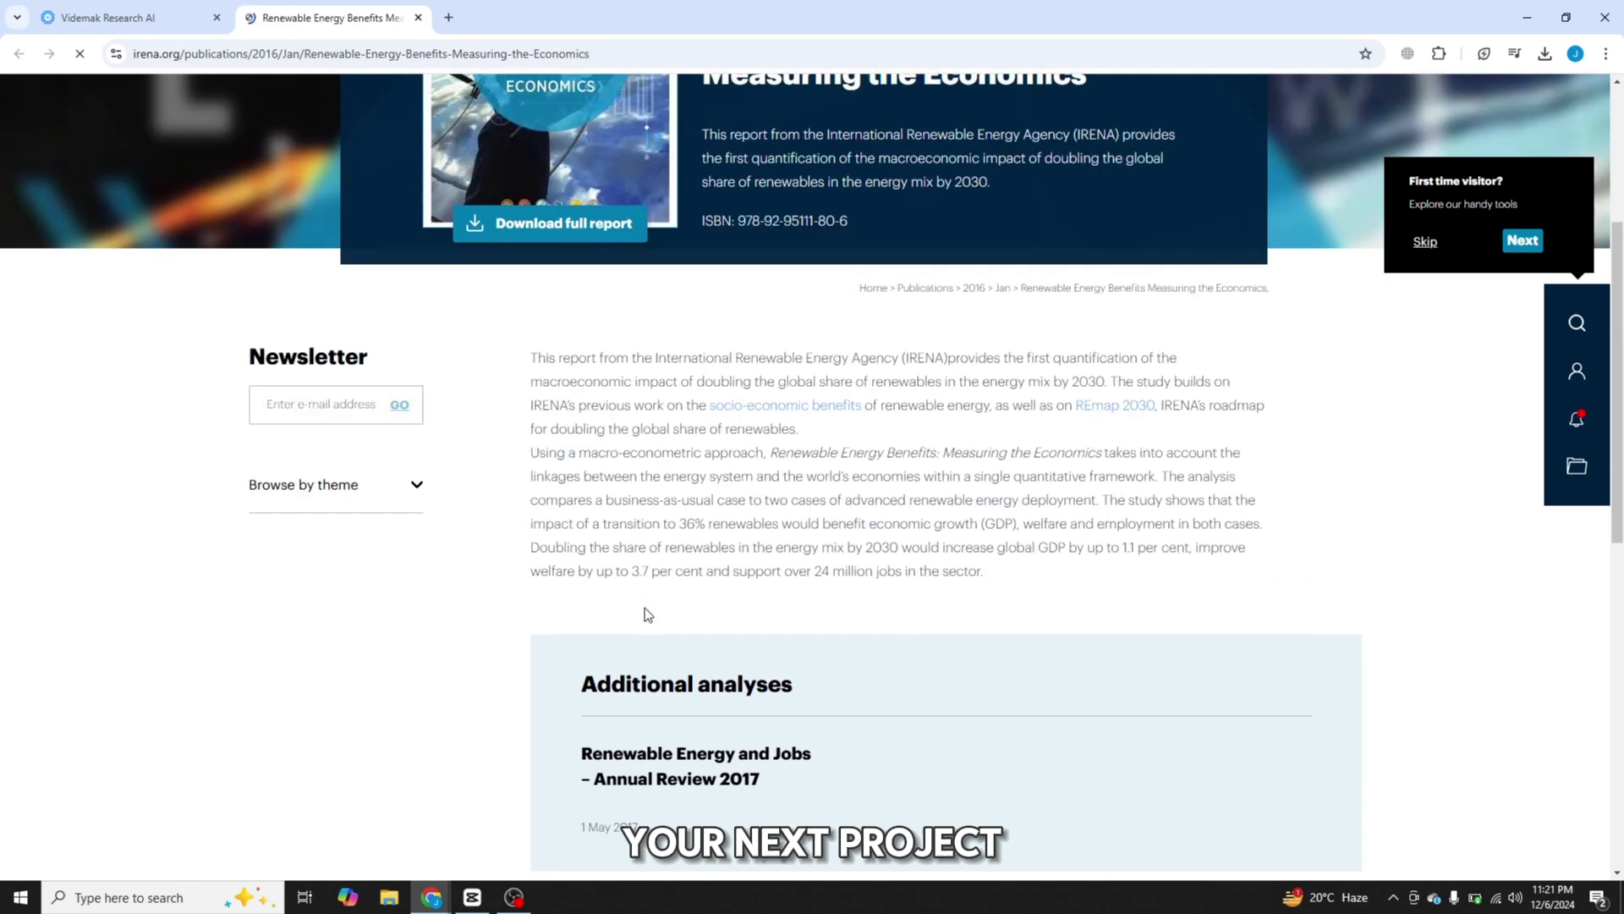
{"action": "scroll", "coordinate": [645, 607], "scroll_direction": "up", "scroll_amount": 2}
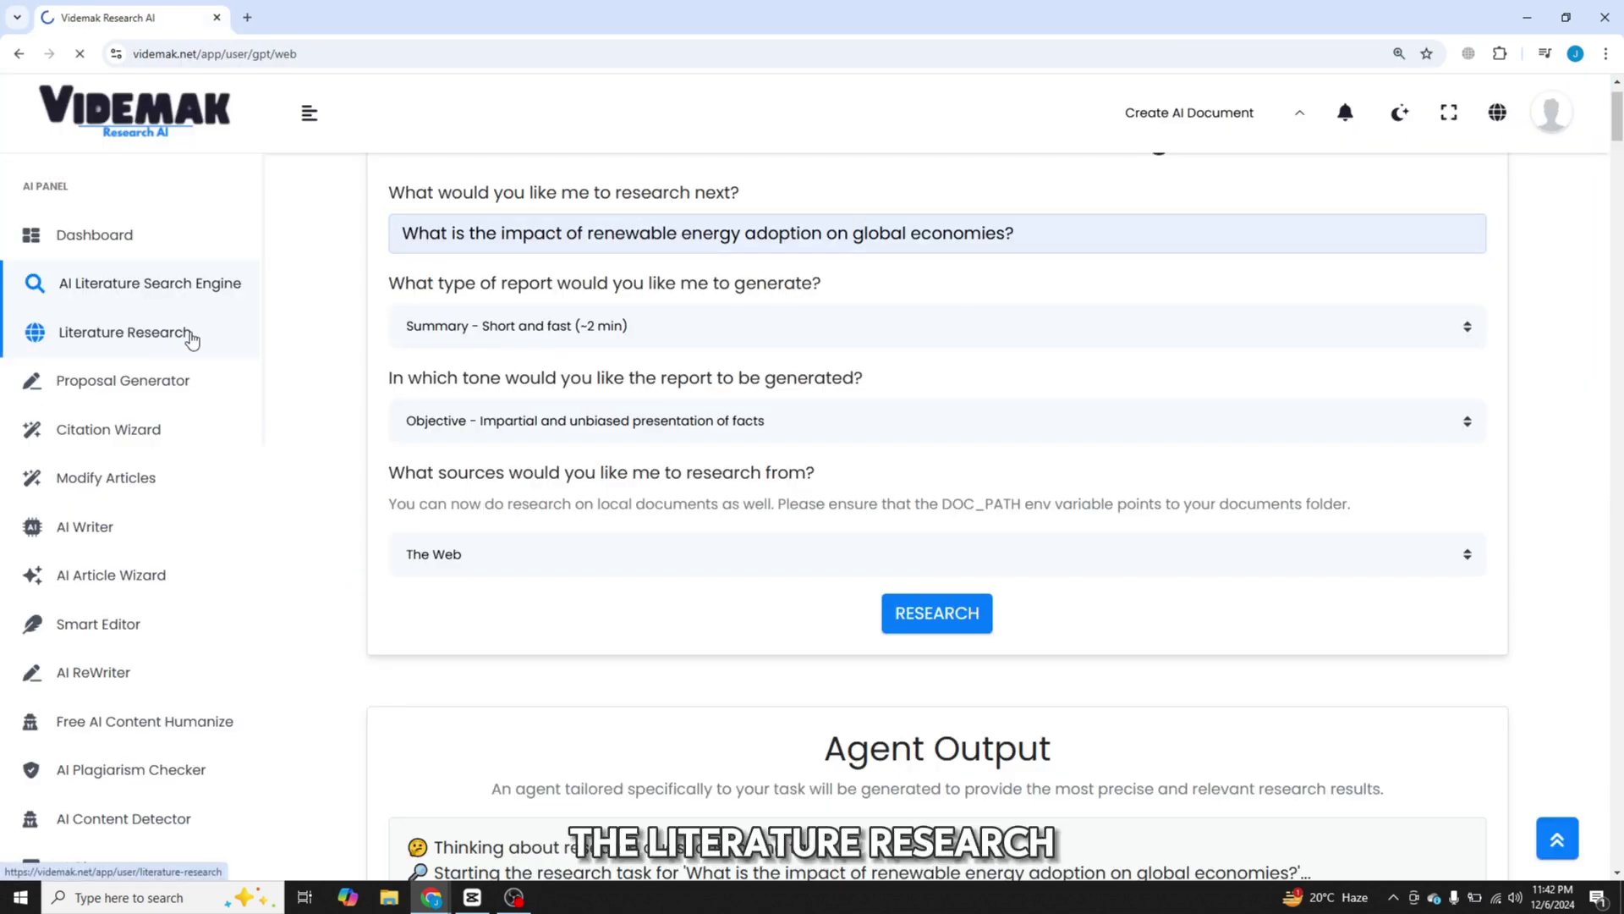
- In Literature Research, search papers on renewable energy adoption's impact on global economies
{"action": "left_click", "coordinate": [192, 334]}
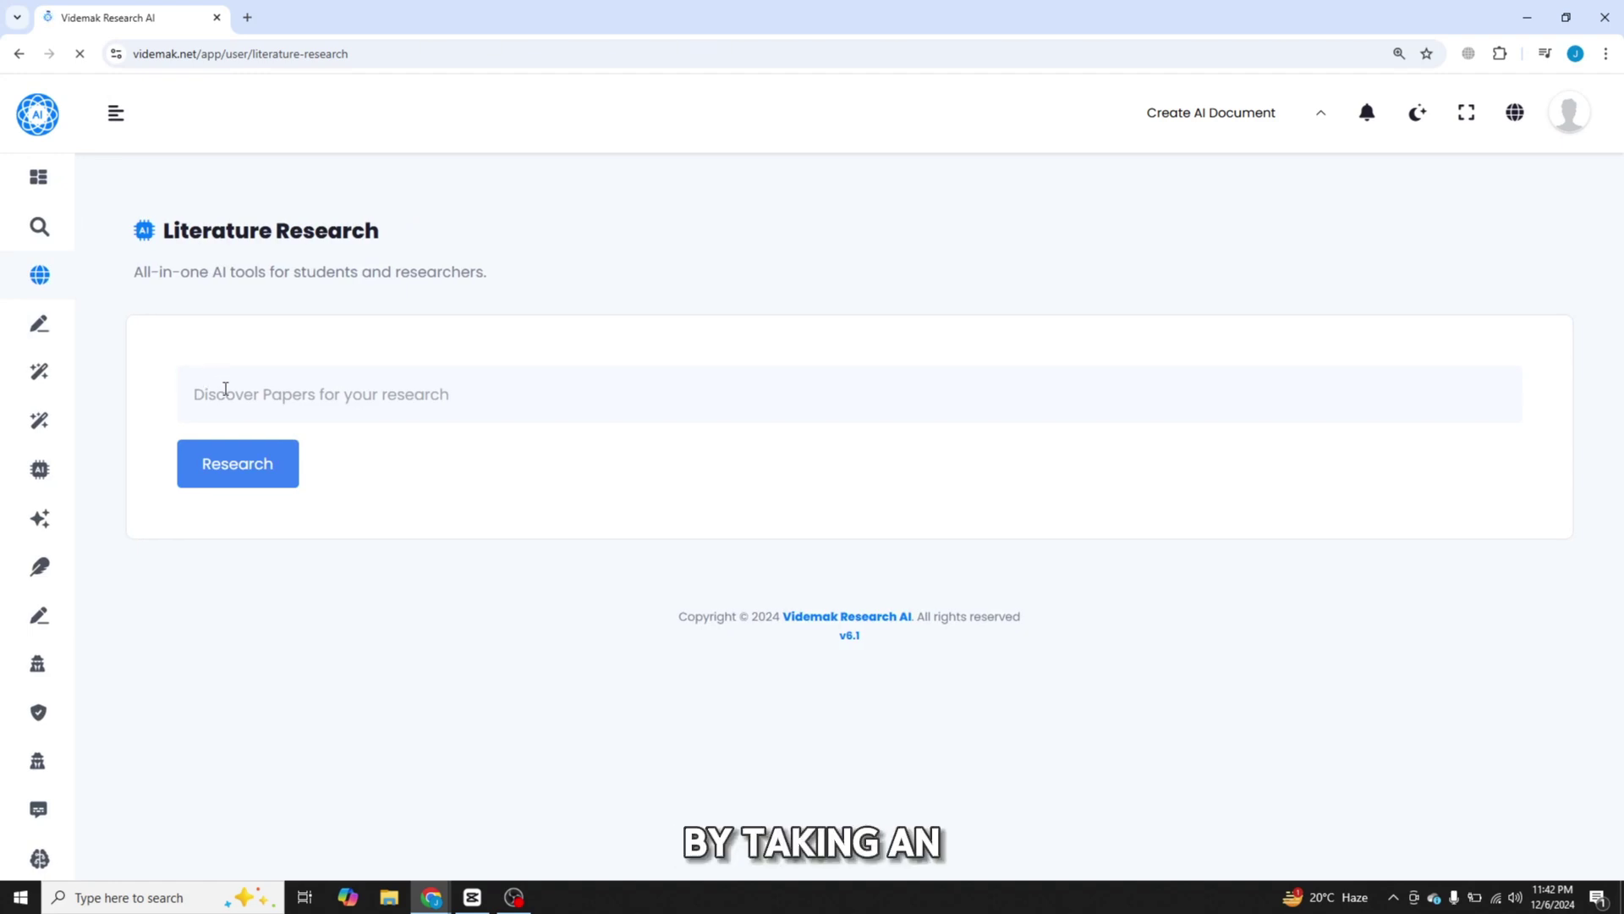
{"action": "type", "text": "What is the impact of renewable energy adoption on global economies?"}
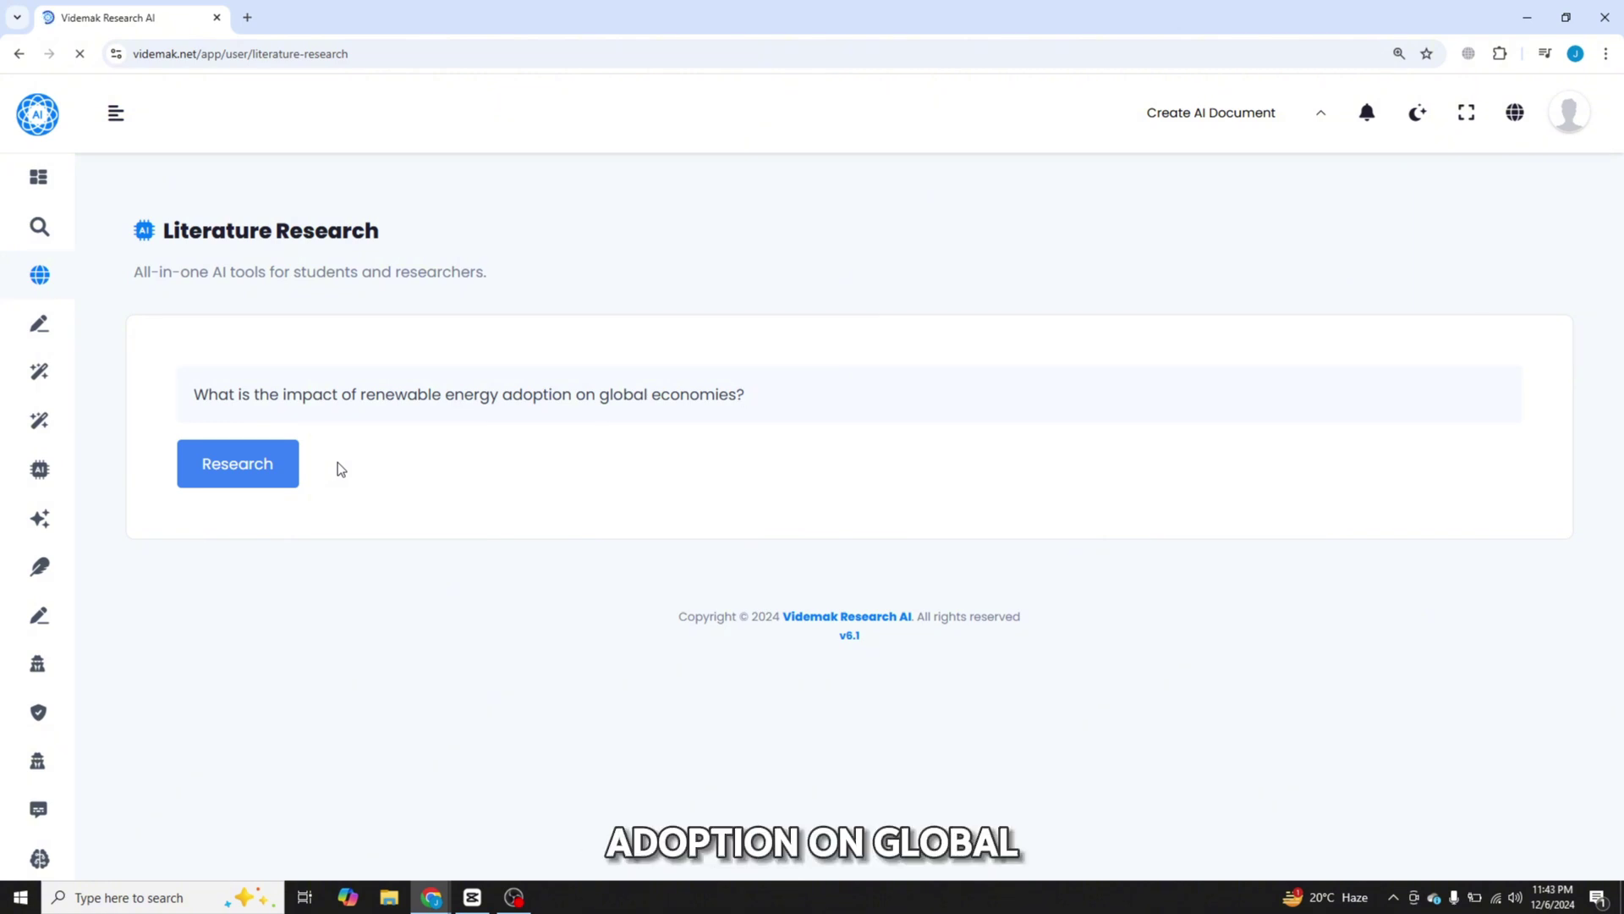
{"action": "left_click", "coordinate": [247, 459]}
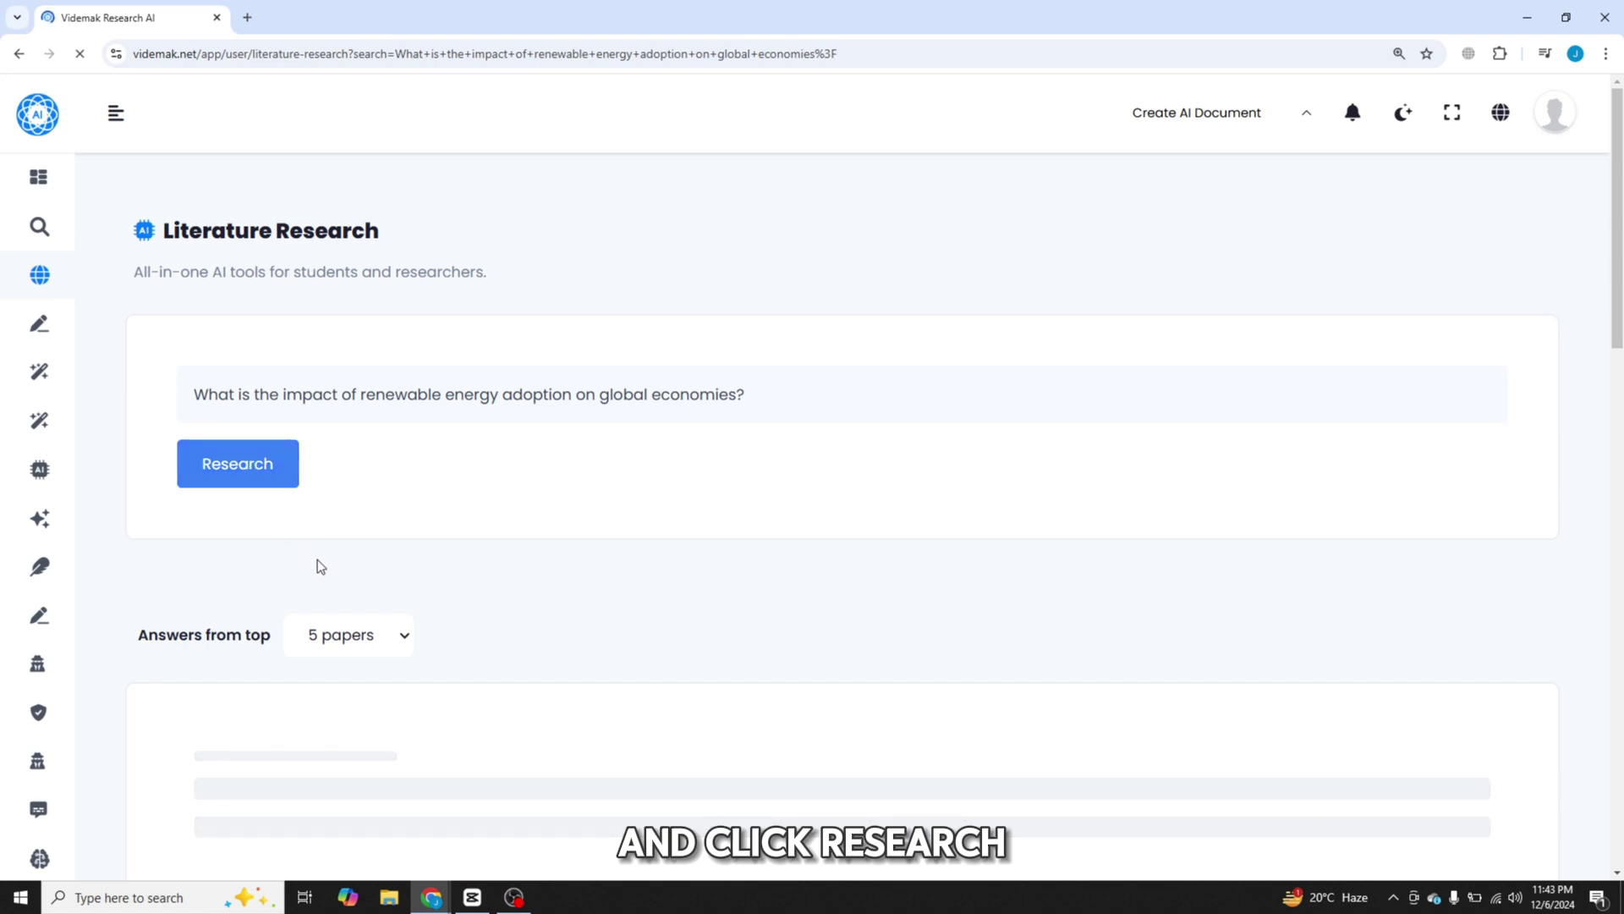
{"action": "scroll", "coordinate": [318, 567], "scroll_direction": "down", "scroll_amount": 2}
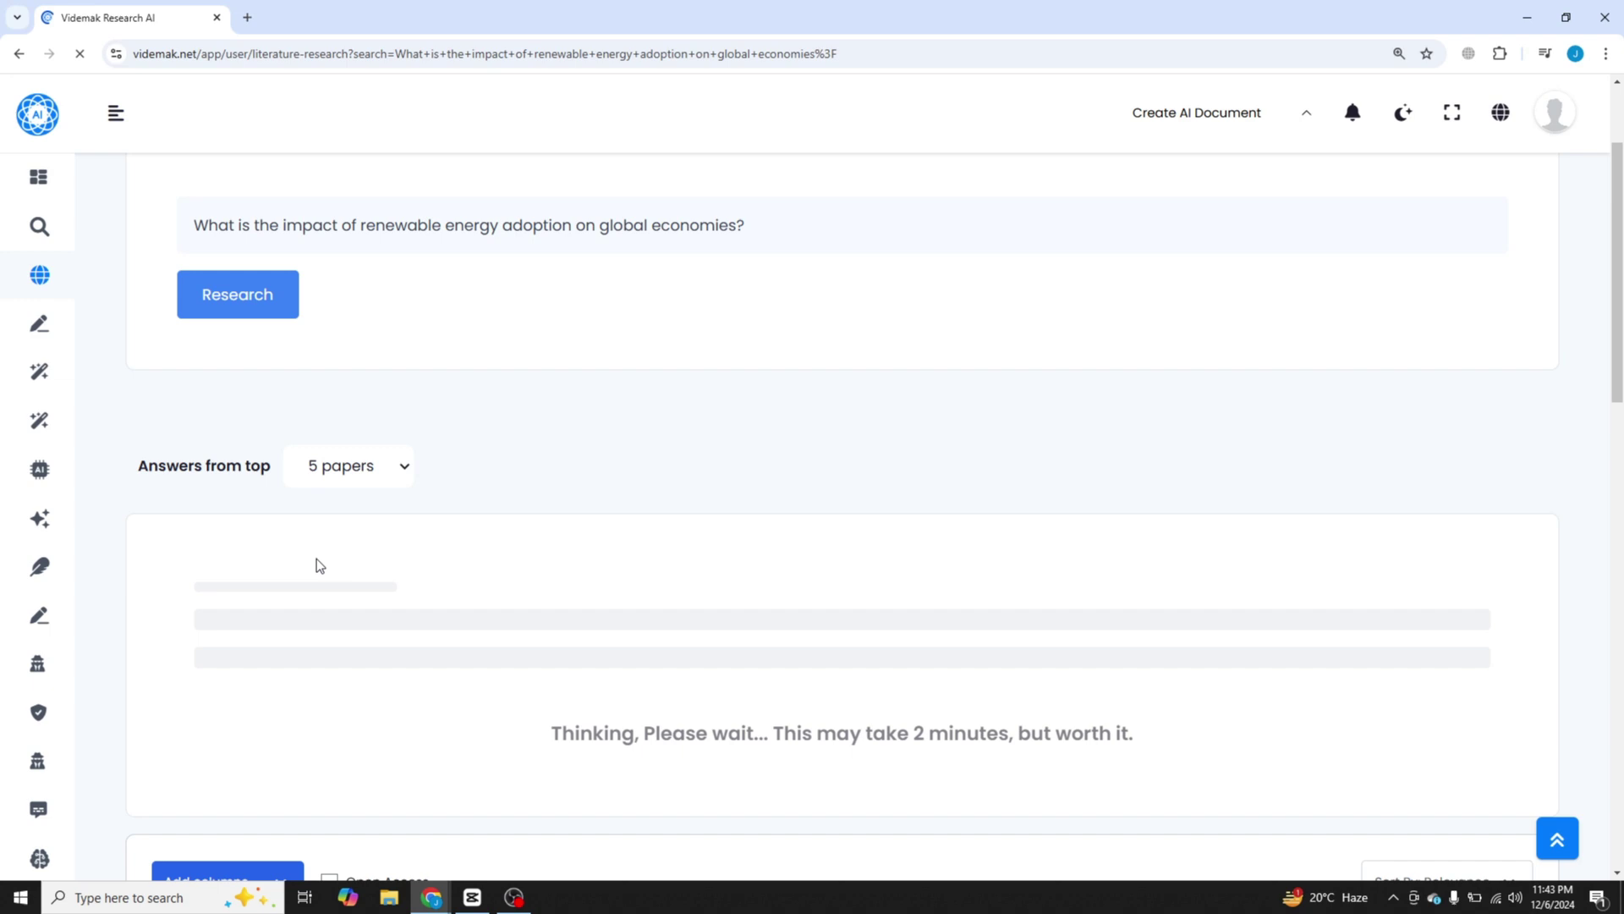
{"action": "scroll", "coordinate": [316, 558], "scroll_direction": "down", "scroll_amount": 3}
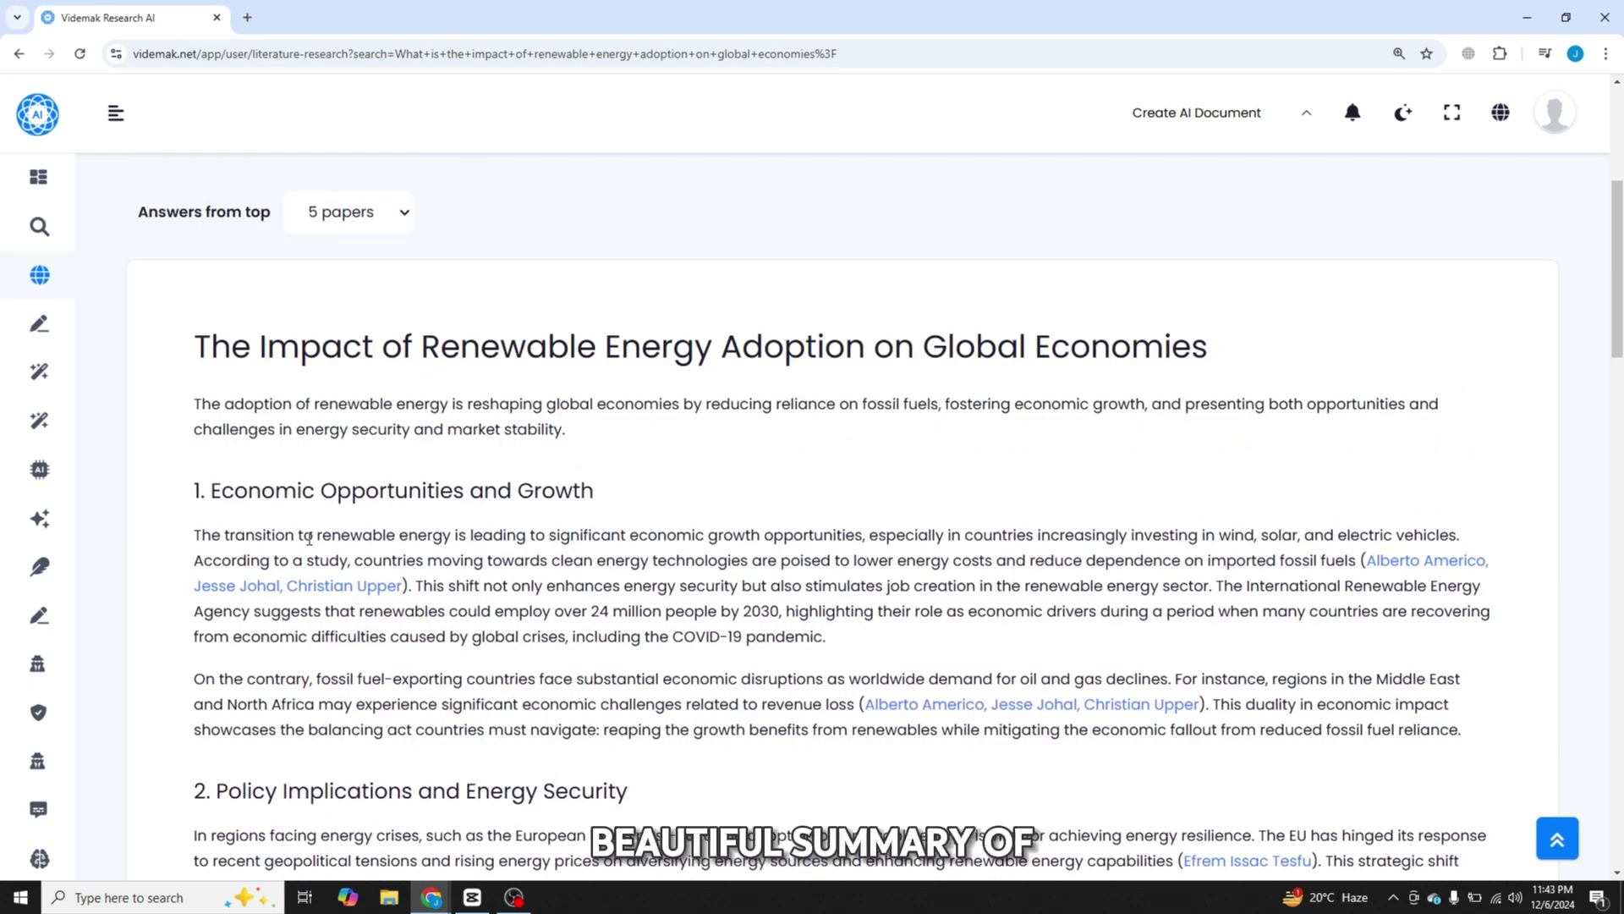
{"action": "scroll", "coordinate": [309, 538], "scroll_direction": "down", "scroll_amount": 2}
{"action": "scroll", "coordinate": [308, 538], "scroll_direction": "down", "scroll_amount": 1}
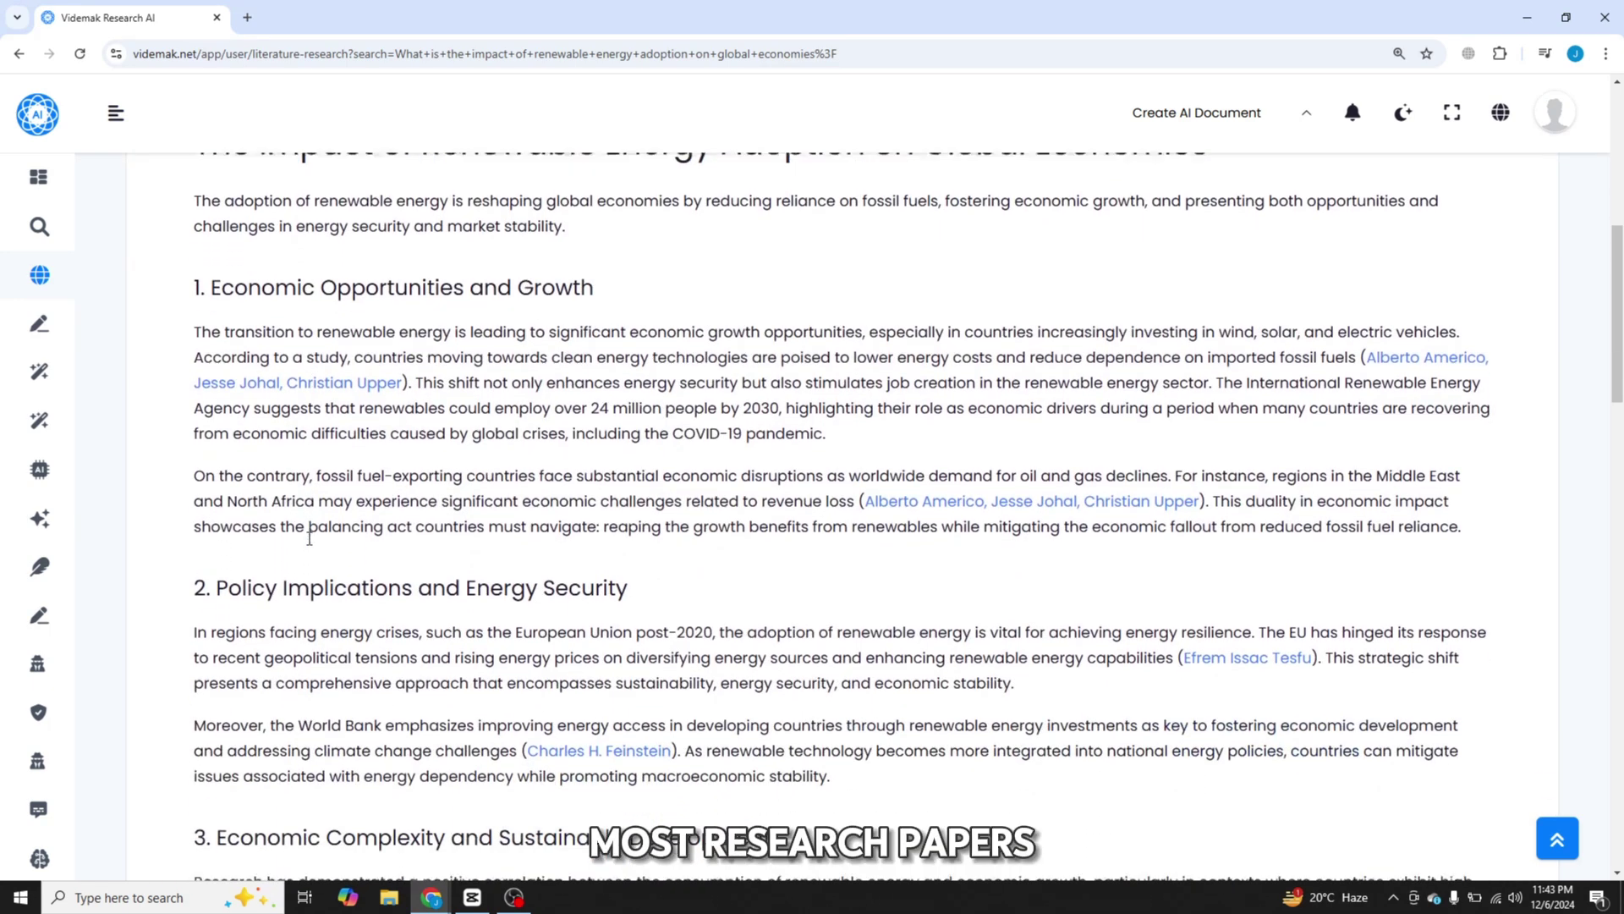
{"action": "scroll", "coordinate": [309, 538], "scroll_direction": "down", "scroll_amount": 3}
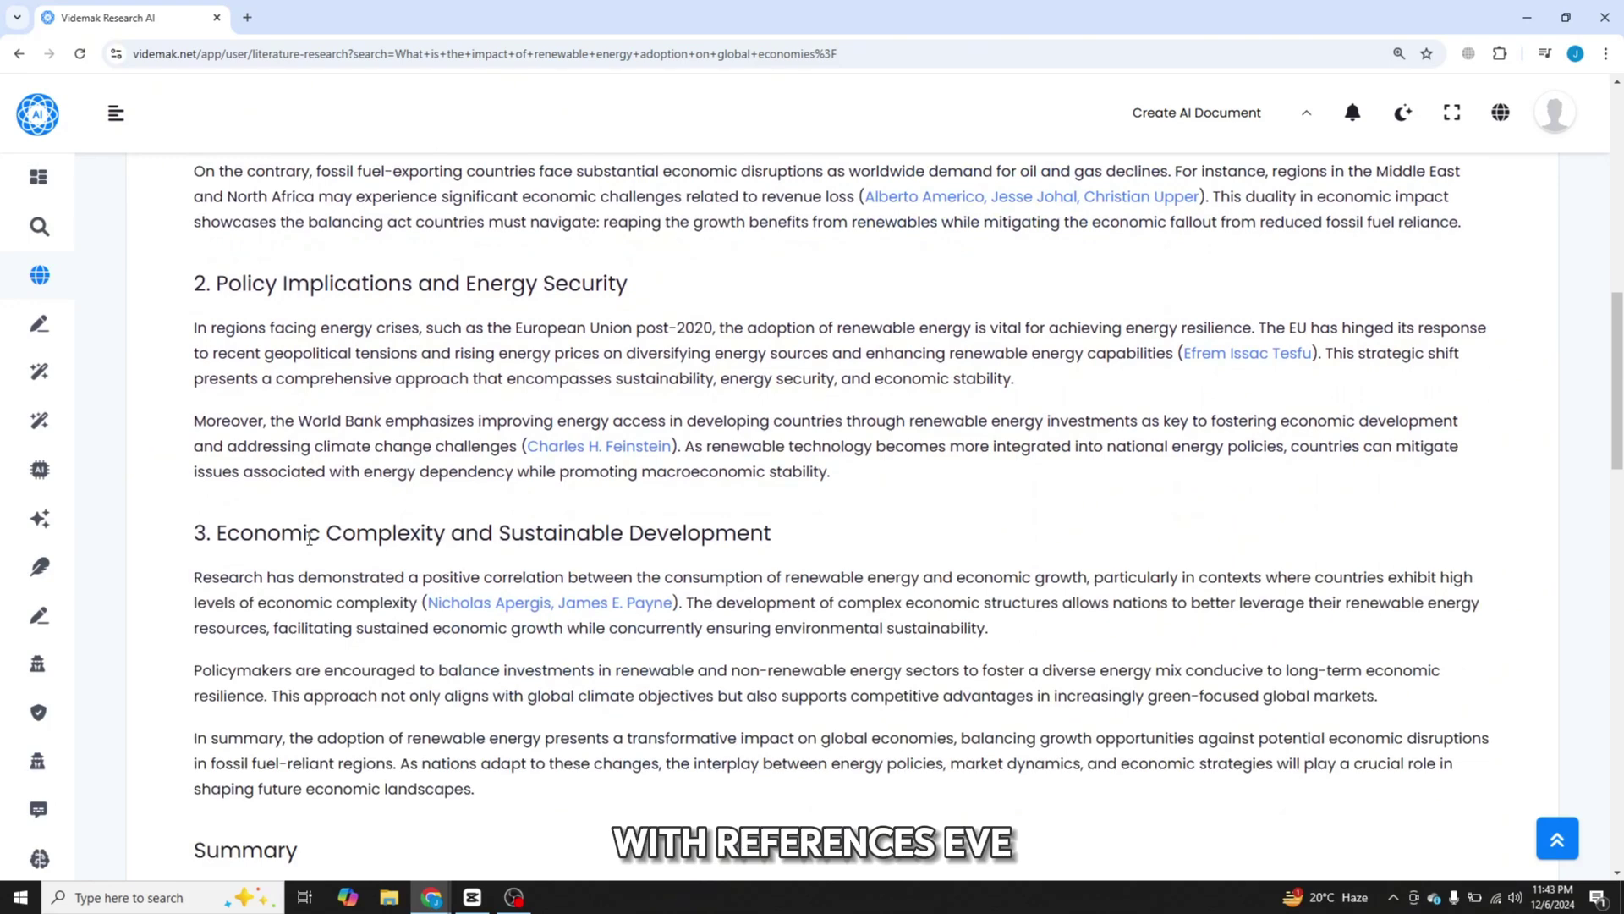
{"action": "scroll", "coordinate": [309, 539], "scroll_direction": "down", "scroll_amount": 3}
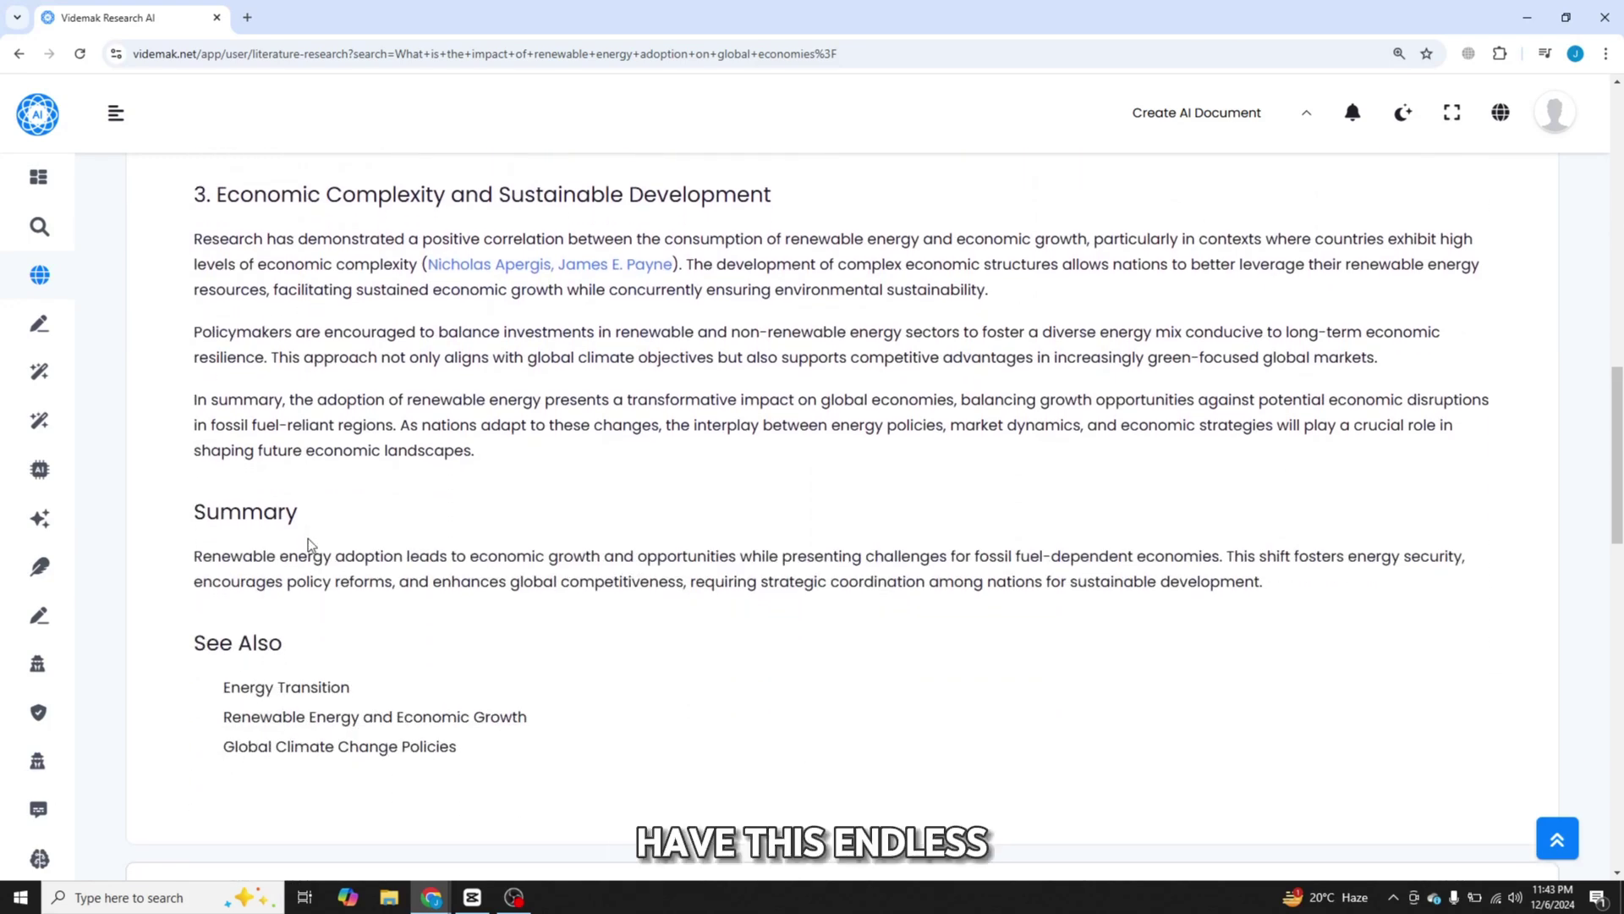
{"action": "scroll", "coordinate": [308, 539], "scroll_direction": "down", "scroll_amount": 1}
{"action": "scroll", "coordinate": [308, 538], "scroll_direction": "down", "scroll_amount": 2}
{"action": "scroll", "coordinate": [309, 539], "scroll_direction": "down", "scroll_amount": 2}
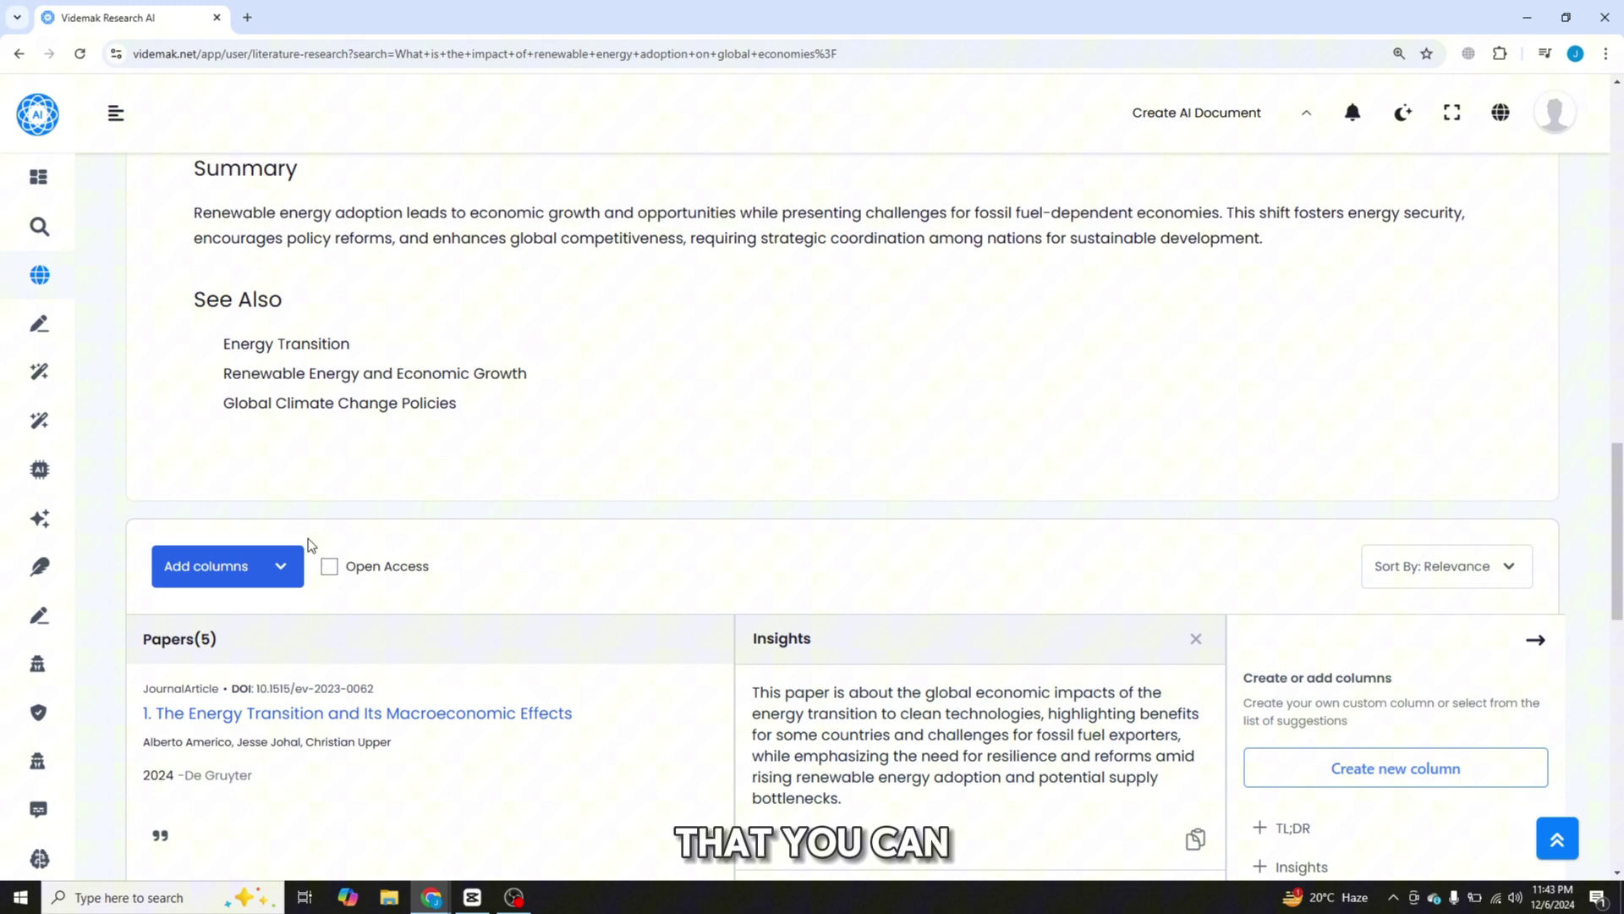
{"action": "scroll", "coordinate": [308, 538], "scroll_direction": "down", "scroll_amount": 2}
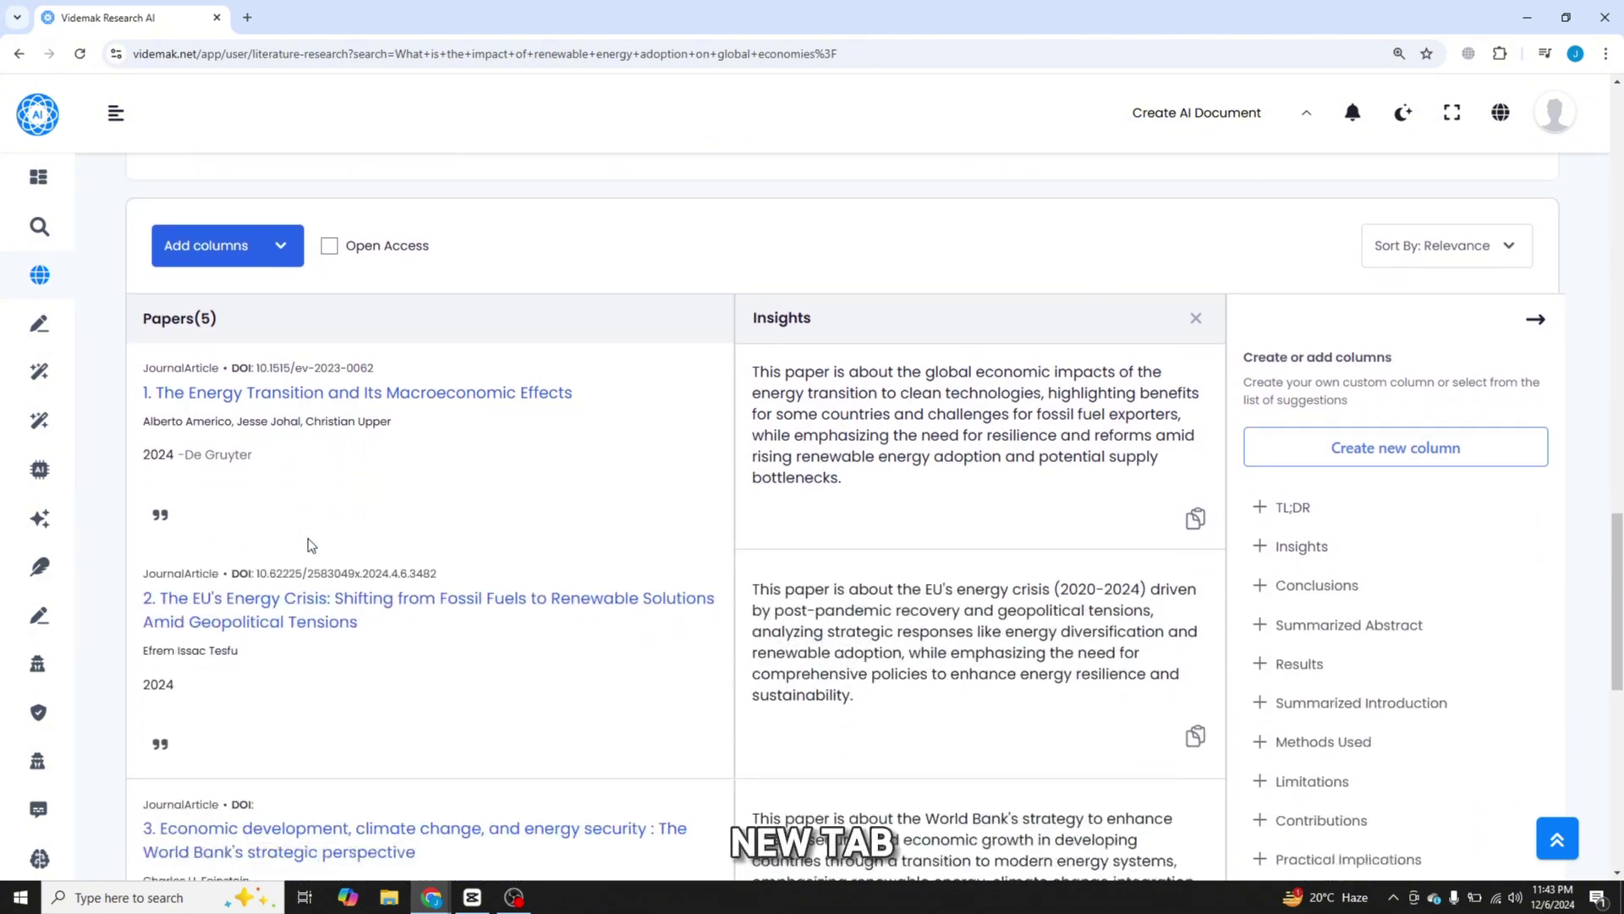
{"action": "scroll", "coordinate": [309, 538], "scroll_direction": "down", "scroll_amount": 2}
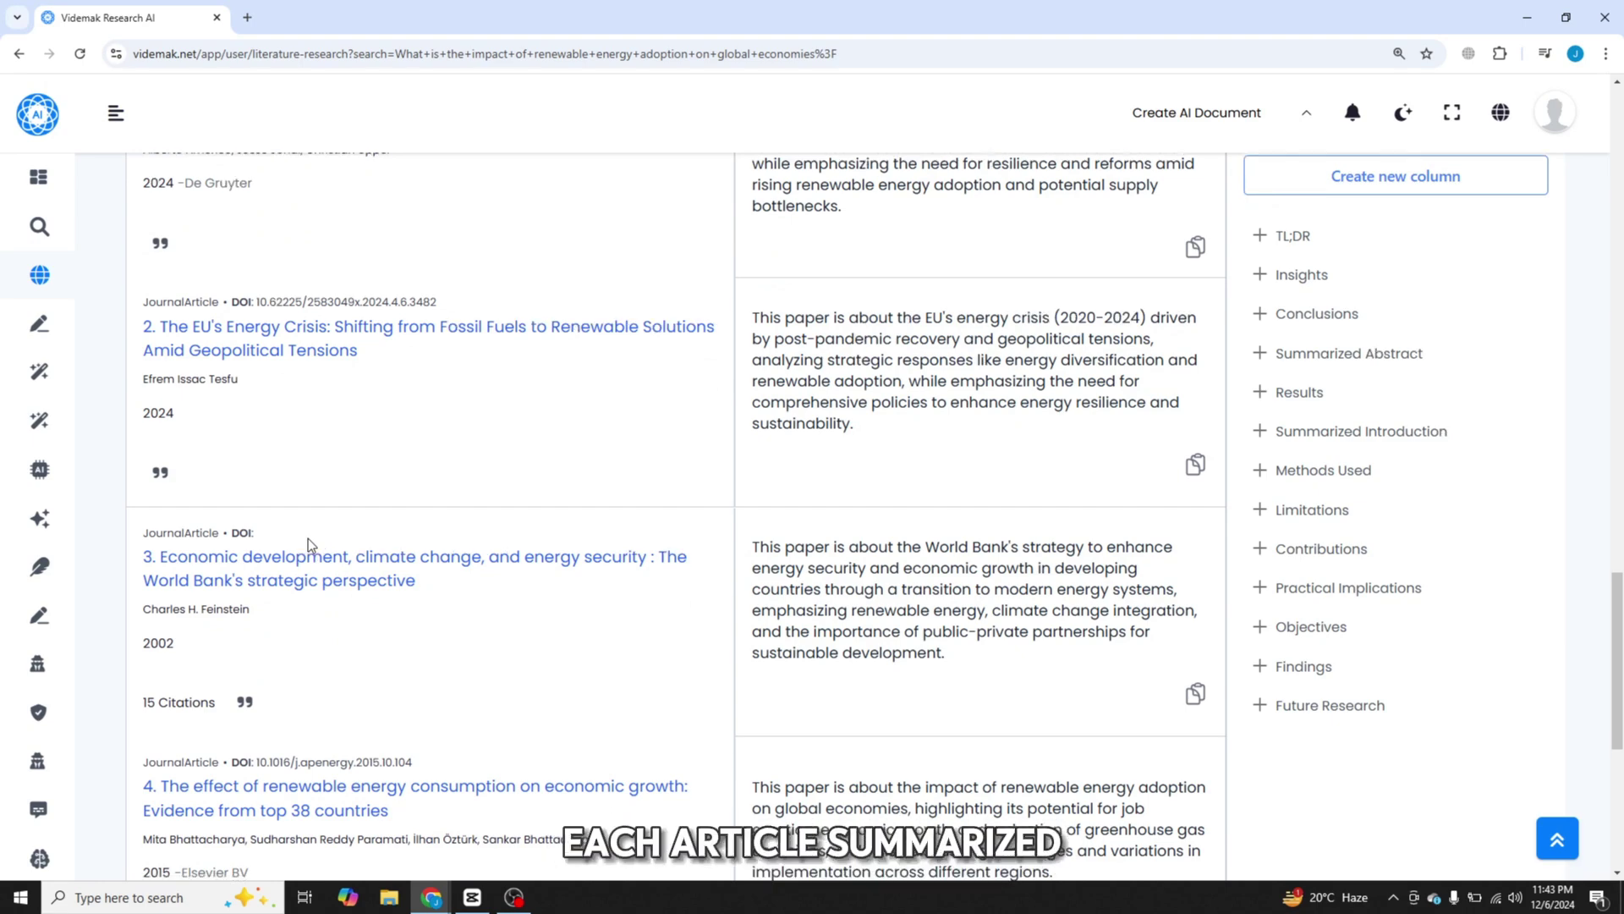
{"action": "scroll", "coordinate": [309, 544], "scroll_direction": "down", "scroll_amount": 1}
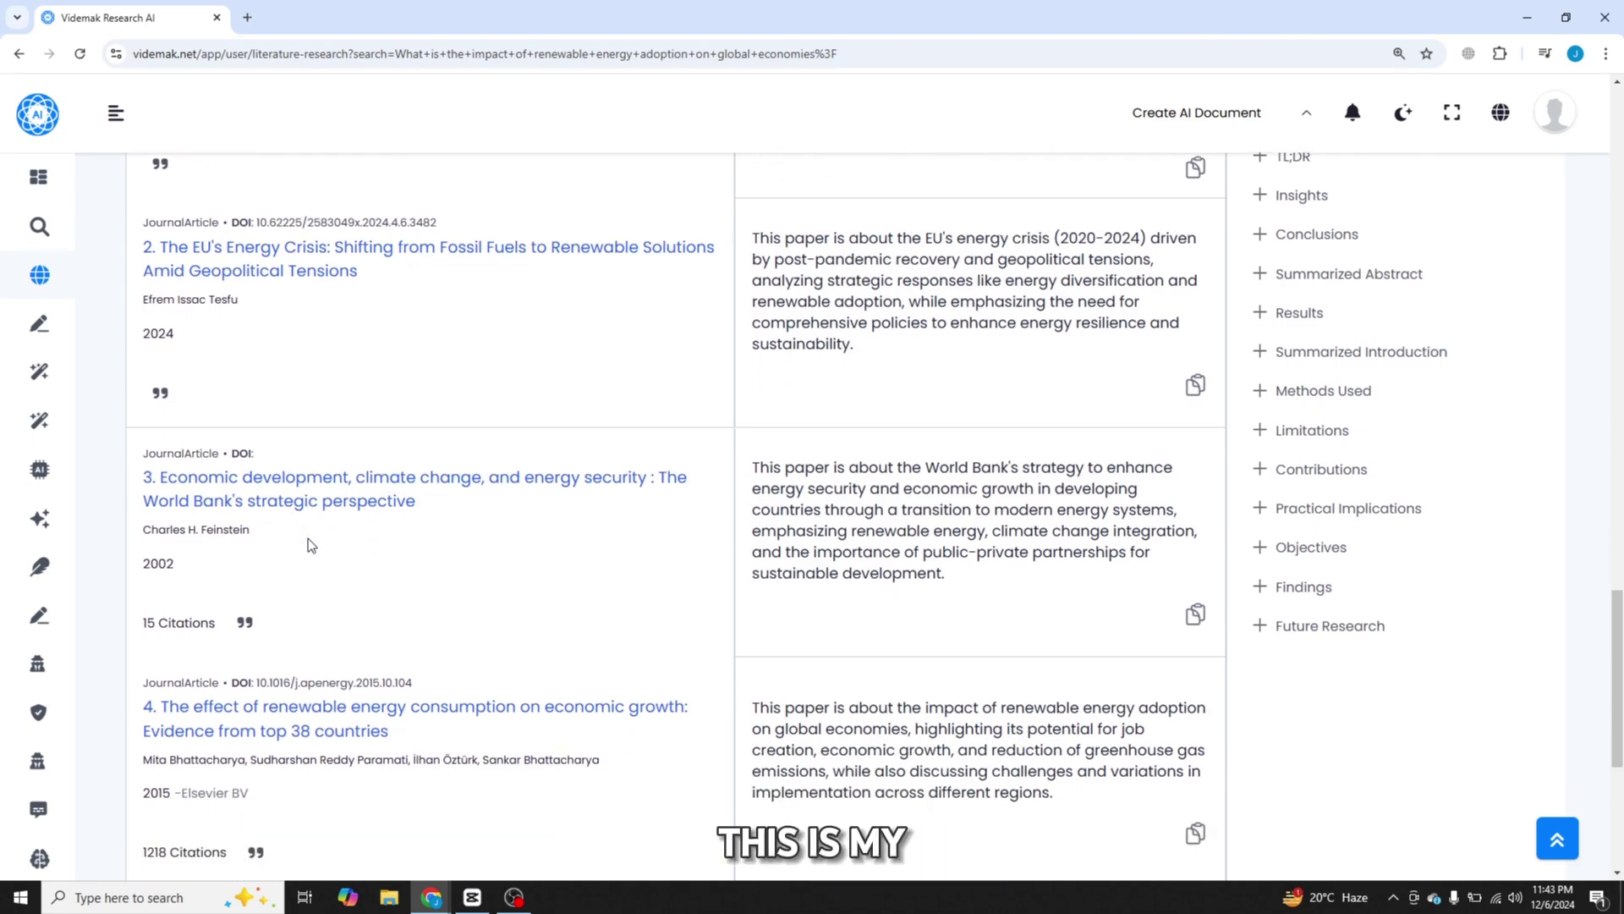
{"action": "scroll", "coordinate": [309, 544], "scroll_direction": "down", "scroll_amount": 1}
{"action": "scroll", "coordinate": [309, 544], "scroll_direction": "down", "scroll_amount": 1}
{"action": "scroll", "coordinate": [309, 544], "scroll_direction": "down", "scroll_amount": 1}
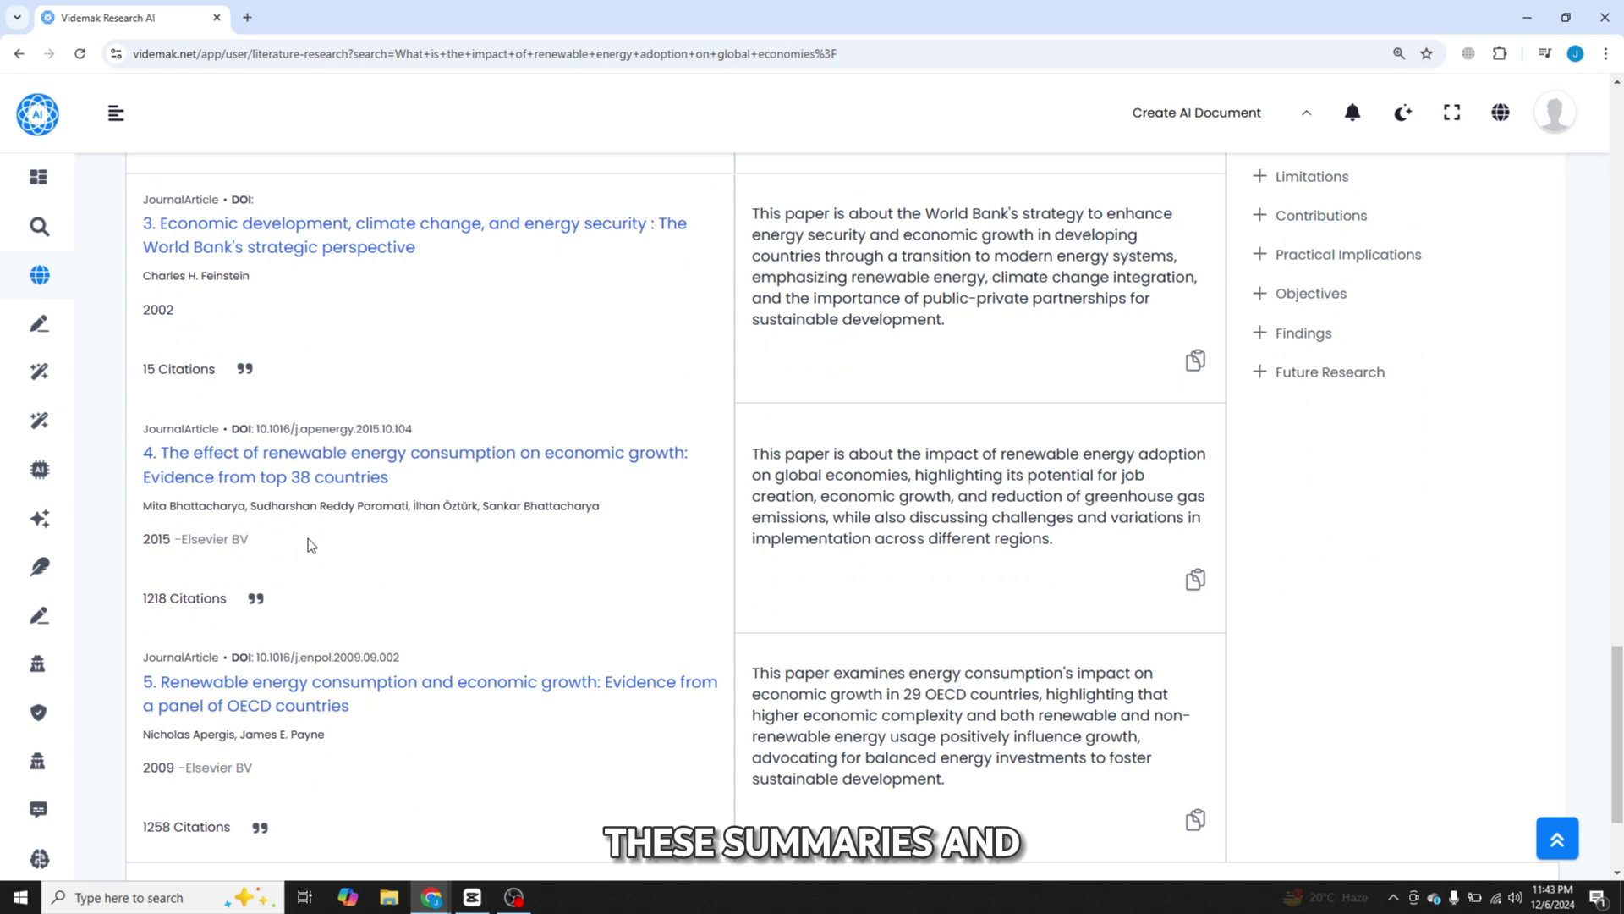
{"action": "scroll", "coordinate": [309, 543], "scroll_direction": "down", "scroll_amount": 1}
{"action": "scroll", "coordinate": [306, 546], "scroll_direction": "up", "scroll_amount": 8}
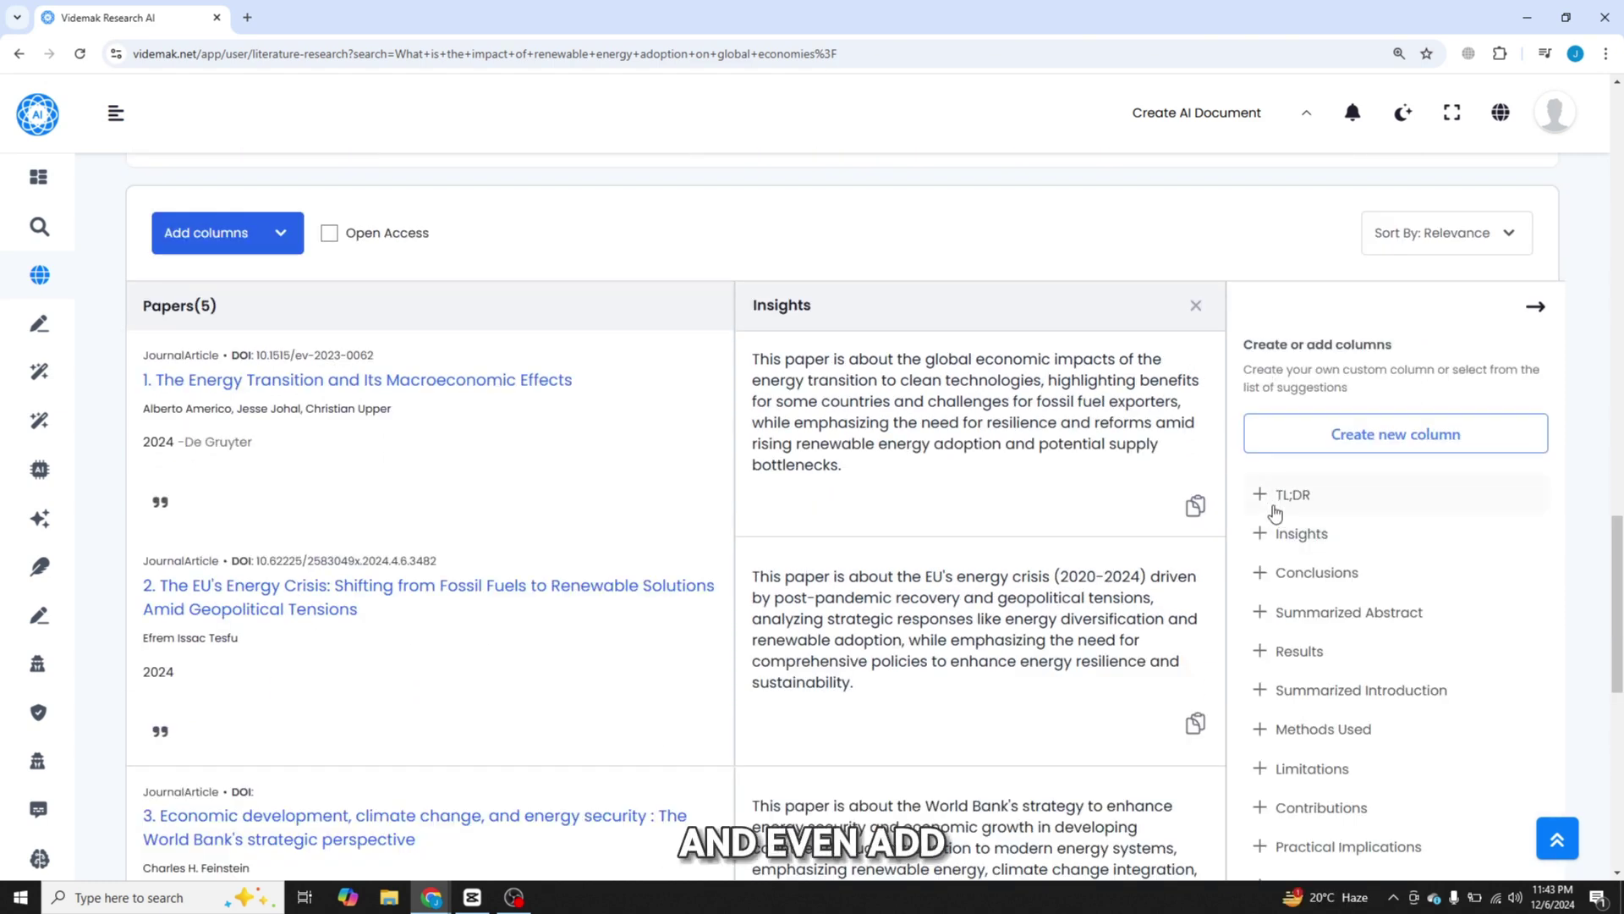
- Add a custom column named 'Ab stract' to the papers table
{"action": "left_click", "coordinate": [1335, 432]}
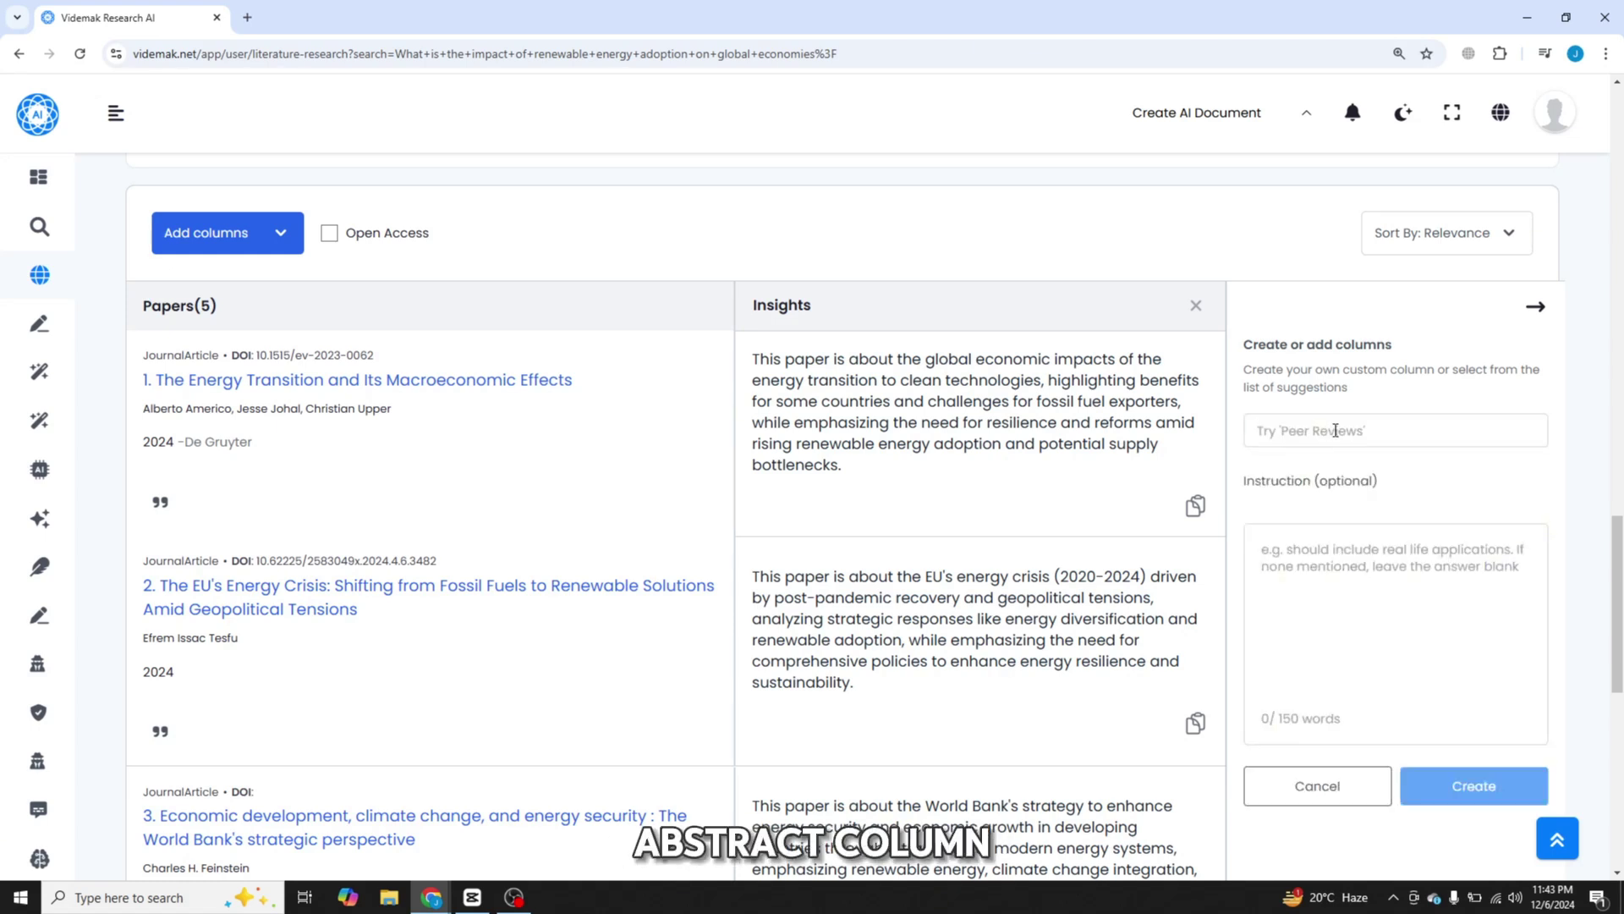
{"action": "type", "text": "Ab s"}
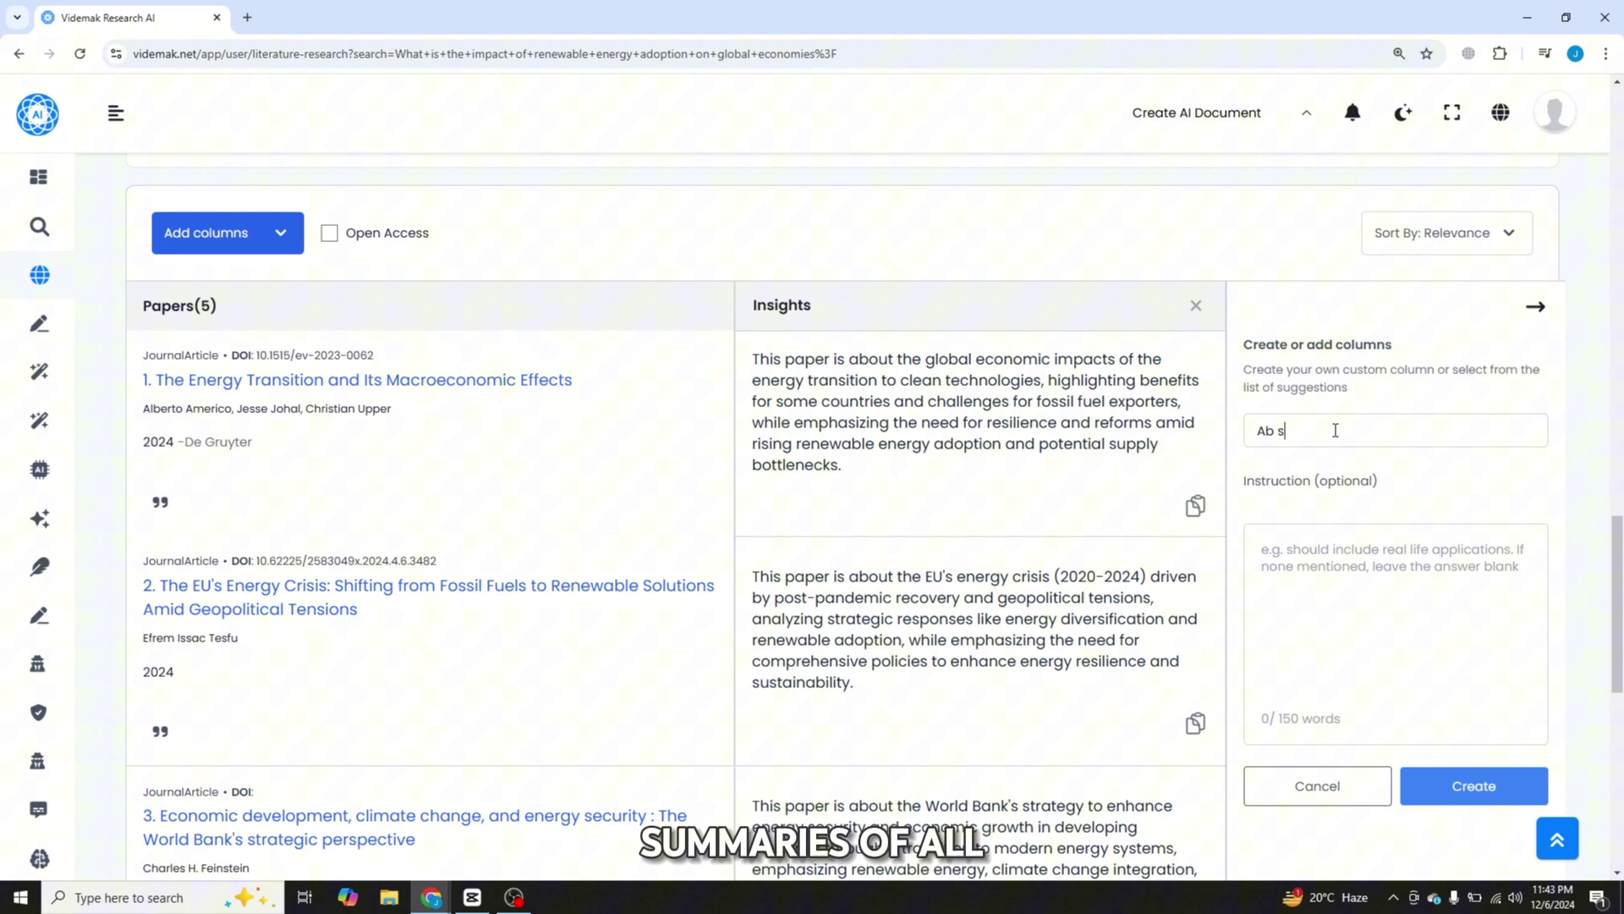
{"action": "type", "text": "t"}
{"action": "type", "text": "ct"}
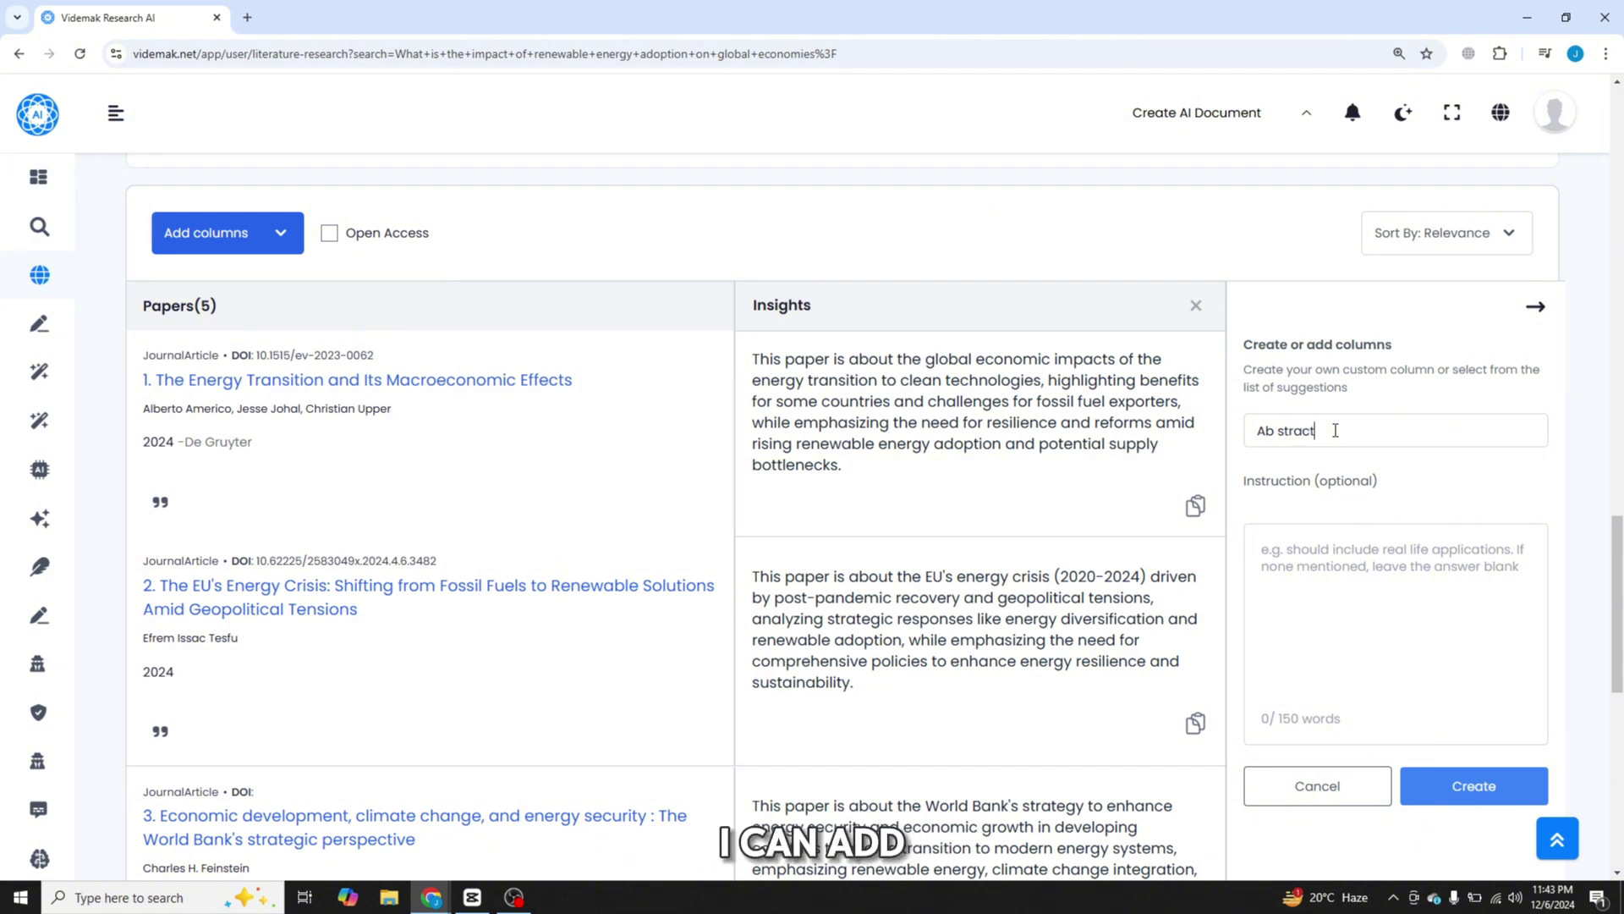
{"action": "left_click", "coordinate": [1467, 782]}
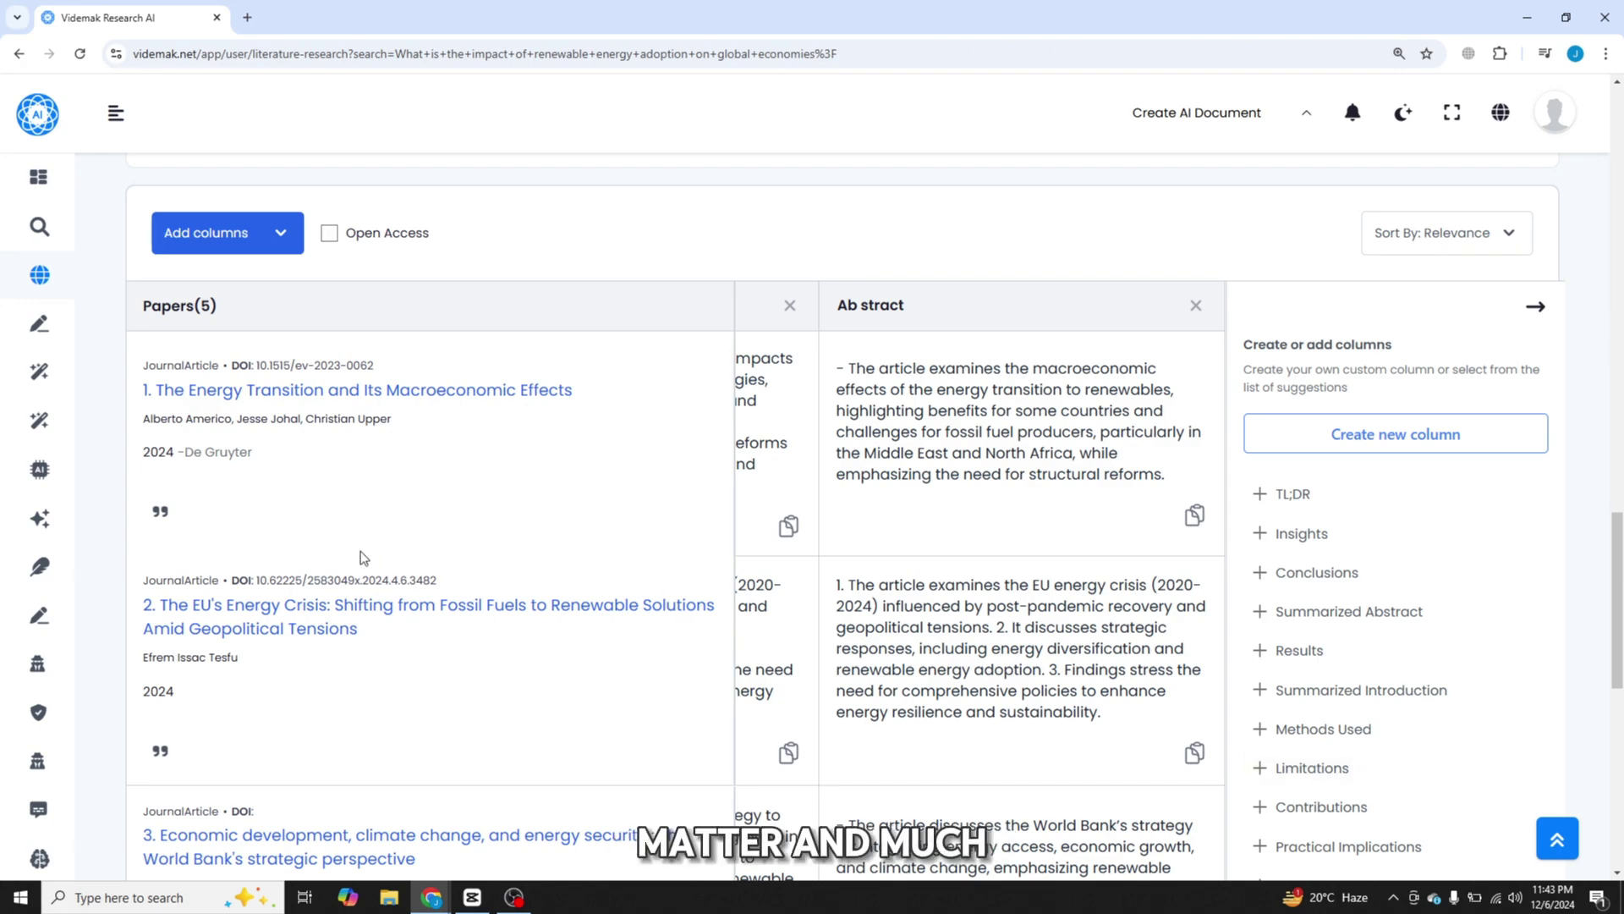
{"action": "scroll", "coordinate": [591, 392], "scroll_direction": "up", "scroll_amount": 3}
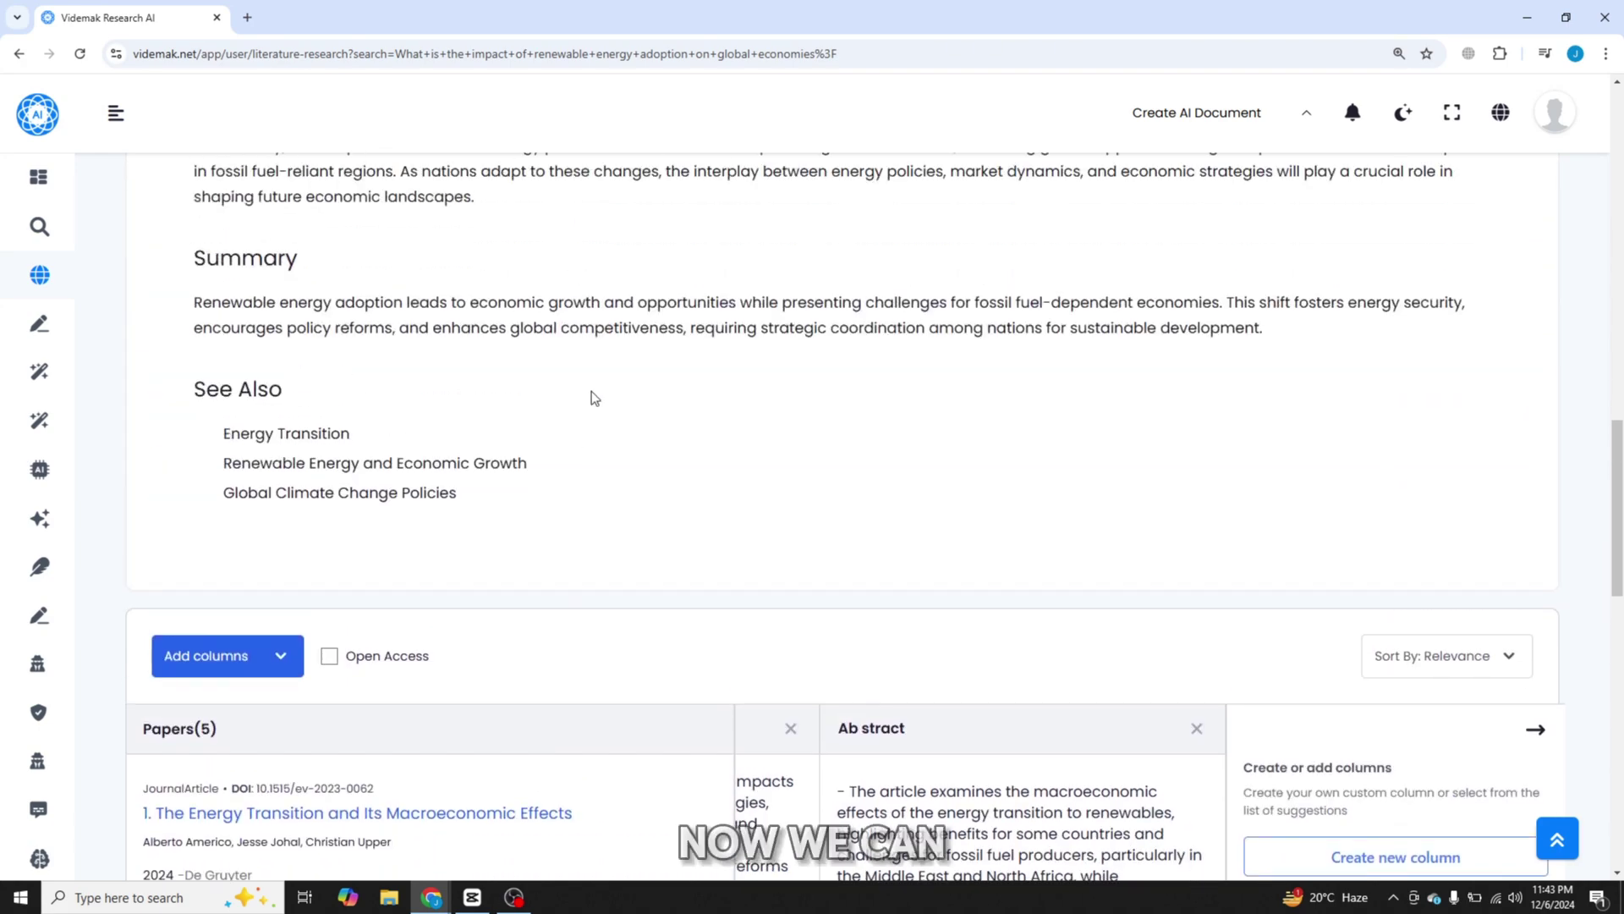
{"action": "scroll", "coordinate": [591, 389], "scroll_direction": "up", "scroll_amount": 1}
{"action": "scroll", "coordinate": [593, 390], "scroll_direction": "up", "scroll_amount": 2}
{"action": "scroll", "coordinate": [592, 390], "scroll_direction": "up", "scroll_amount": 1}
{"action": "scroll", "coordinate": [592, 390], "scroll_direction": "up", "scroll_amount": 3}
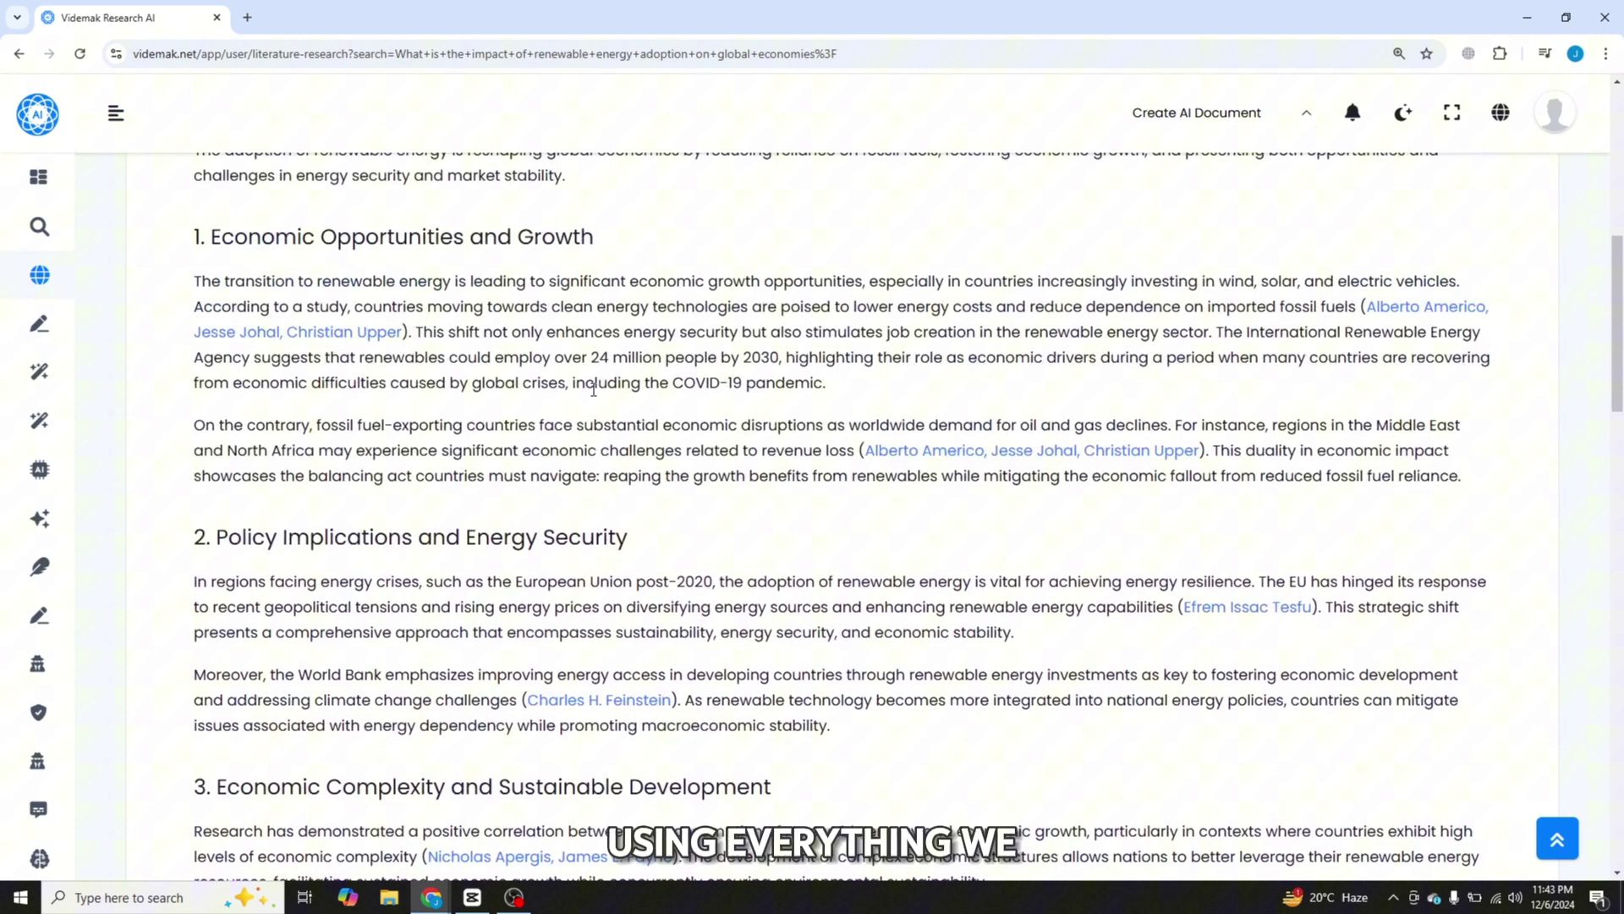
{"action": "scroll", "coordinate": [591, 390], "scroll_direction": "up", "scroll_amount": 2}
{"action": "scroll", "coordinate": [592, 390], "scroll_direction": "up", "scroll_amount": 1}
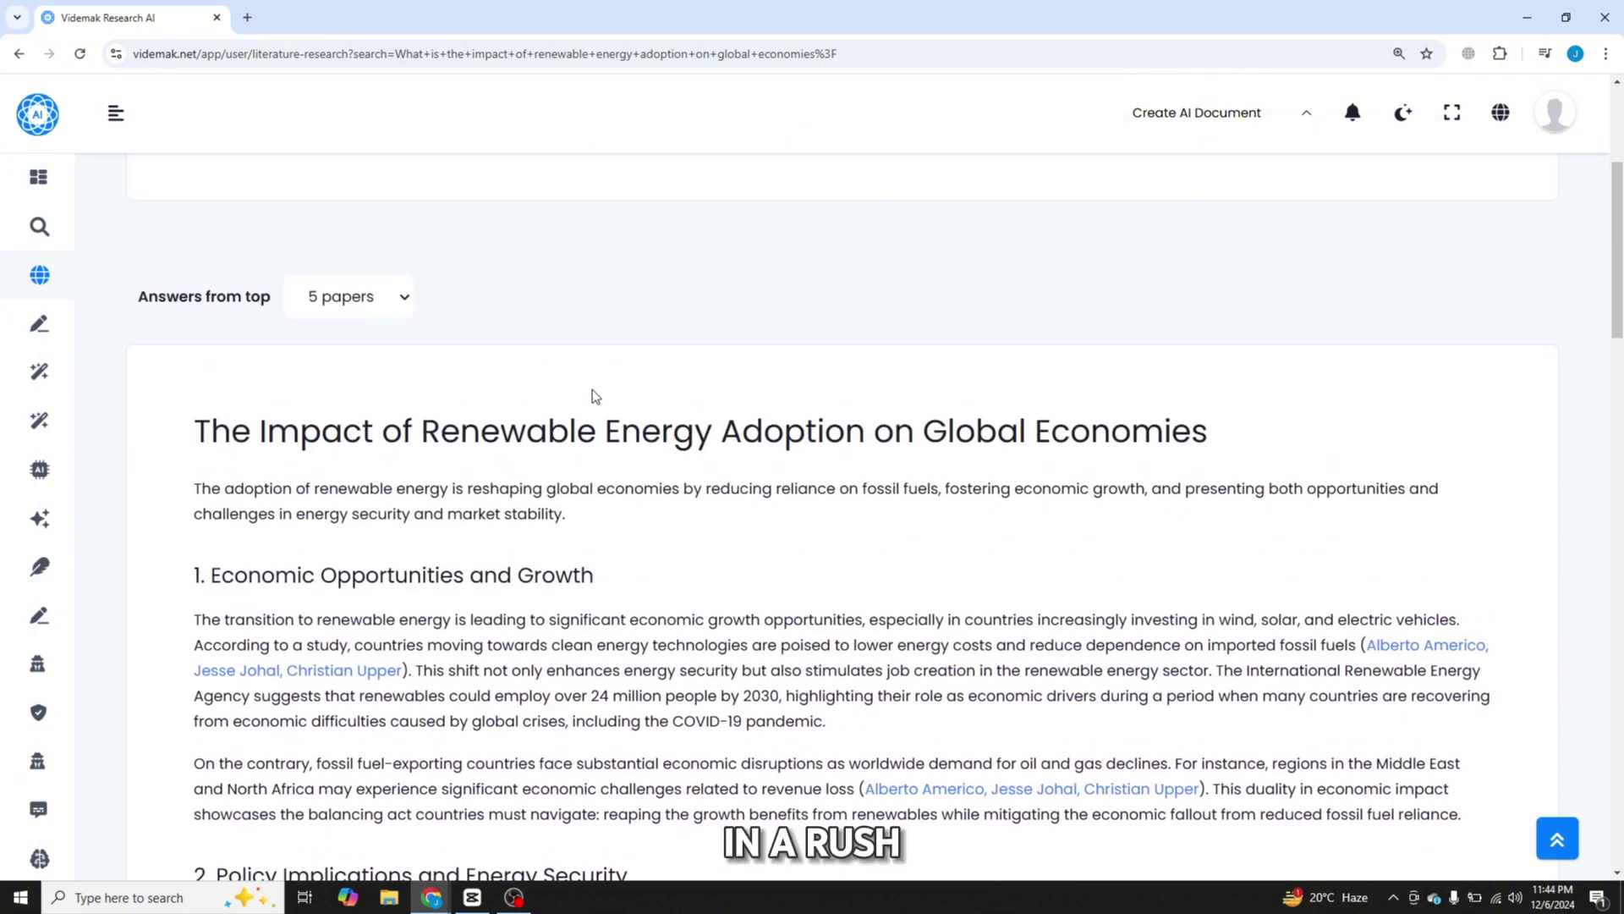
{"action": "scroll", "coordinate": [593, 390], "scroll_direction": "down", "scroll_amount": 2}
{"action": "scroll", "coordinate": [547, 414], "scroll_direction": "down", "scroll_amount": 1}
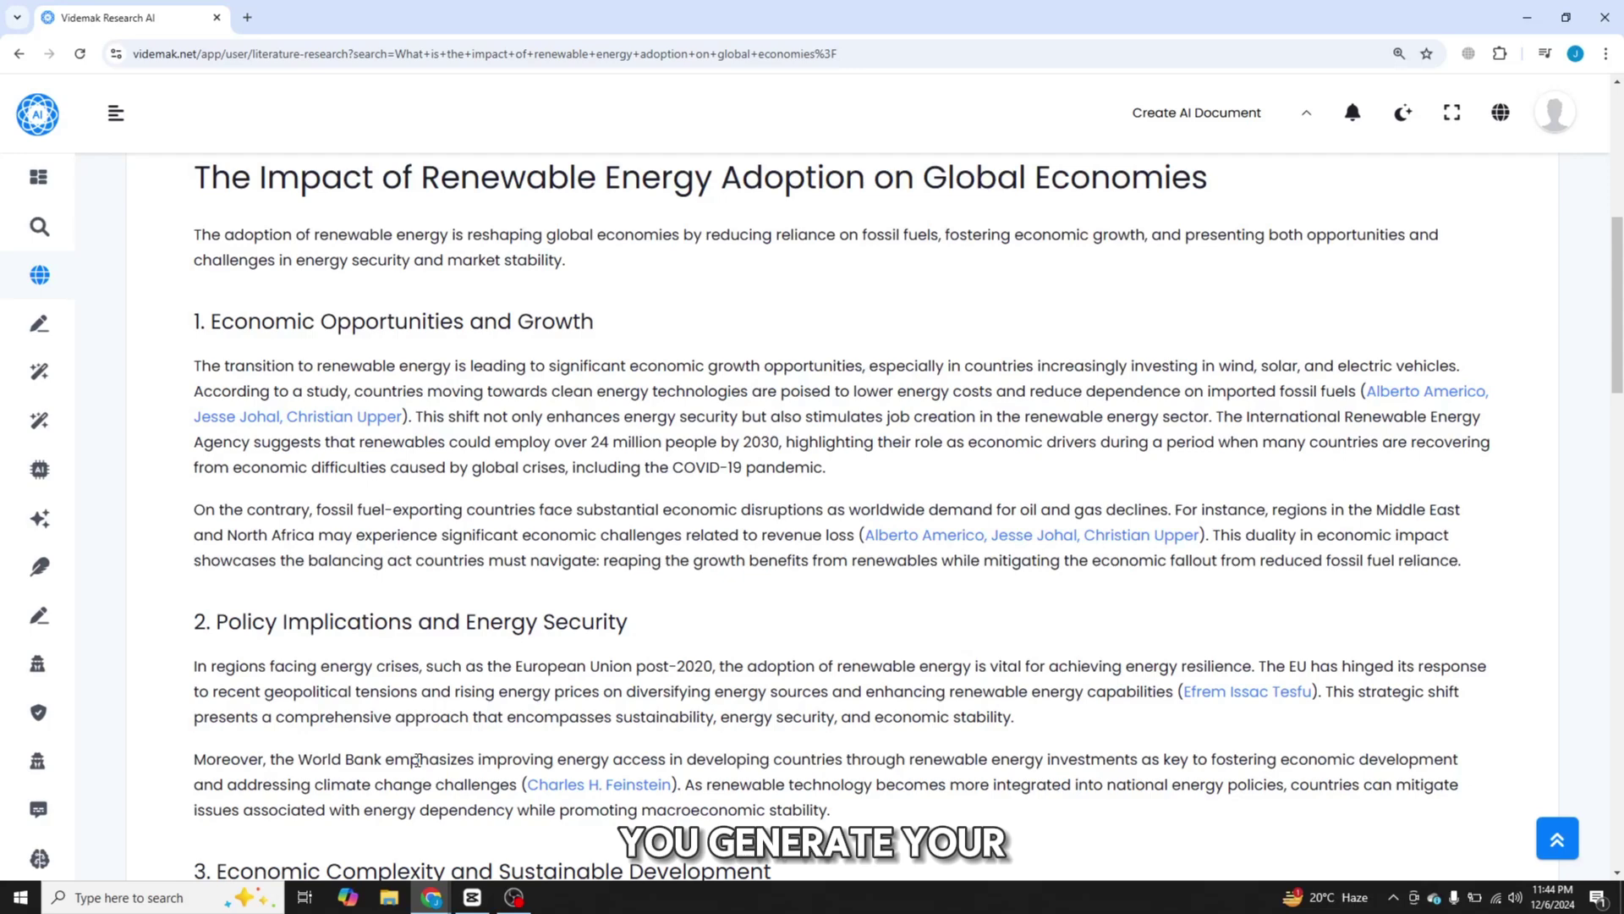
{"action": "scroll", "coordinate": [417, 759], "scroll_direction": "down", "scroll_amount": 1}
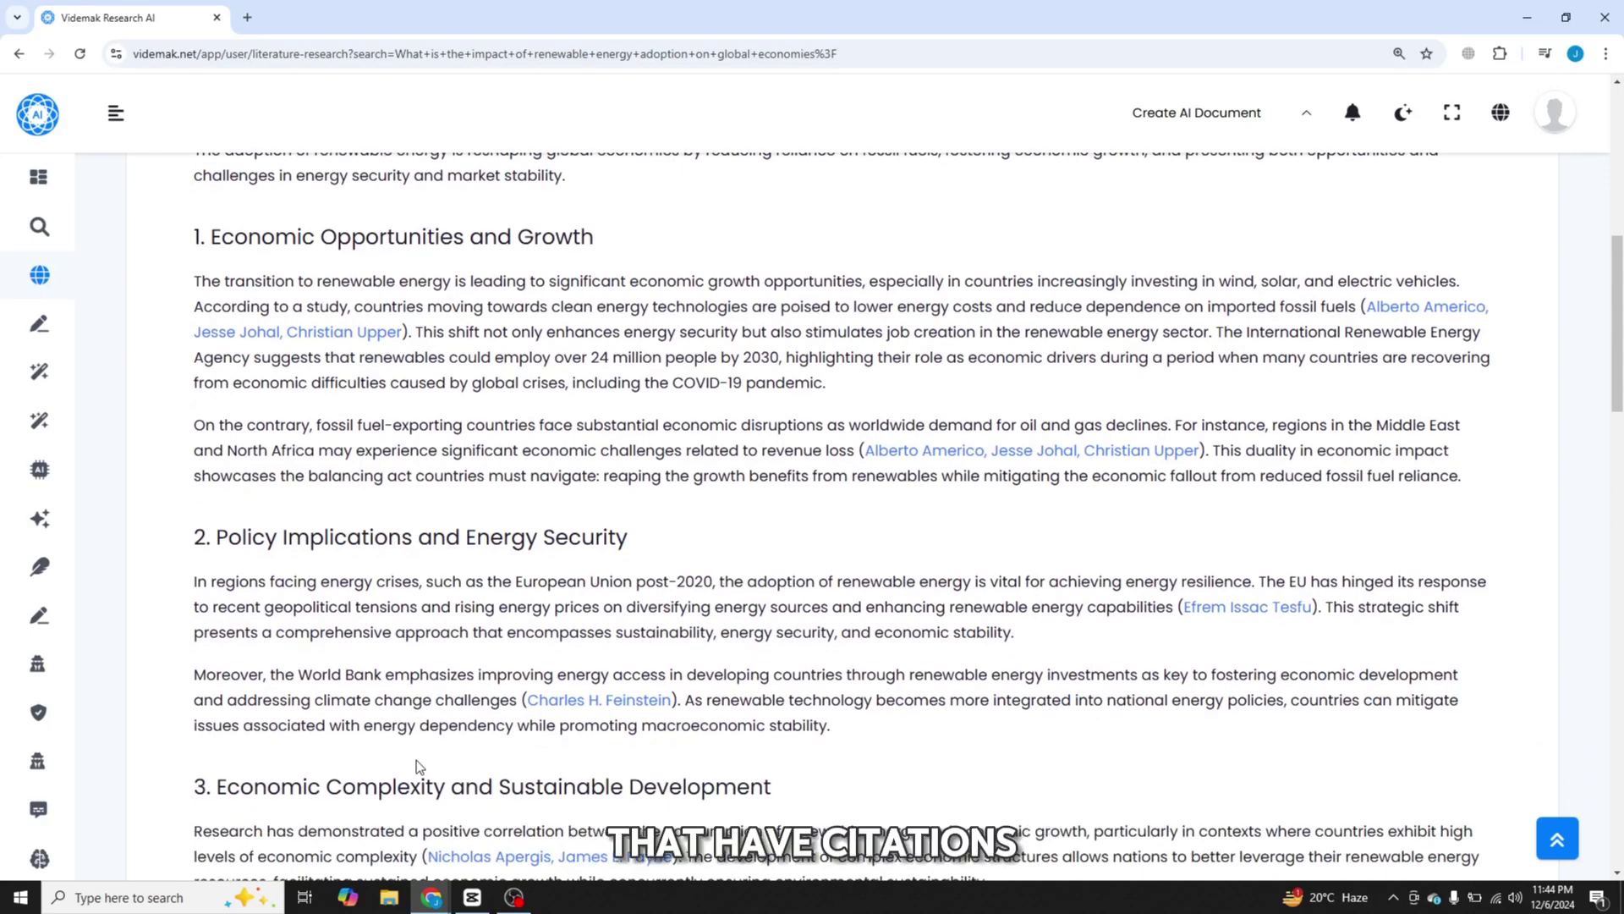
{"action": "scroll", "coordinate": [417, 760], "scroll_direction": "down", "scroll_amount": 1}
{"action": "scroll", "coordinate": [417, 763], "scroll_direction": "down", "scroll_amount": 1}
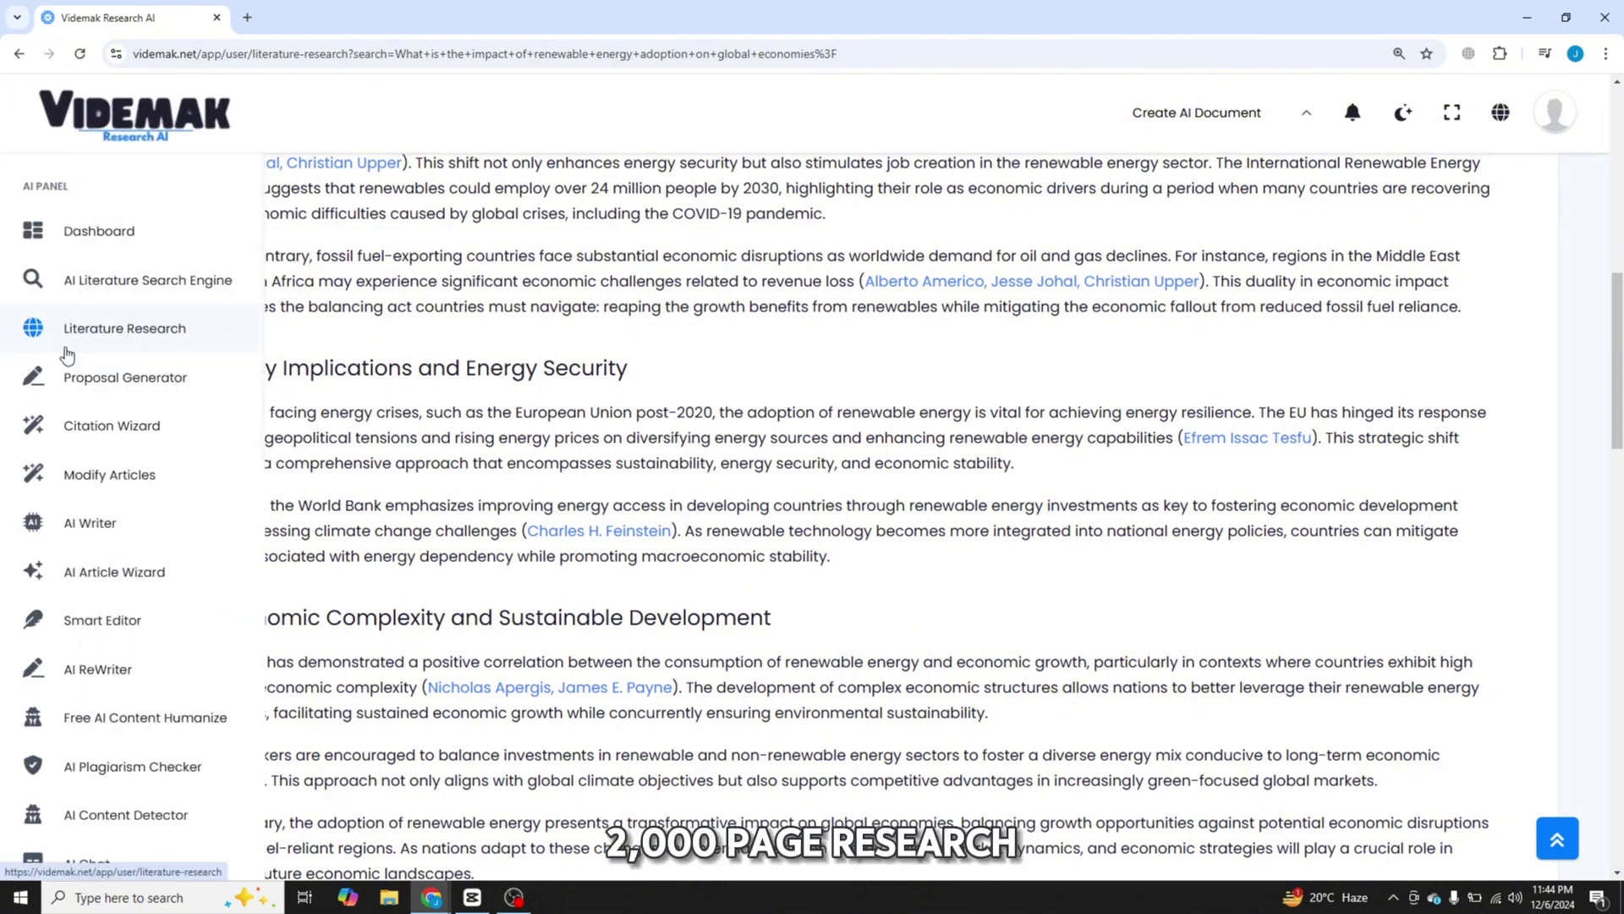
- Switch to the Proposal Generator, confirming Leave in the 'Leave site?' dialog
{"action": "left_click", "coordinate": [89, 387]}
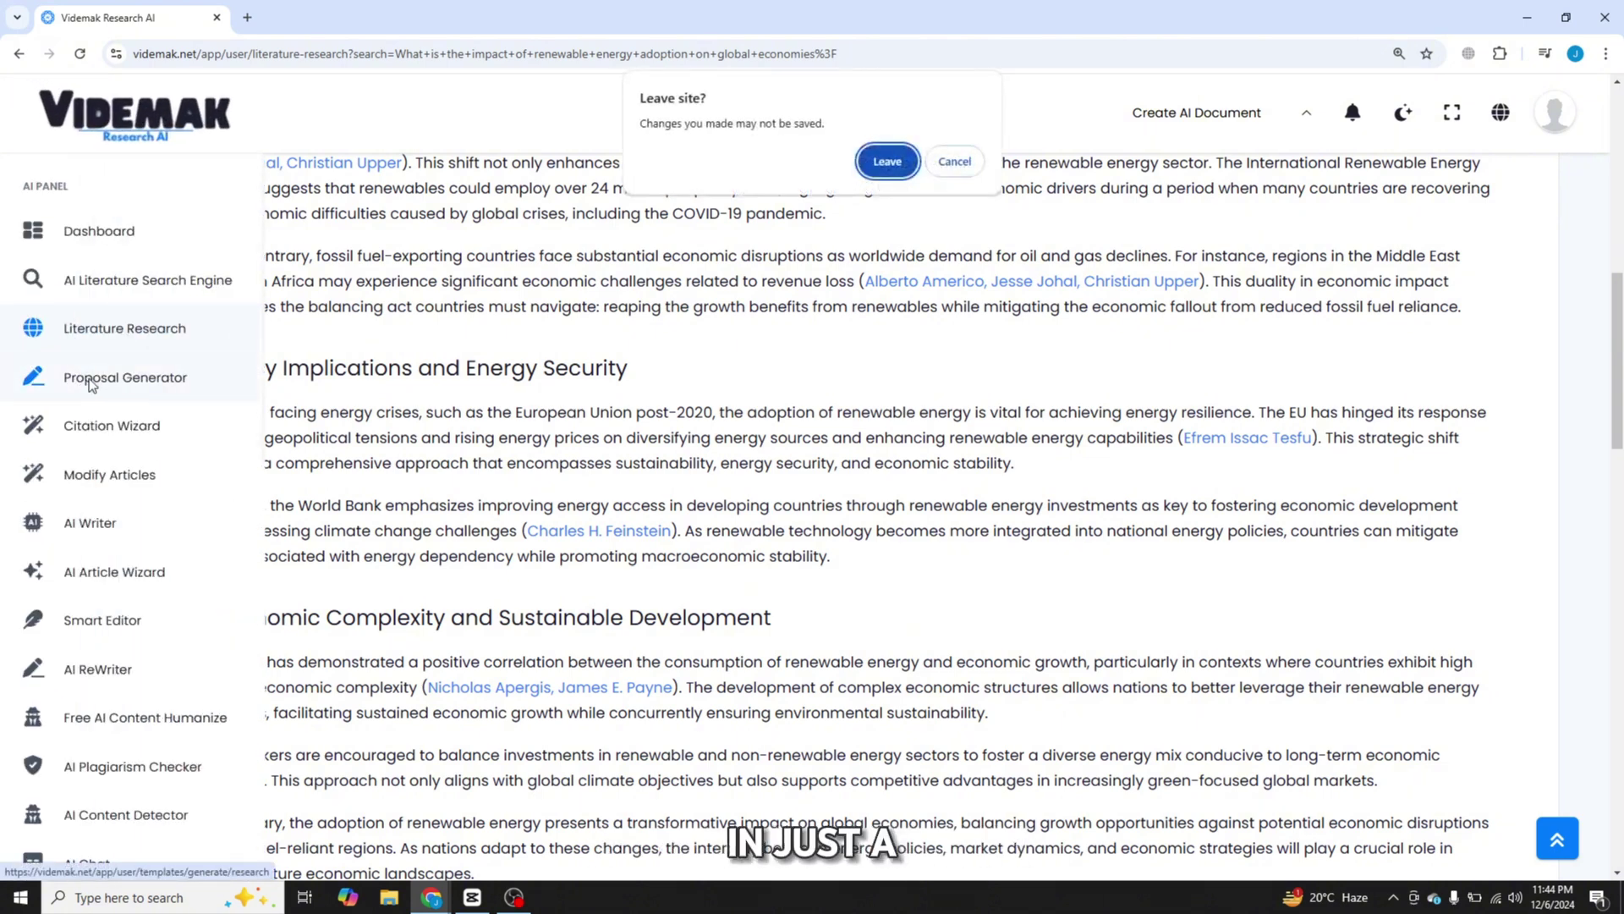
{"action": "left_click", "coordinate": [889, 161]}
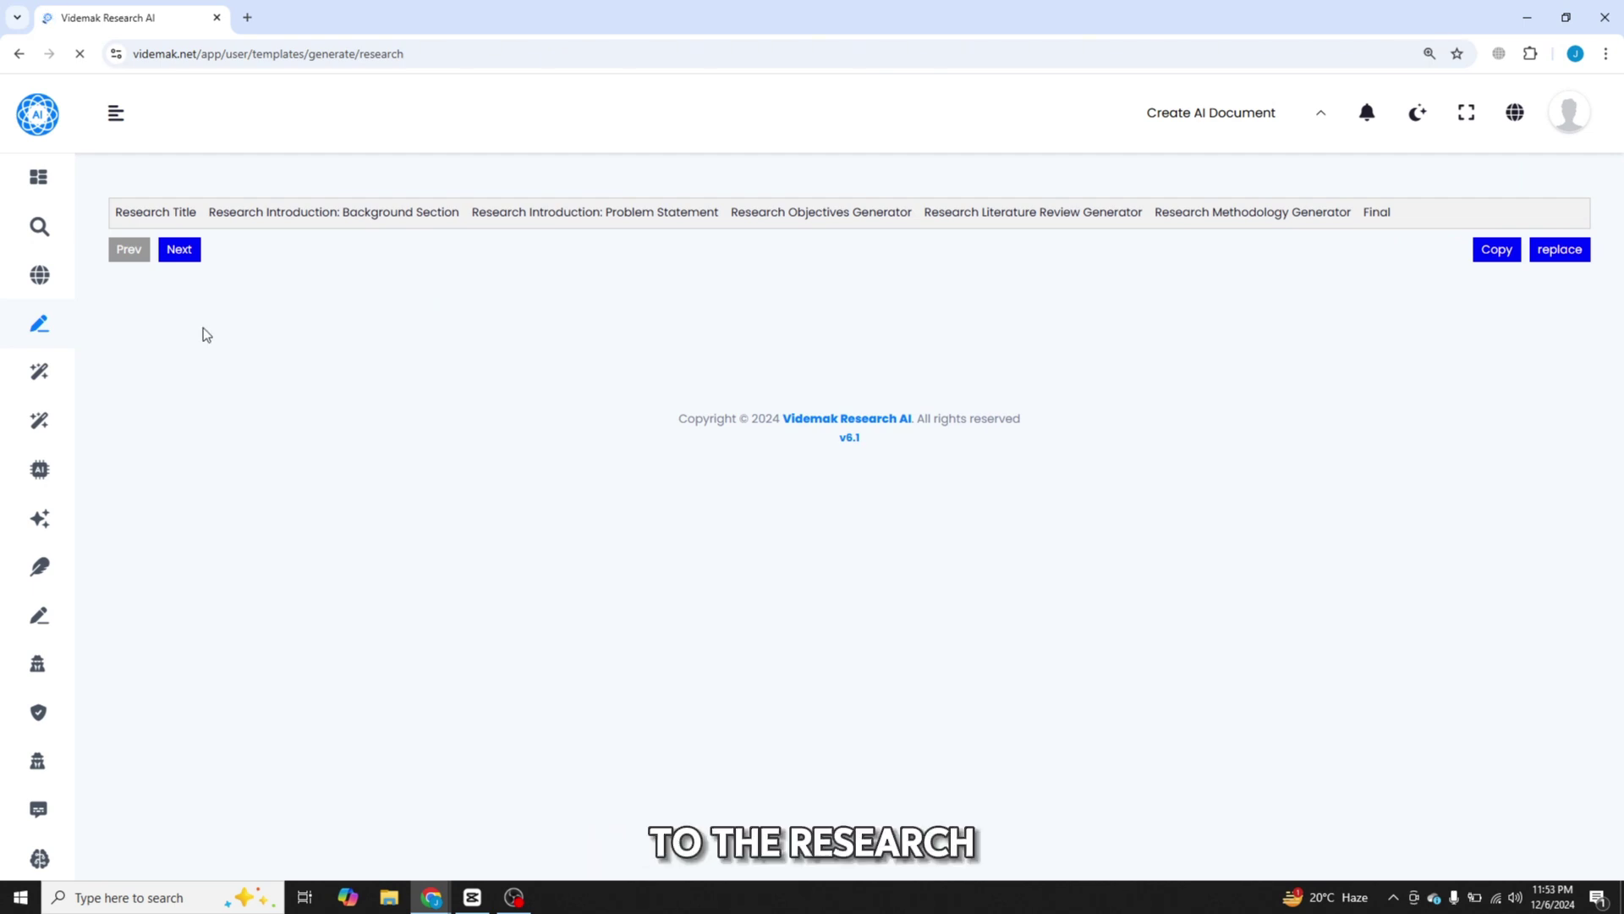
- Generate and select the title 'Evaluating the Economic Impacts of Renewable Energy Adoption on Global Economies'
{"action": "left_click", "coordinate": [187, 220]}
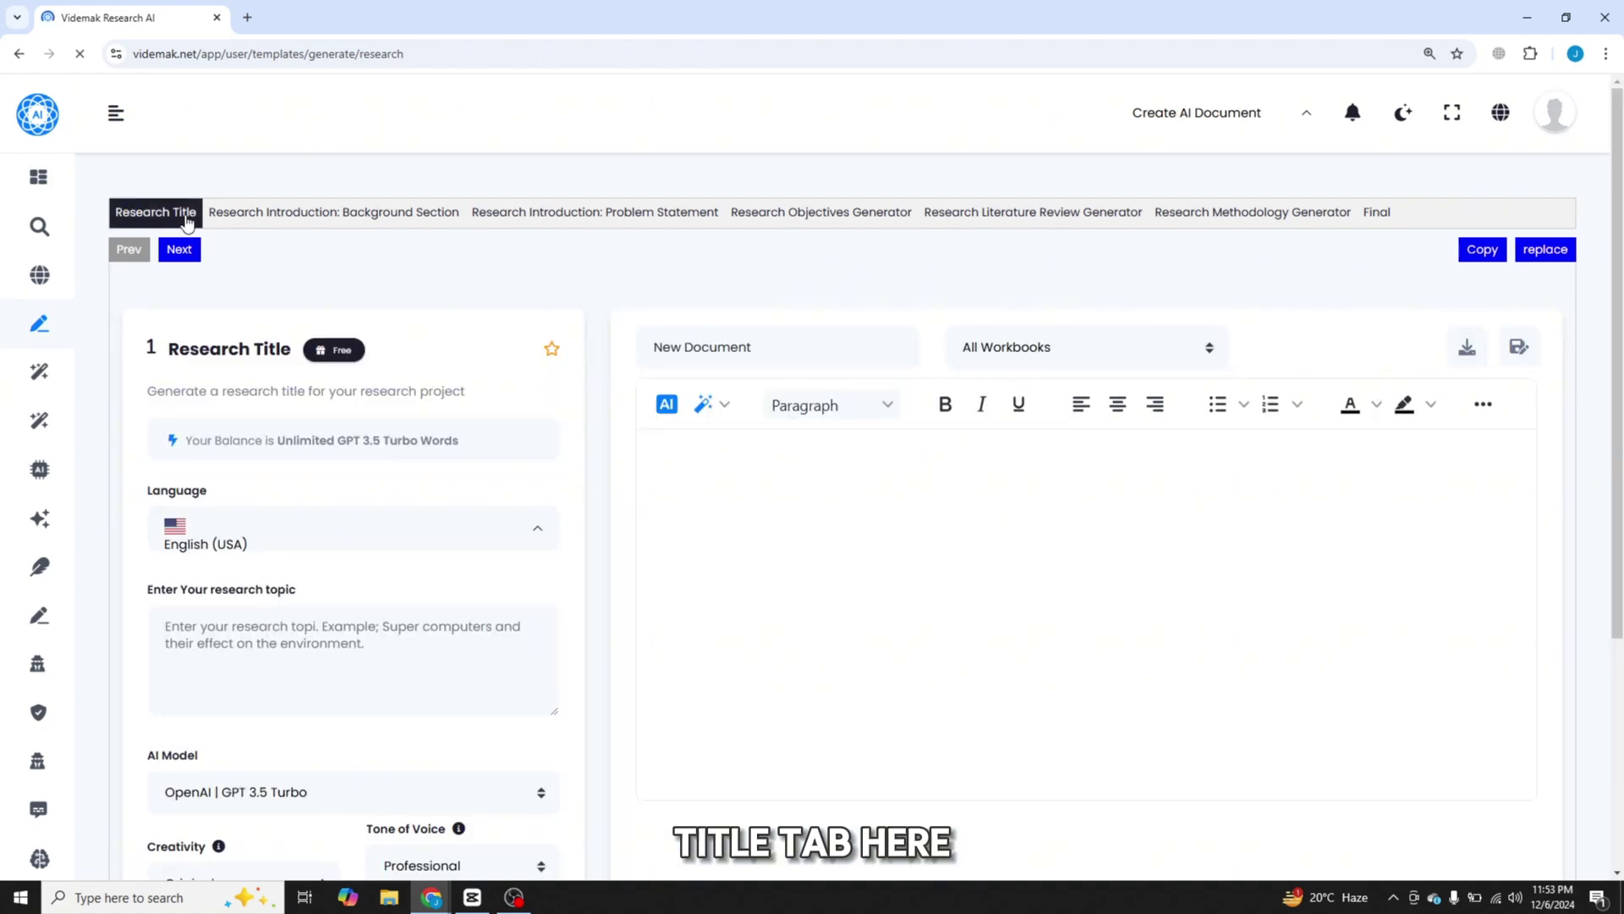
{"action": "scroll", "coordinate": [238, 462], "scroll_direction": "down", "scroll_amount": 1}
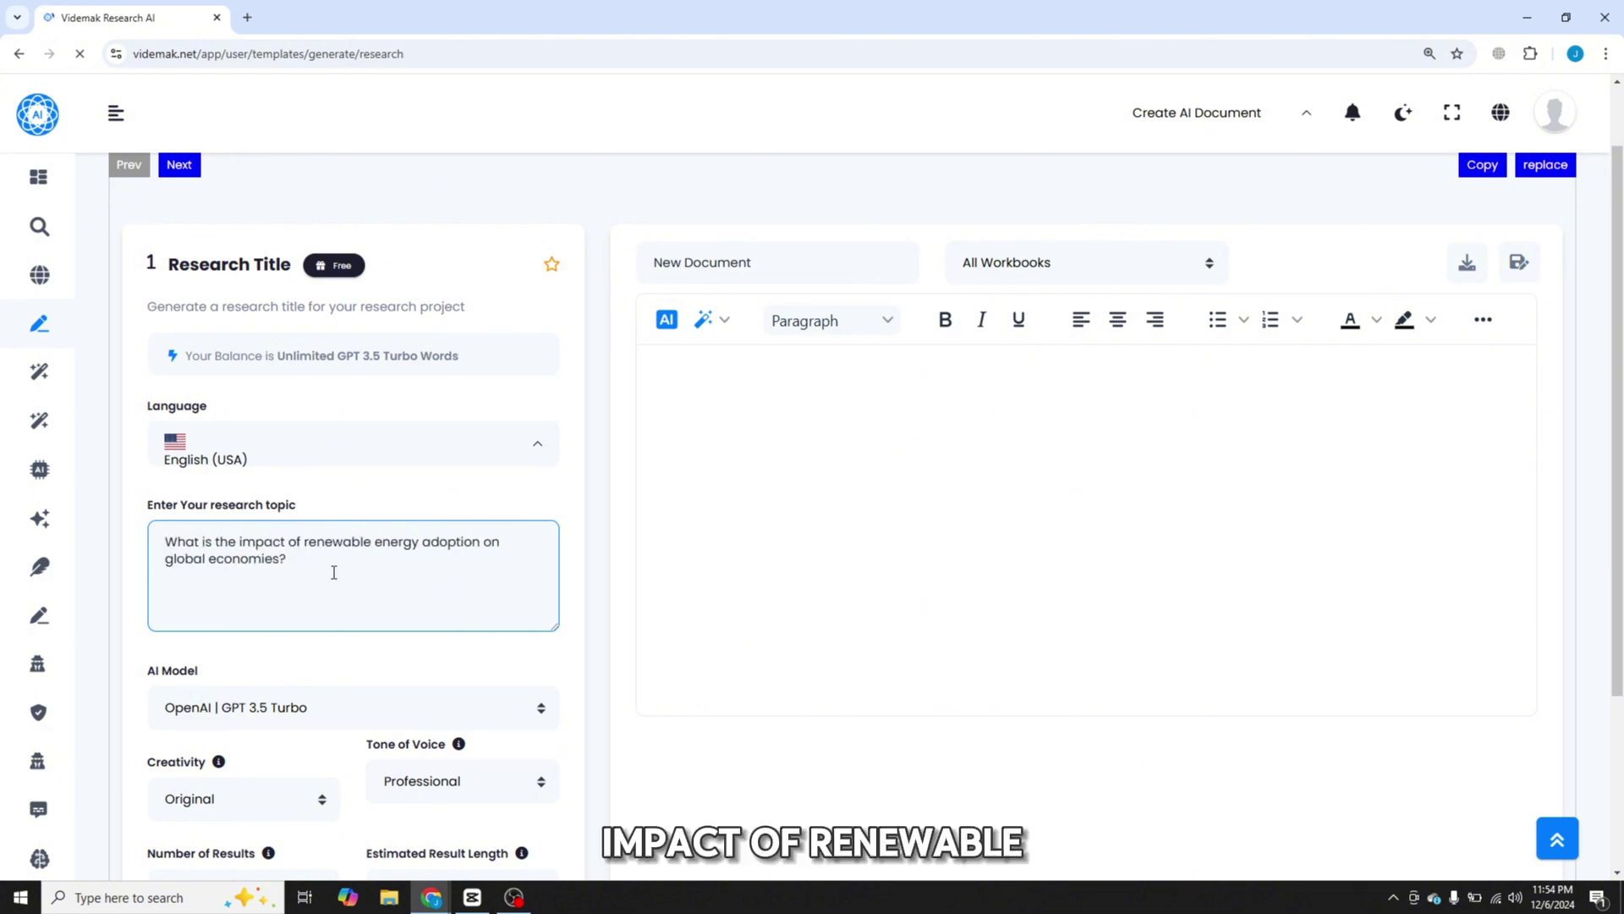
{"action": "scroll", "coordinate": [354, 581], "scroll_direction": "down", "scroll_amount": 2}
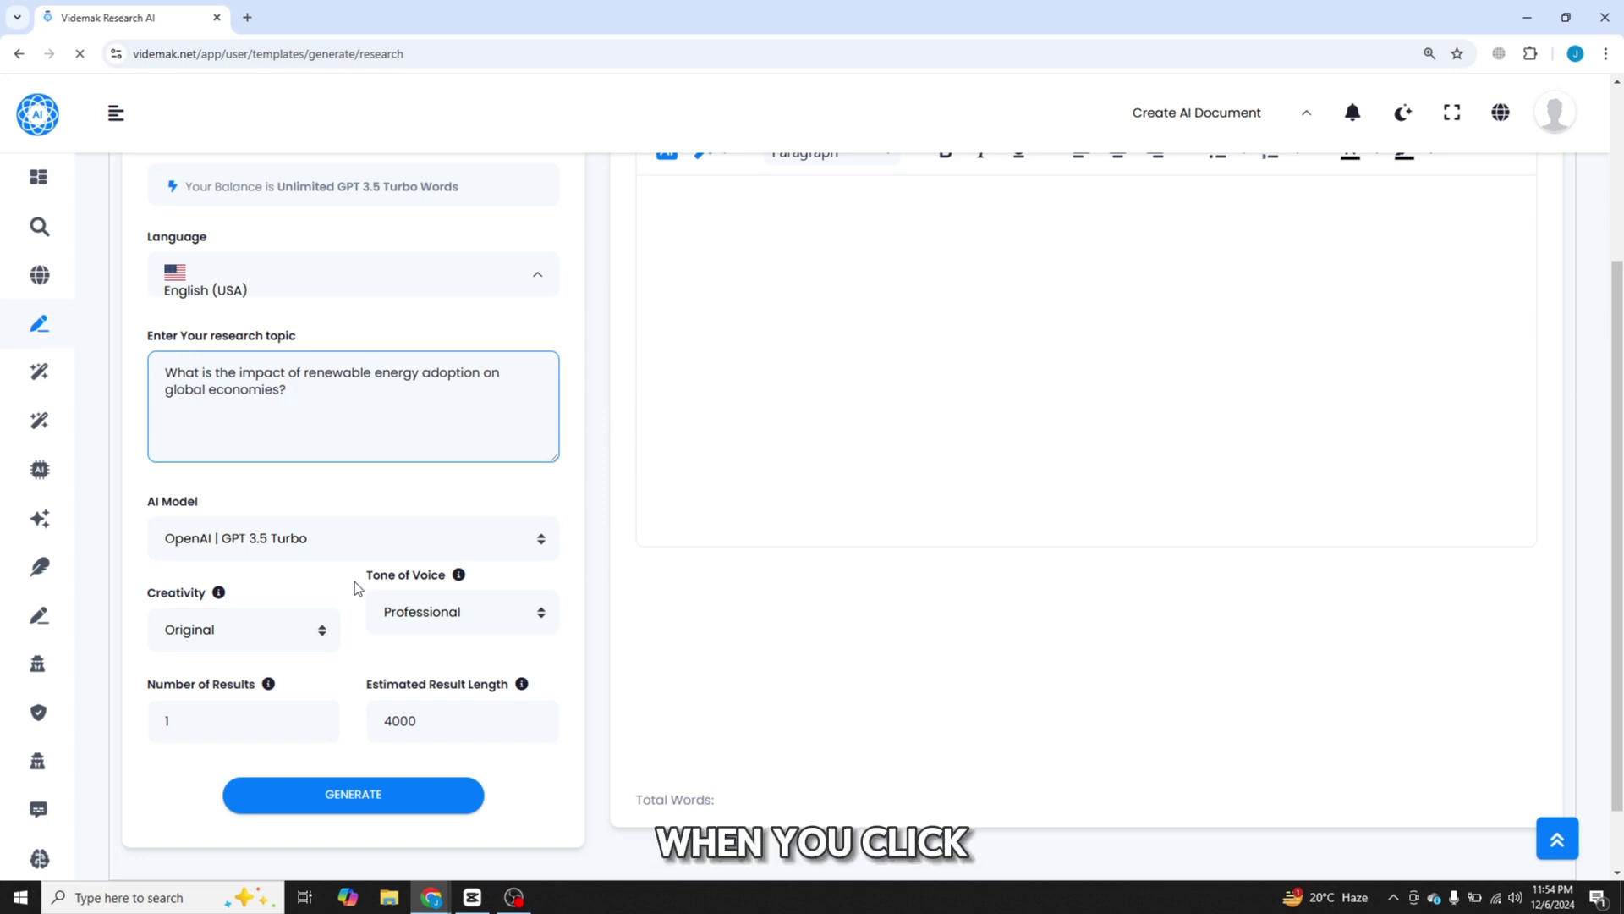
{"action": "left_click", "coordinate": [321, 793]}
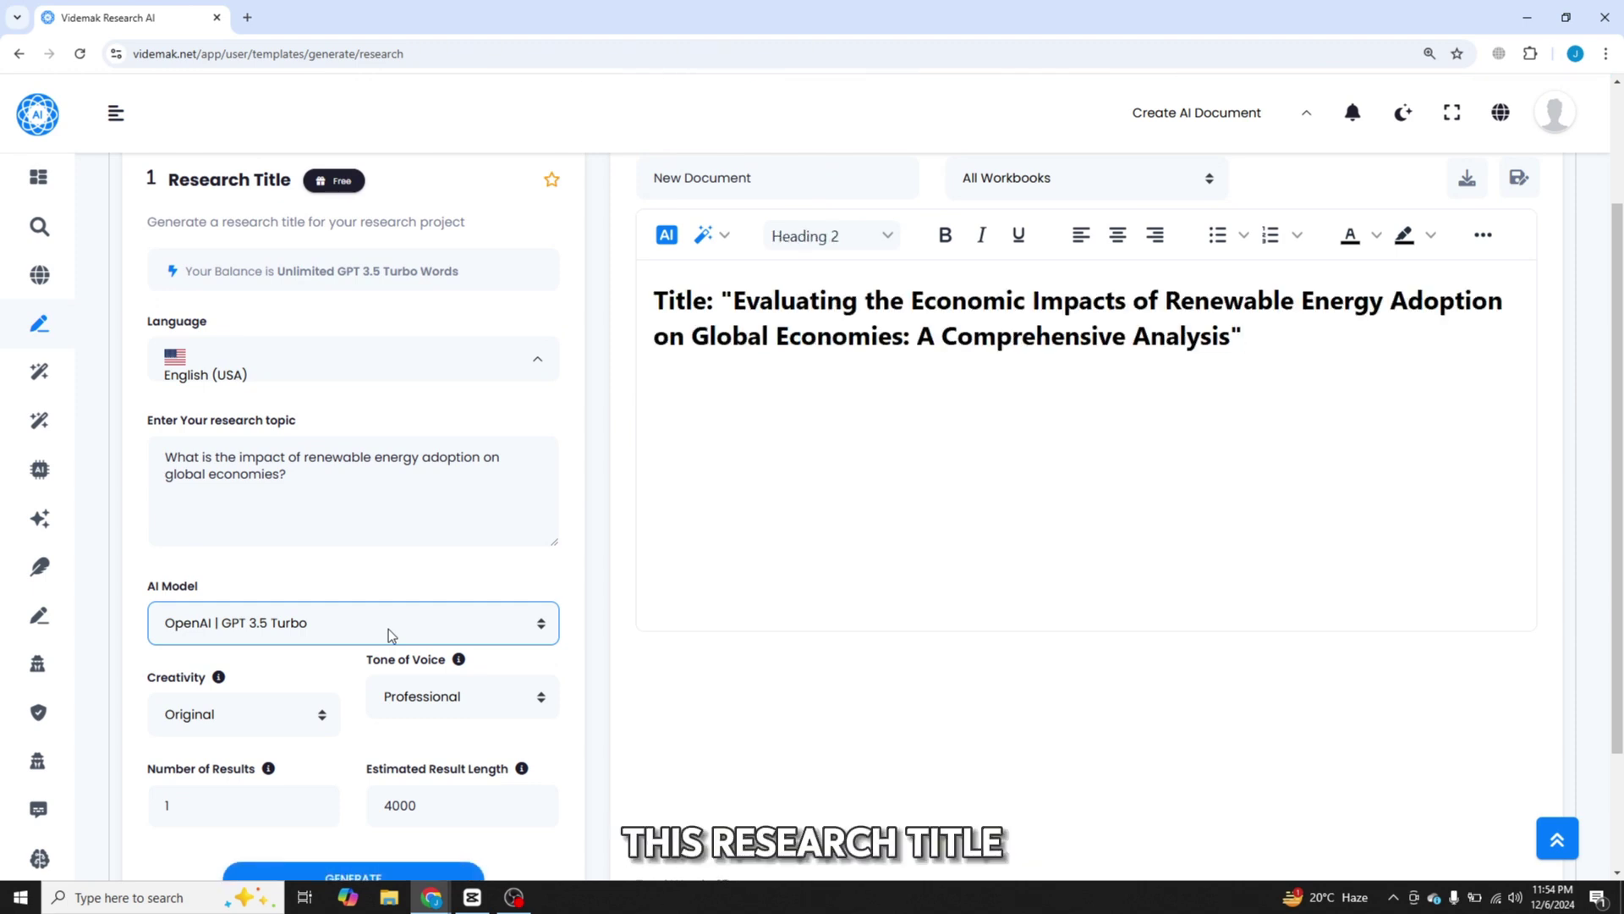
{"action": "left_click_drag", "start_coordinate": [734, 384], "coordinate": [1225, 445]}
- Browse the title's AI editing options and the AI model list, keeping GPT 3.5 Turbo
{"action": "left_click", "coordinate": [703, 318]}
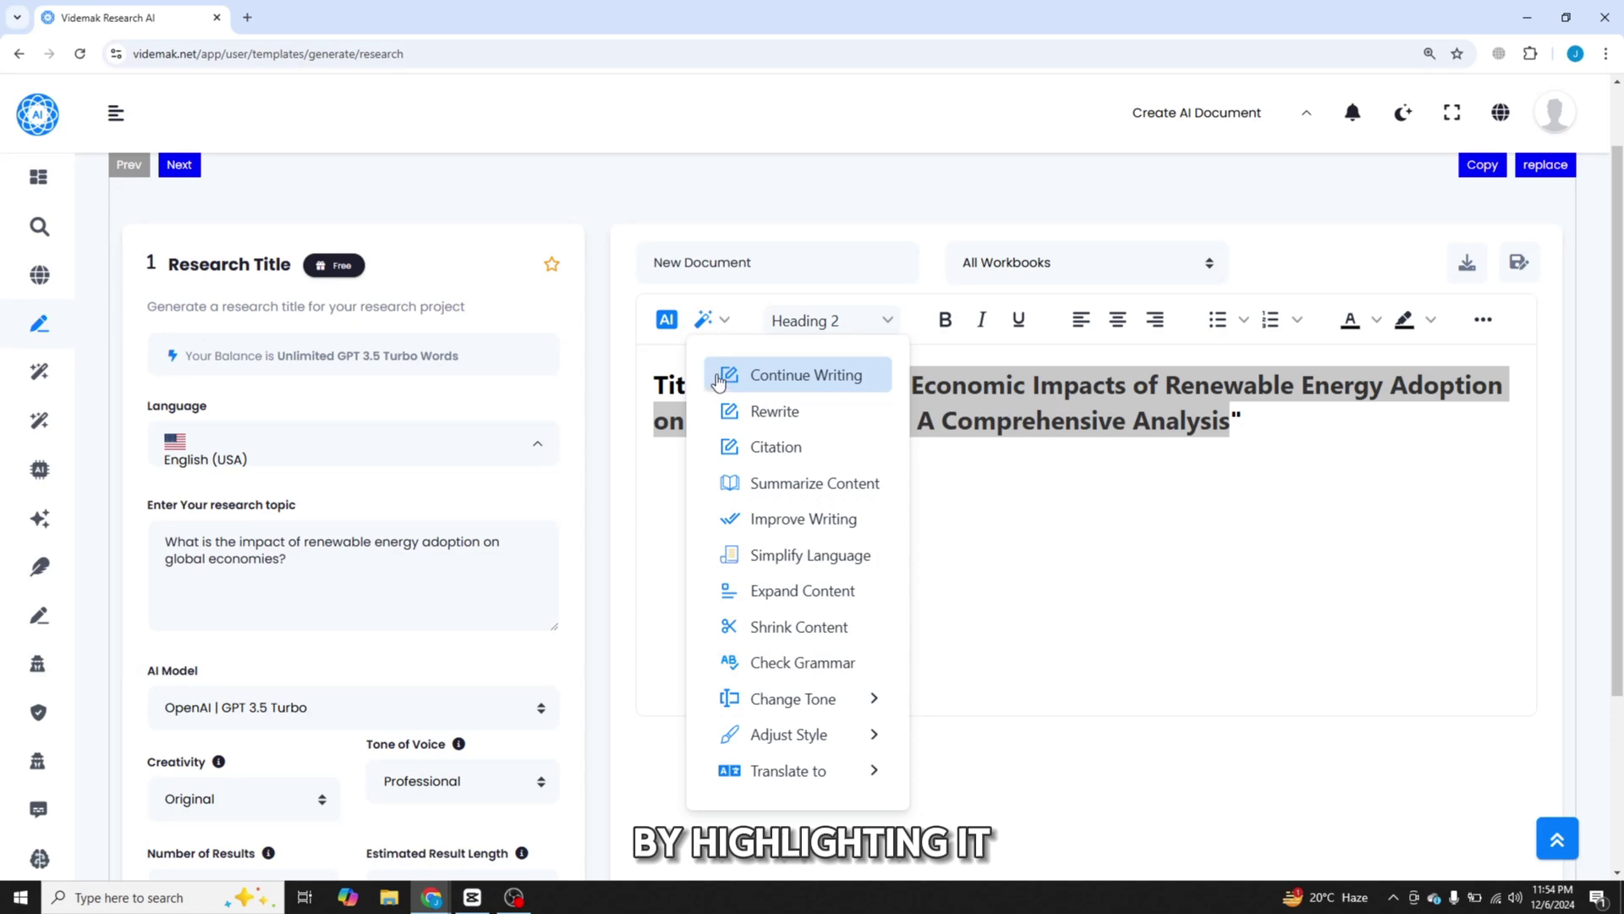
{"action": "left_click", "coordinate": [1024, 569]}
{"action": "left_click", "coordinate": [415, 722]}
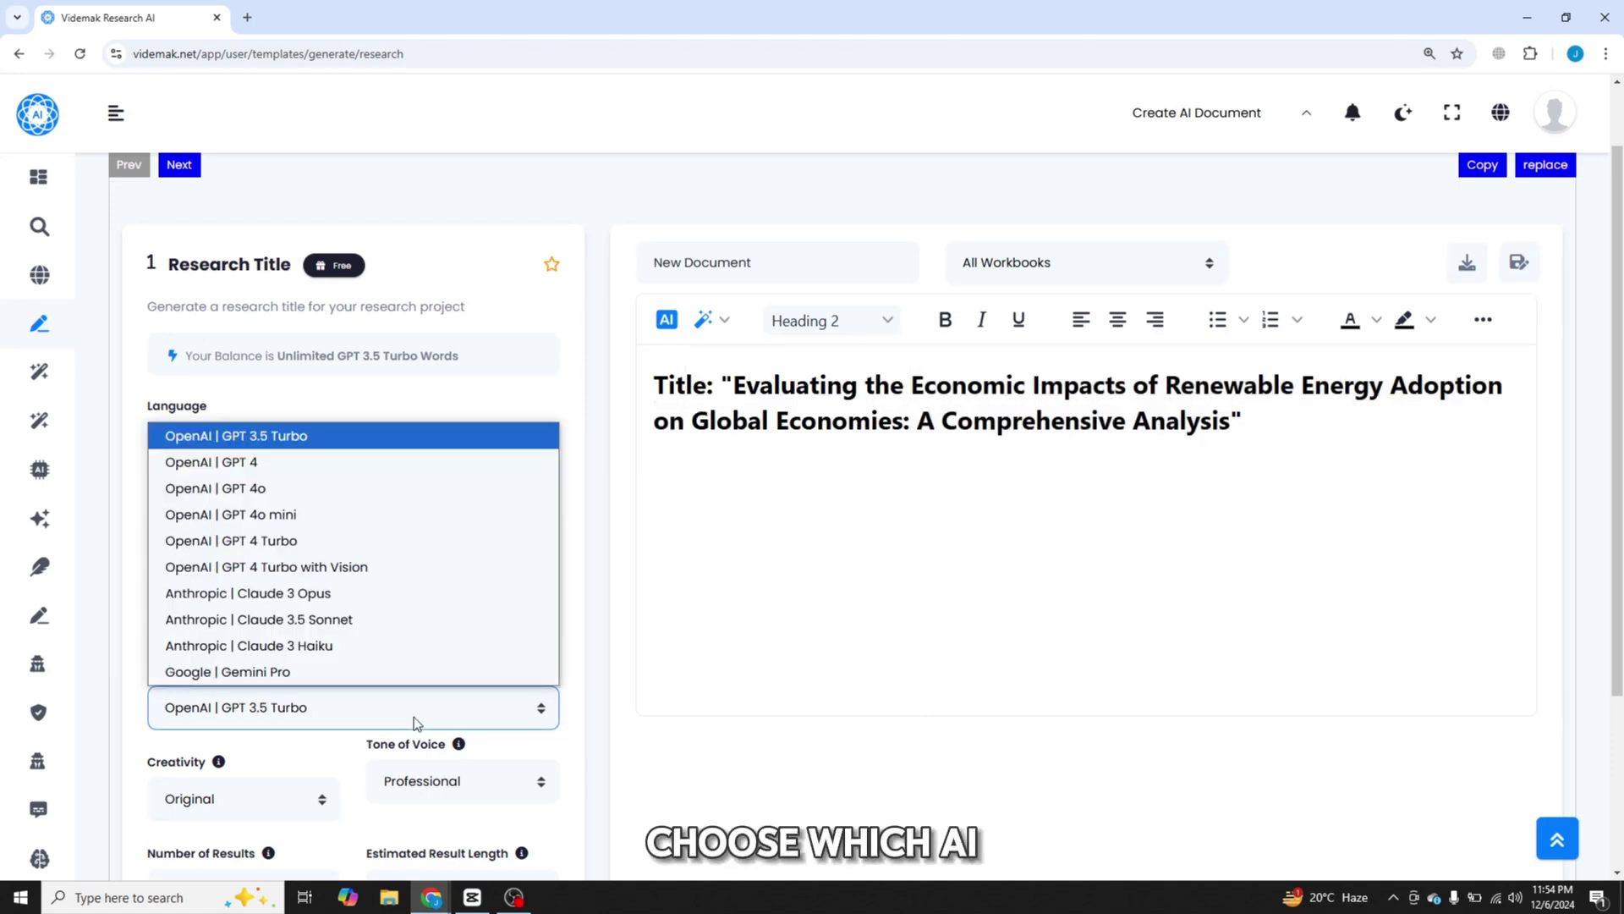
{"action": "left_click", "coordinate": [414, 720]}
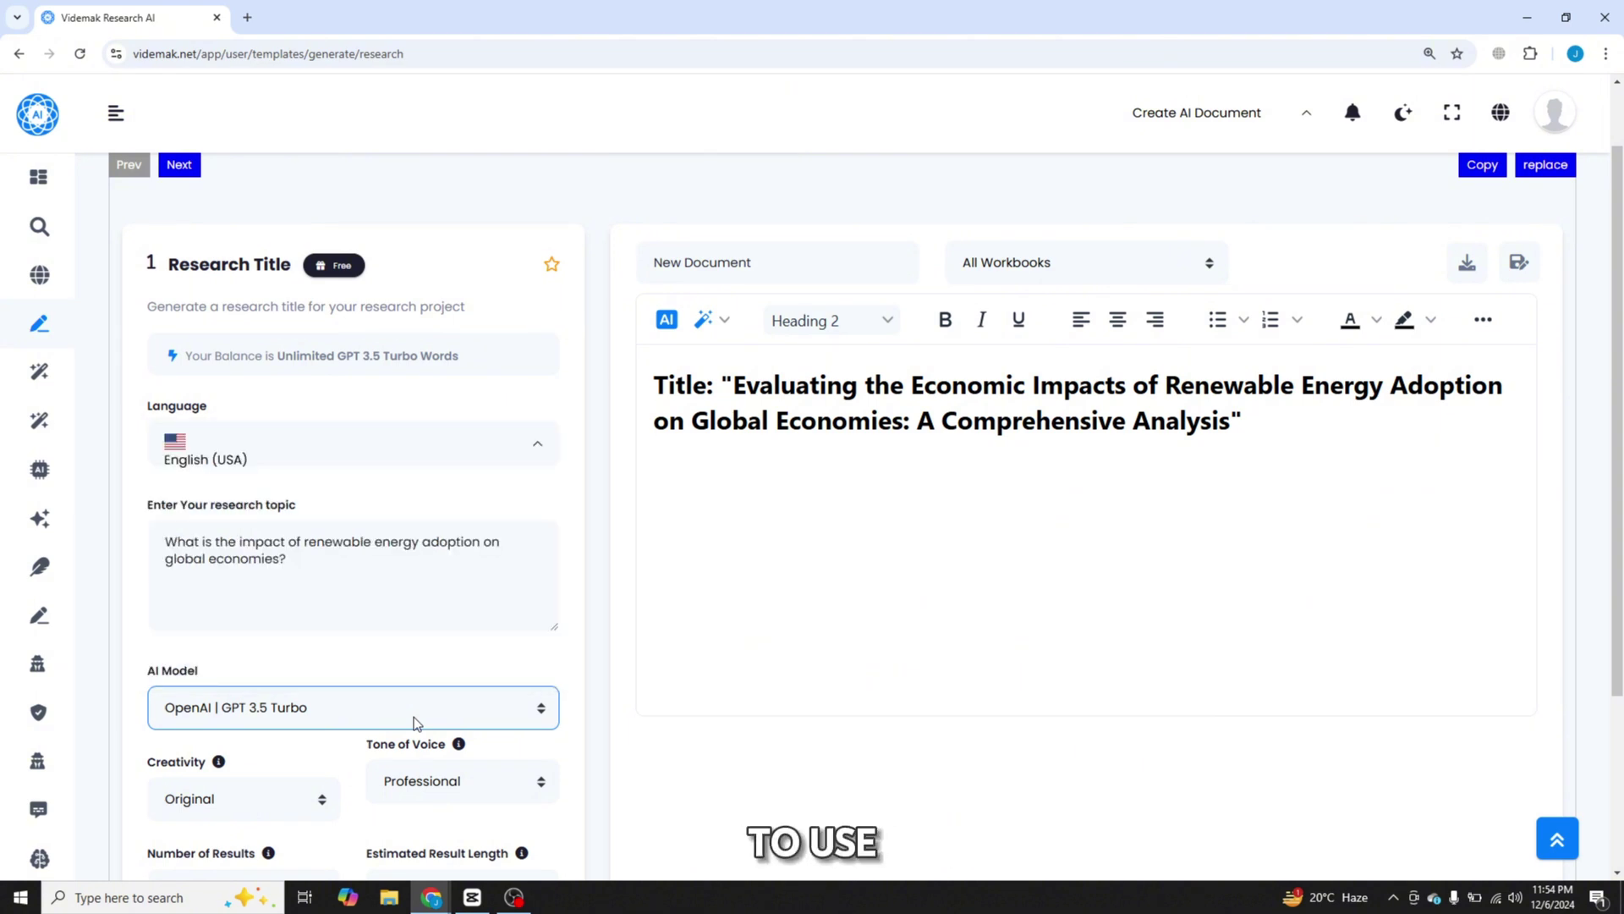
{"action": "scroll", "coordinate": [414, 717], "scroll_direction": "down", "scroll_amount": 1}
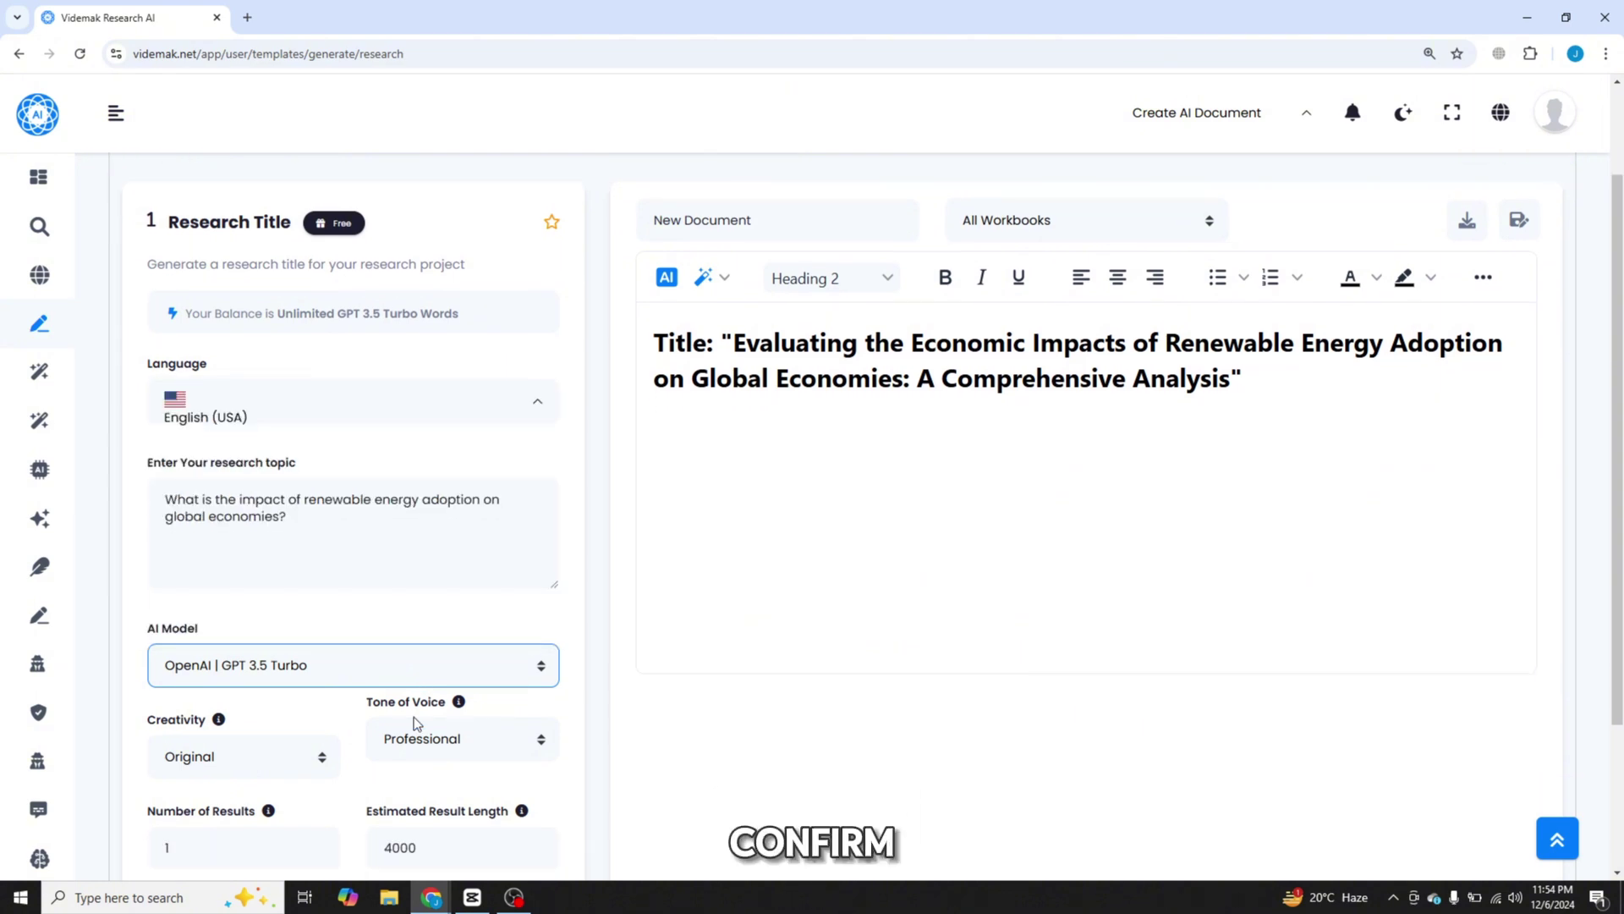
{"action": "scroll", "coordinate": [415, 717], "scroll_direction": "down", "scroll_amount": 2}
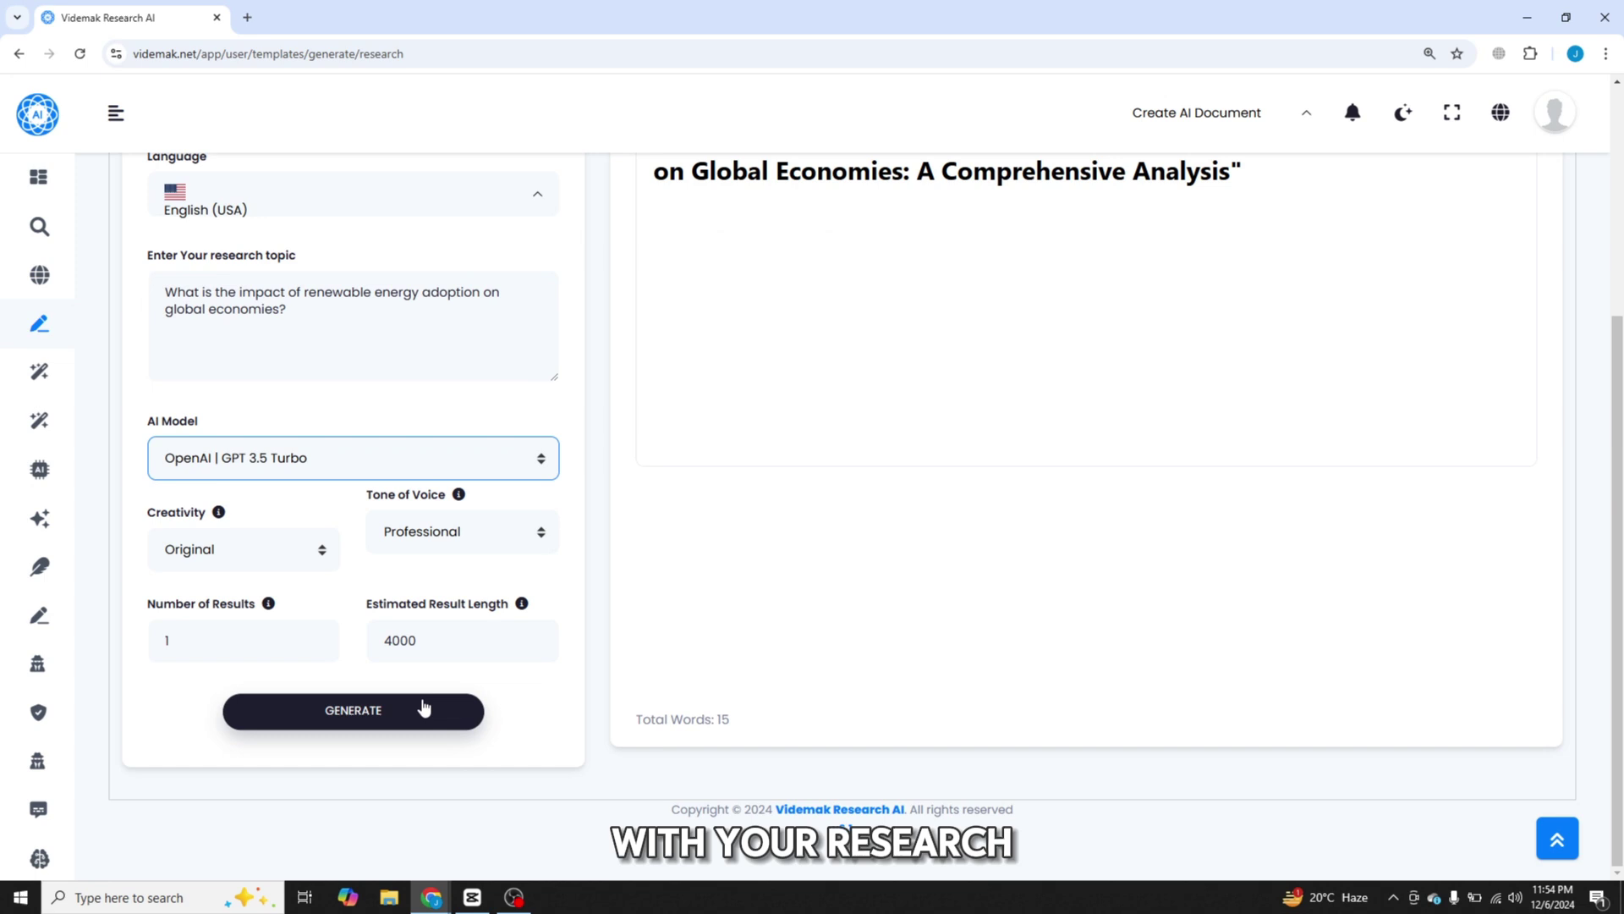
{"action": "scroll", "coordinate": [592, 635], "scroll_direction": "up", "scroll_amount": 2}
{"action": "scroll", "coordinate": [593, 634], "scroll_direction": "up", "scroll_amount": 2}
{"action": "right_click", "coordinate": [594, 636]}
- Copy the generated title into the Background Section's research title field
{"action": "left_click", "coordinate": [360, 266]}
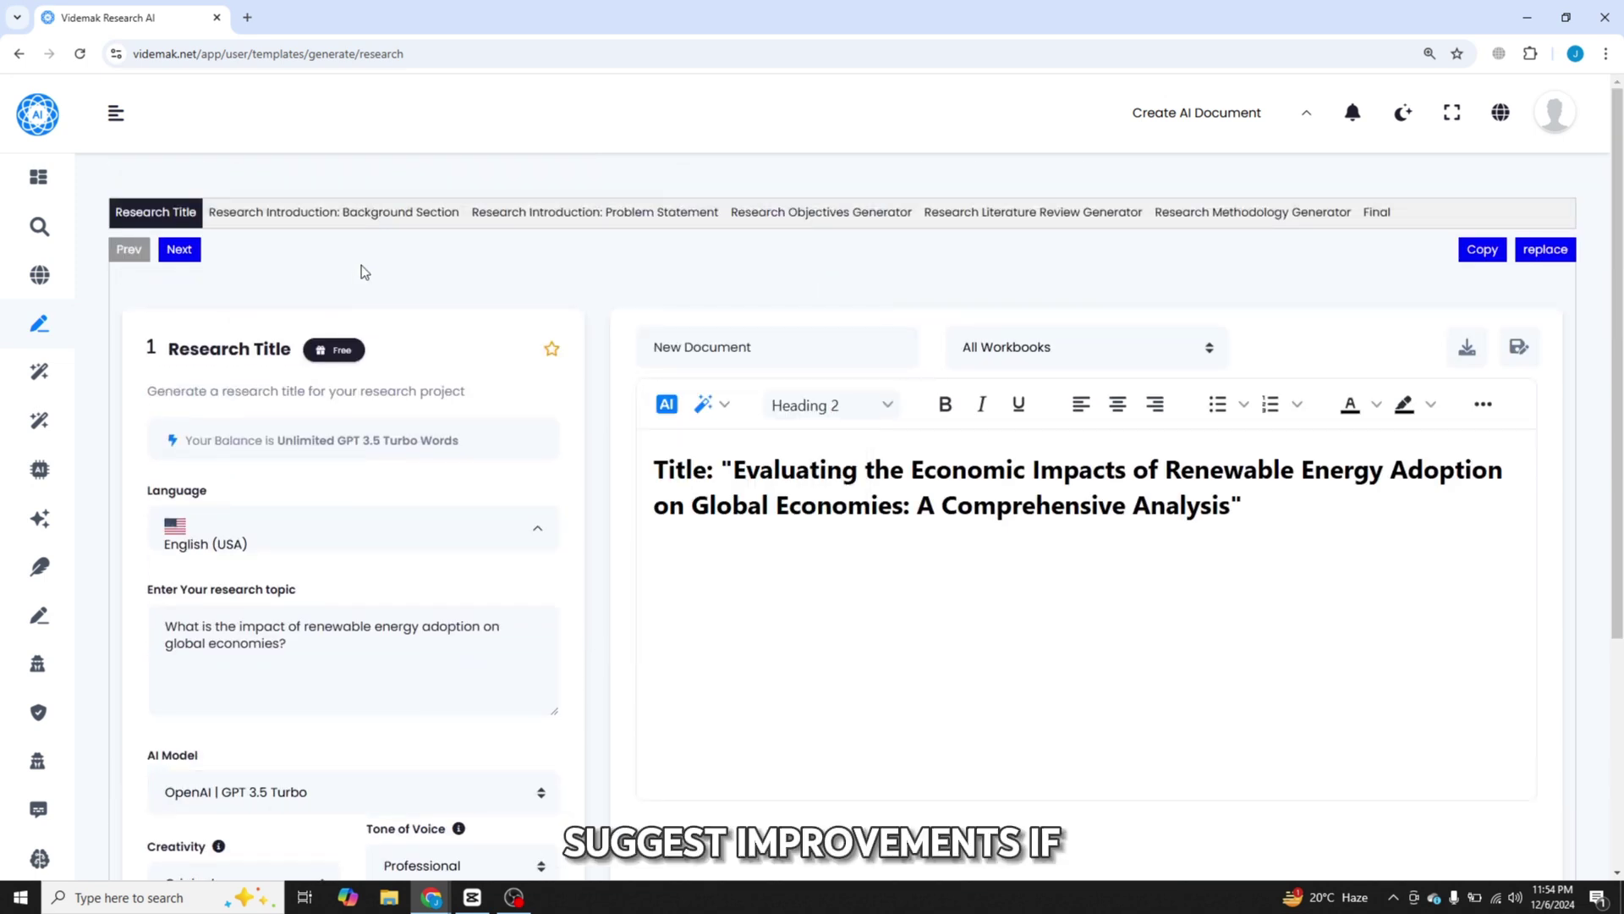
{"action": "left_click", "coordinate": [365, 218]}
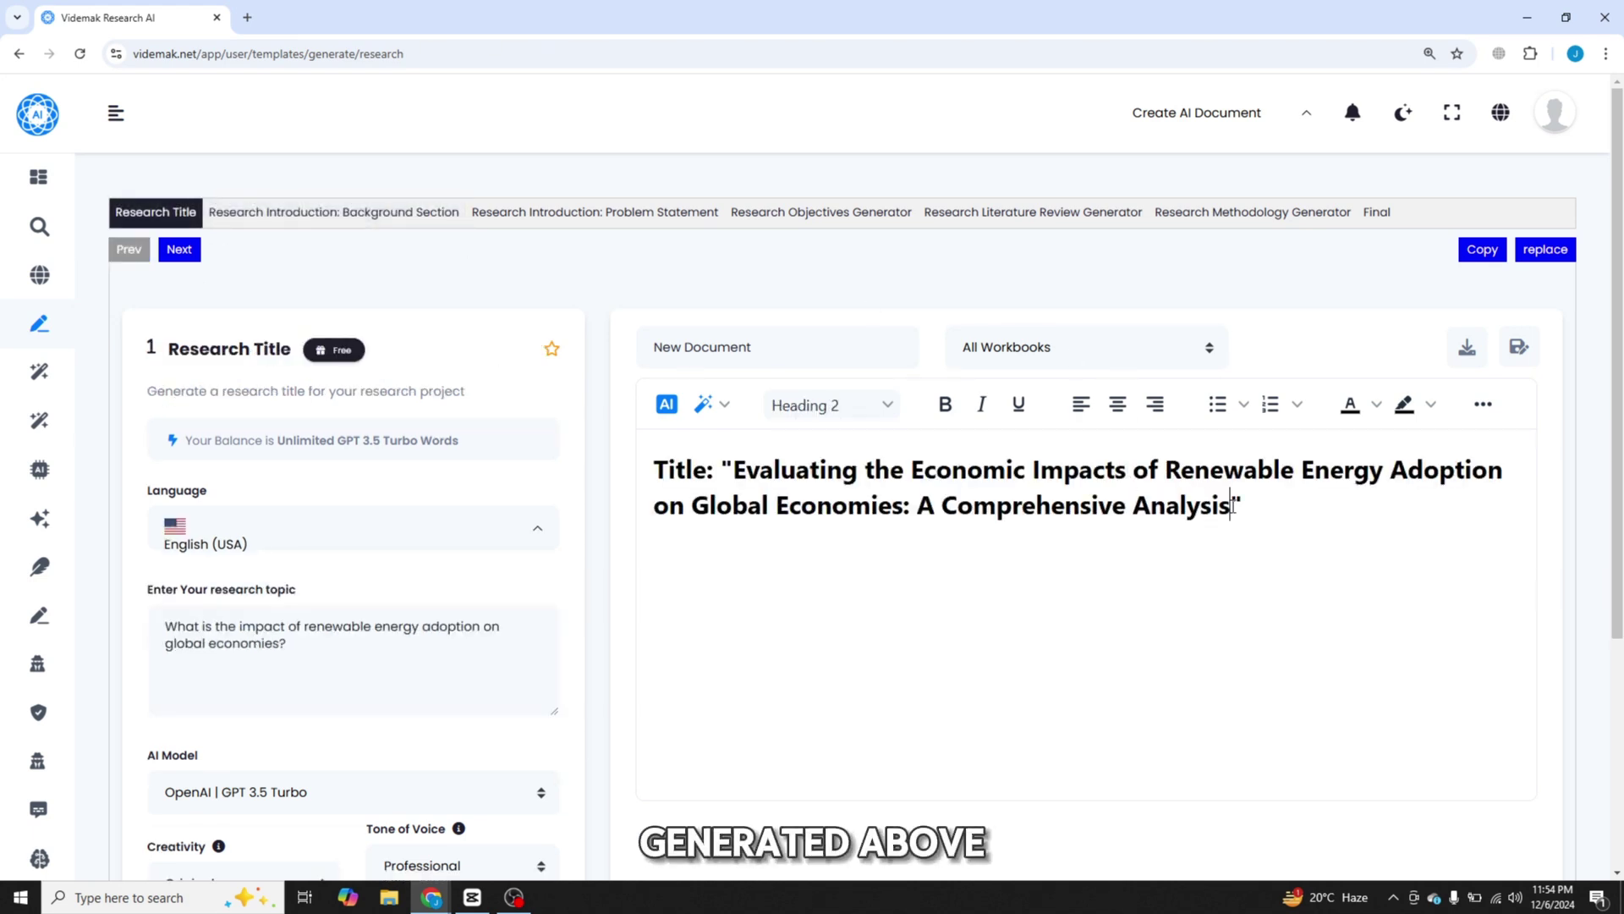
{"action": "left_click_drag", "start_coordinate": [1232, 505], "coordinate": [769, 469]}
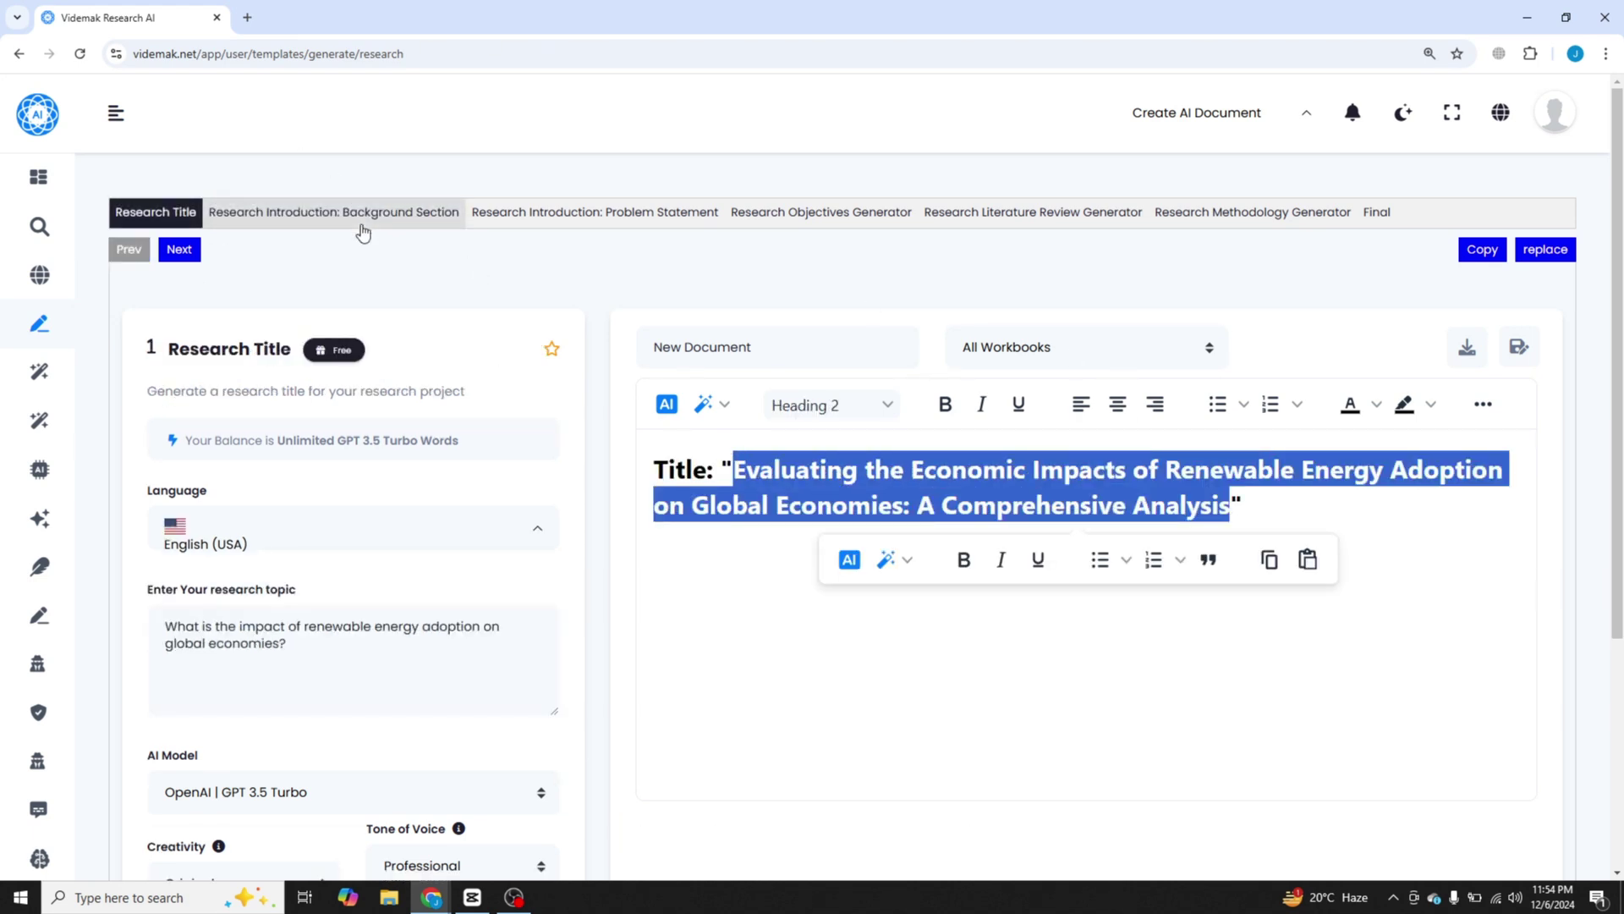
{"action": "left_click", "coordinate": [333, 212]}
{"action": "left_click", "coordinate": [241, 671]}
{"action": "type", "text": "Evaluating the Economic Impacts of Renewable Energy Adoption on Global Economies: A Comprehensive Analysis"}
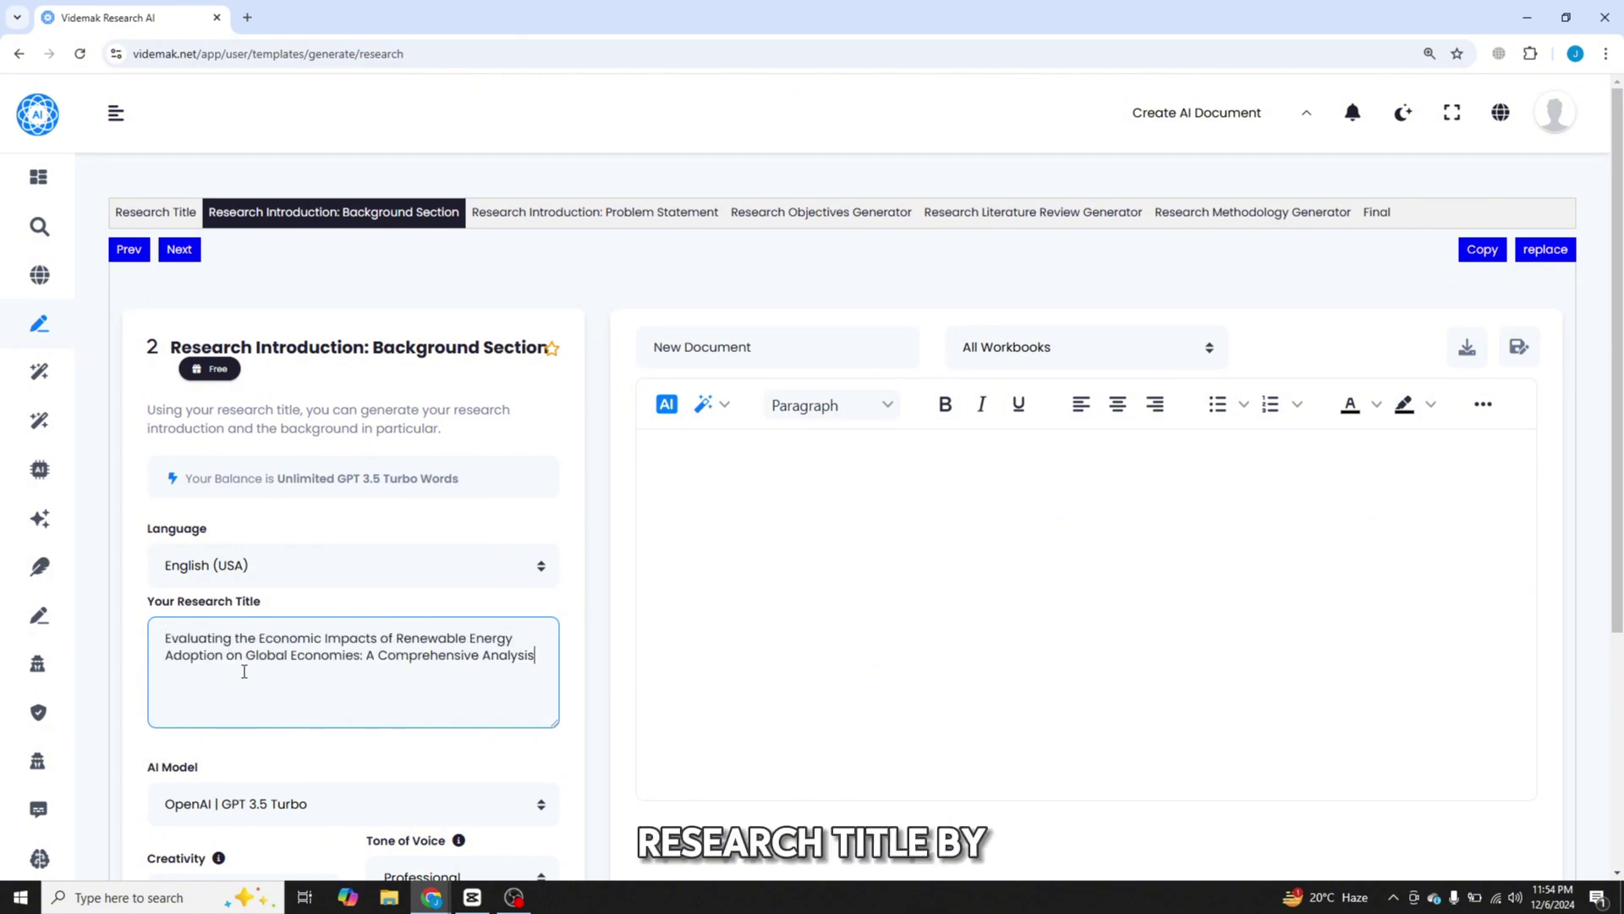
{"action": "scroll", "coordinate": [242, 671], "scroll_direction": "down", "scroll_amount": 2}
- Generate the background section with FEPBL, GSCARR and ScienceDirect citations
{"action": "left_click", "coordinate": [358, 810]}
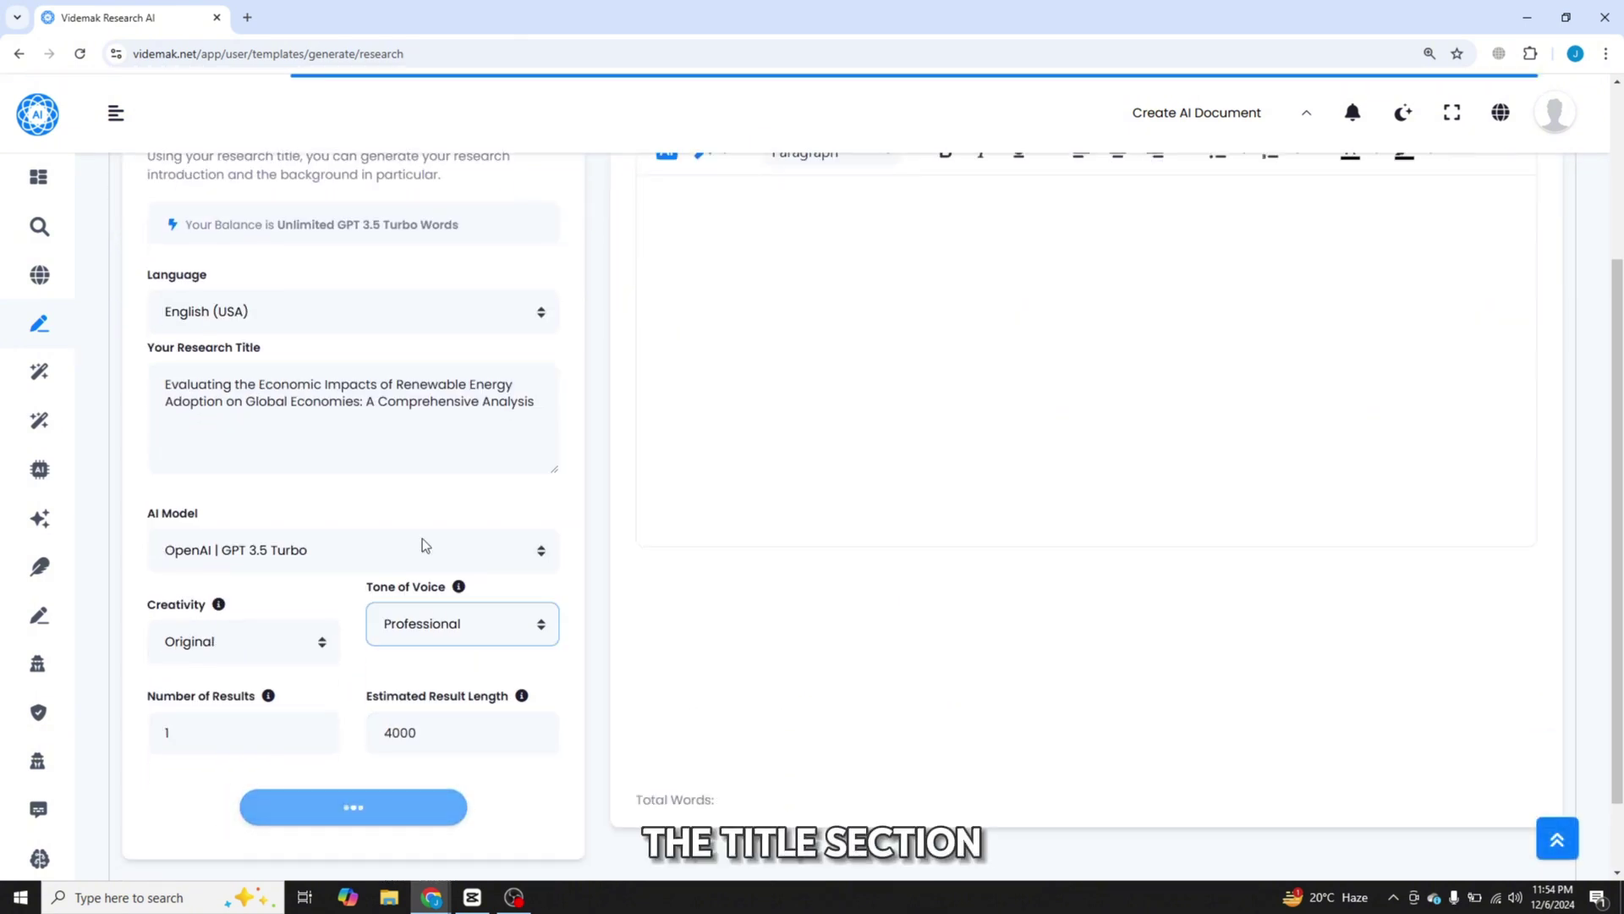
{"action": "scroll", "coordinate": [400, 431], "scroll_direction": "up", "scroll_amount": 1}
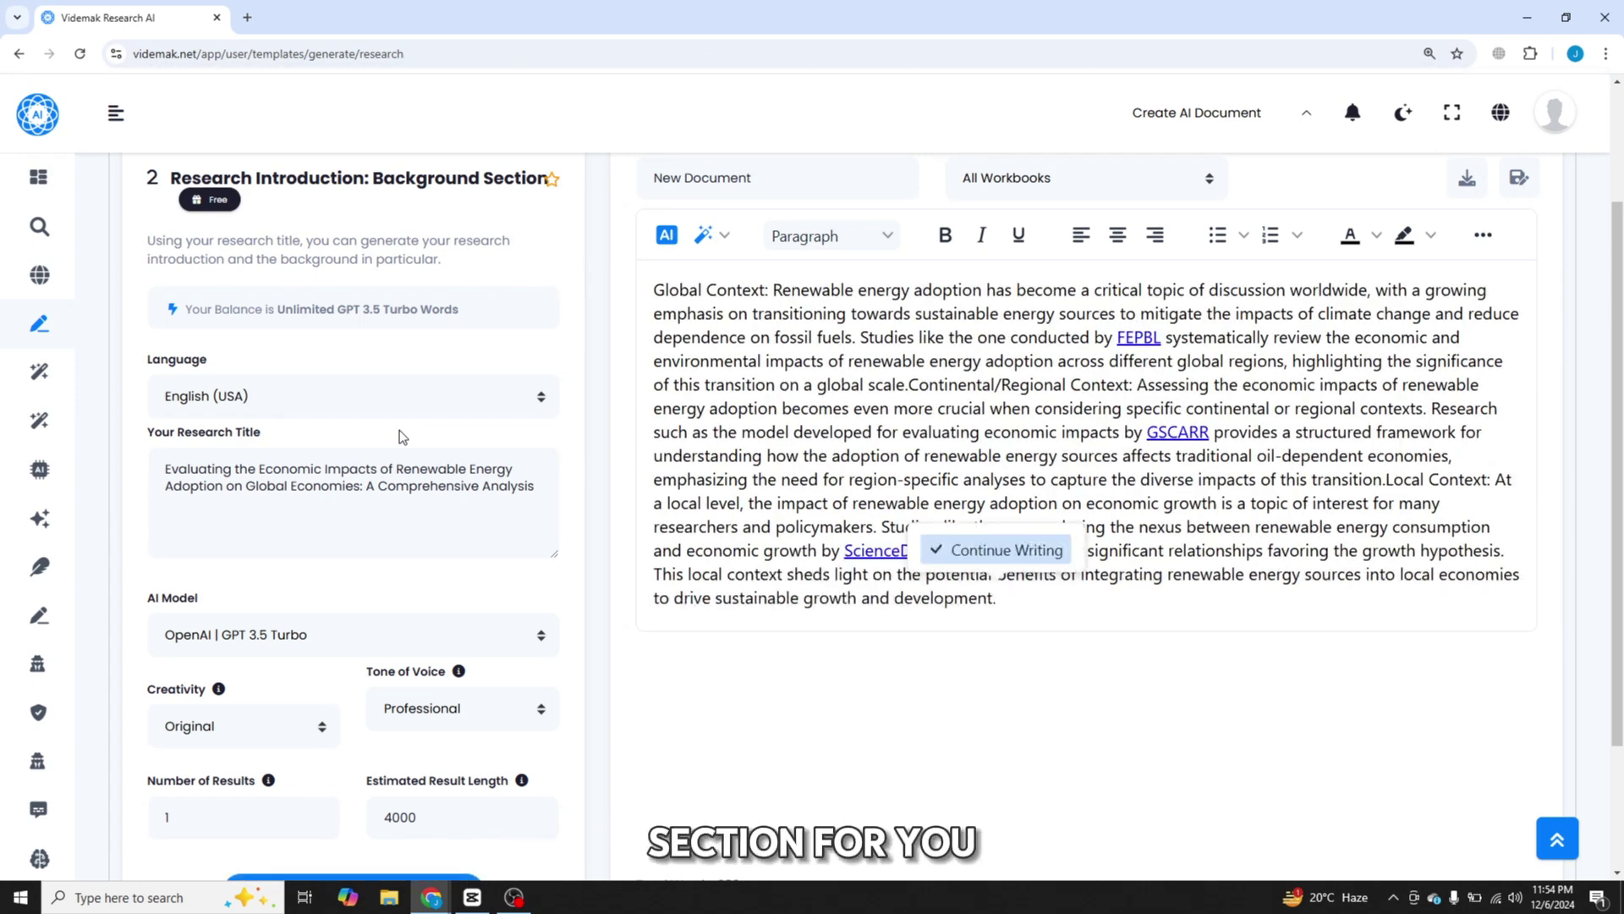
{"action": "left_click", "coordinate": [934, 546]}
{"action": "scroll", "coordinate": [934, 546], "scroll_direction": "up", "scroll_amount": 2}
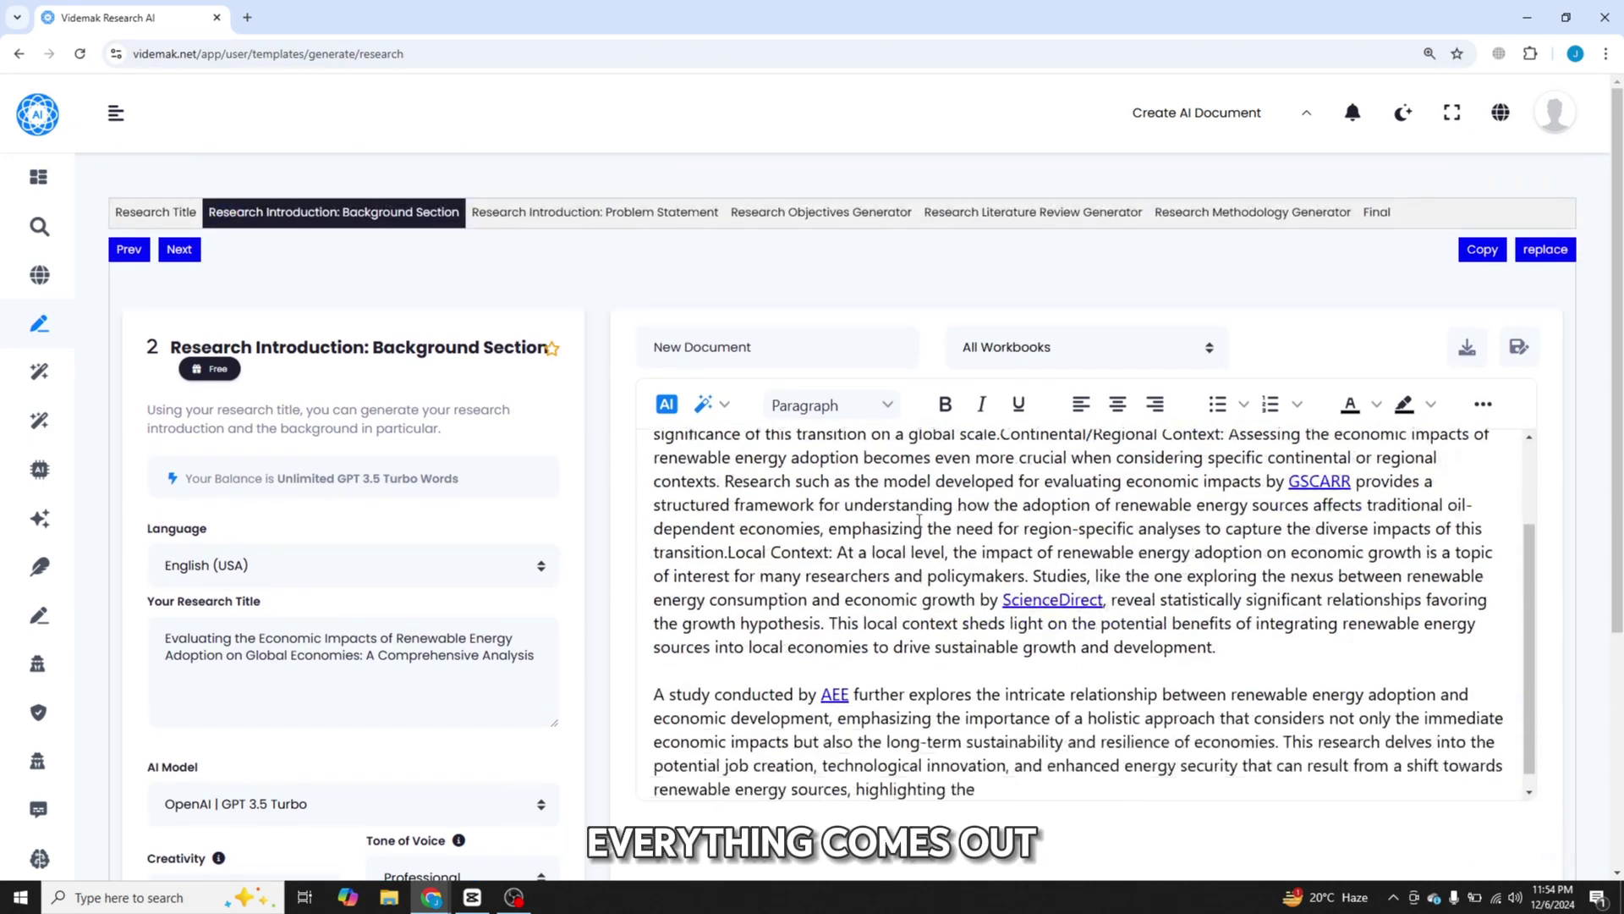
{"action": "scroll", "coordinate": [911, 560], "scroll_direction": "up", "scroll_amount": 2}
{"action": "right_click", "coordinate": [911, 559]}
{"action": "key", "text": "Escape"}
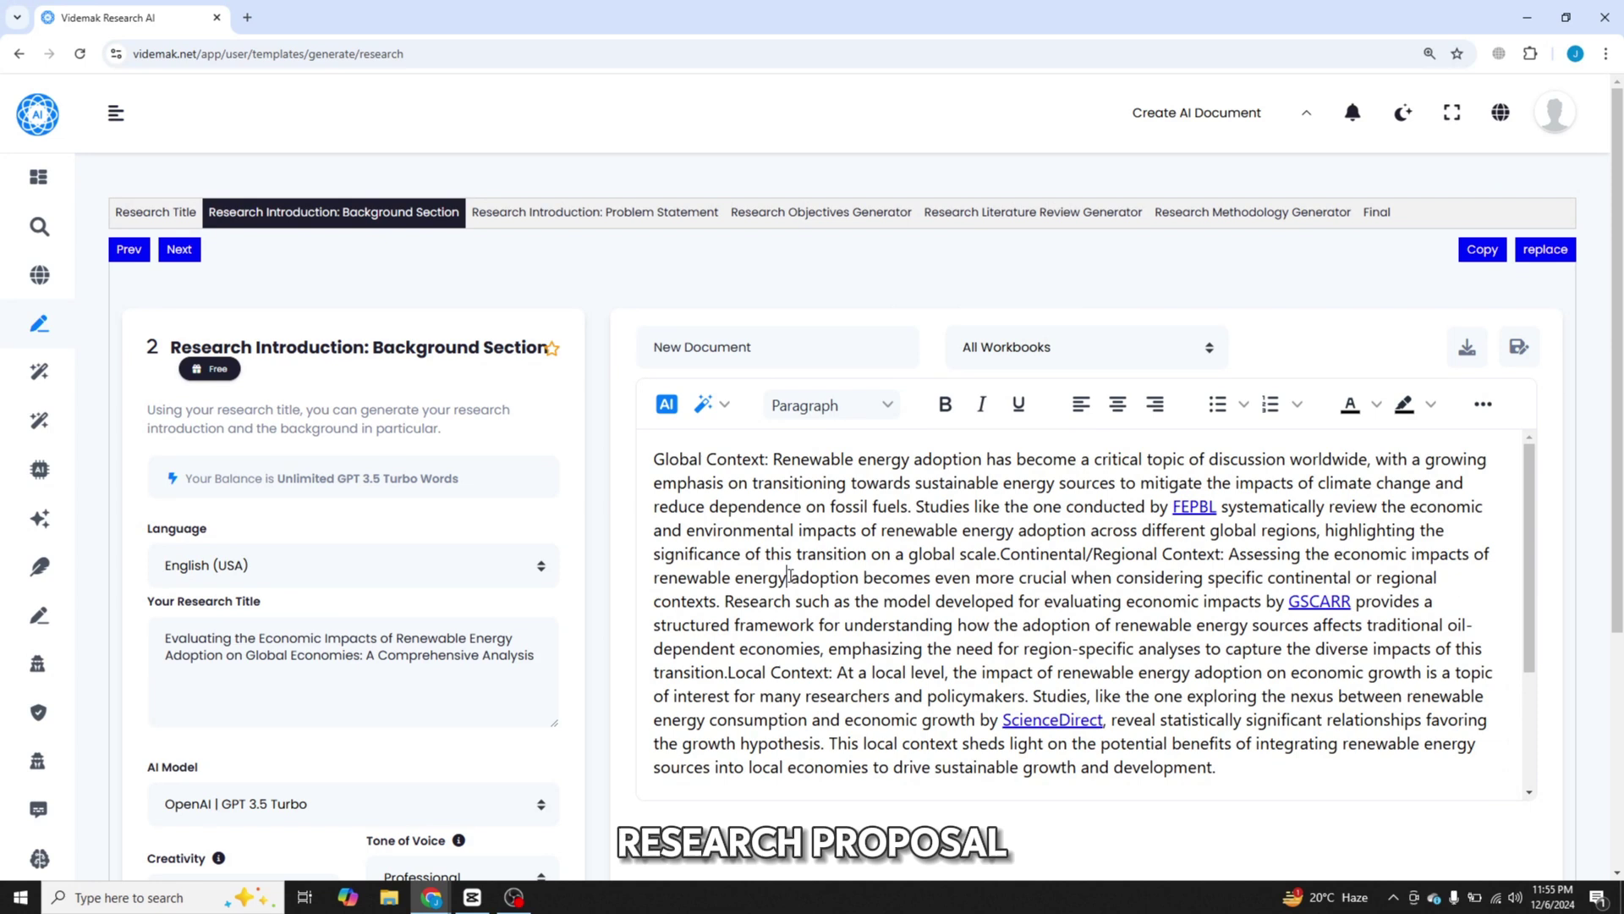
- Generate a literature-gap problem statement from the pasted title and background, then add a paragraph
{"action": "left_click", "coordinate": [572, 224]}
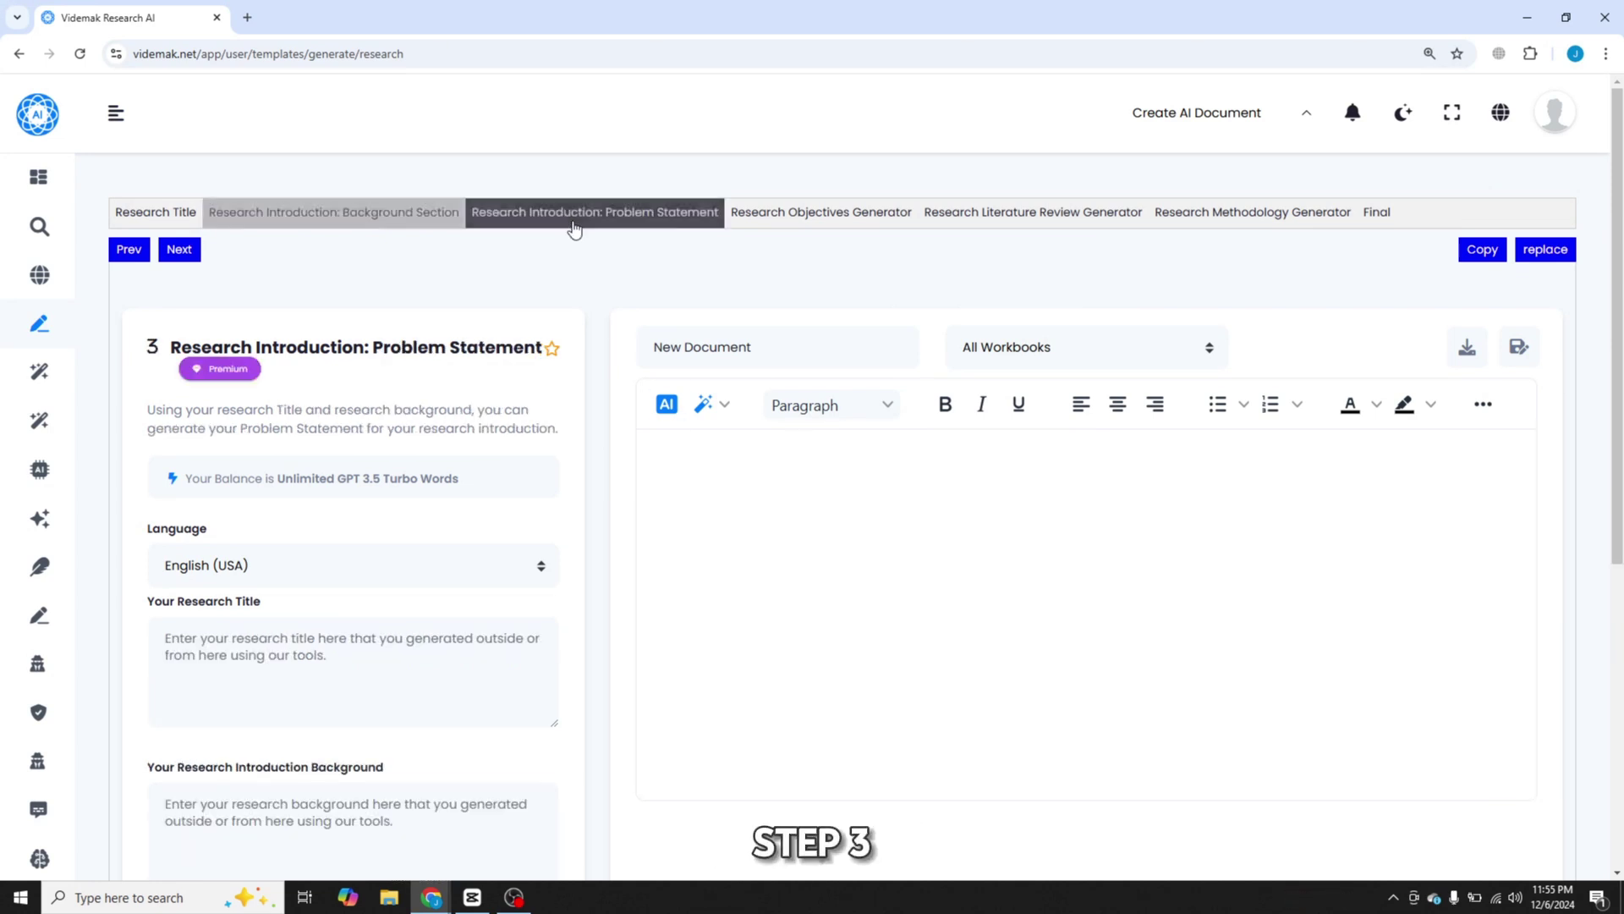
{"action": "left_click", "coordinate": [324, 638]}
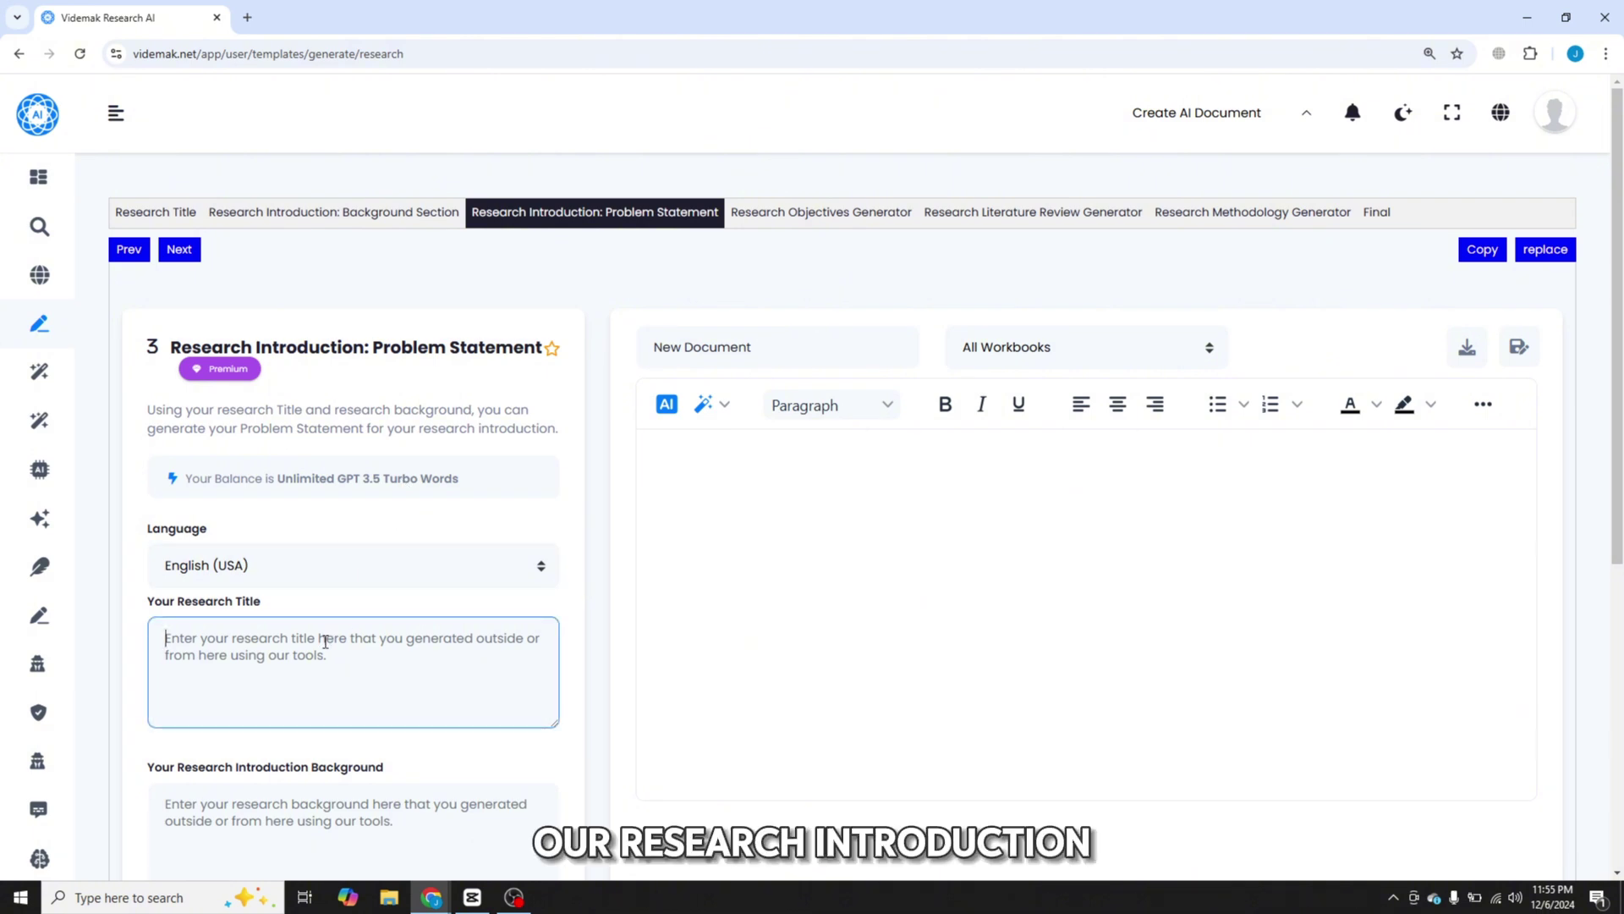
{"action": "type", "text": "Evaluating the Economic Impacts of Renewable Energy Adoption on Global Economies: A Comprehensive Analysis"}
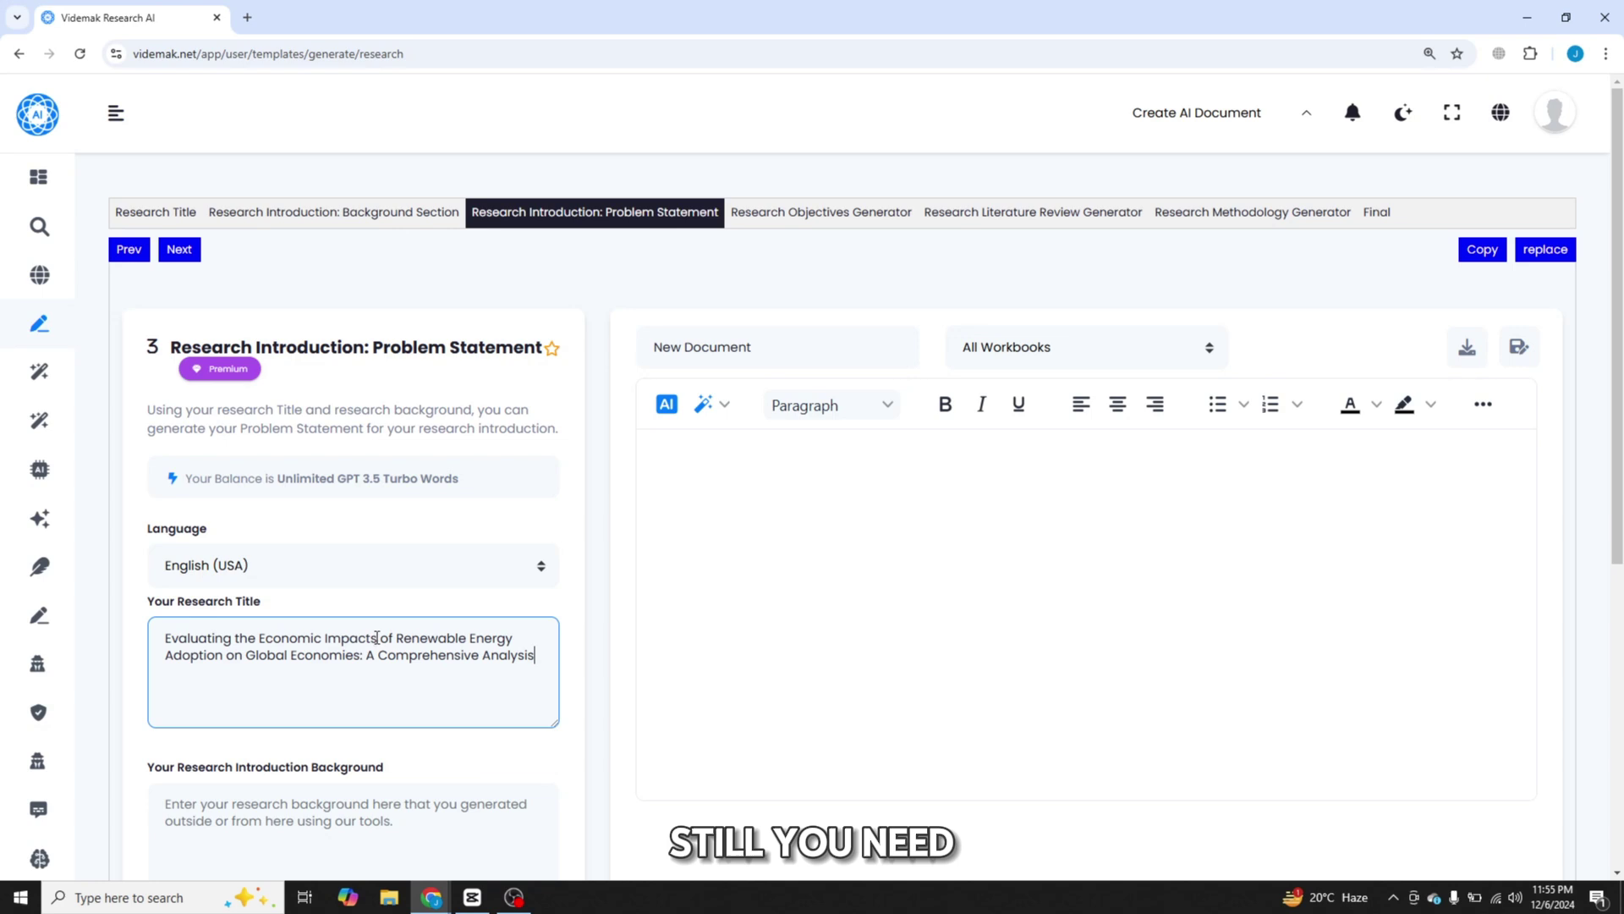
{"action": "scroll", "coordinate": [420, 665], "scroll_direction": "down", "scroll_amount": 2}
{"action": "left_click", "coordinate": [421, 666]}
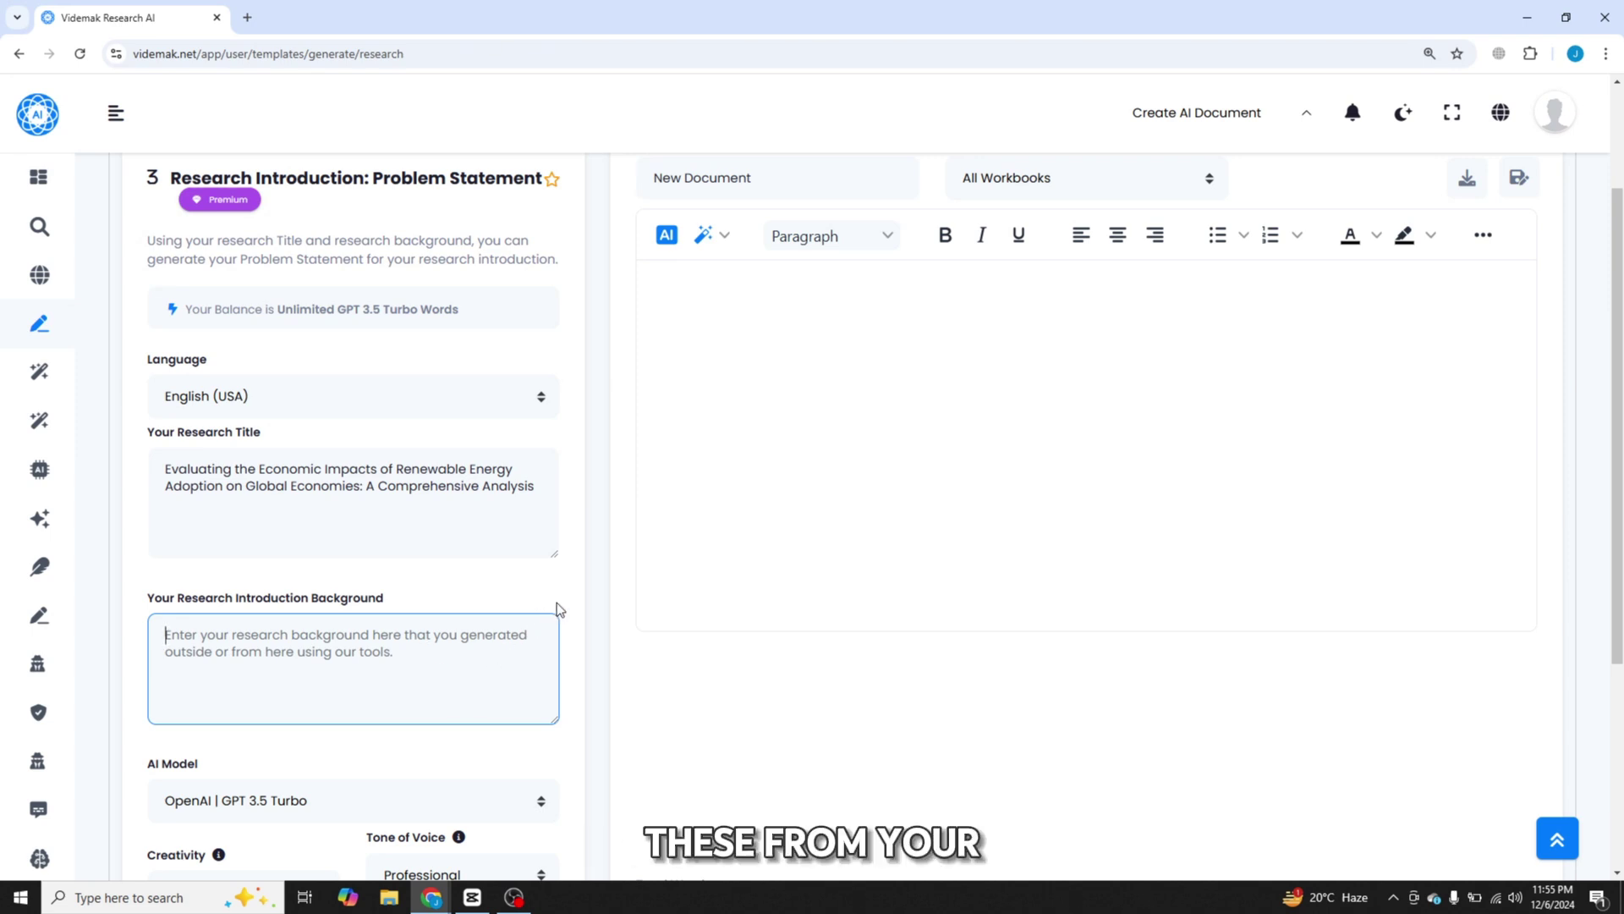
{"action": "scroll", "coordinate": [556, 610], "scroll_direction": "up", "scroll_amount": 2}
{"action": "scroll", "coordinate": [557, 610], "scroll_direction": "down", "scroll_amount": 4}
{"action": "scroll", "coordinate": [557, 610], "scroll_direction": "up", "scroll_amount": 2}
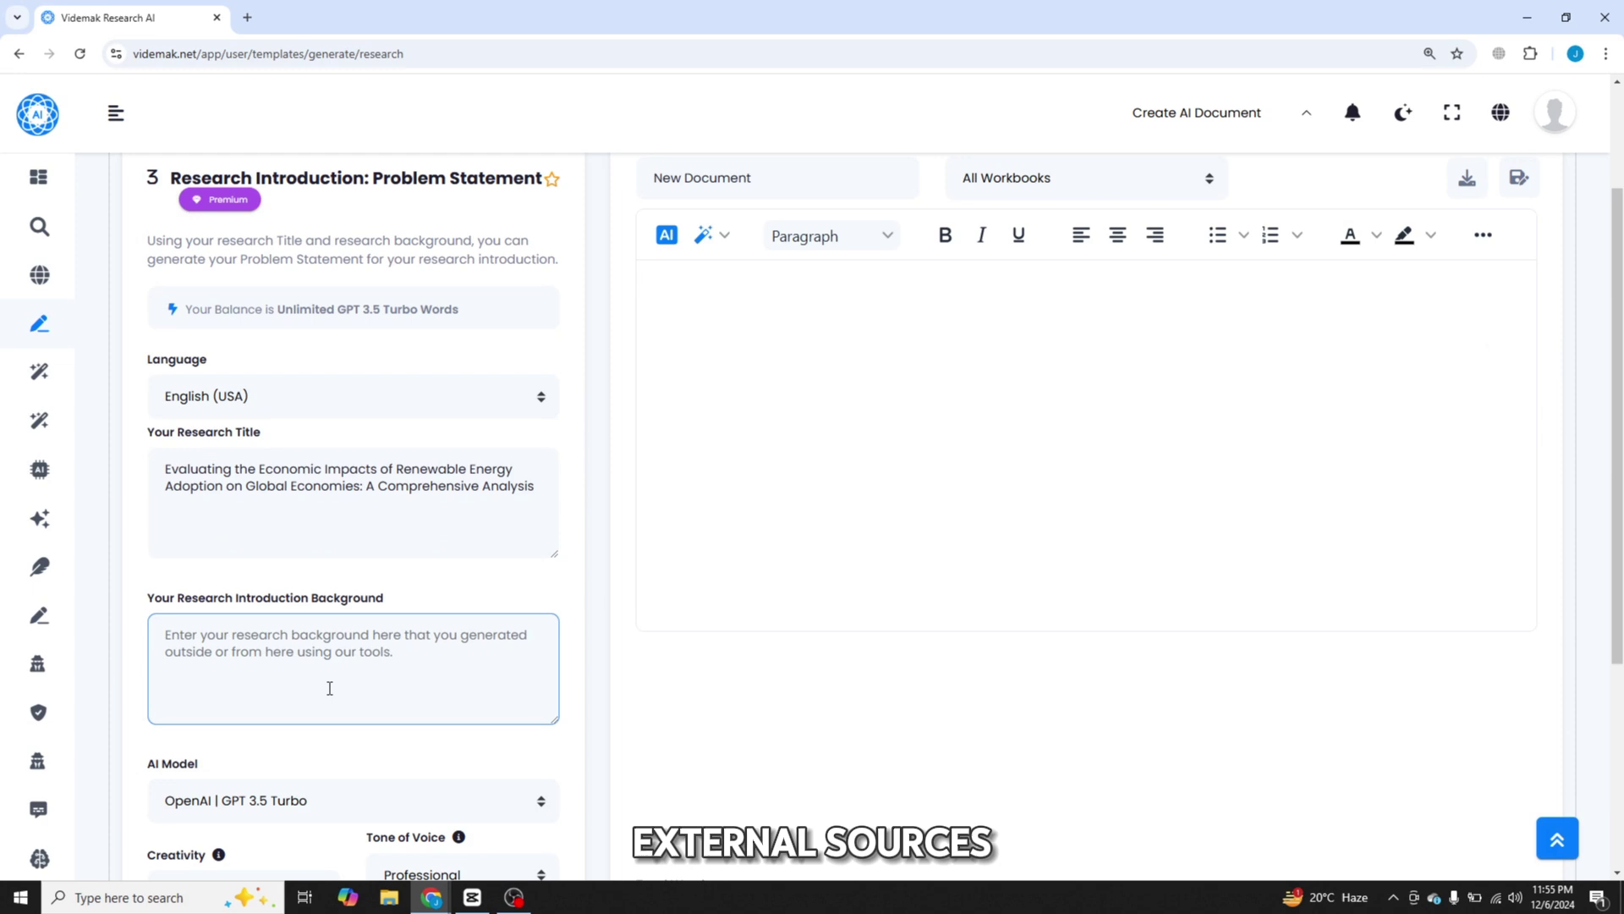
{"action": "left_click", "coordinate": [325, 690]}
{"action": "key", "text": "ctrl+v"}
{"action": "scroll", "coordinate": [330, 745], "scroll_direction": "down", "scroll_amount": 2}
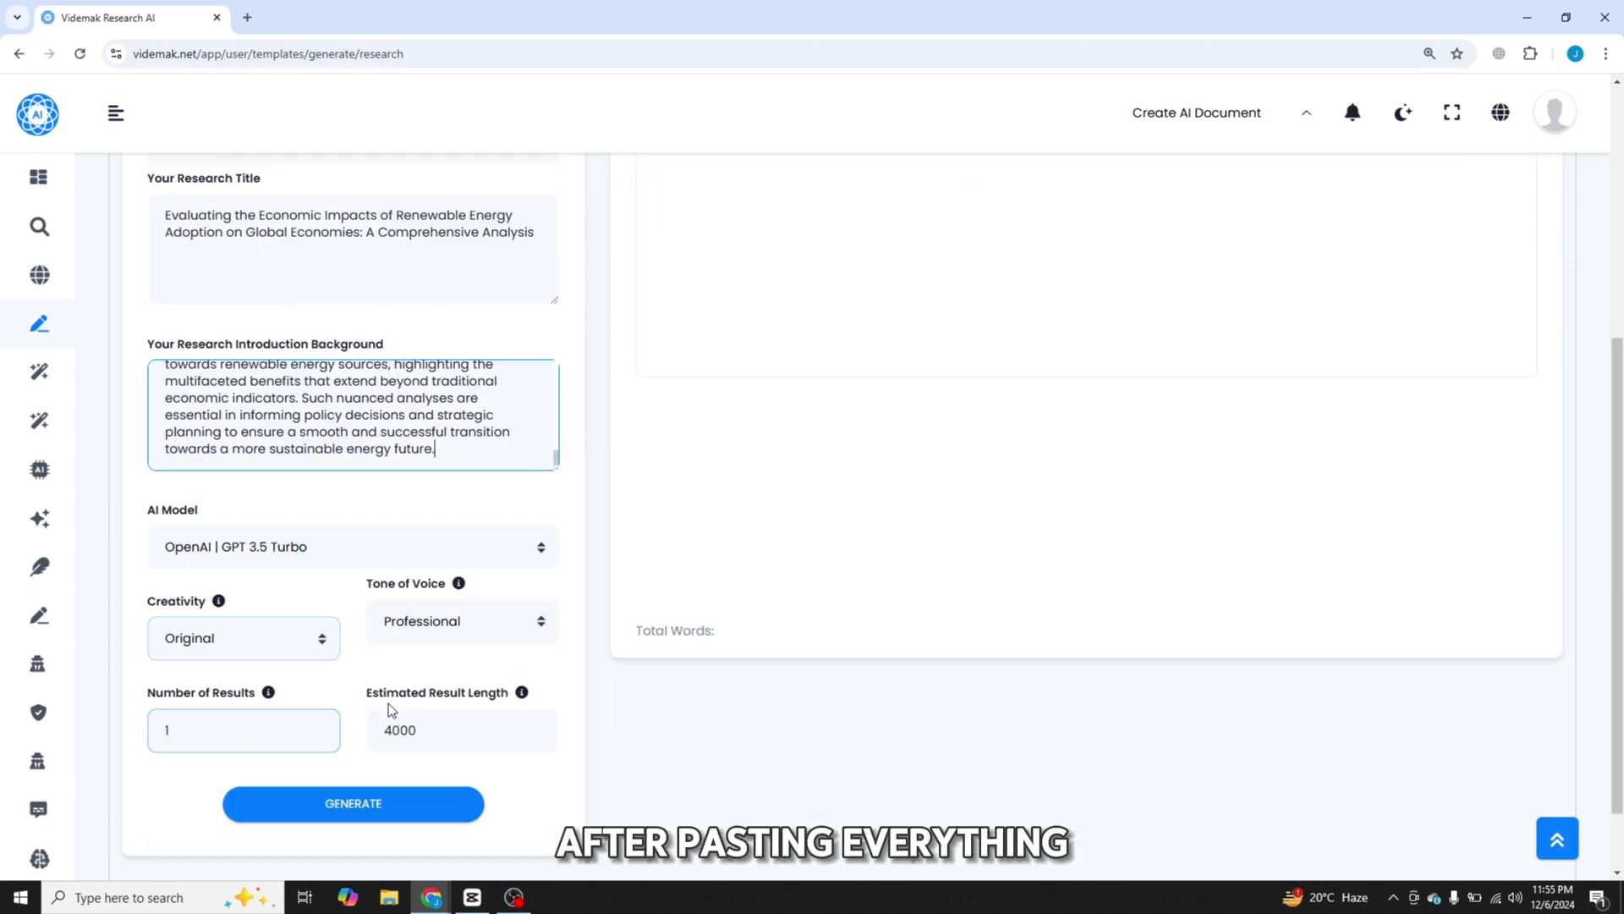
{"action": "left_click", "coordinate": [362, 808]}
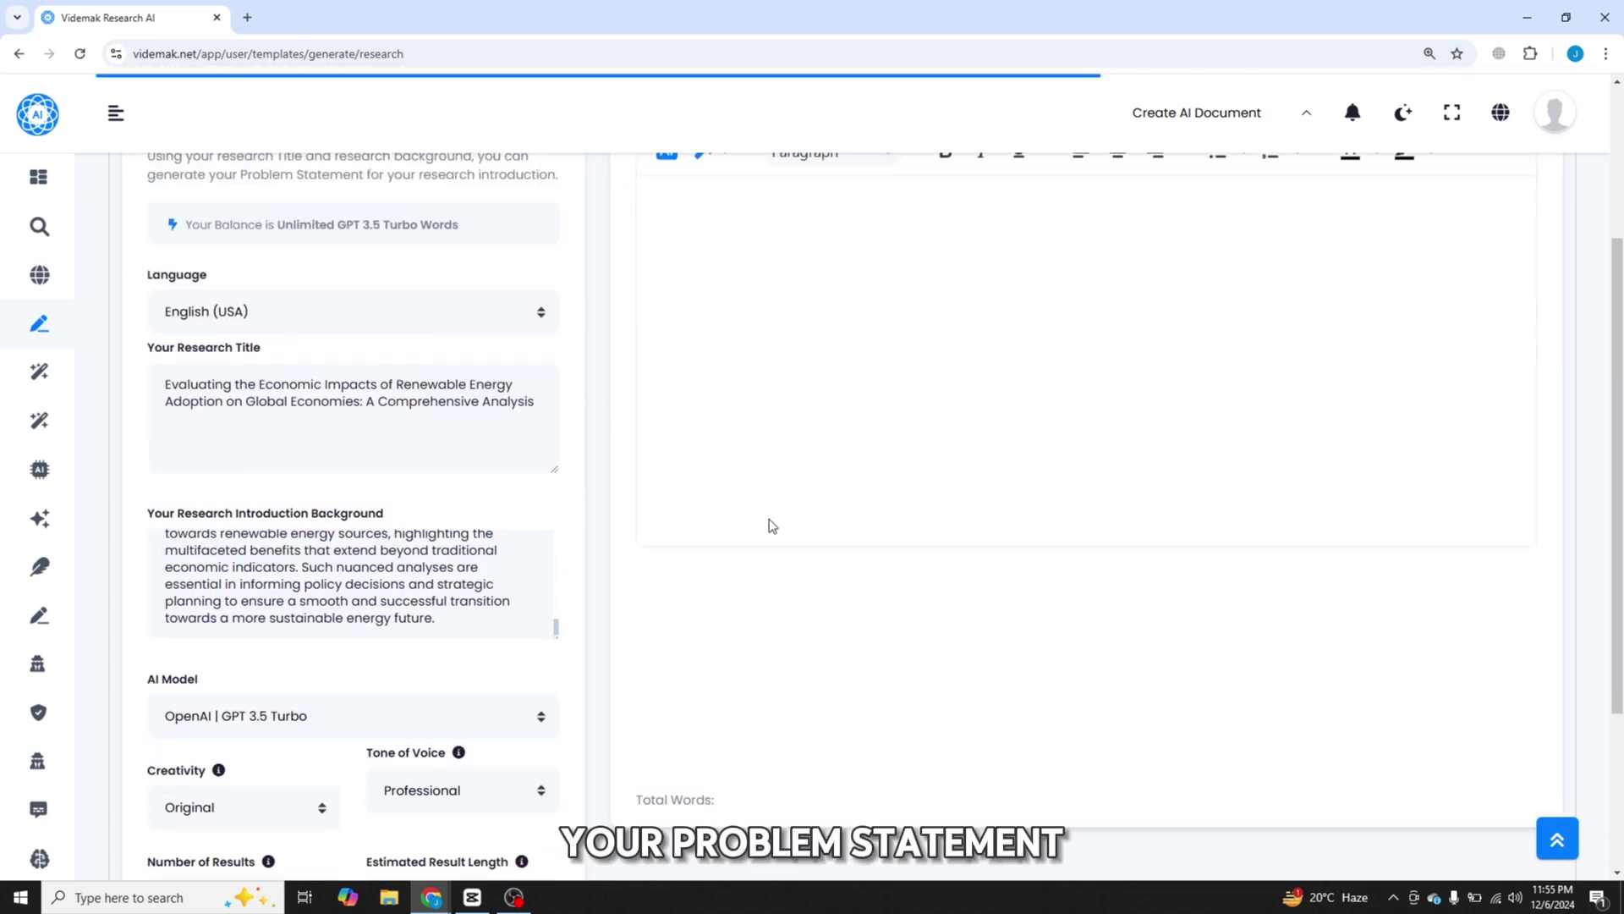
{"action": "scroll", "coordinate": [770, 520], "scroll_direction": "up", "scroll_amount": 2}
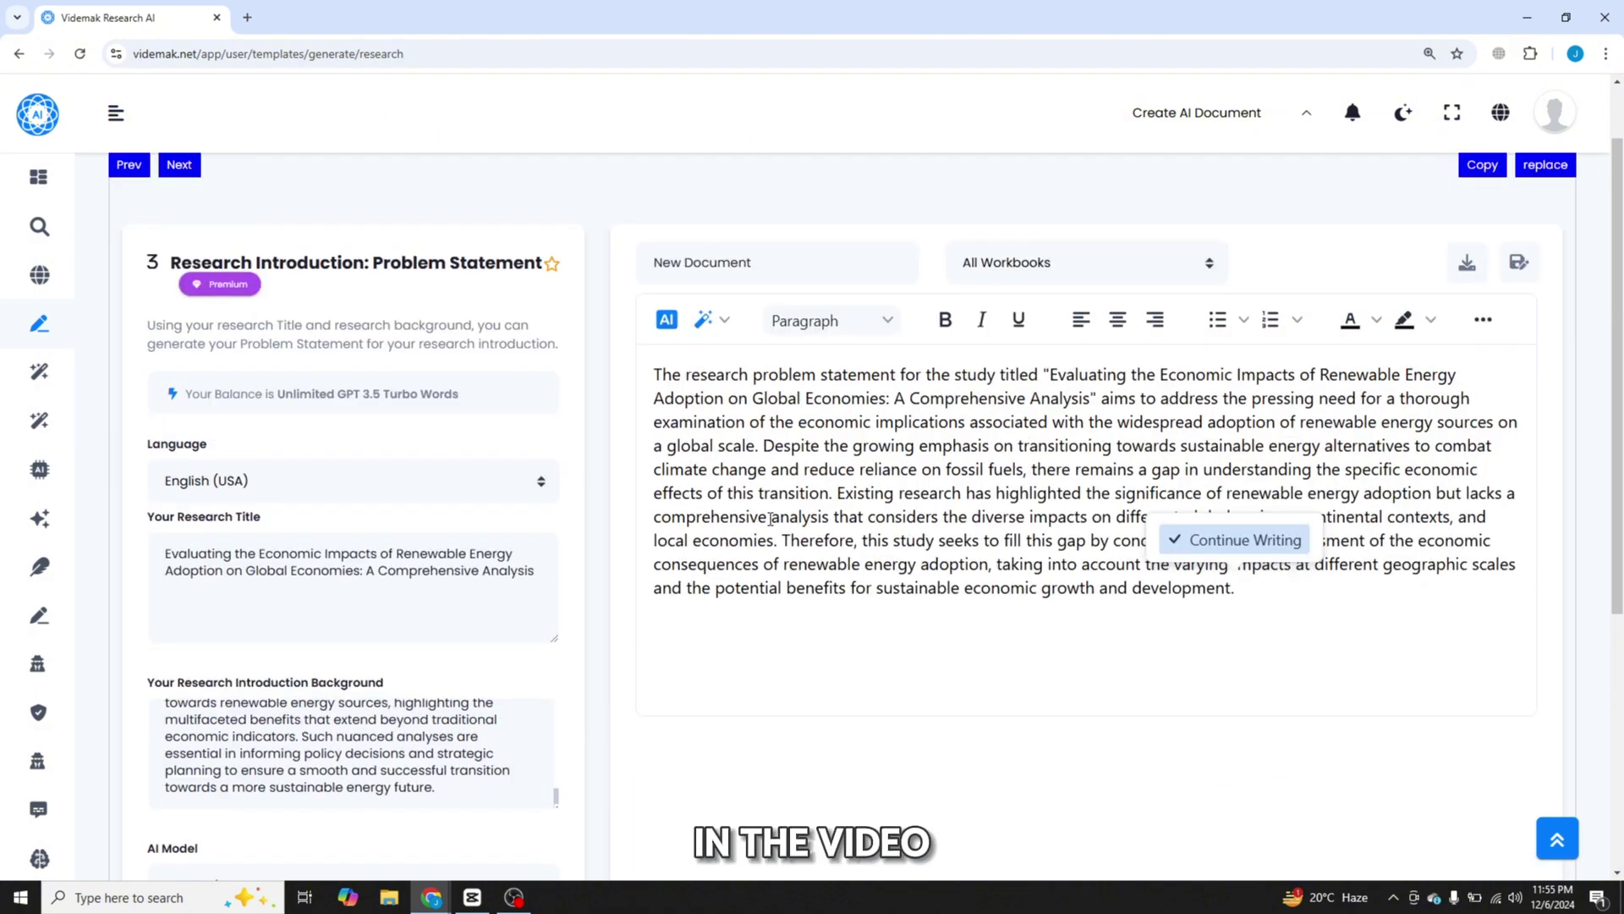
{"action": "scroll", "coordinate": [770, 520], "scroll_direction": "up", "scroll_amount": 1}
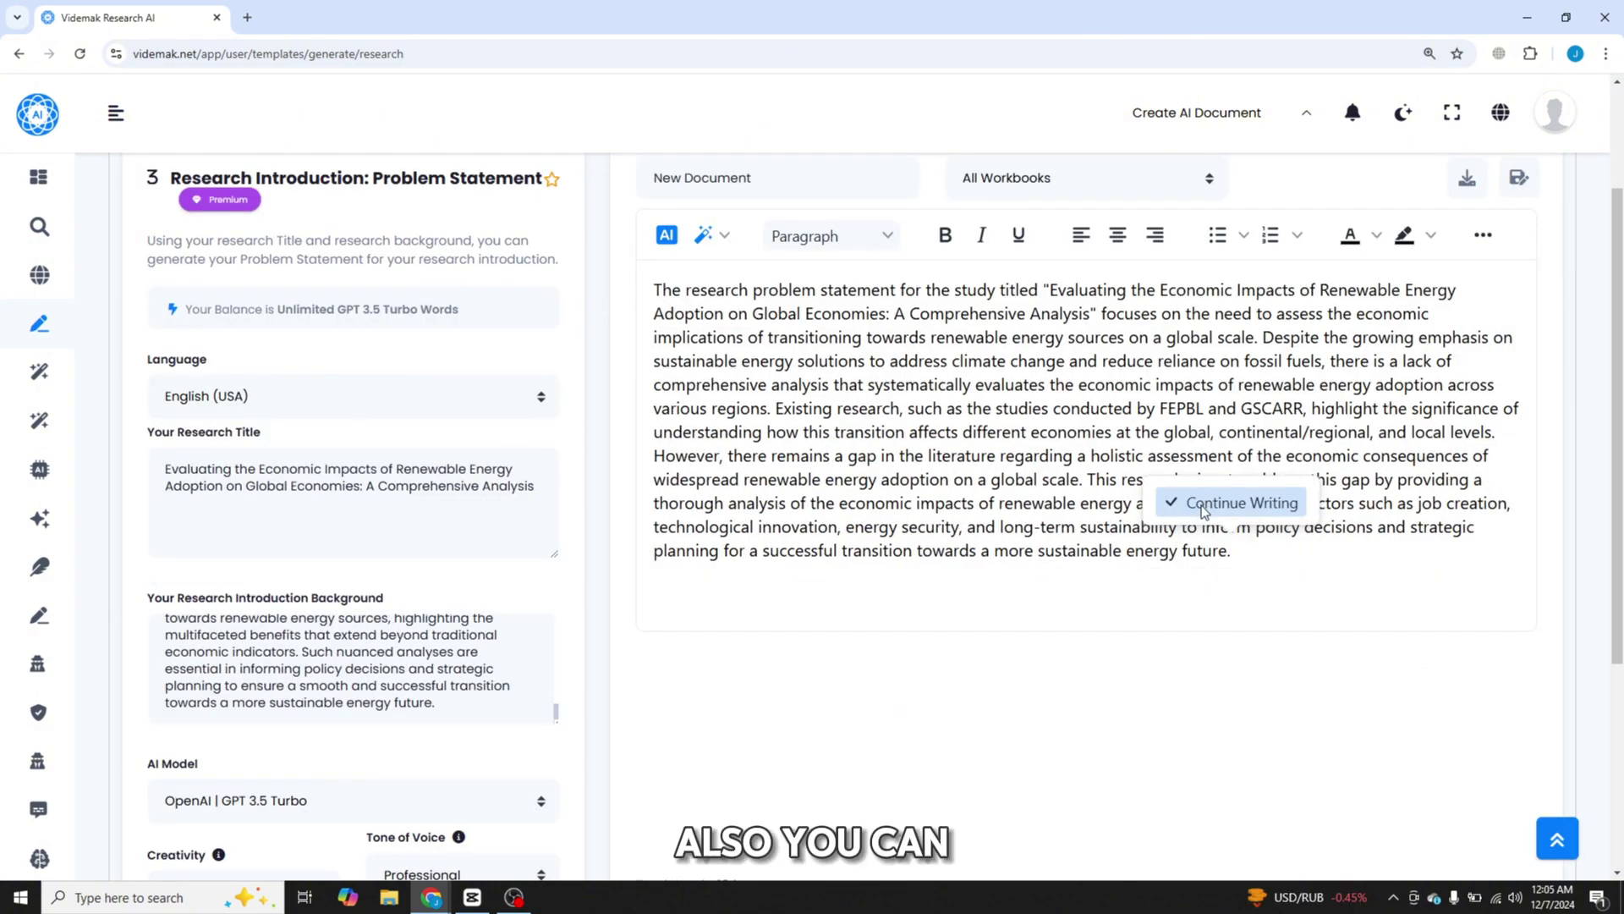
{"action": "scroll", "coordinate": [1202, 505], "scroll_direction": "up", "scroll_amount": 1}
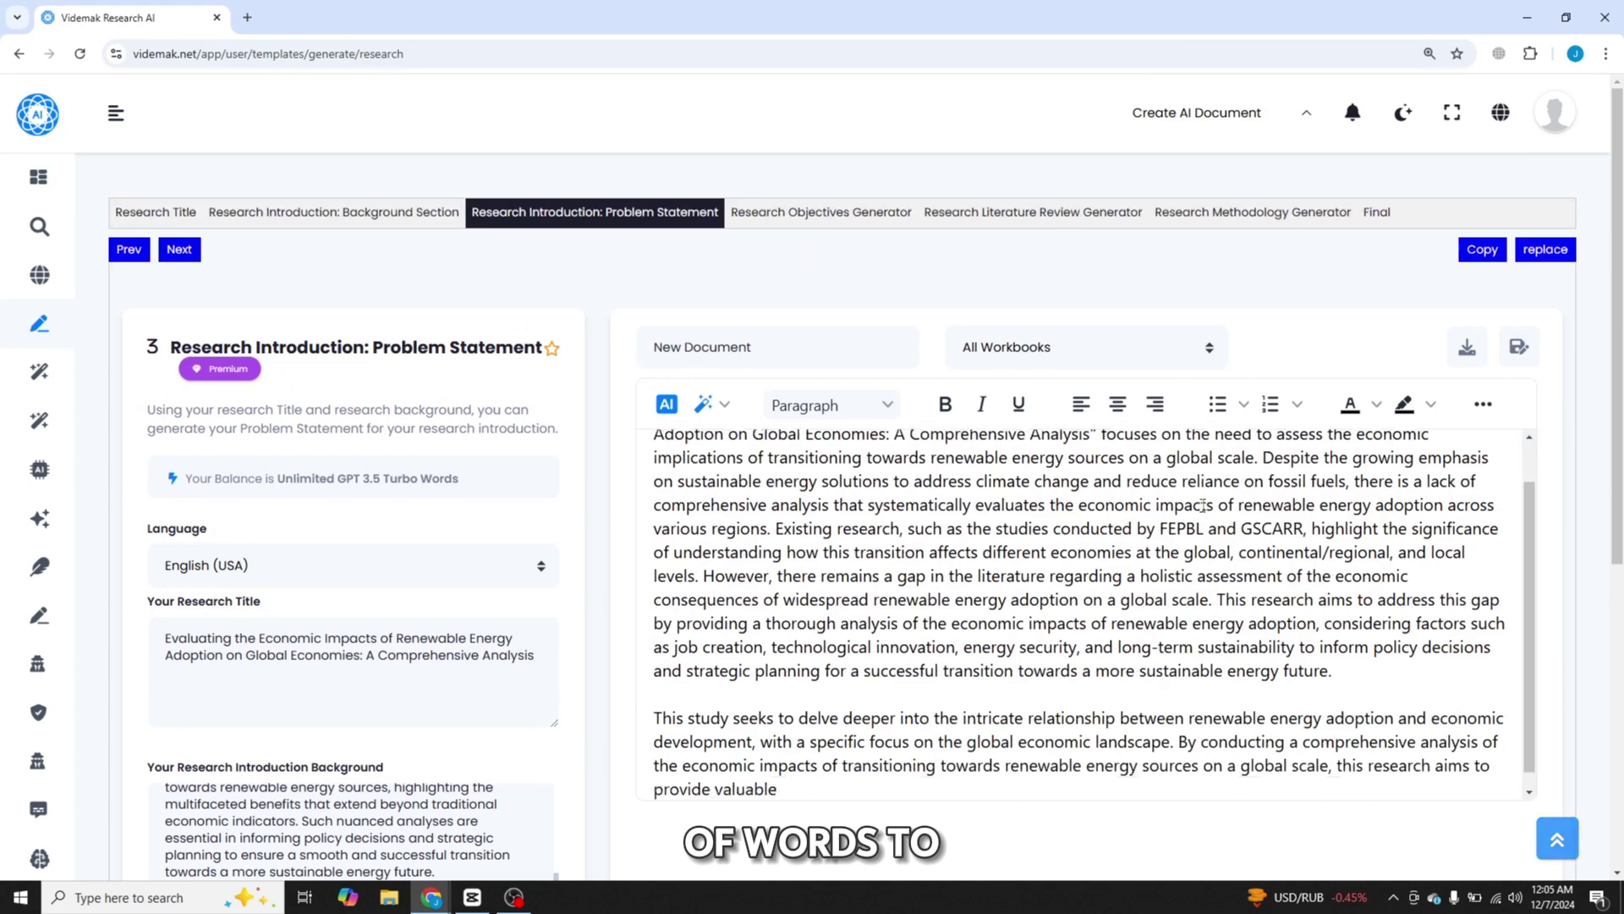
{"action": "scroll", "coordinate": [1206, 527], "scroll_direction": "down", "scroll_amount": 1}
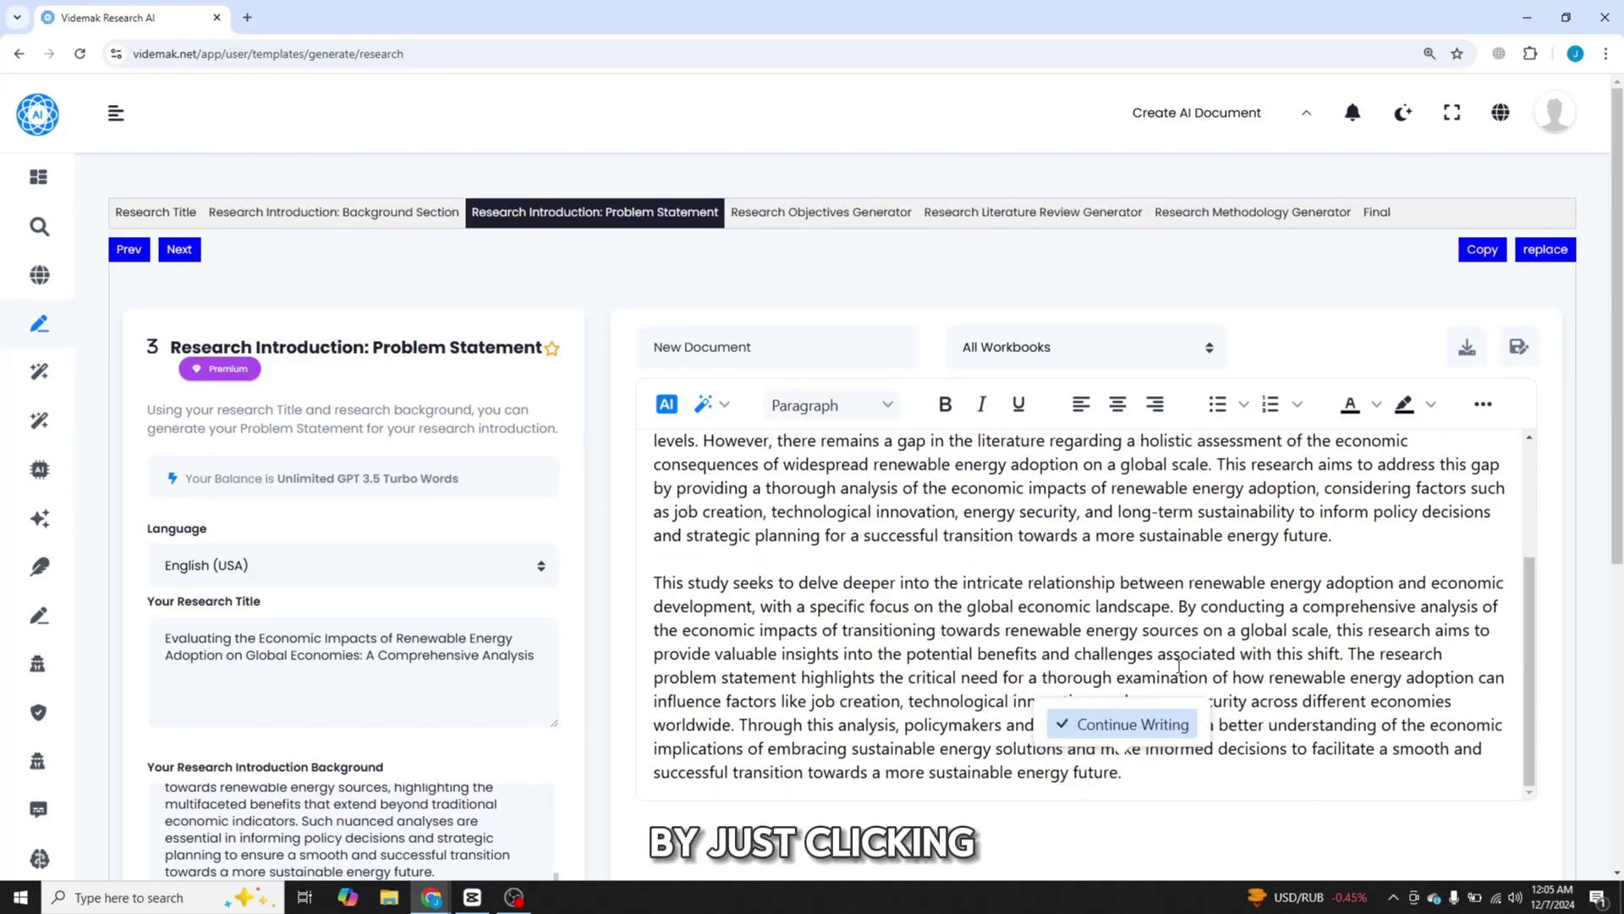
{"action": "left_click", "coordinate": [1162, 720]}
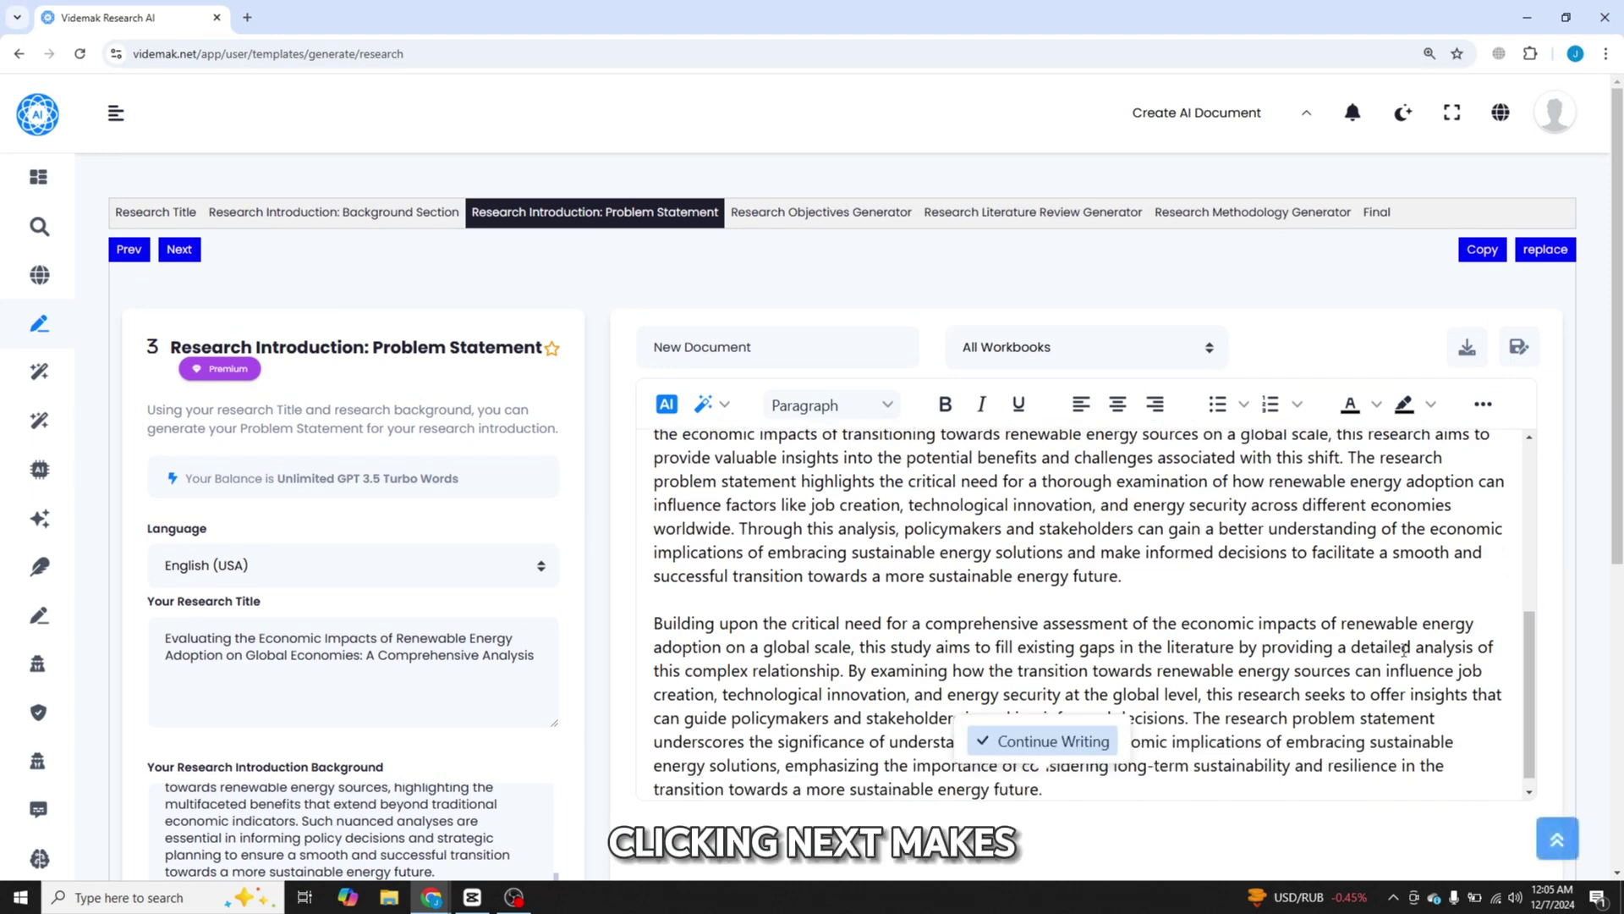
{"action": "scroll", "coordinate": [1398, 651], "scroll_direction": "up", "scroll_amount": 3}
{"action": "scroll", "coordinate": [1398, 651], "scroll_direction": "up", "scroll_amount": 2}
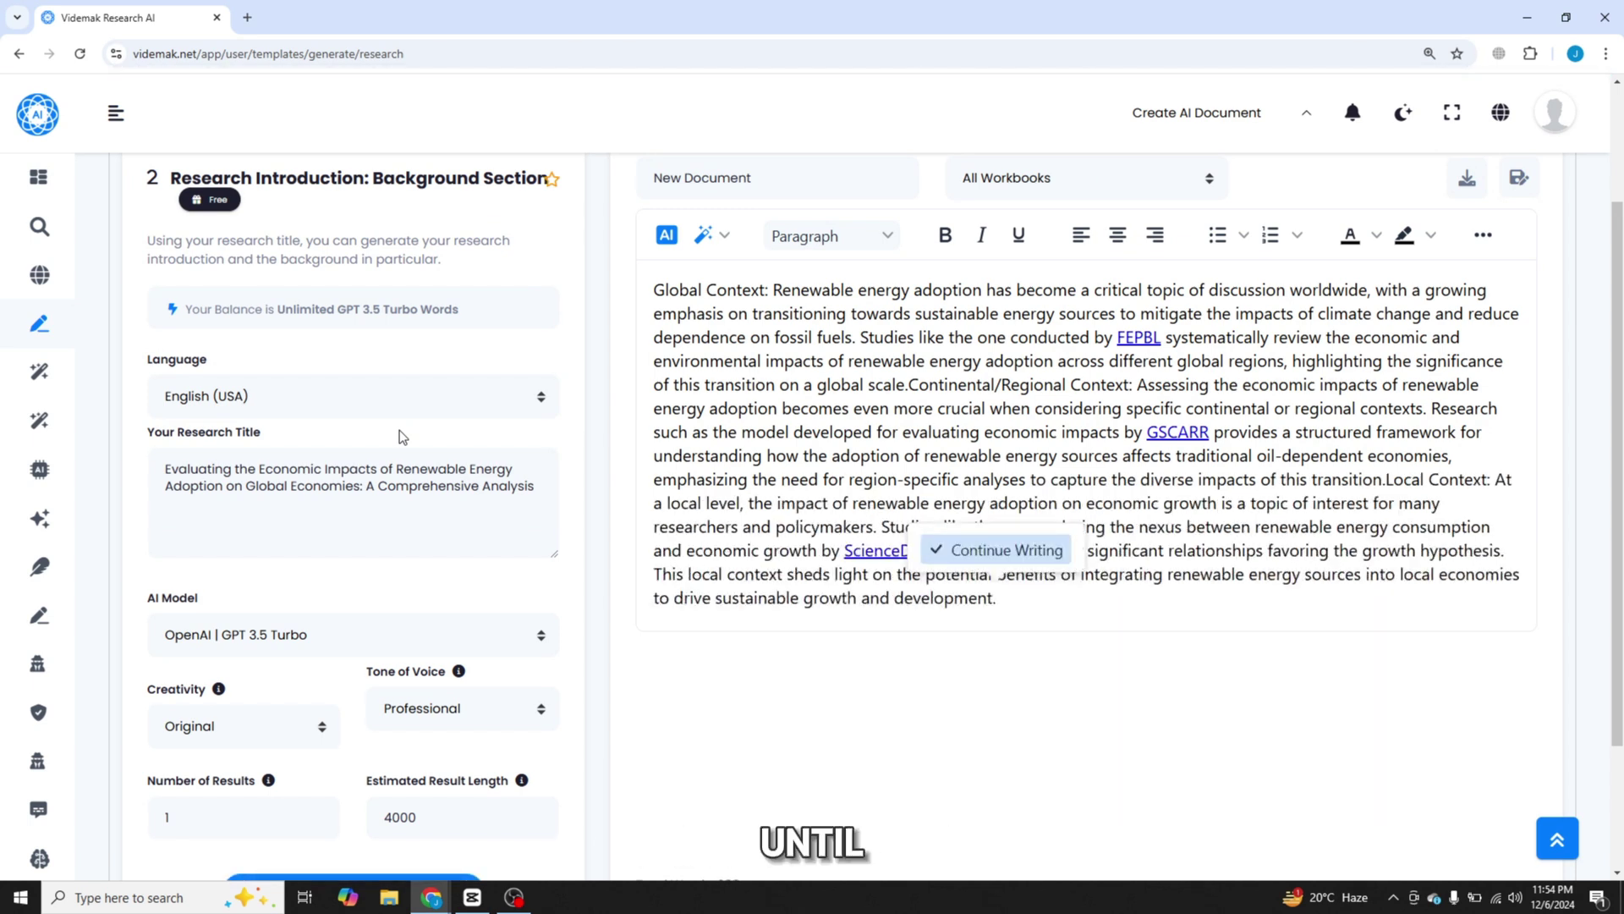
- Add a further AEE-cited paragraph to the background section
{"action": "left_click", "coordinate": [943, 550]}
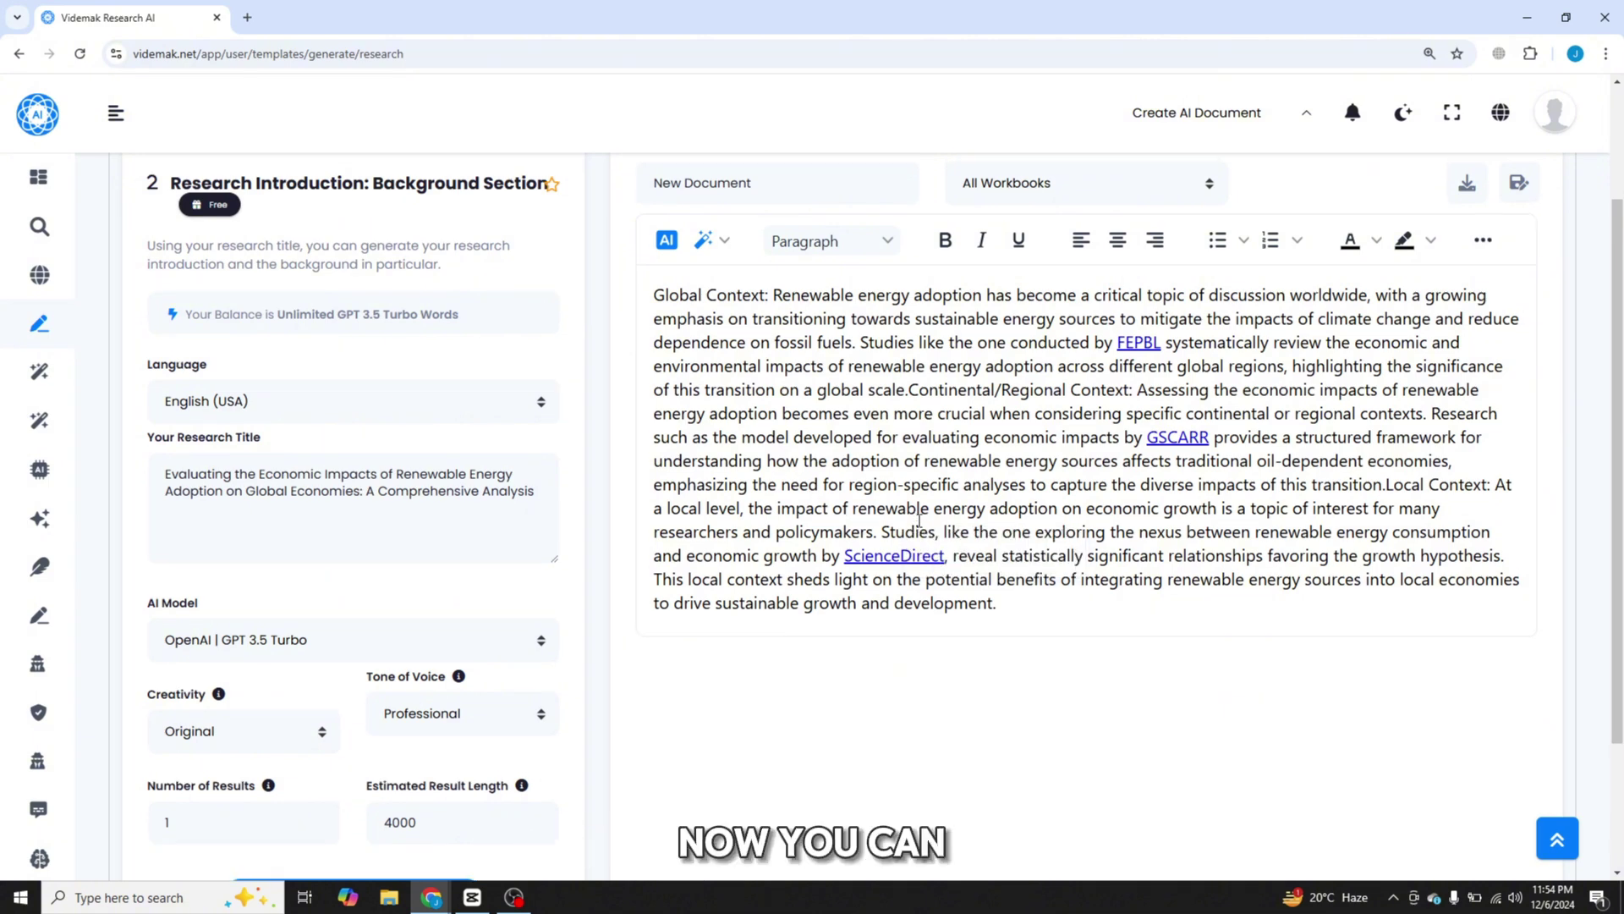
{"action": "scroll", "coordinate": [918, 521], "scroll_direction": "up", "scroll_amount": 2}
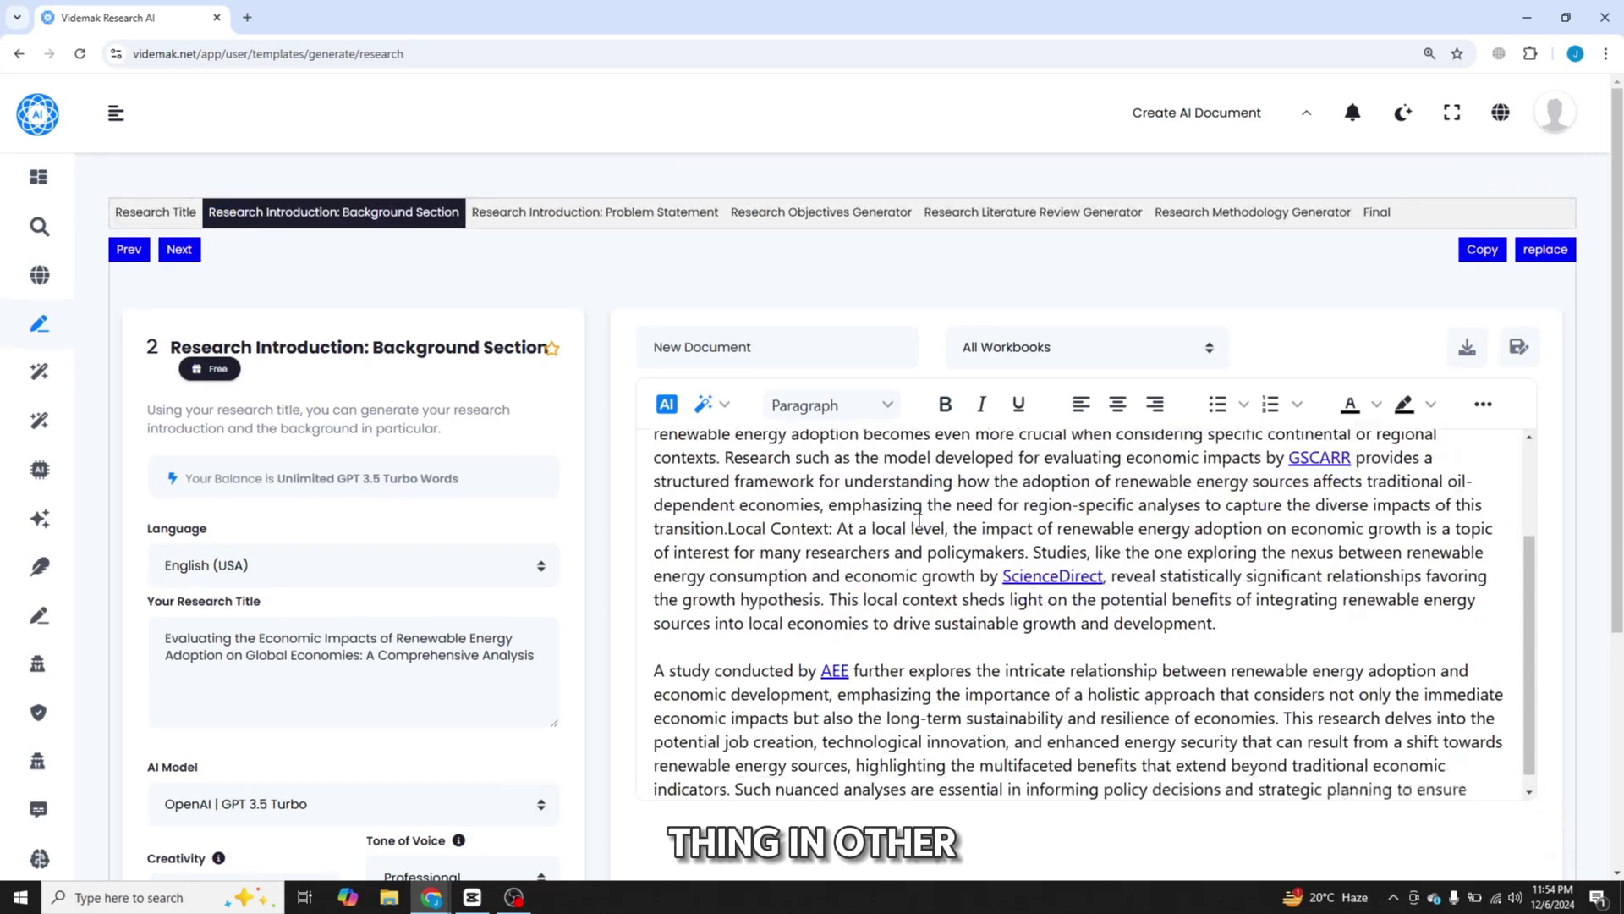
{"action": "scroll", "coordinate": [910, 560], "scroll_direction": "up", "scroll_amount": 3}
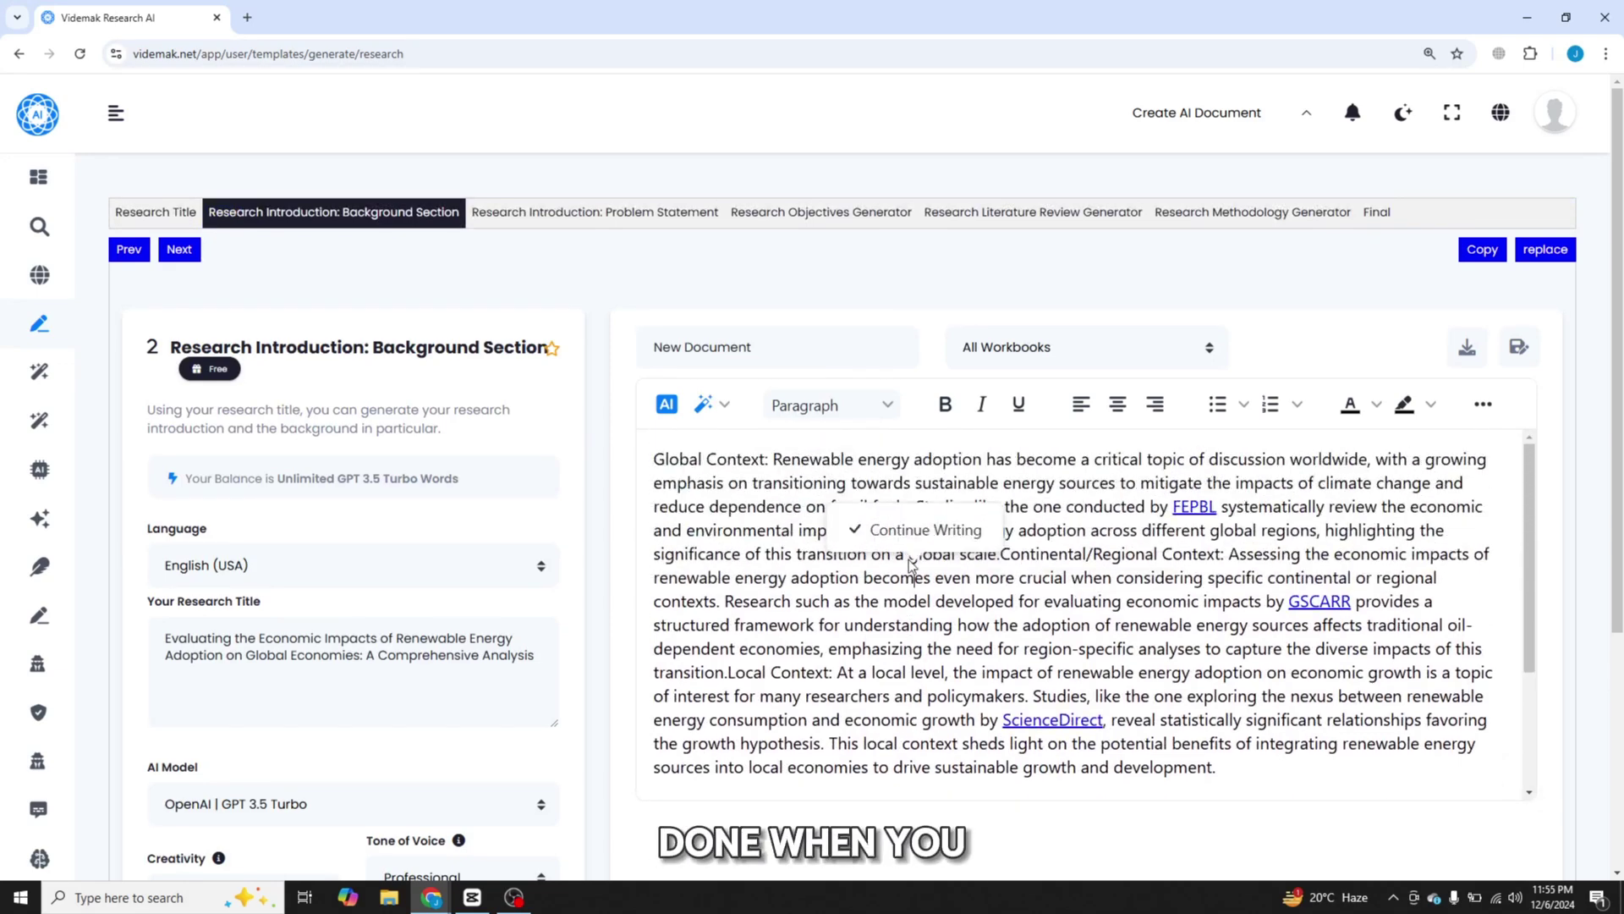
{"action": "right_click", "coordinate": [908, 565]}
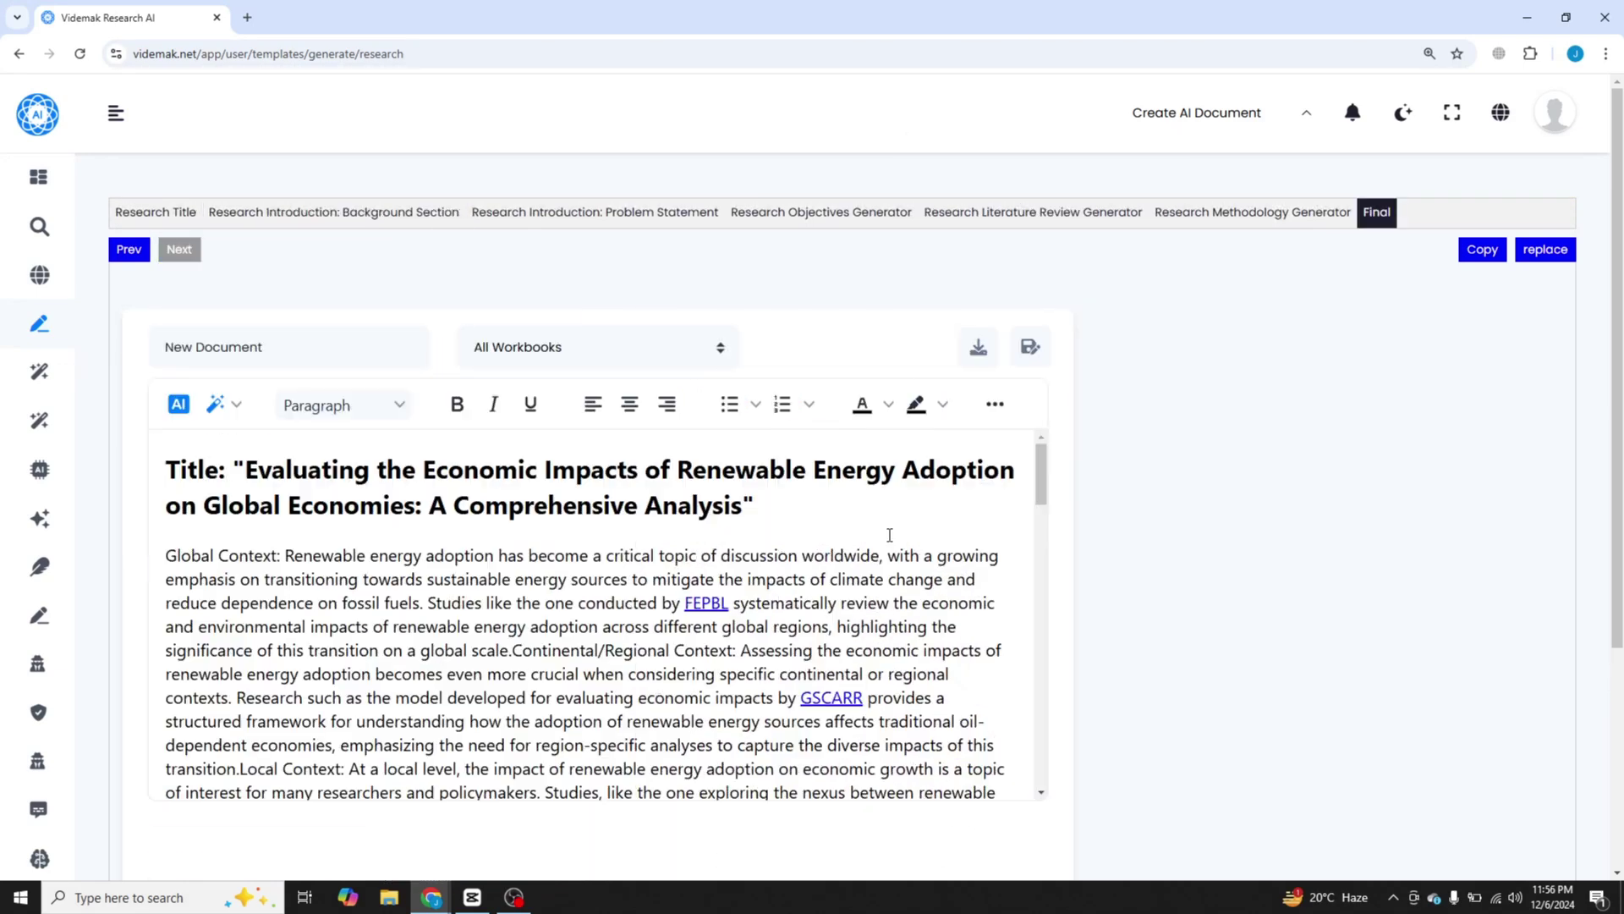
{"action": "scroll", "coordinate": [889, 535], "scroll_direction": "down", "scroll_amount": 2}
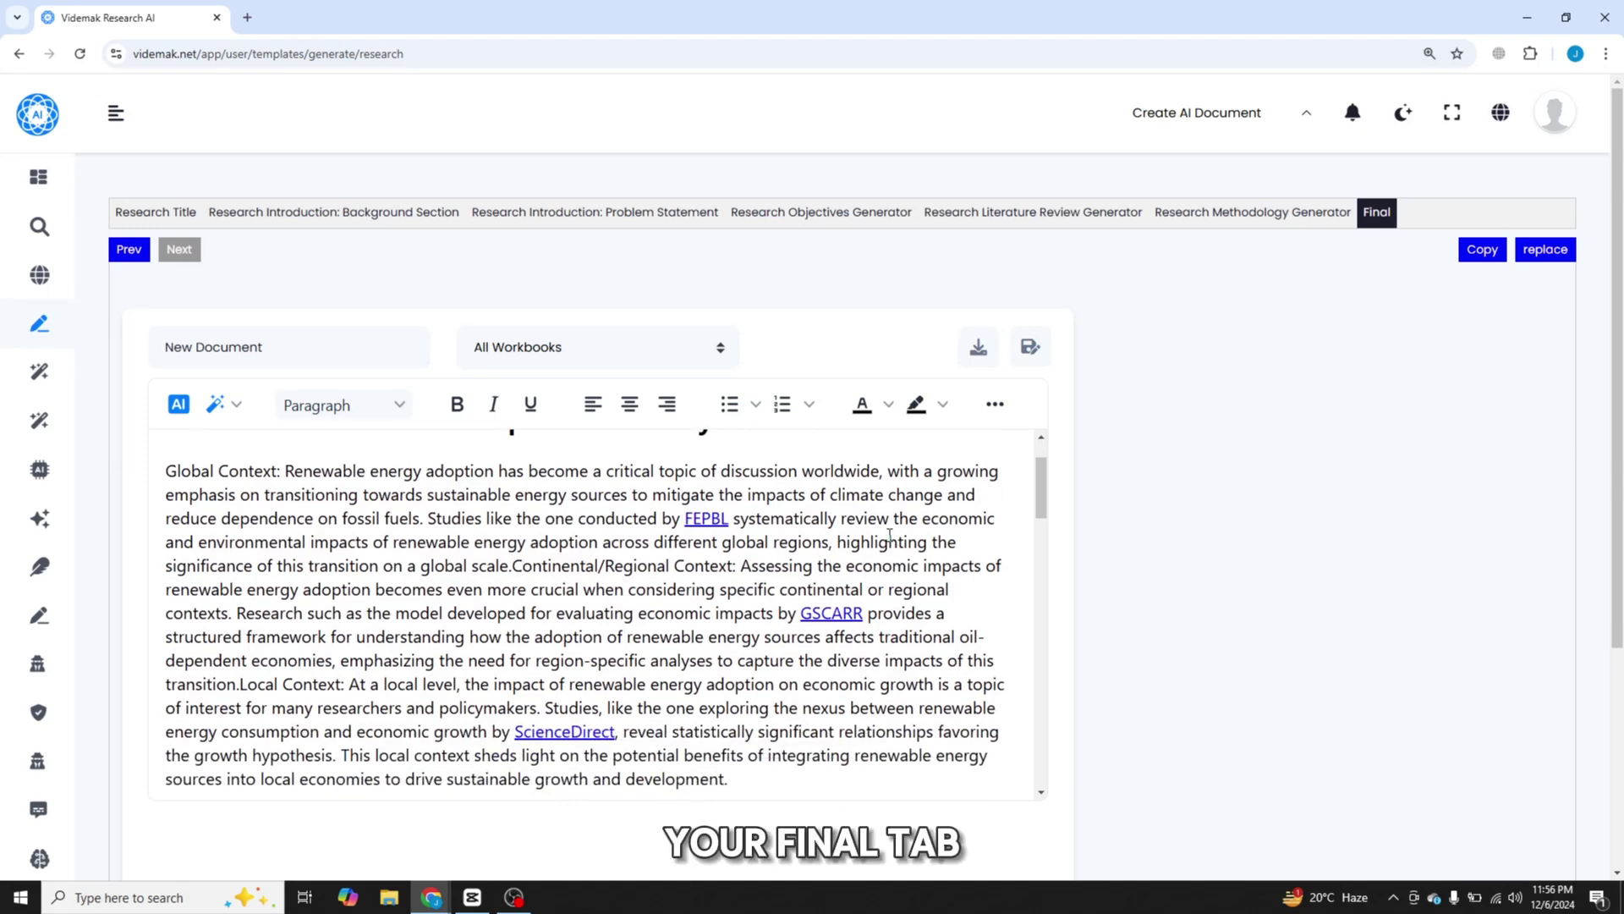
{"action": "scroll", "coordinate": [890, 537], "scroll_direction": "down", "scroll_amount": 2}
{"action": "scroll", "coordinate": [890, 536], "scroll_direction": "down", "scroll_amount": 2}
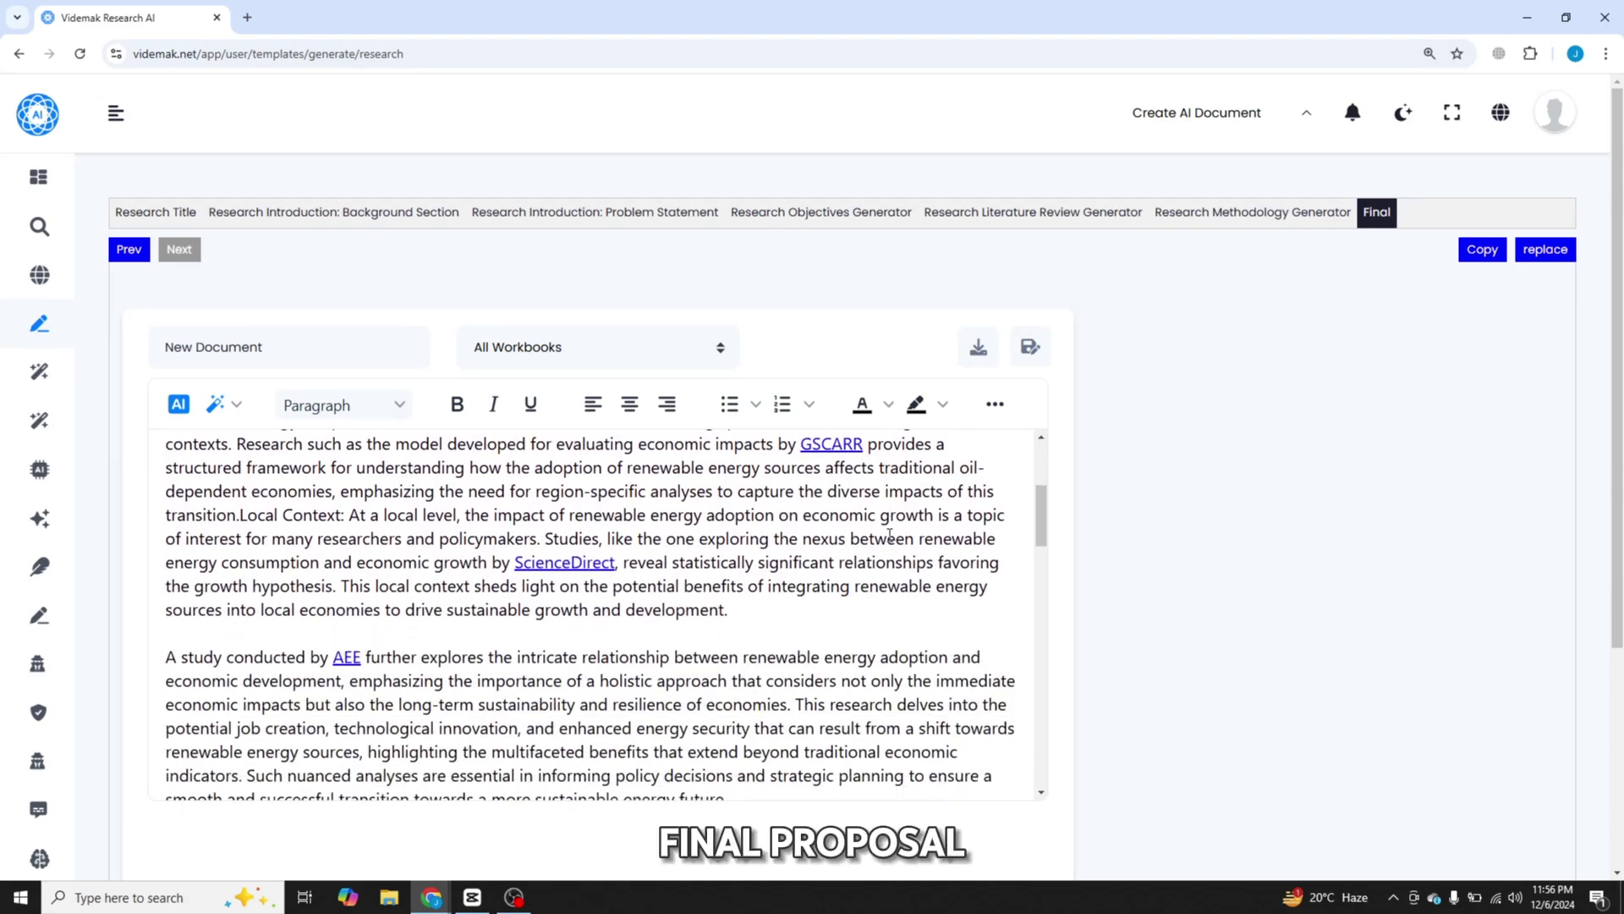
{"action": "scroll", "coordinate": [890, 534], "scroll_direction": "down", "scroll_amount": 2}
{"action": "scroll", "coordinate": [889, 534], "scroll_direction": "down", "scroll_amount": 2}
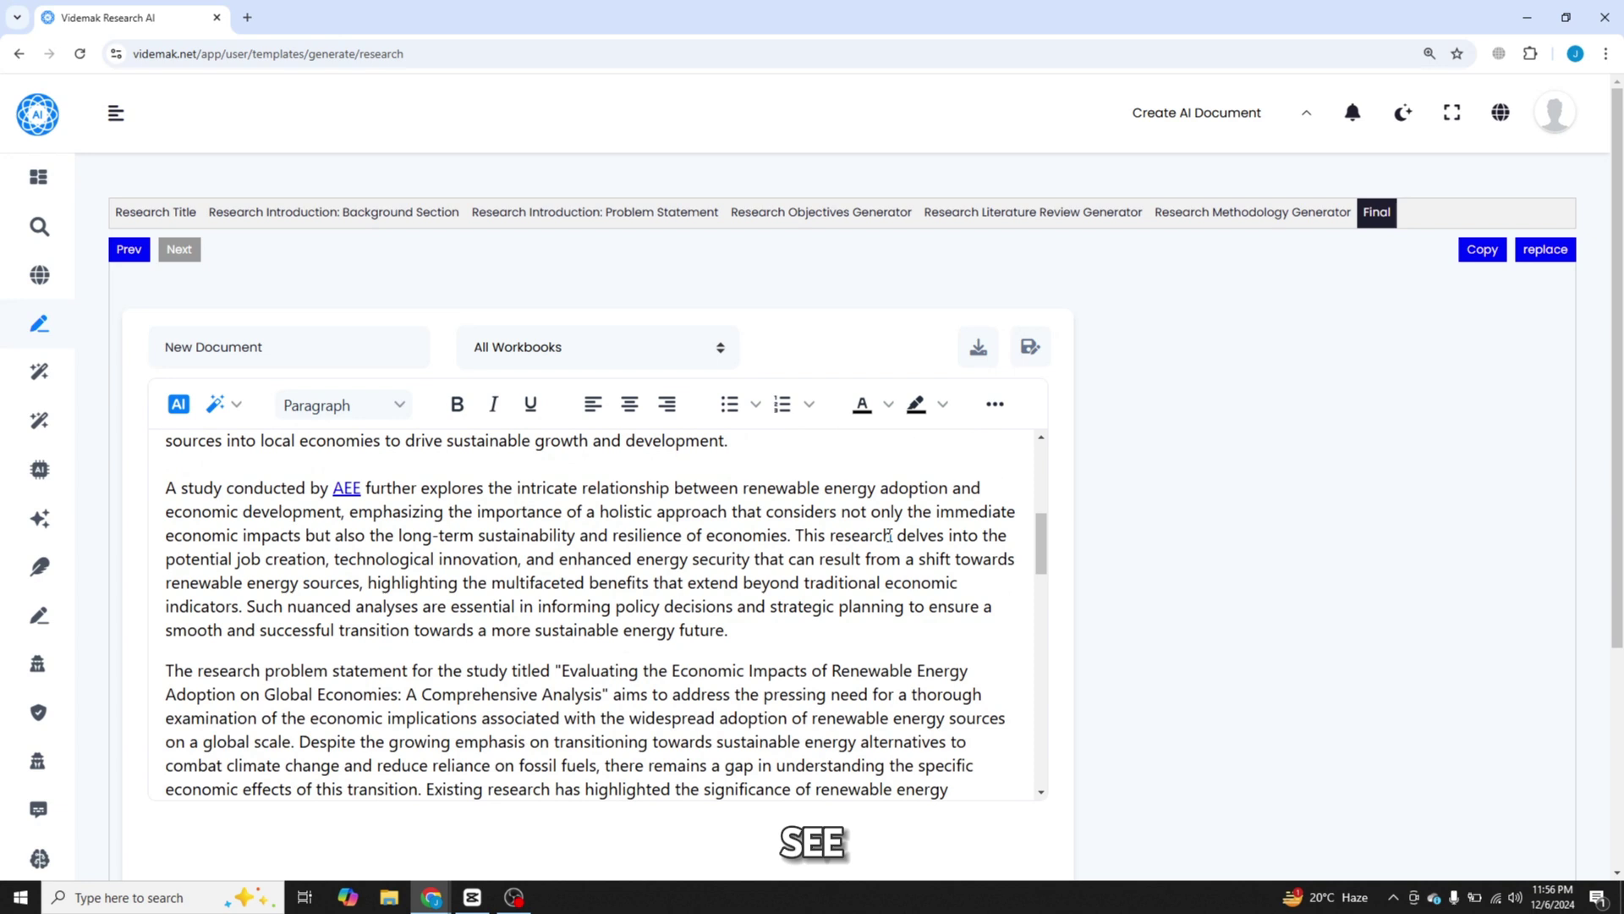
{"action": "scroll", "coordinate": [889, 534], "scroll_direction": "down", "scroll_amount": 2}
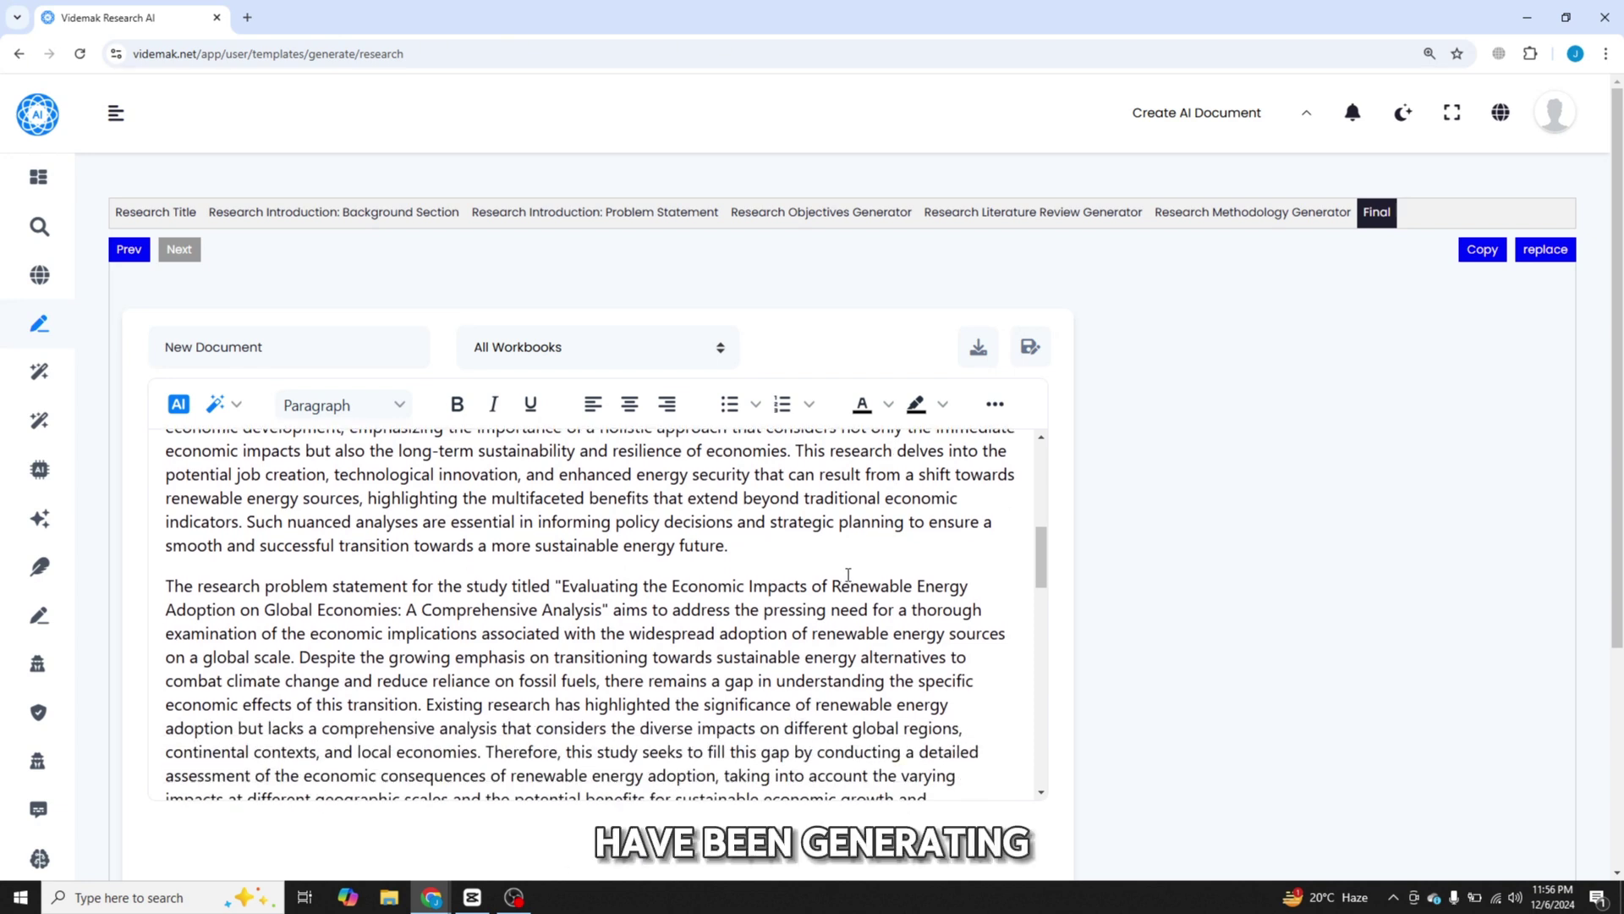
{"action": "scroll", "coordinate": [847, 574], "scroll_direction": "down", "scroll_amount": 2}
{"action": "scroll", "coordinate": [848, 575], "scroll_direction": "down", "scroll_amount": 2}
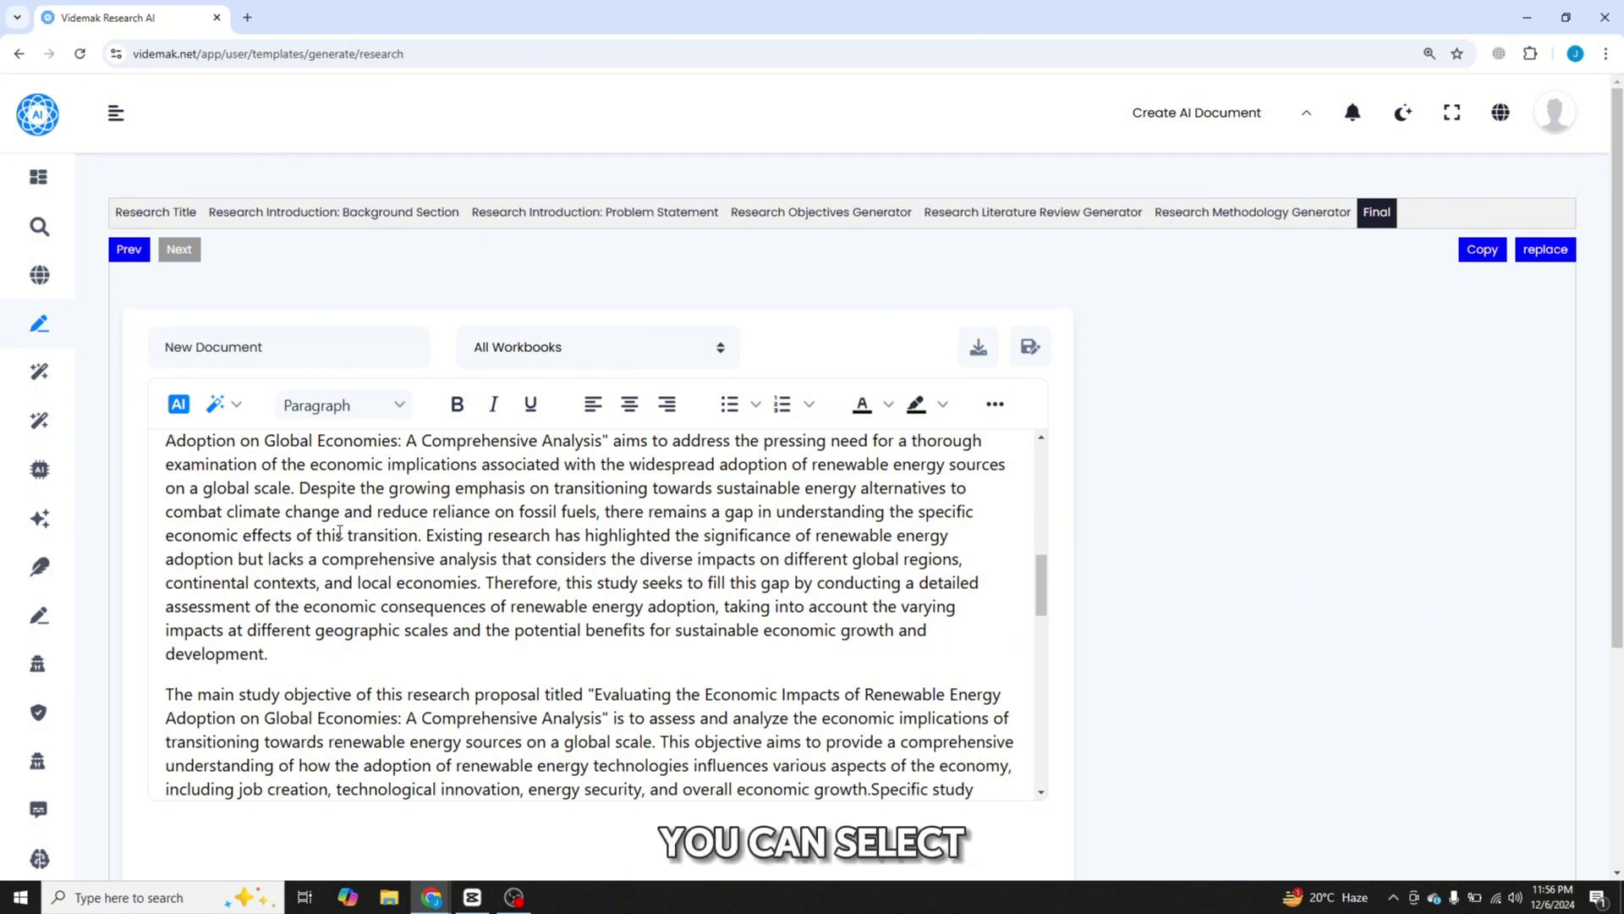
{"action": "scroll", "coordinate": [257, 588], "scroll_direction": "down", "scroll_amount": 2}
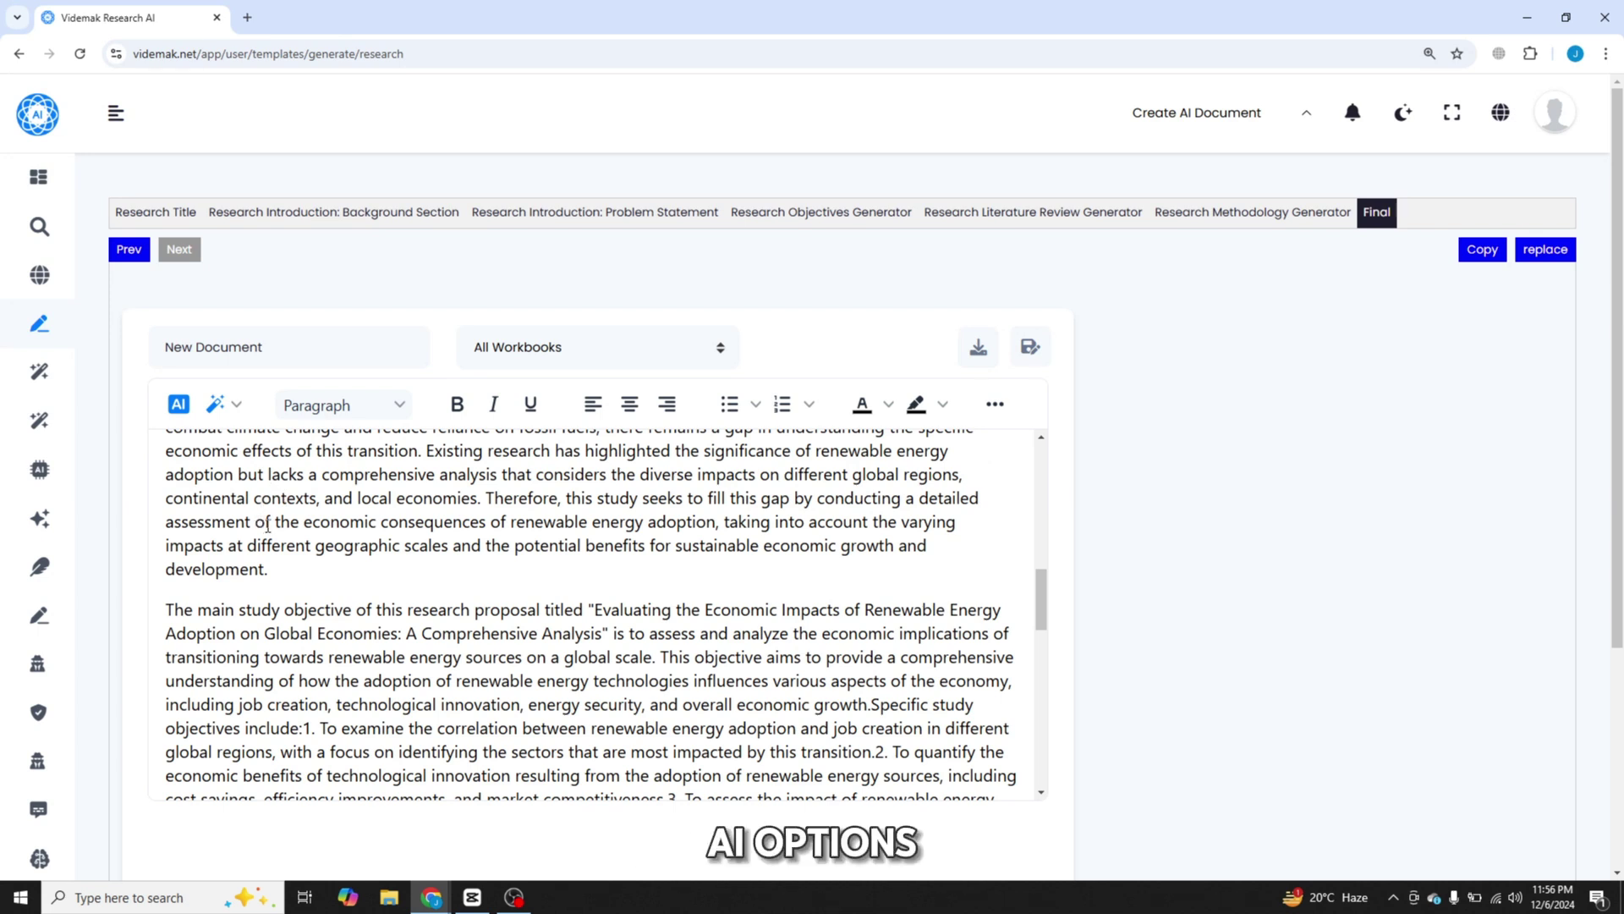
- Open the AI editing actions while reviewing the final proposal with its study objectives
{"action": "left_click", "coordinate": [216, 408]}
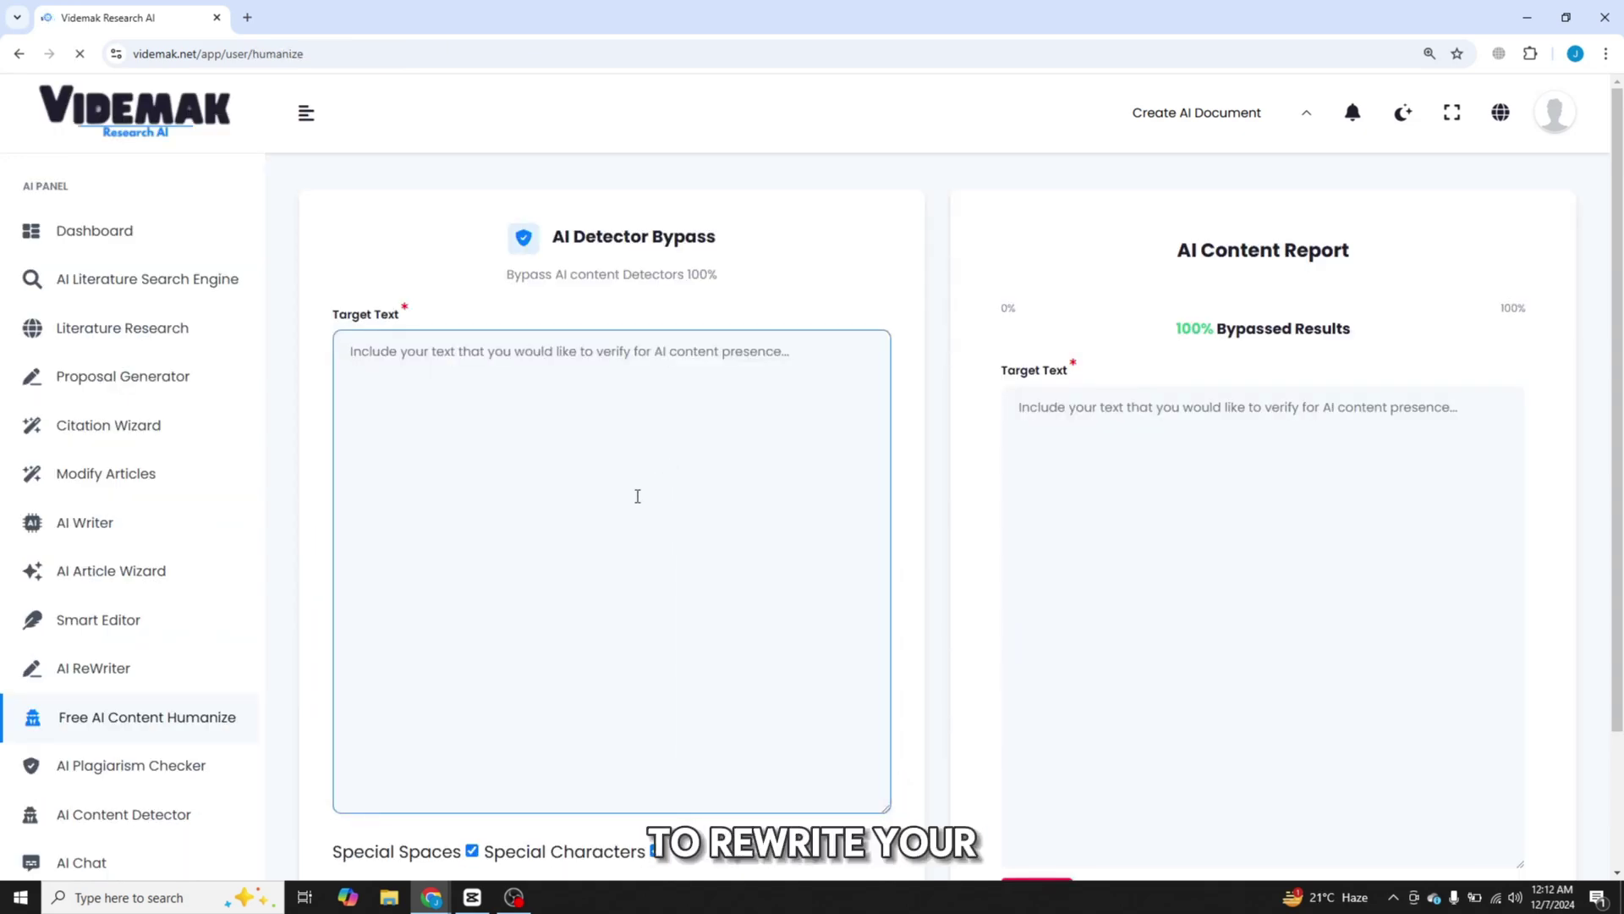
- Paste the study objectives into Target Text and humanize them to a 100% bypassed result
{"action": "left_click", "coordinate": [637, 497]}
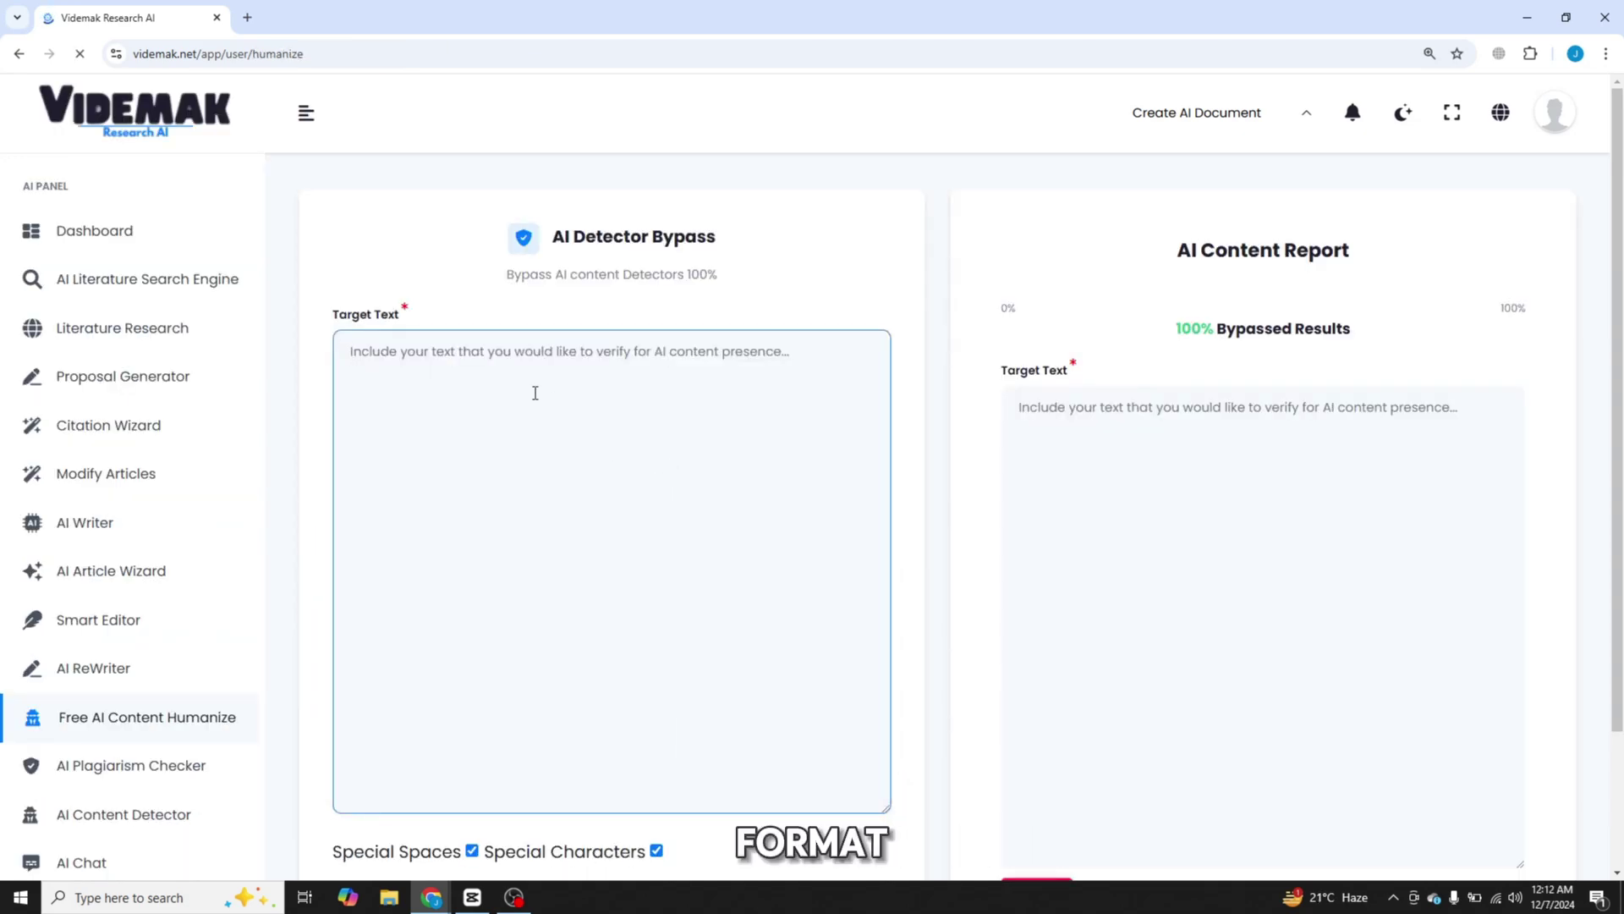
{"action": "type", "text": "Main Study Objective:The main study objective of the research proposal titled \"Evaluating the Economic Impacts of Renewable Energy Adoption on Global Economies: A Comprehensive Analysis\" is to assess and analyze the economic implications of transitioning towards renewable energy sources on a global scale. This objective aims to provide a comprehensive understanding of how the adoption of renewable energy technologies influences various aspects of the economy, including job creation, technological innovation, energy security, and overall economic growth.Specific Study Objectives:1. To examine the correlation between renewable energy adoption and job creation in different global regions, with a focus on identifying the sectors that are most impacted by this transition.2. To quantify the economic benefits of technological innovation resulting from the adoption of renewable energy sources, including cost savings, efficiency improvements, and market competitiveness.3. To assess the impact of renewable energy adoption on energy security, analyzing how diversification of energy sources can enhance resilience and reduce vulnerability to supply disruptions.4. To evaluate the long-term sustainability and resilience of economies following the shift towards renewable energy, considering factors such as environmental conservation, social equity, and resource management.5. To compare the economic performance of countries that have embraced renewable energy adoption with those that have not, highlighting the potential advantages and challenges associated with this transition.These specific study objectives will guide the research process towards generating actionable insights that can inform policy decisions and strategic planning for a successful transition towards a more sustainable energy future."}
{"action": "scroll", "coordinate": [586, 506], "scroll_direction": "down", "scroll_amount": 1}
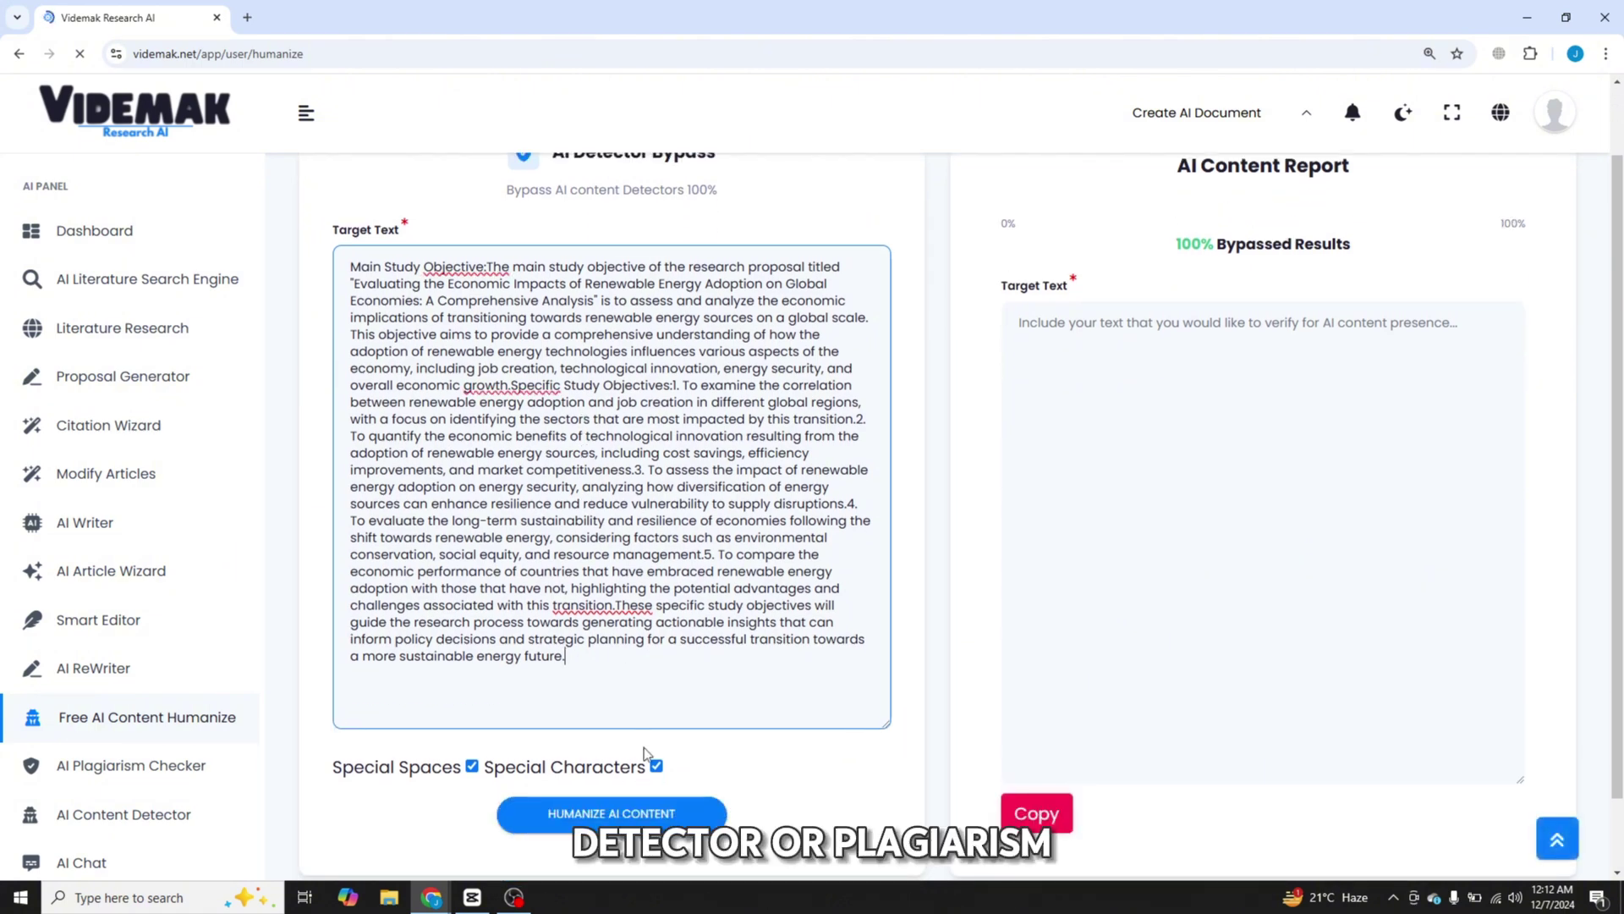
{"action": "left_click", "coordinate": [648, 806]}
{"action": "scroll", "coordinate": [660, 634], "scroll_direction": "up", "scroll_amount": 1}
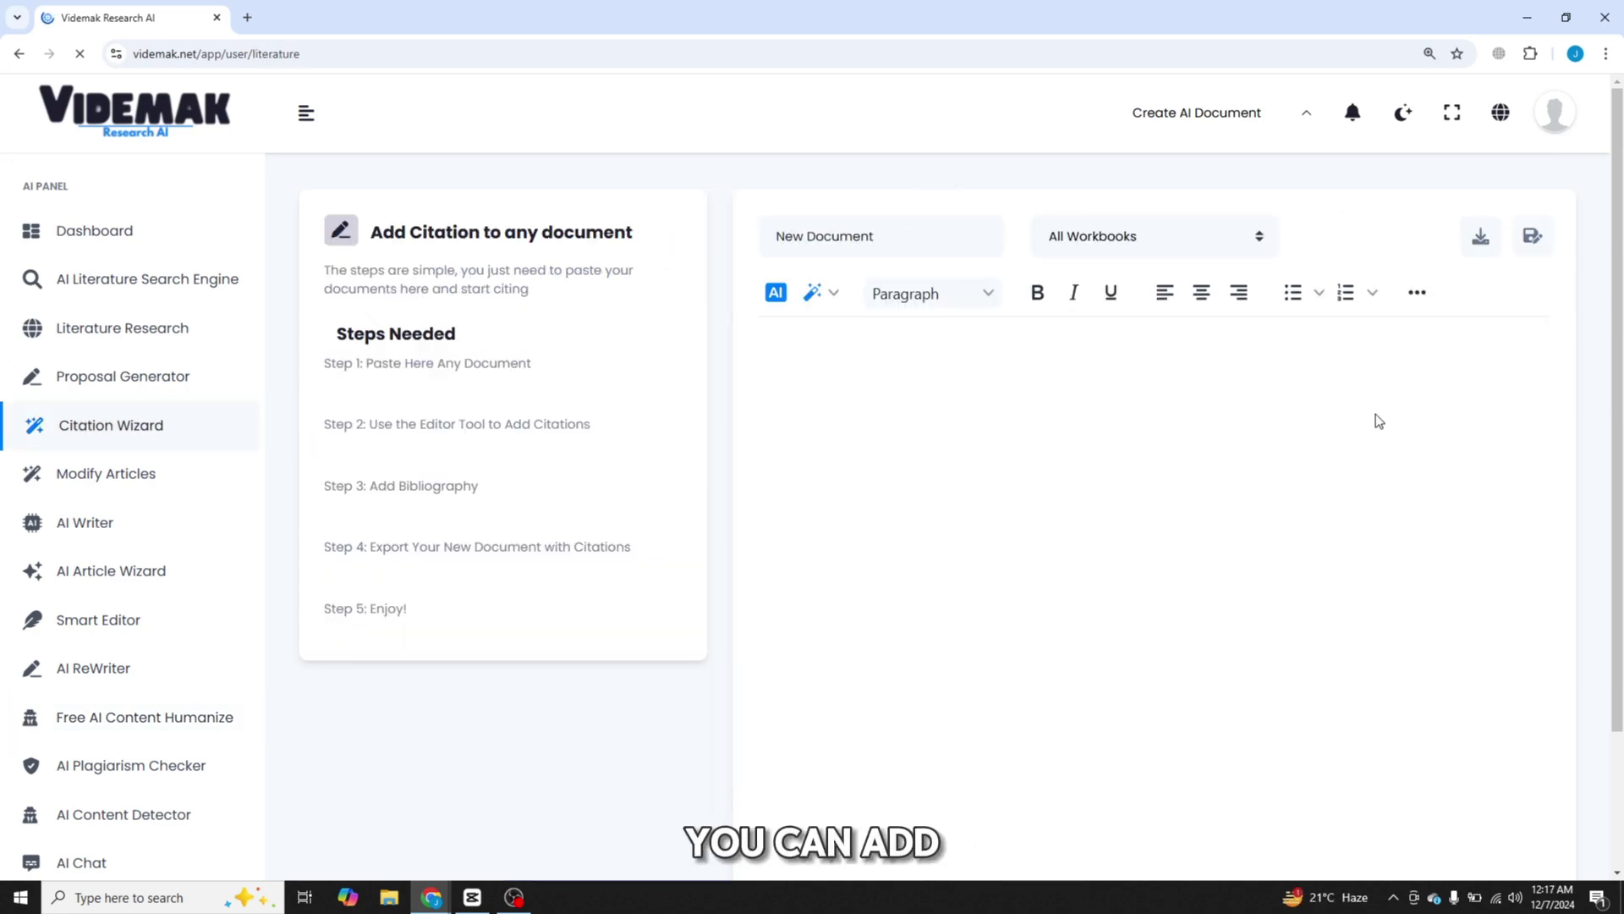
- Paste the proposal into the Citation Wizard editor and begin selecting the problem statement paragraph
{"action": "key", "text": "ctrl+v"}
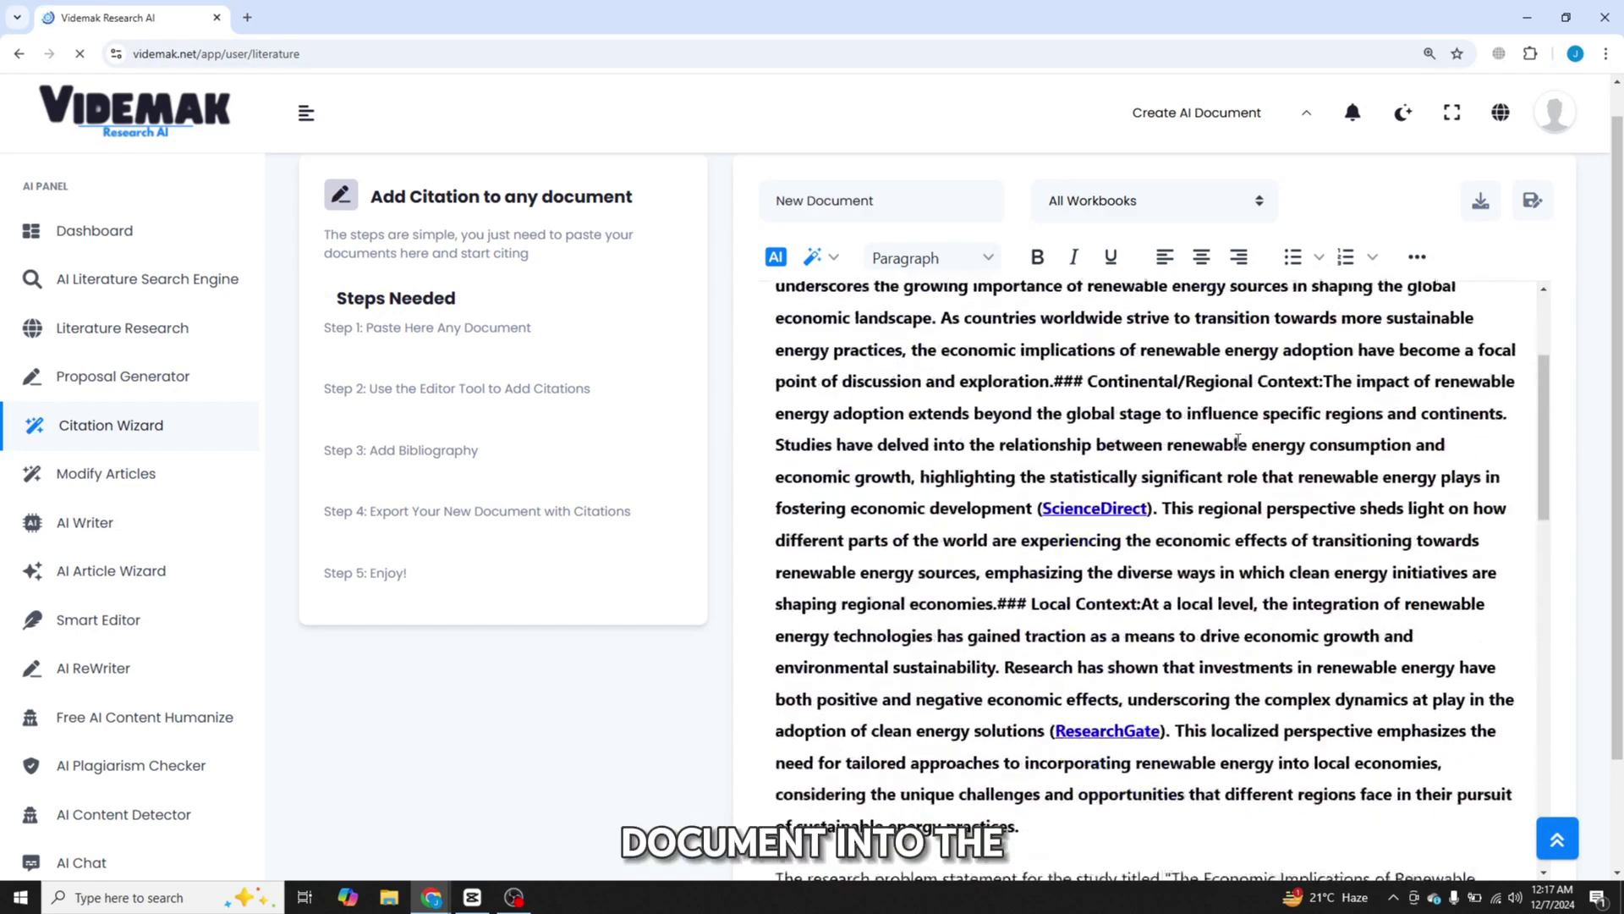
{"action": "scroll", "coordinate": [1238, 440], "scroll_direction": "down", "scroll_amount": 2}
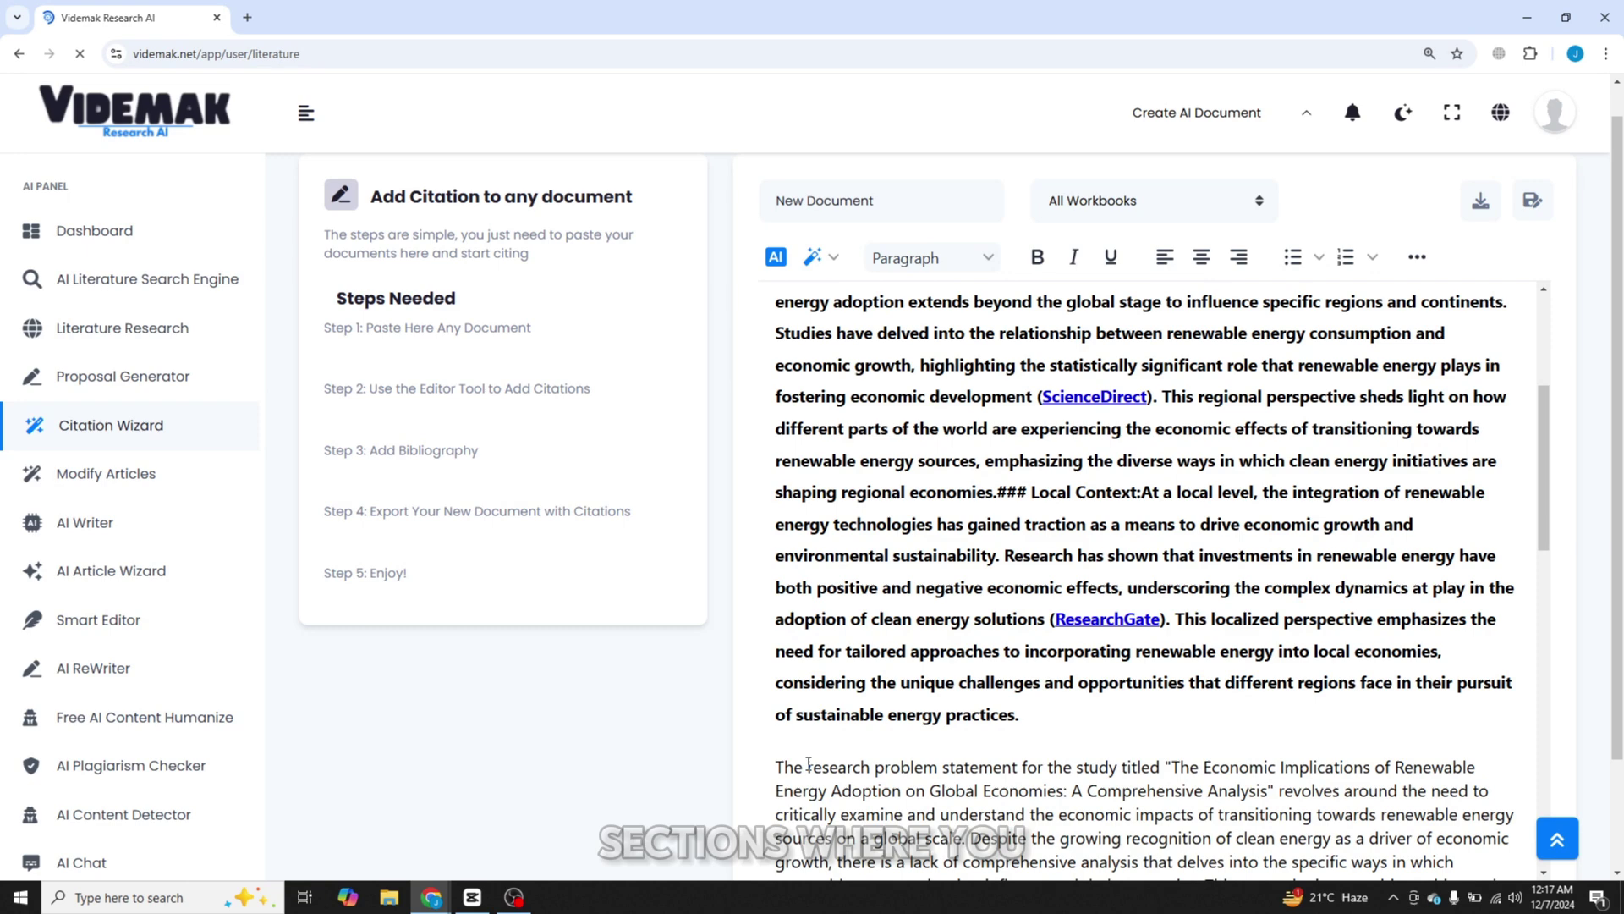
{"action": "left_click_drag", "start_coordinate": [777, 767], "coordinate": [1436, 751]}
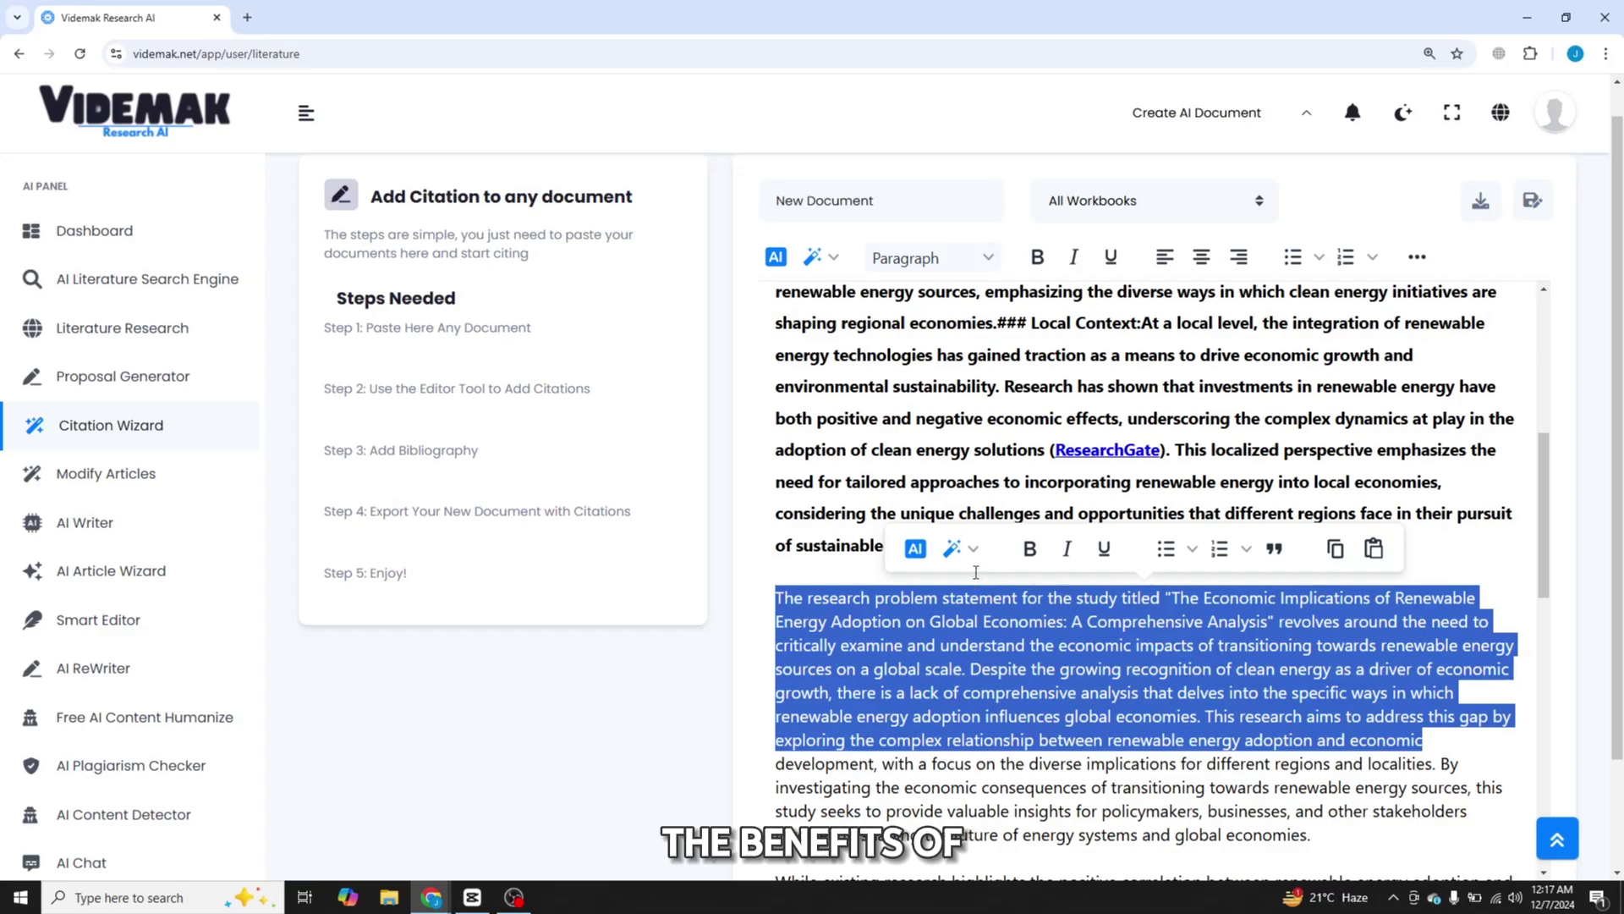
- Select the problem paragraph's first sentence and add the Elnaz Kabir et al. 2023 citation
{"action": "left_click", "coordinate": [839, 593]}
{"action": "left_click_drag", "start_coordinate": [777, 598], "coordinate": [1261, 645]}
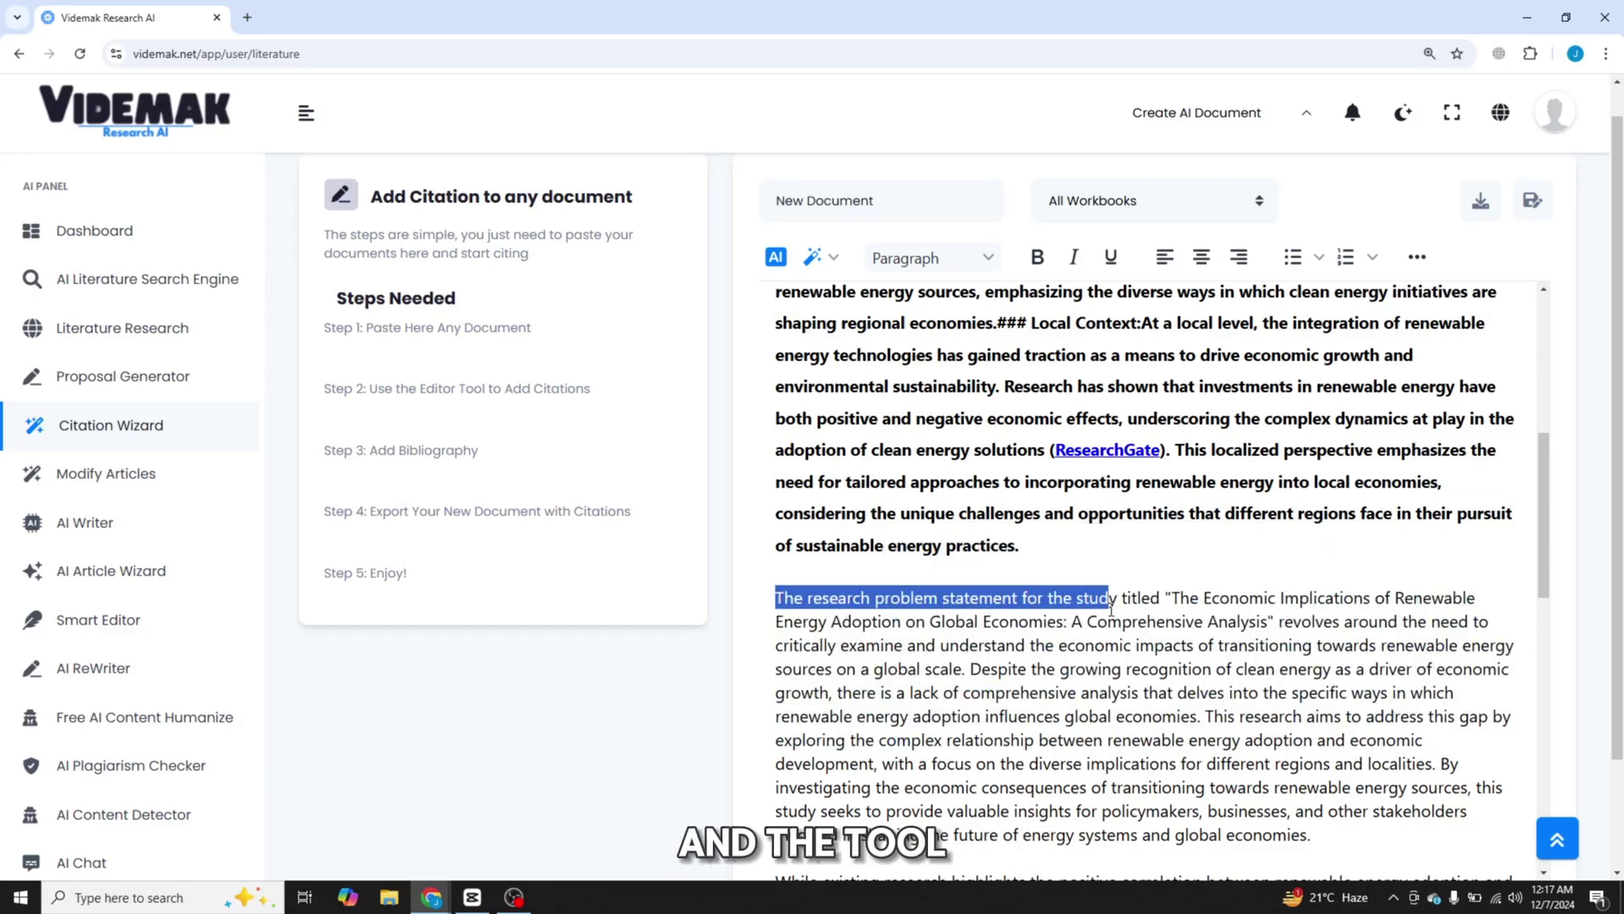
{"action": "left_click_drag", "start_coordinate": [1044, 647], "coordinate": [972, 668]}
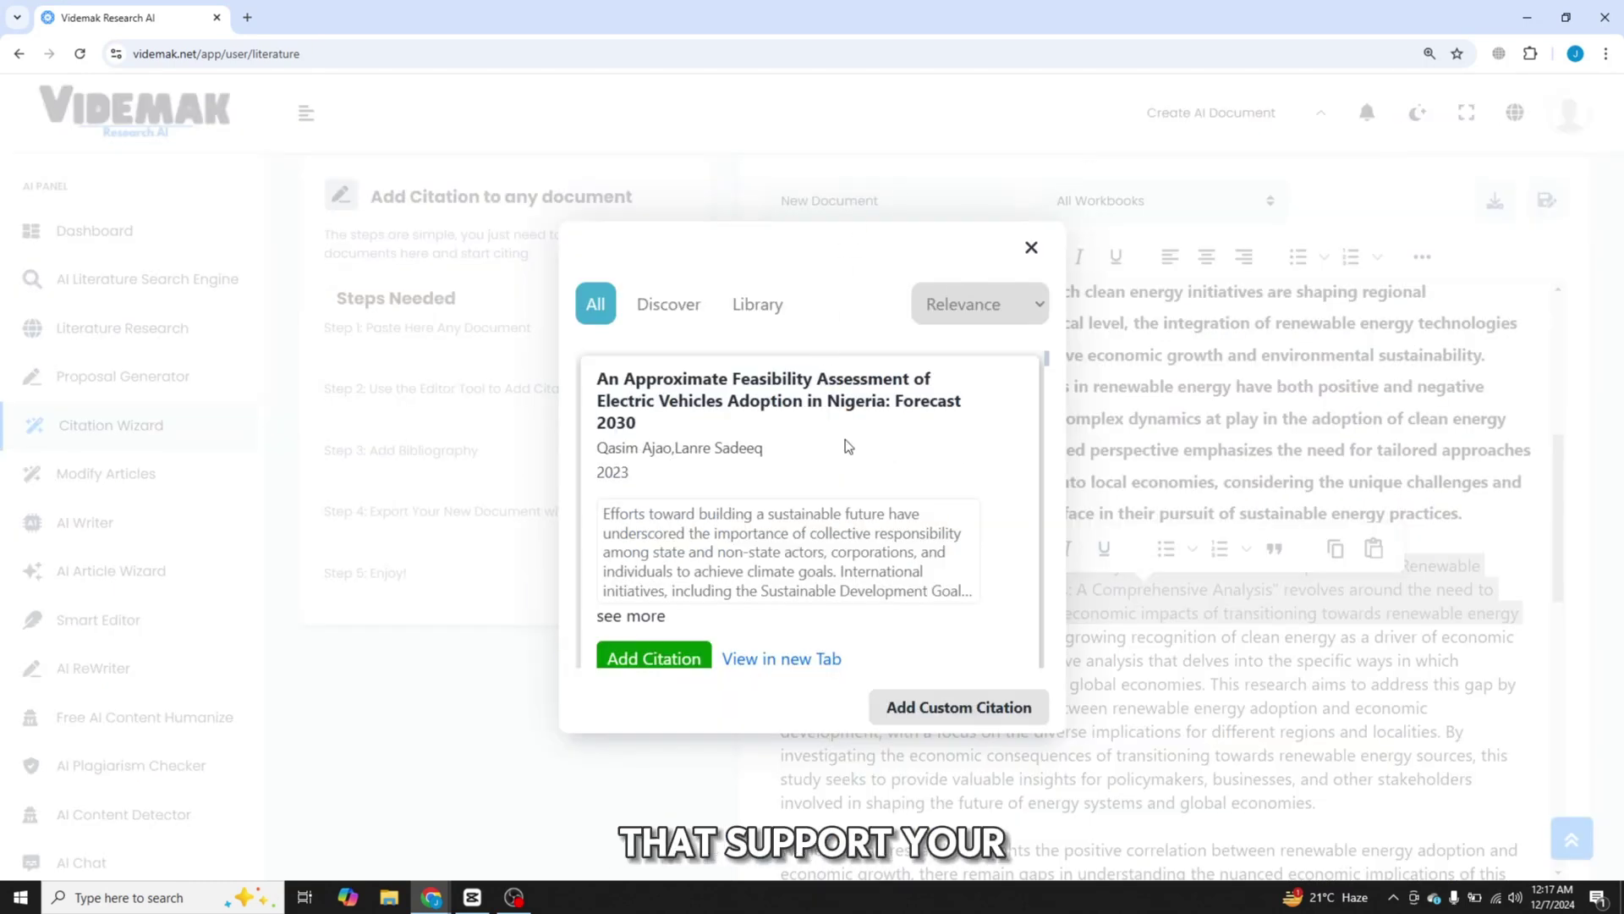
{"action": "scroll", "coordinate": [848, 471], "scroll_direction": "down", "scroll_amount": 1}
{"action": "scroll", "coordinate": [848, 465], "scroll_direction": "down", "scroll_amount": 2}
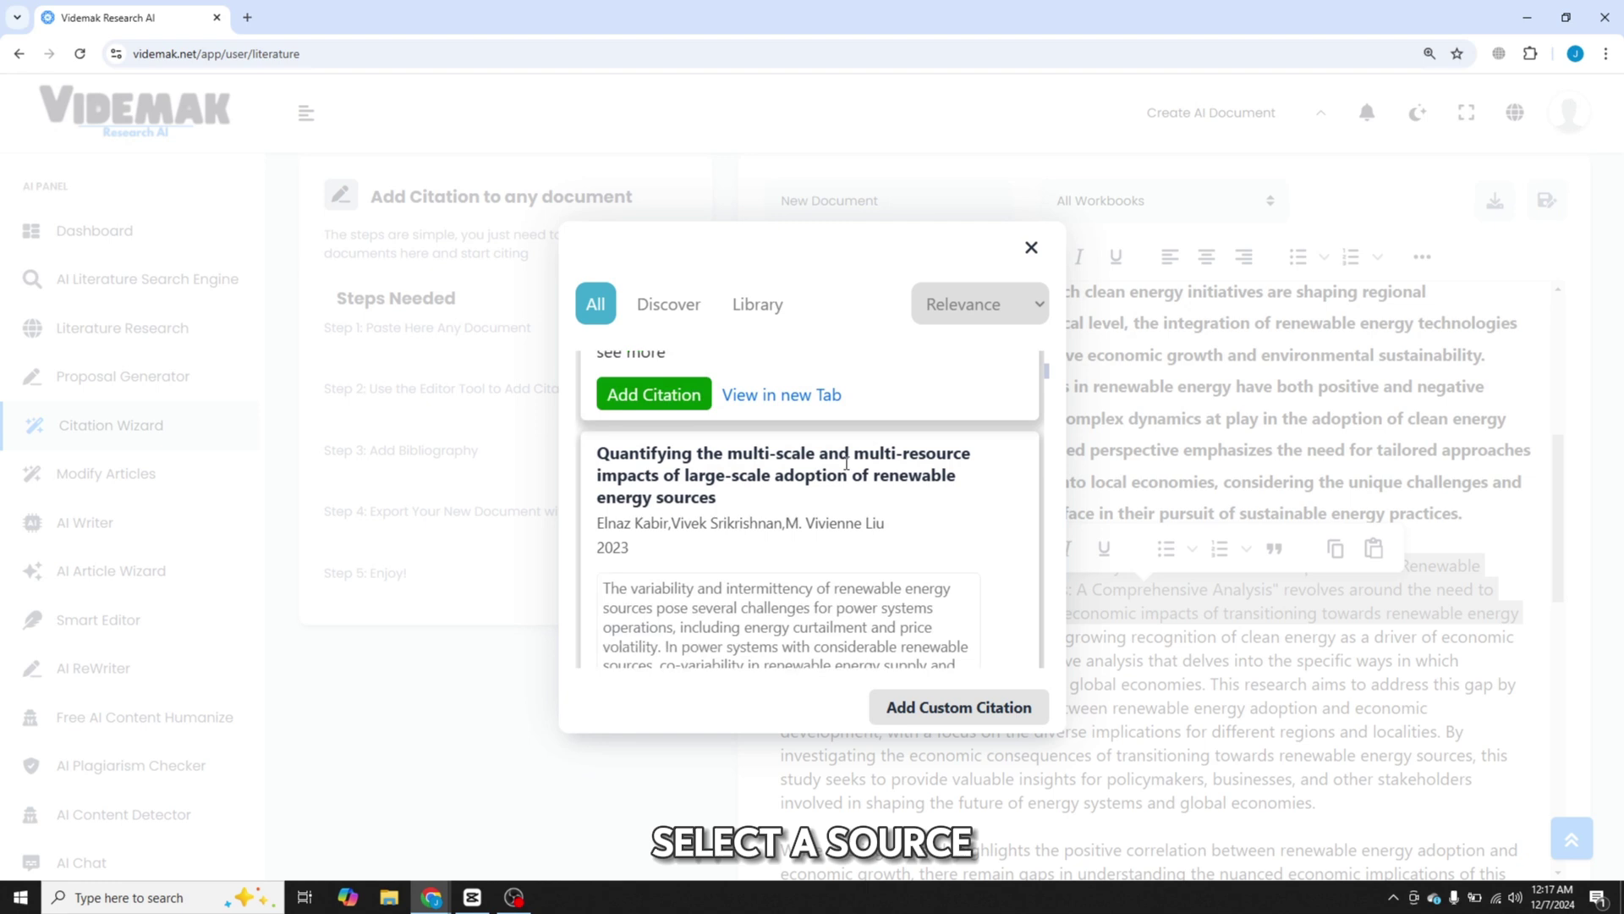
{"action": "scroll", "coordinate": [849, 472], "scroll_direction": "down", "scroll_amount": 1}
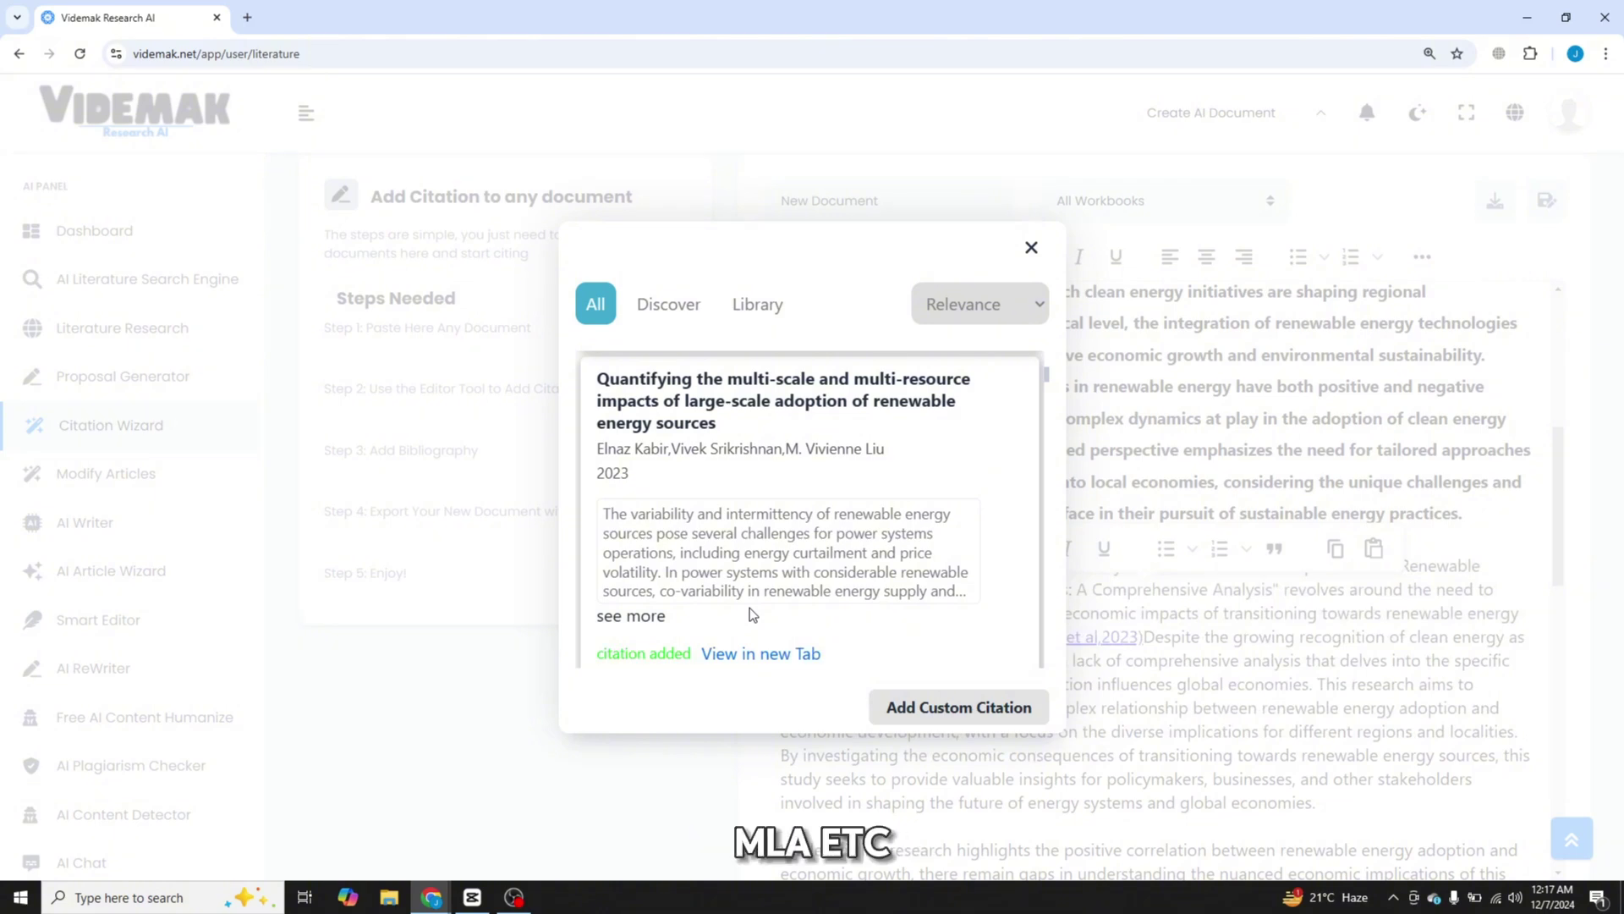
{"action": "key", "text": "Escape"}
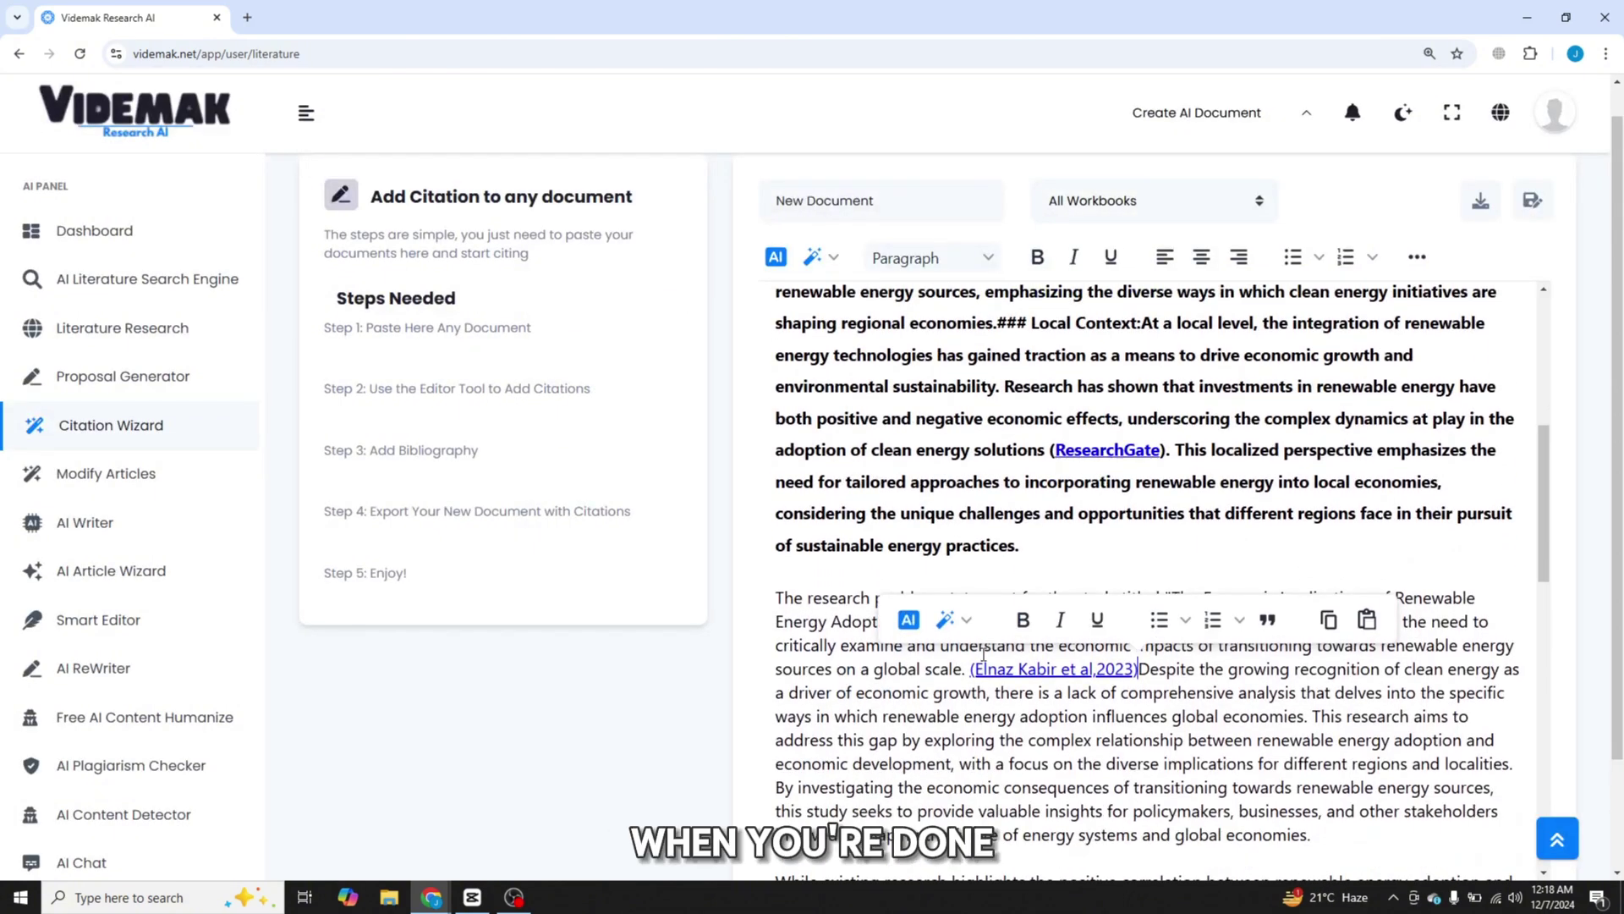
{"action": "scroll", "coordinate": [959, 722], "scroll_direction": "down", "scroll_amount": 1}
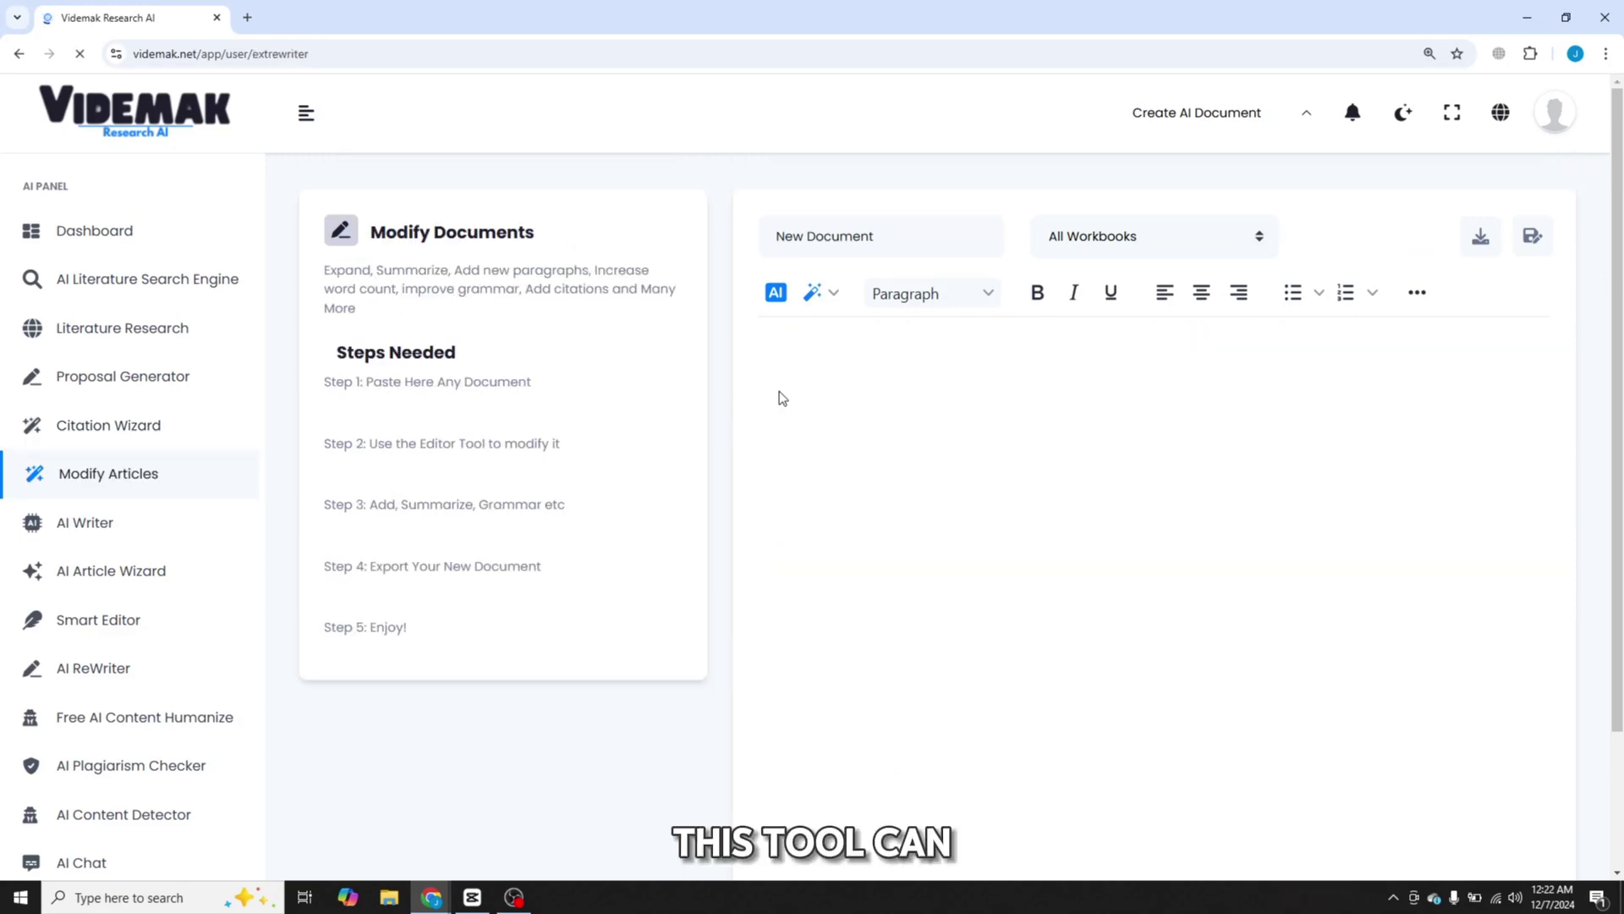
- Paste the cited proposal into Modify Documents and highlight the whole research problem paragraph
{"action": "key", "text": "ctrl+v"}
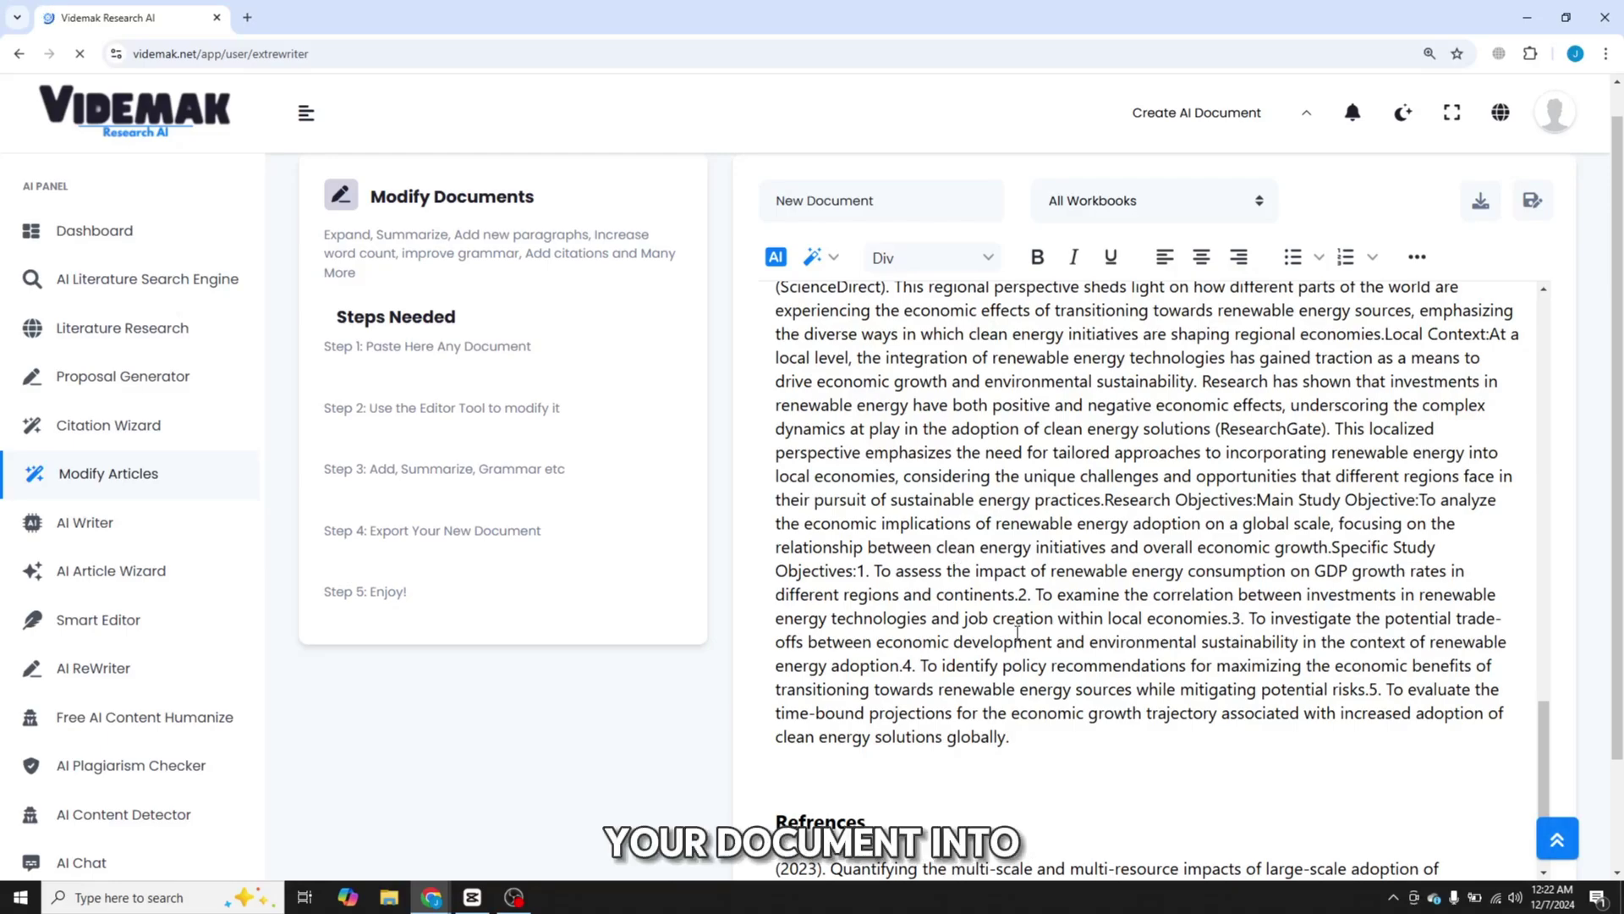
{"action": "scroll", "coordinate": [964, 564], "scroll_direction": "up", "scroll_amount": 5}
{"action": "scroll", "coordinate": [1016, 631], "scroll_direction": "up", "scroll_amount": 5}
{"action": "scroll", "coordinate": [1017, 631], "scroll_direction": "up", "scroll_amount": 3}
{"action": "scroll", "coordinate": [1016, 631], "scroll_direction": "up", "scroll_amount": 3}
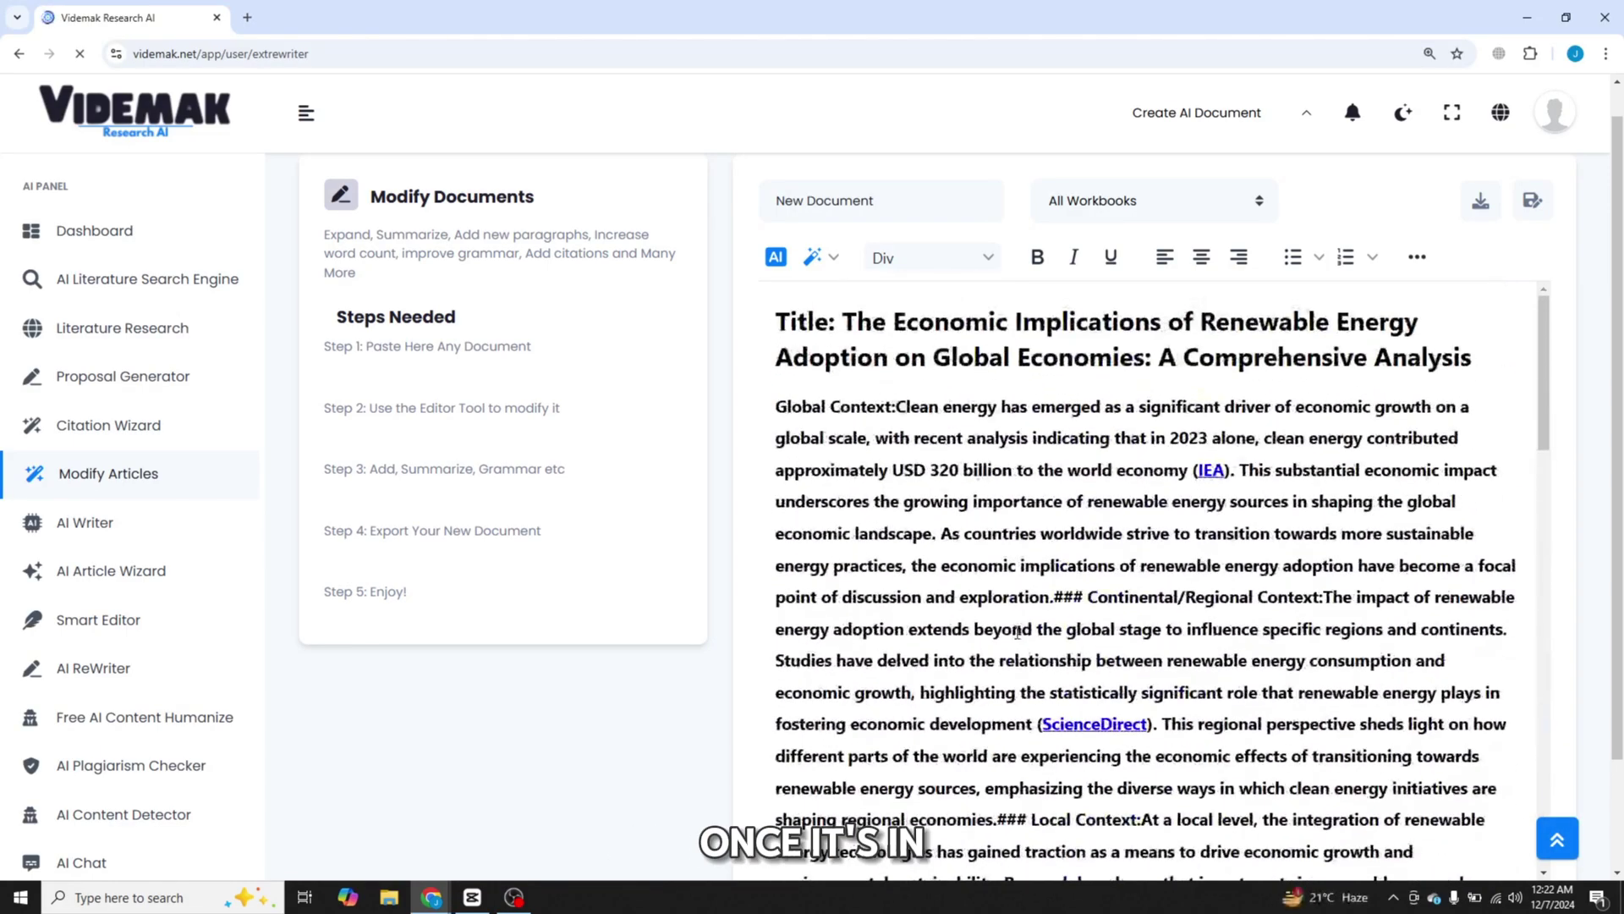
{"action": "scroll", "coordinate": [1016, 631], "scroll_direction": "down", "scroll_amount": 2}
{"action": "scroll", "coordinate": [1016, 631], "scroll_direction": "down", "scroll_amount": 4}
{"action": "scroll", "coordinate": [1017, 631], "scroll_direction": "down", "scroll_amount": 2}
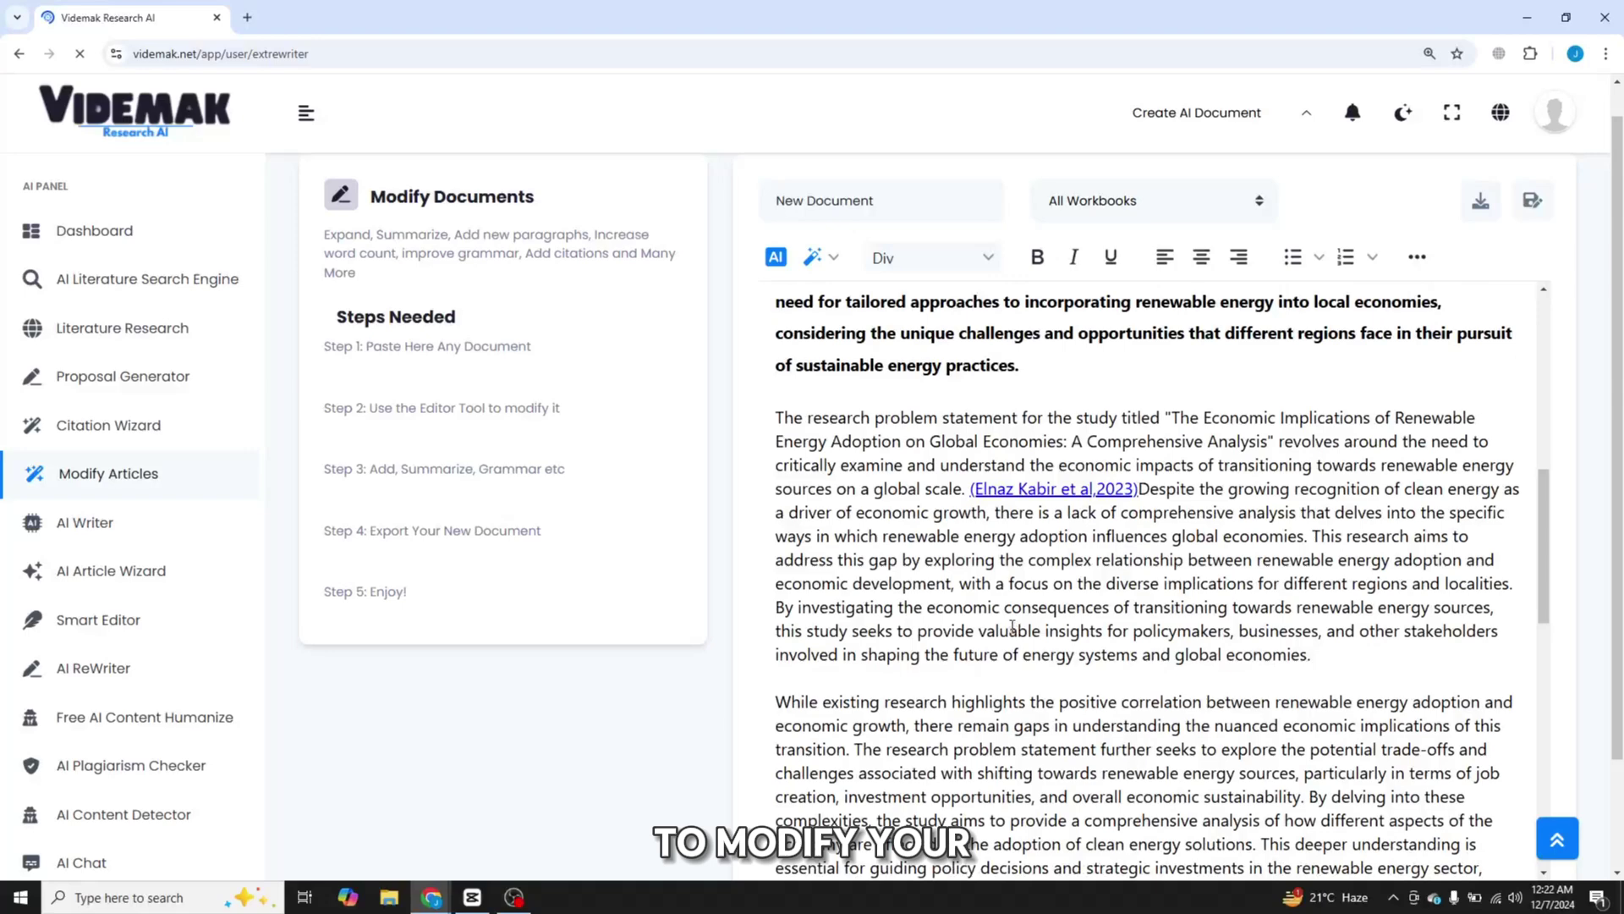
{"action": "scroll", "coordinate": [996, 601], "scroll_direction": "down", "scroll_amount": 2}
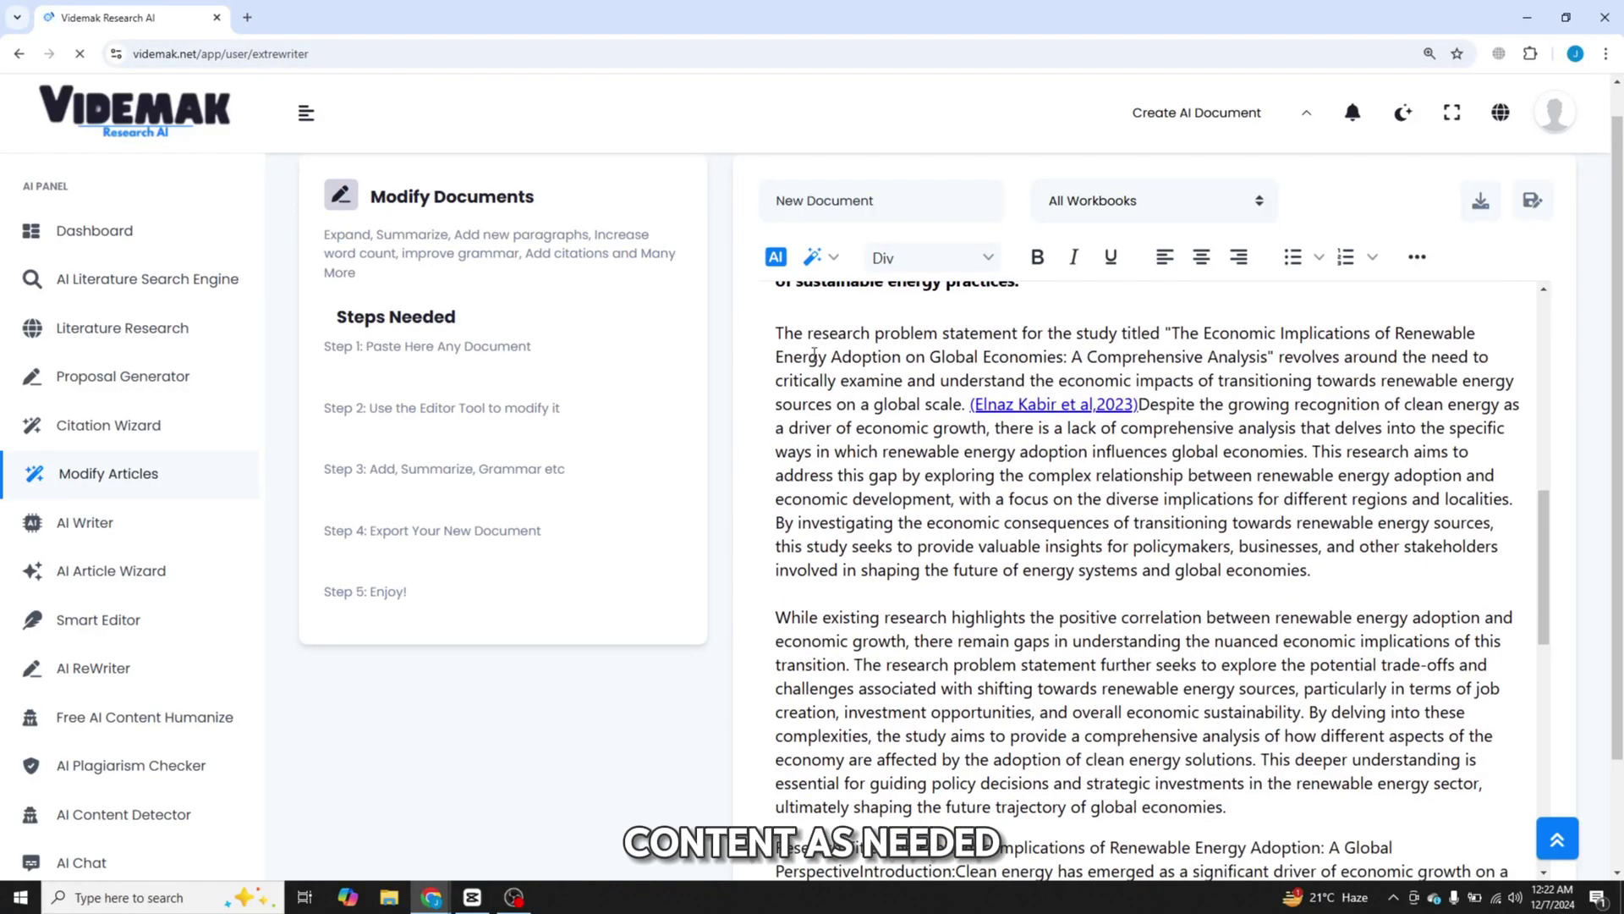
{"action": "left_click_drag", "start_coordinate": [777, 333], "coordinate": [1324, 580]}
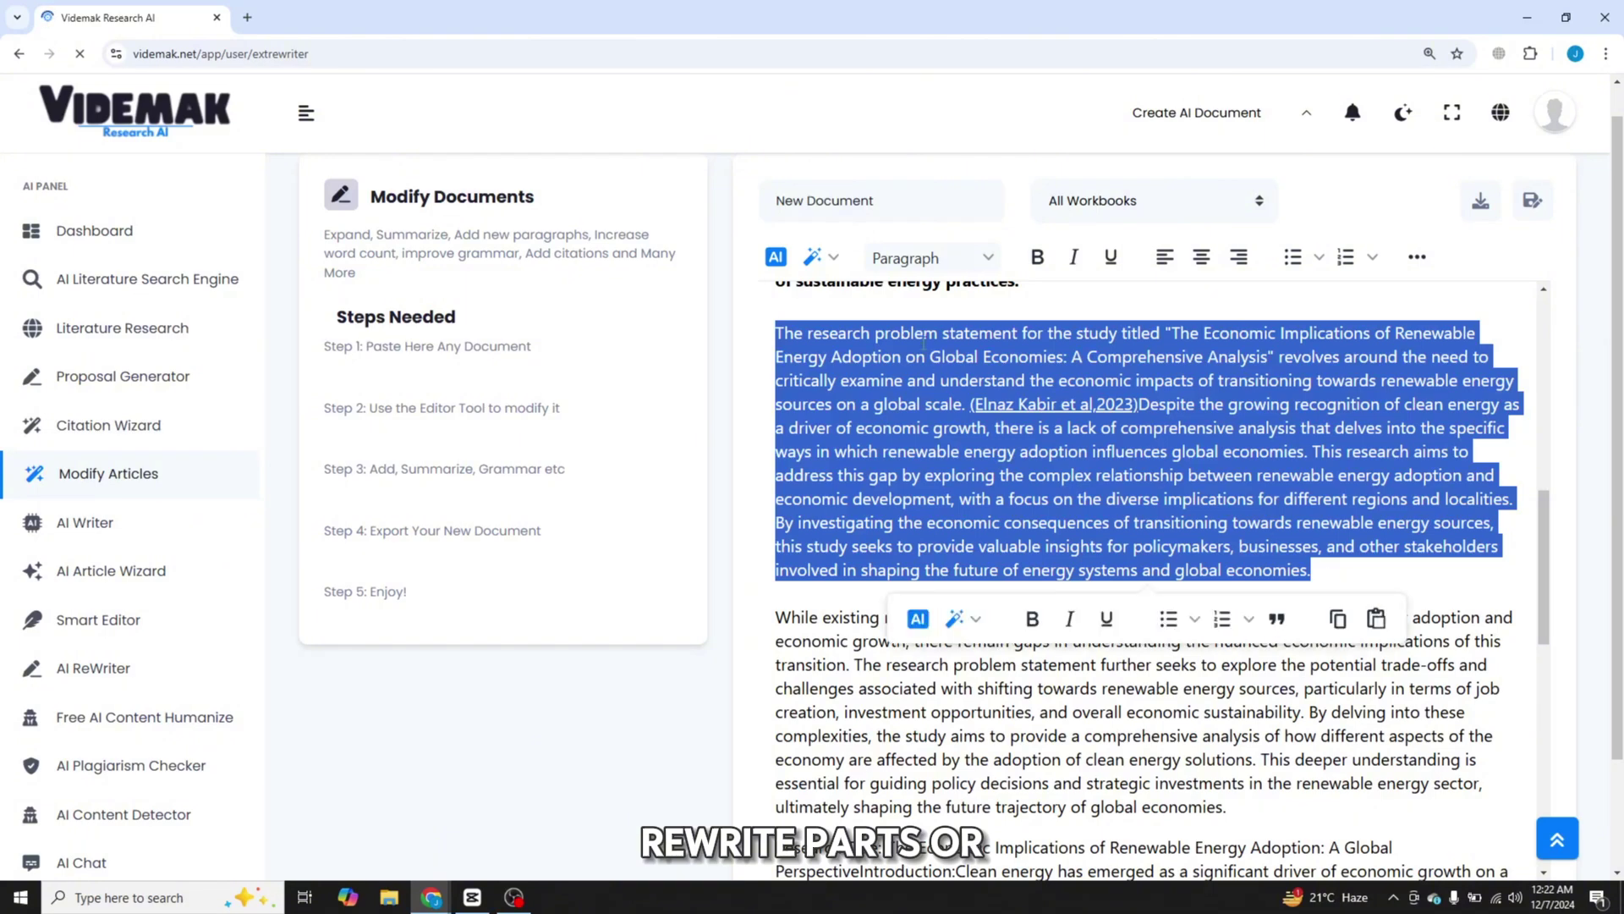
- Apply Improve Writing to the problem paragraph, then paste a copy before 'While existing research…'
{"action": "left_click", "coordinate": [832, 259]}
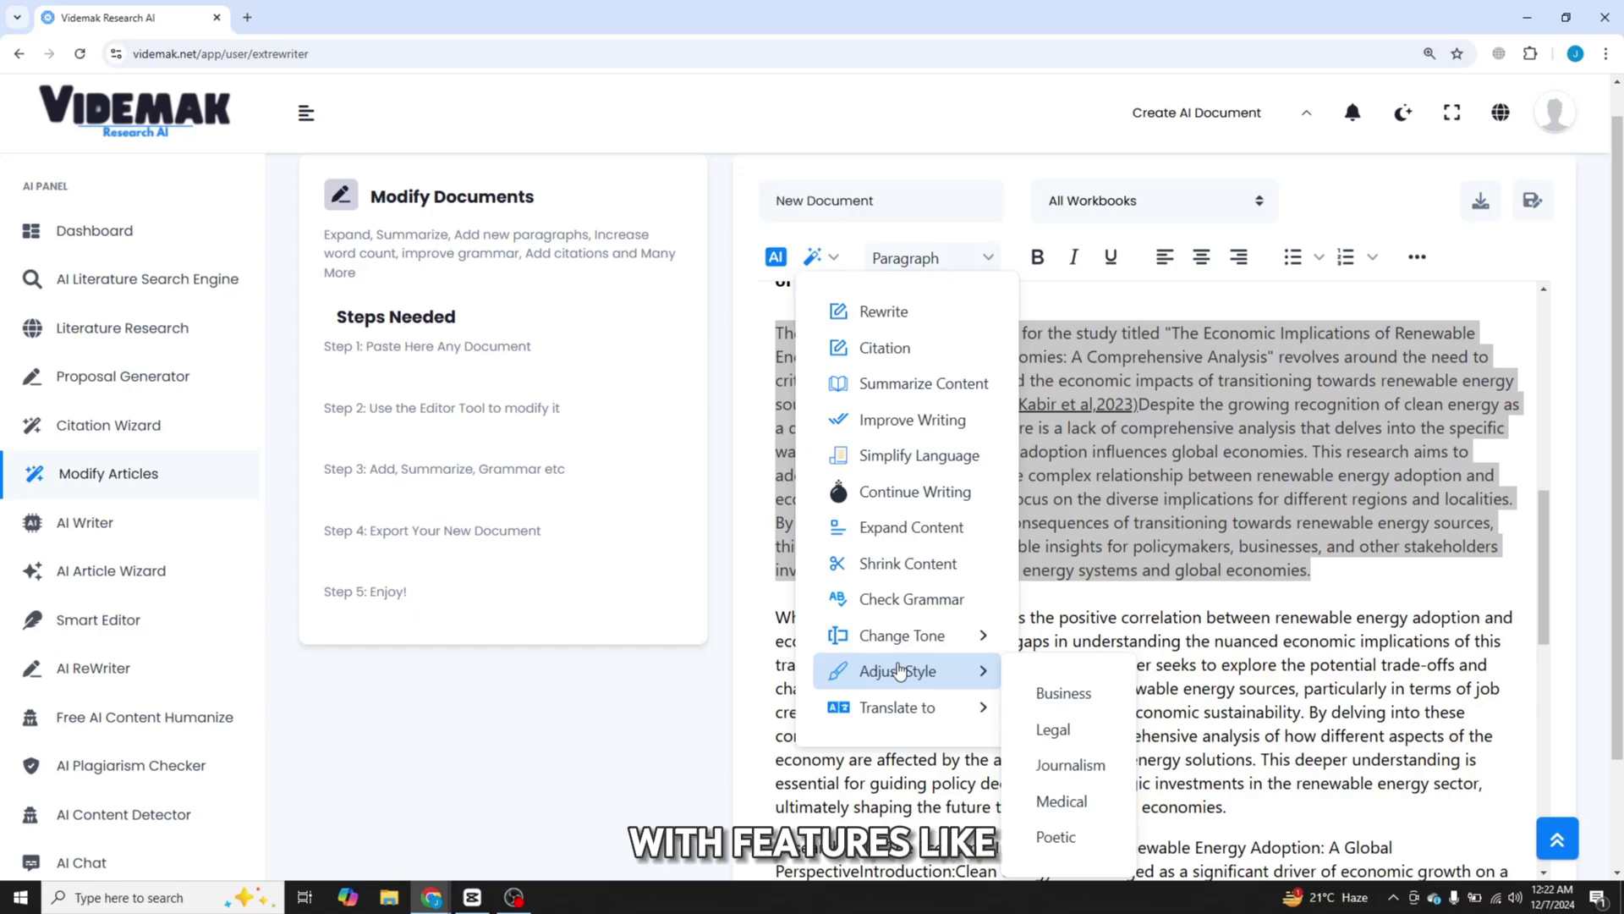
{"action": "left_click", "coordinate": [834, 420]}
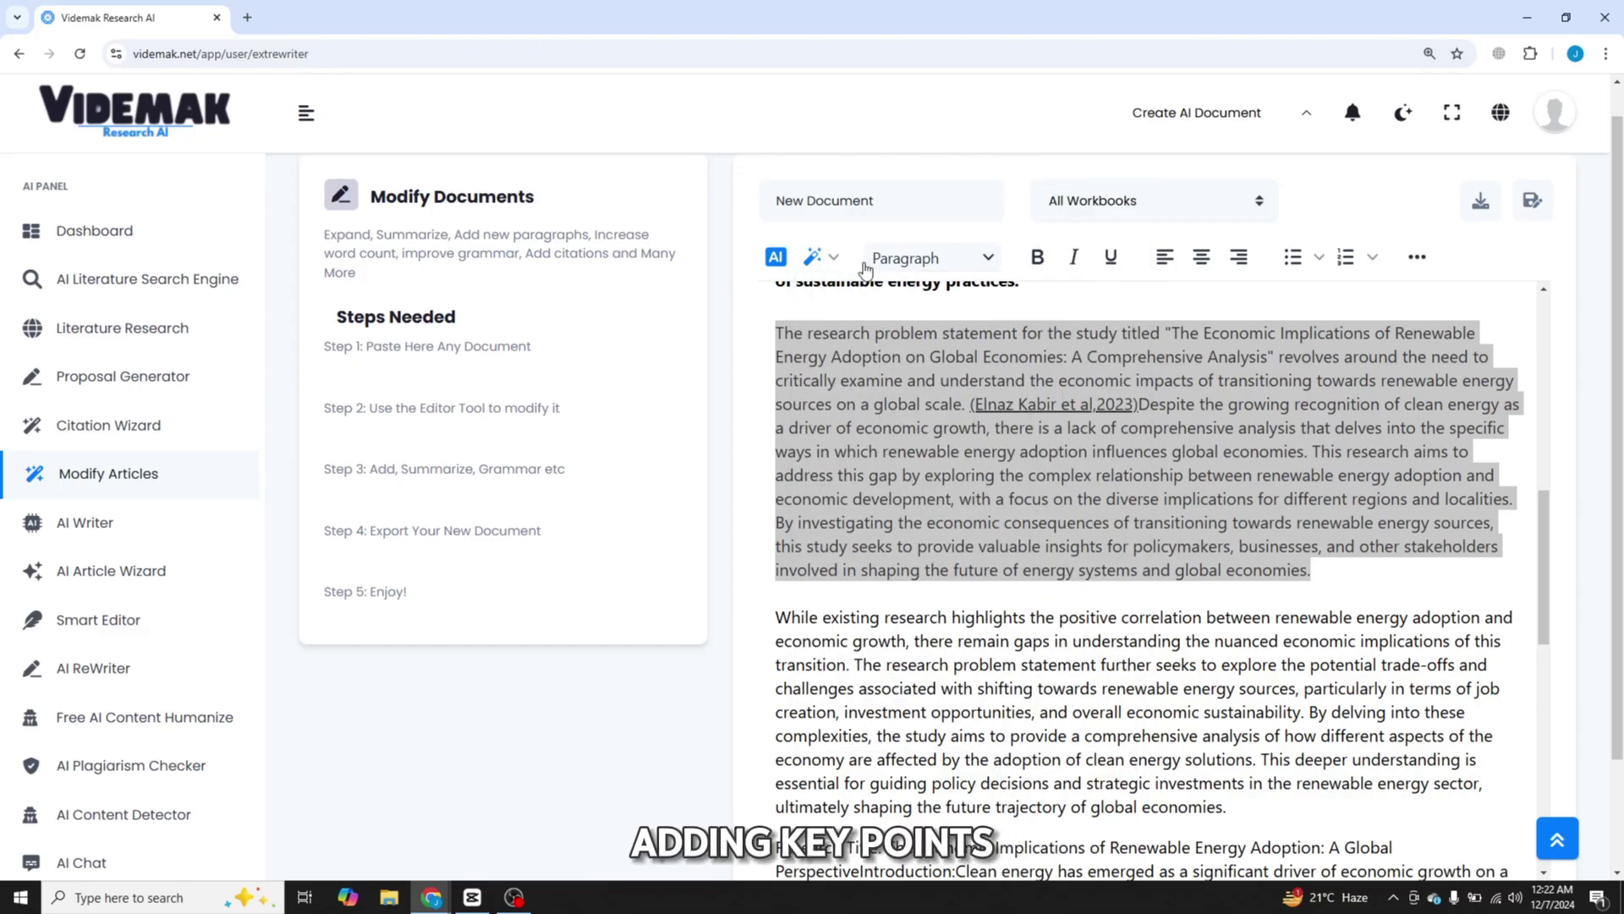
{"action": "left_click", "coordinate": [813, 263]}
{"action": "left_click", "coordinate": [889, 384]}
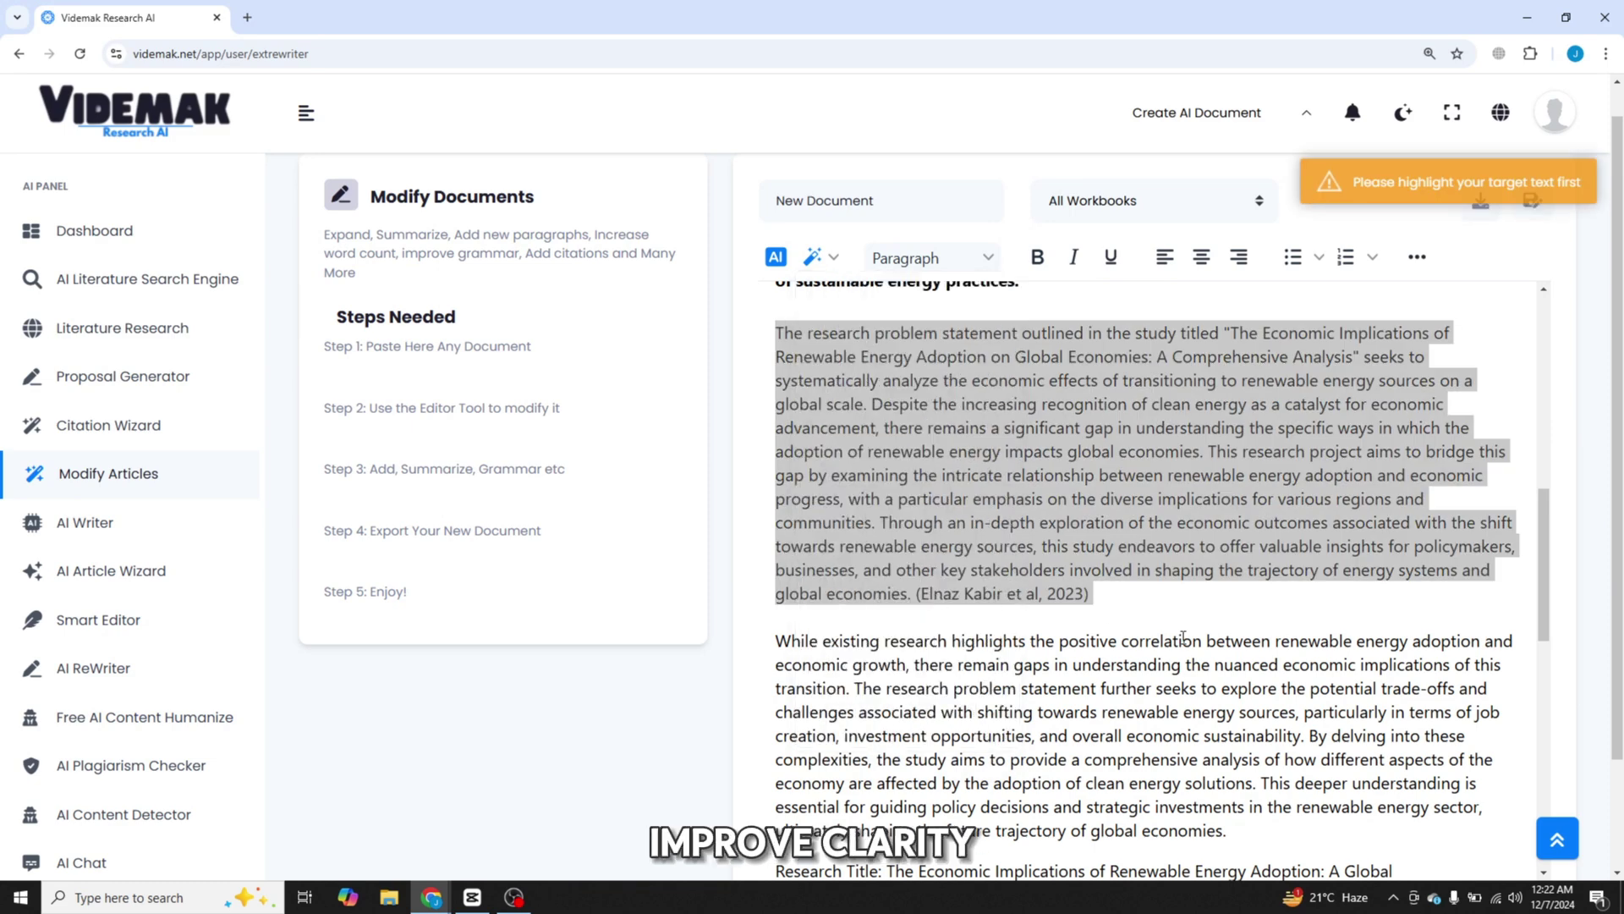
{"action": "left_click", "coordinate": [779, 642]}
{"action": "key", "text": "ctrl+v"}
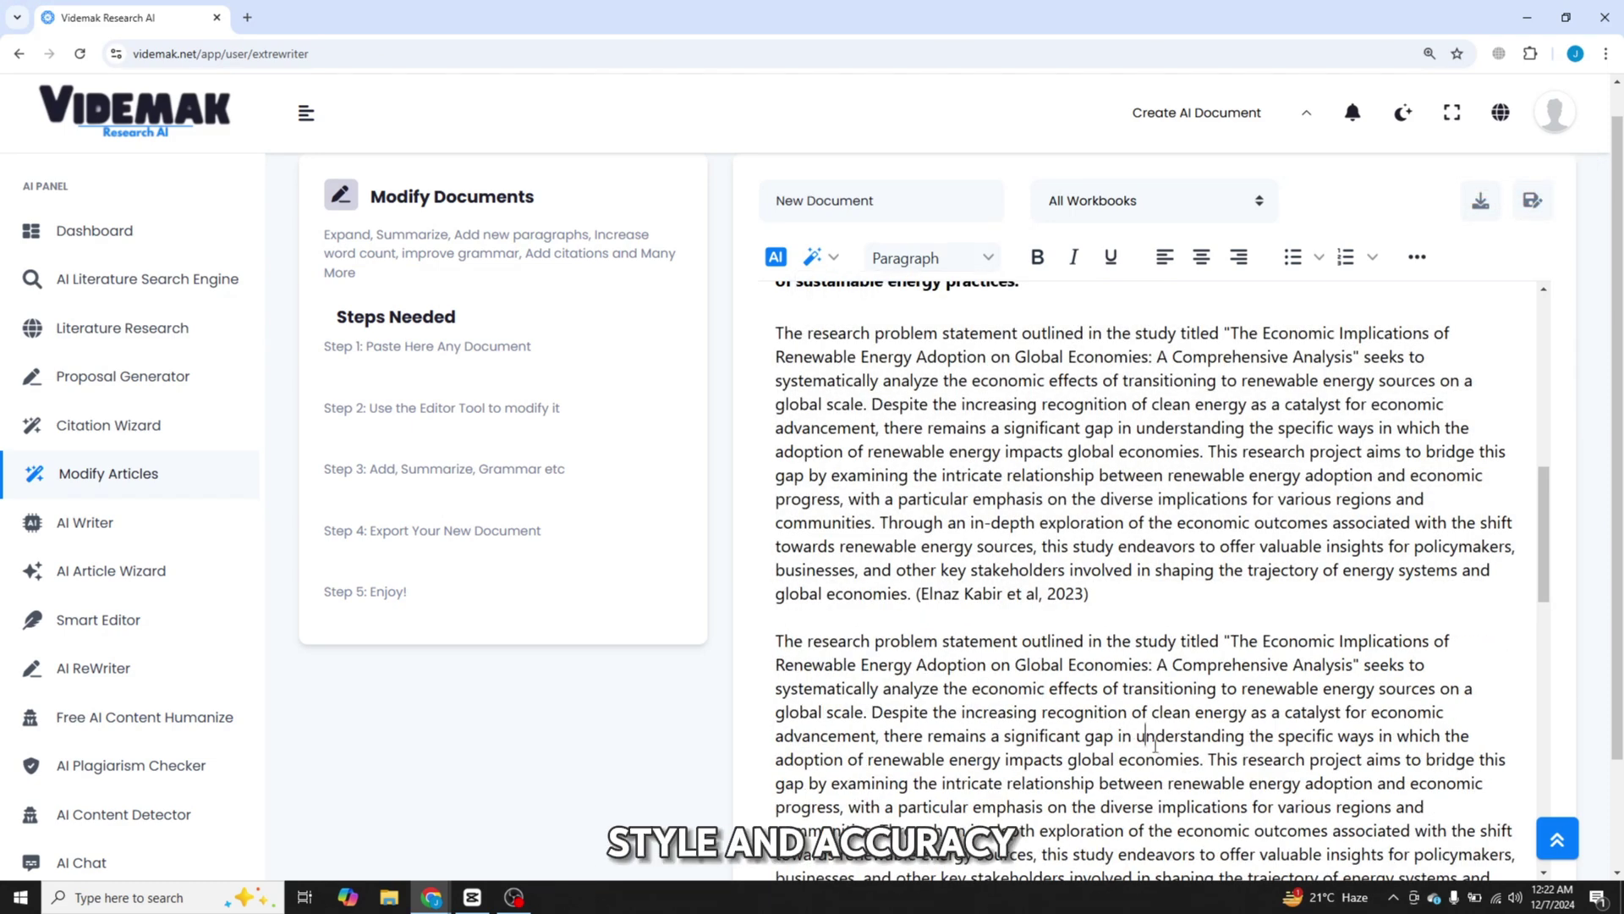
{"action": "scroll", "coordinate": [1215, 737], "scroll_direction": "down", "scroll_amount": 3}
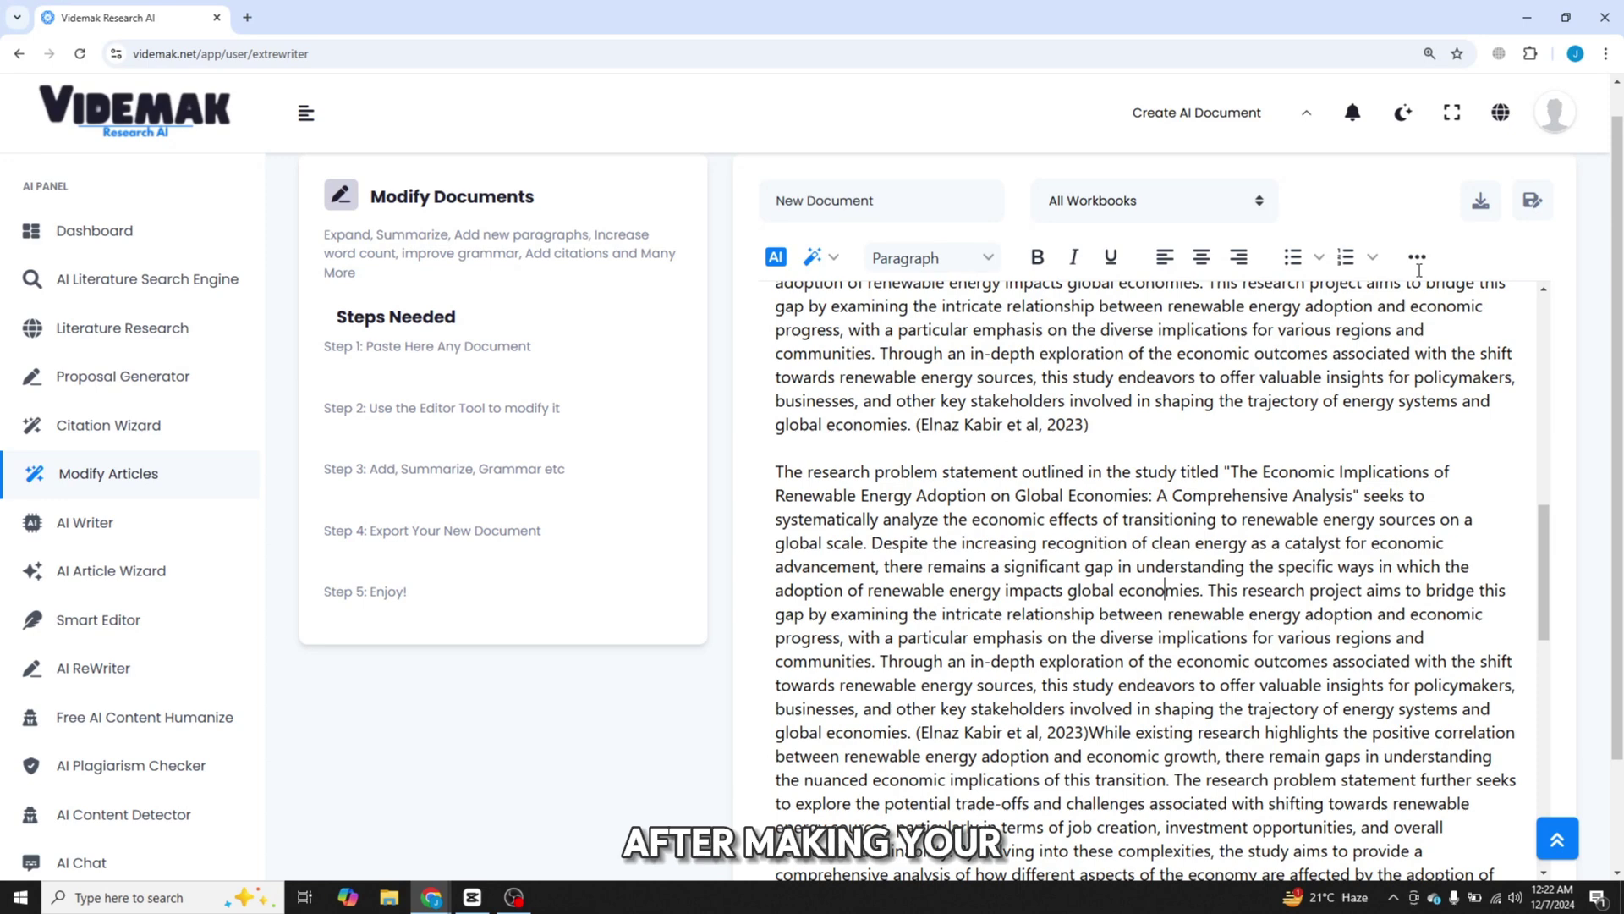
- Show the export options for the proposal: Copy Text, Copy HTML, Text File, MS Word
{"action": "left_click", "coordinate": [1477, 209]}
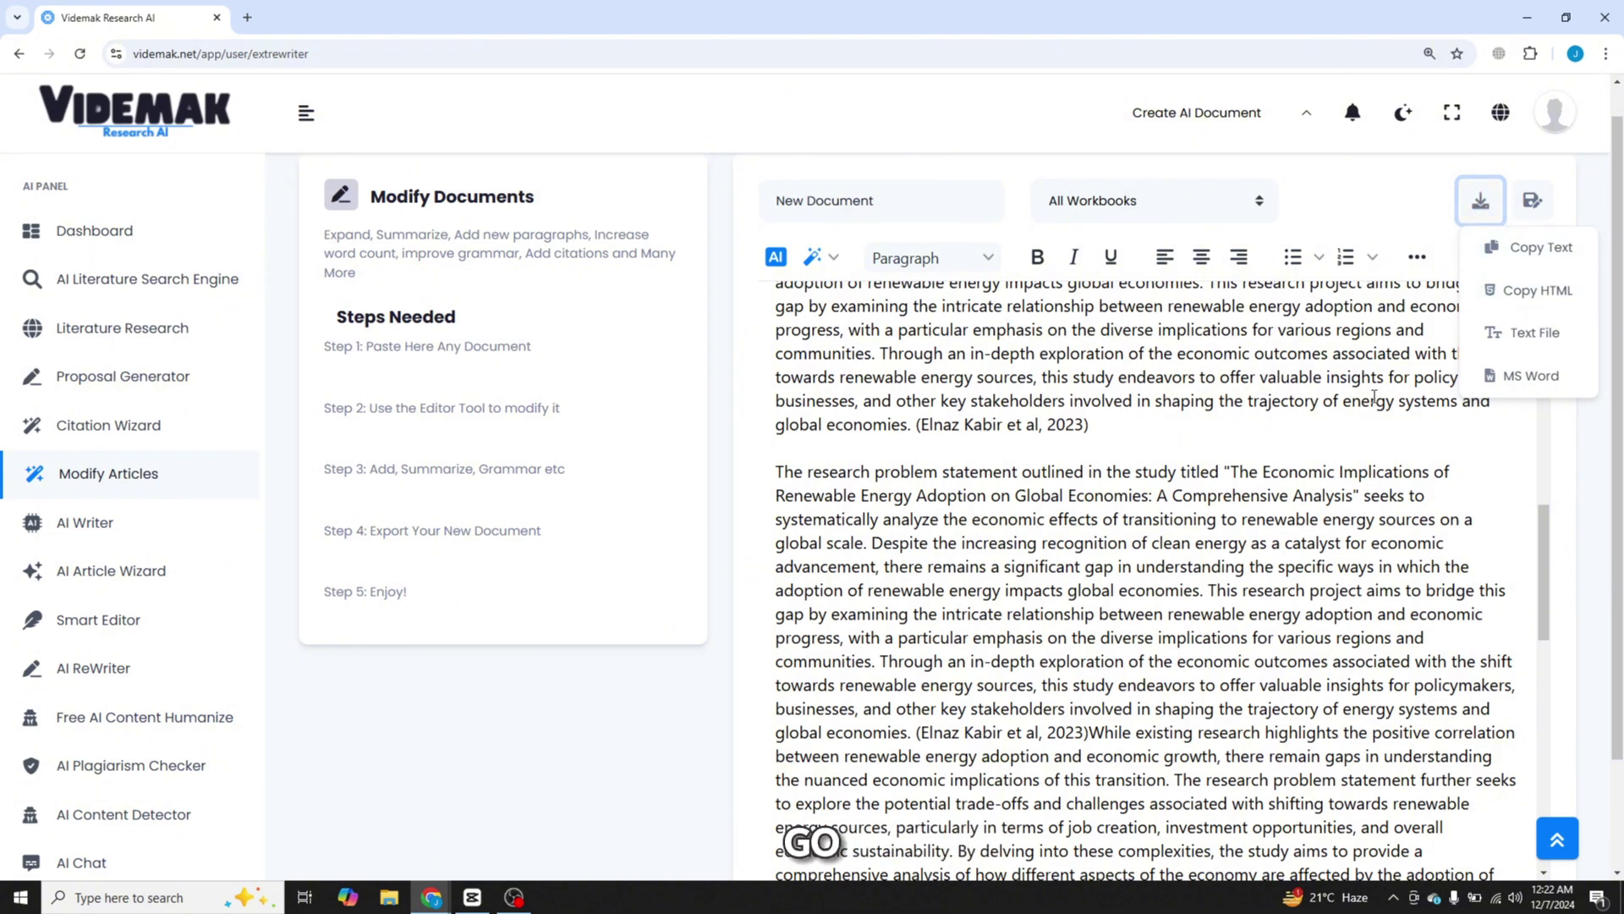
{"action": "scroll", "coordinate": [1284, 531], "scroll_direction": "up", "scroll_amount": 3}
{"action": "scroll", "coordinate": [1283, 531], "scroll_direction": "up", "scroll_amount": 2}
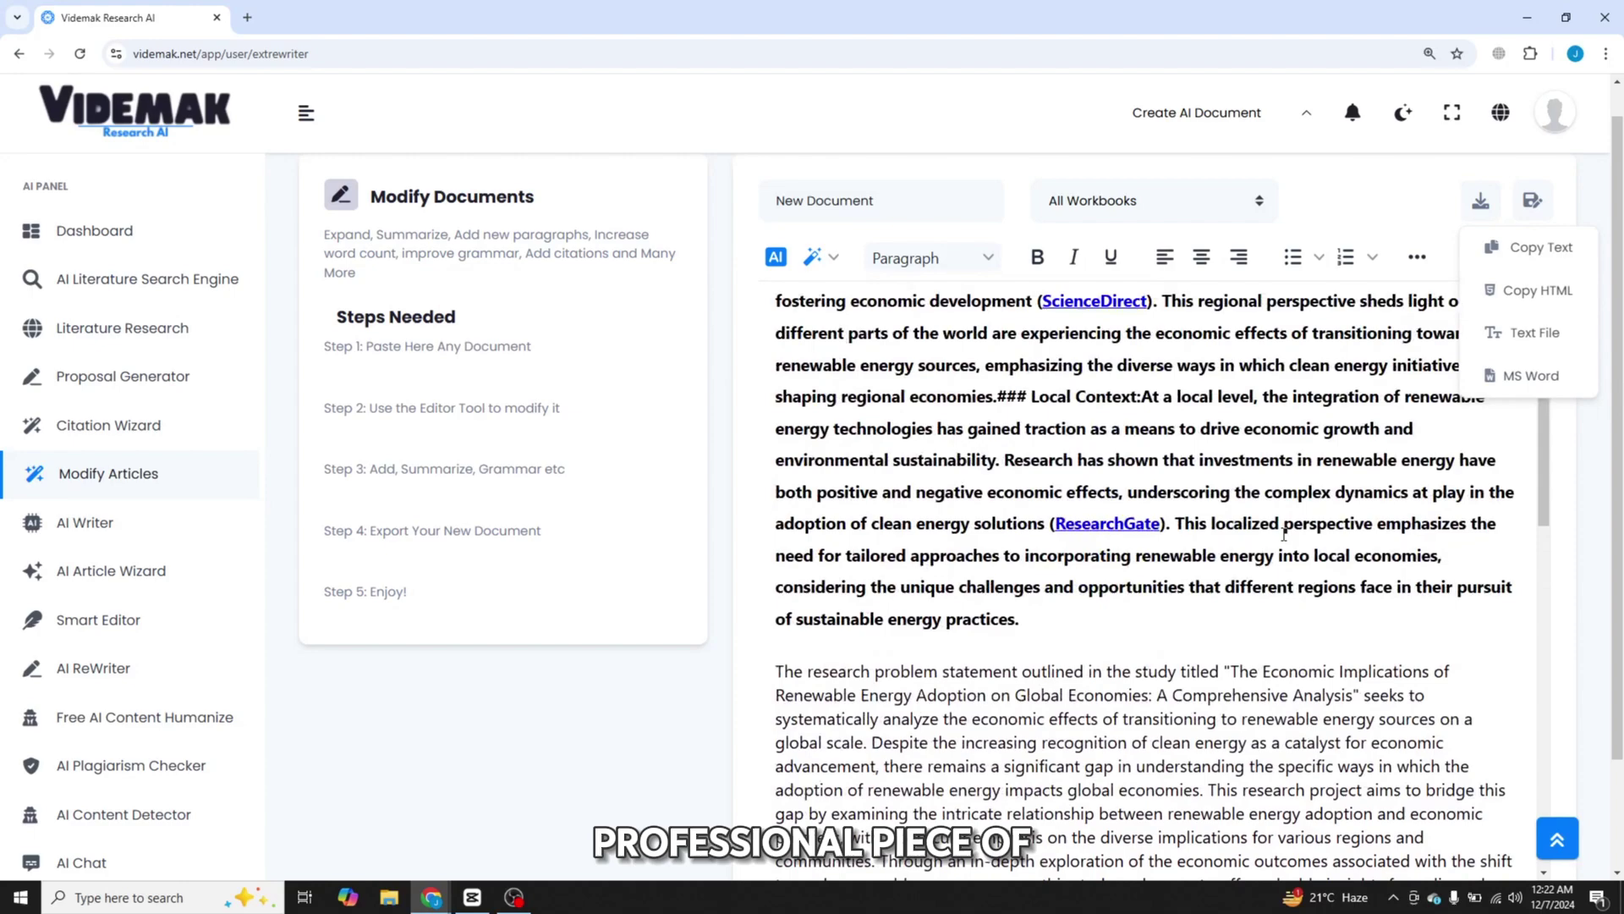
{"action": "scroll", "coordinate": [1284, 531], "scroll_direction": "up", "scroll_amount": 1}
{"action": "scroll", "coordinate": [1283, 530], "scroll_direction": "down", "scroll_amount": 3}
{"action": "scroll", "coordinate": [1284, 530], "scroll_direction": "down", "scroll_amount": 2}
{"action": "scroll", "coordinate": [1283, 530], "scroll_direction": "down", "scroll_amount": 2}
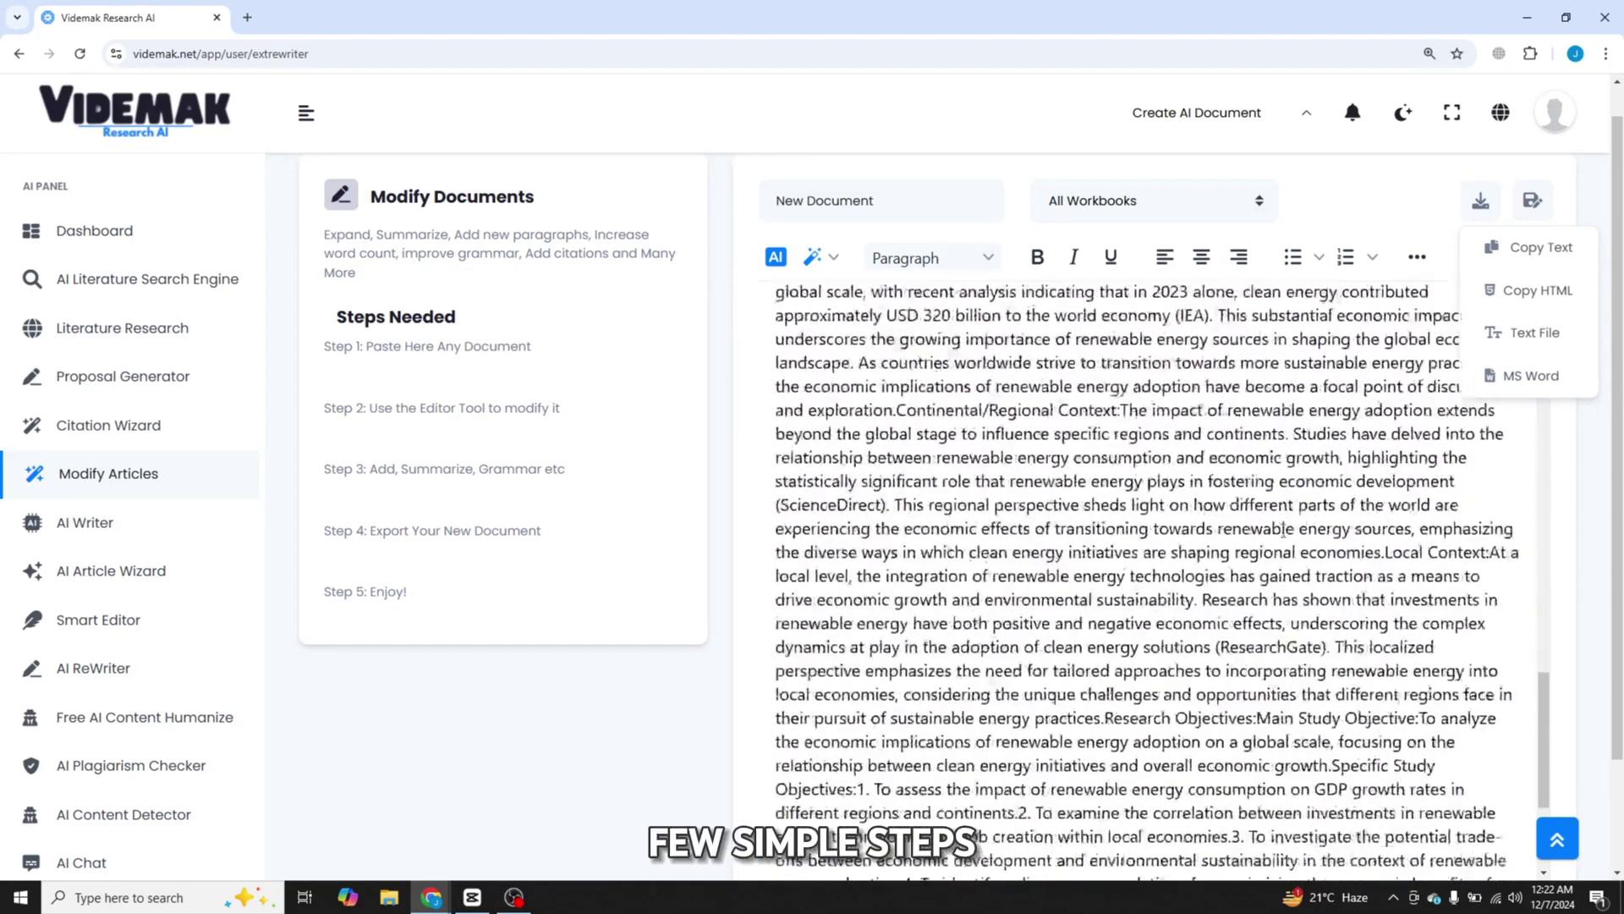
{"action": "scroll", "coordinate": [1283, 531], "scroll_direction": "down", "scroll_amount": 2}
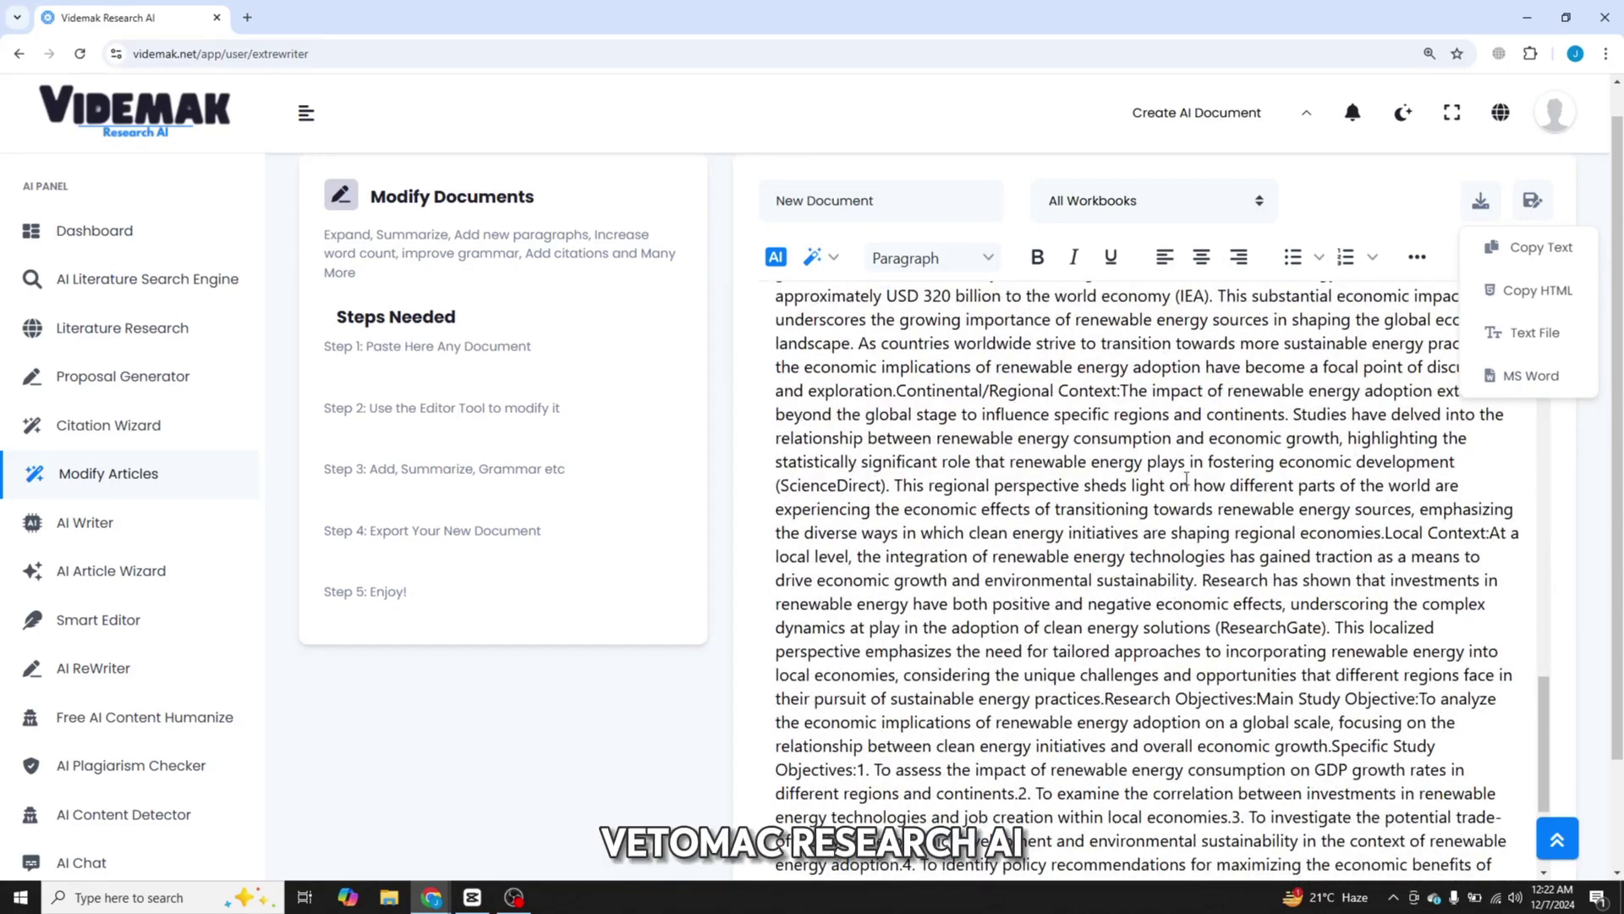
{"action": "scroll", "coordinate": [1187, 479], "scroll_direction": "up", "scroll_amount": 3}
{"action": "scroll", "coordinate": [1186, 479], "scroll_direction": "up", "scroll_amount": 2}
{"action": "scroll", "coordinate": [1187, 479], "scroll_direction": "up", "scroll_amount": 3}
{"action": "scroll", "coordinate": [1181, 476], "scroll_direction": "up", "scroll_amount": 3}
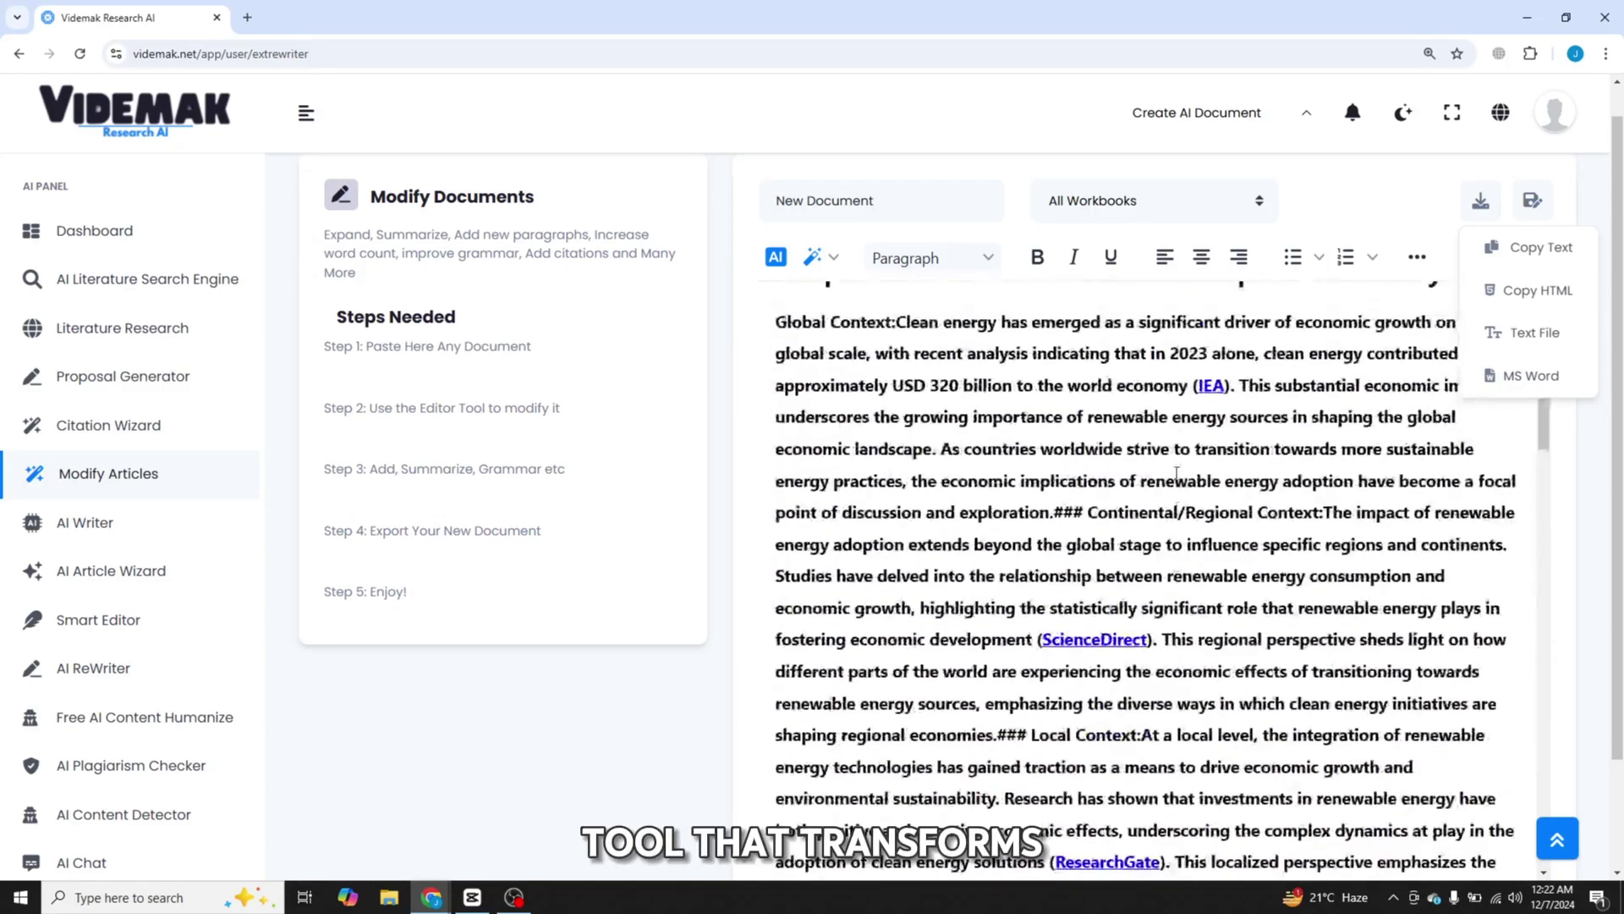
{"action": "scroll", "coordinate": [1176, 475], "scroll_direction": "up", "scroll_amount": 2}
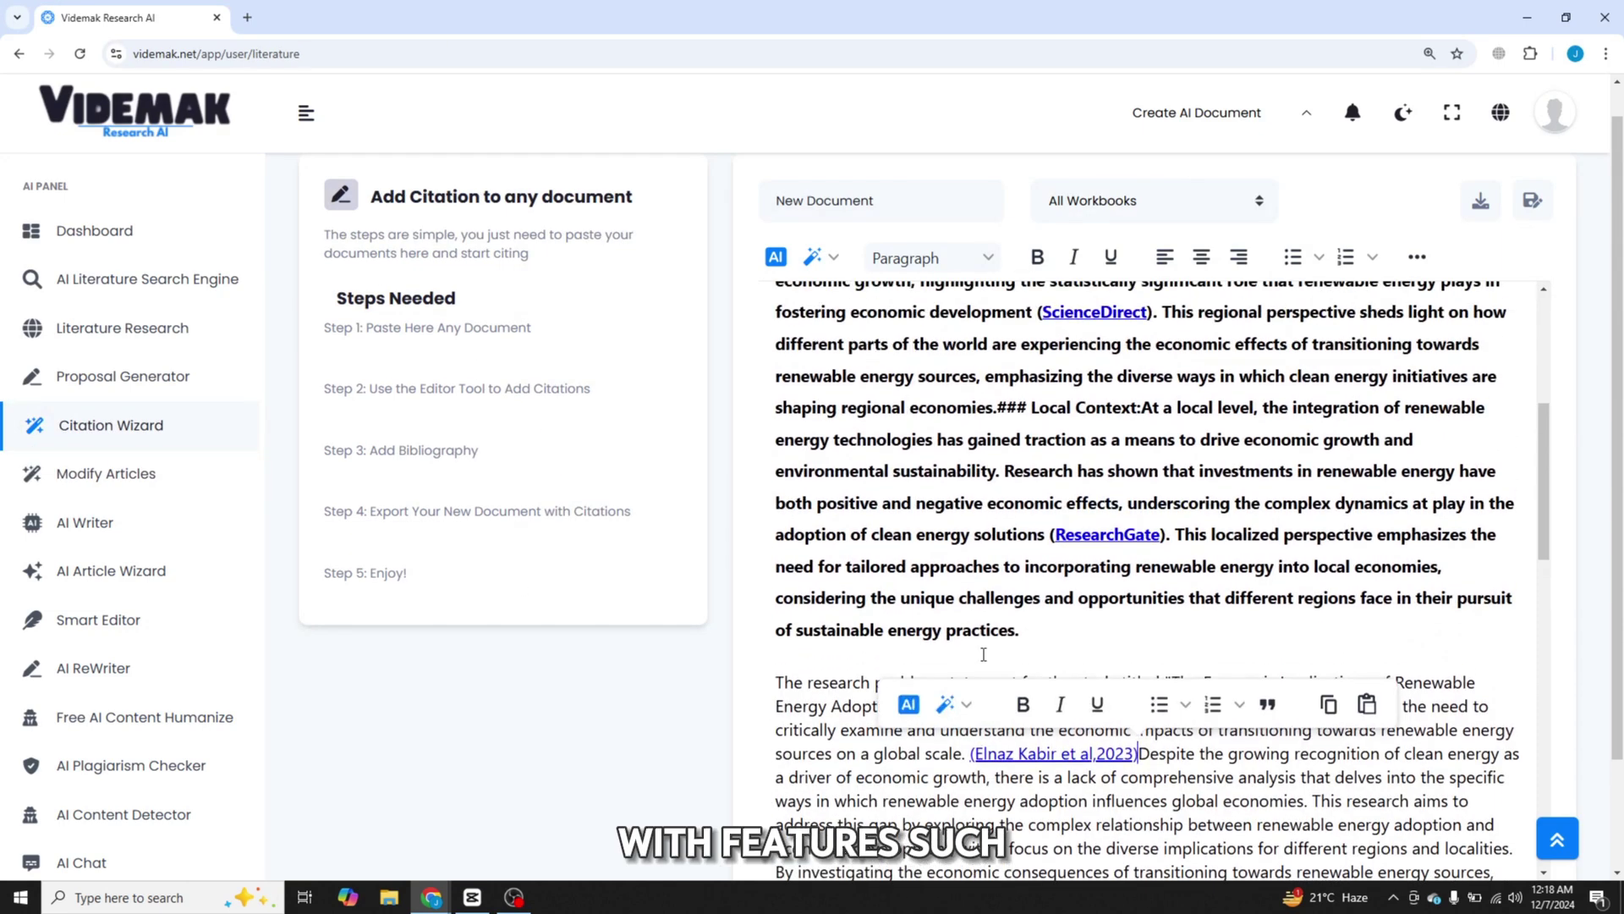
{"action": "scroll", "coordinate": [961, 715], "scroll_direction": "down", "scroll_amount": 2}
- Select the research problem paragraph and bring up its AI editing actions, including tone options
{"action": "left_click", "coordinate": [958, 718]}
{"action": "scroll", "coordinate": [939, 672], "scroll_direction": "down", "scroll_amount": 1}
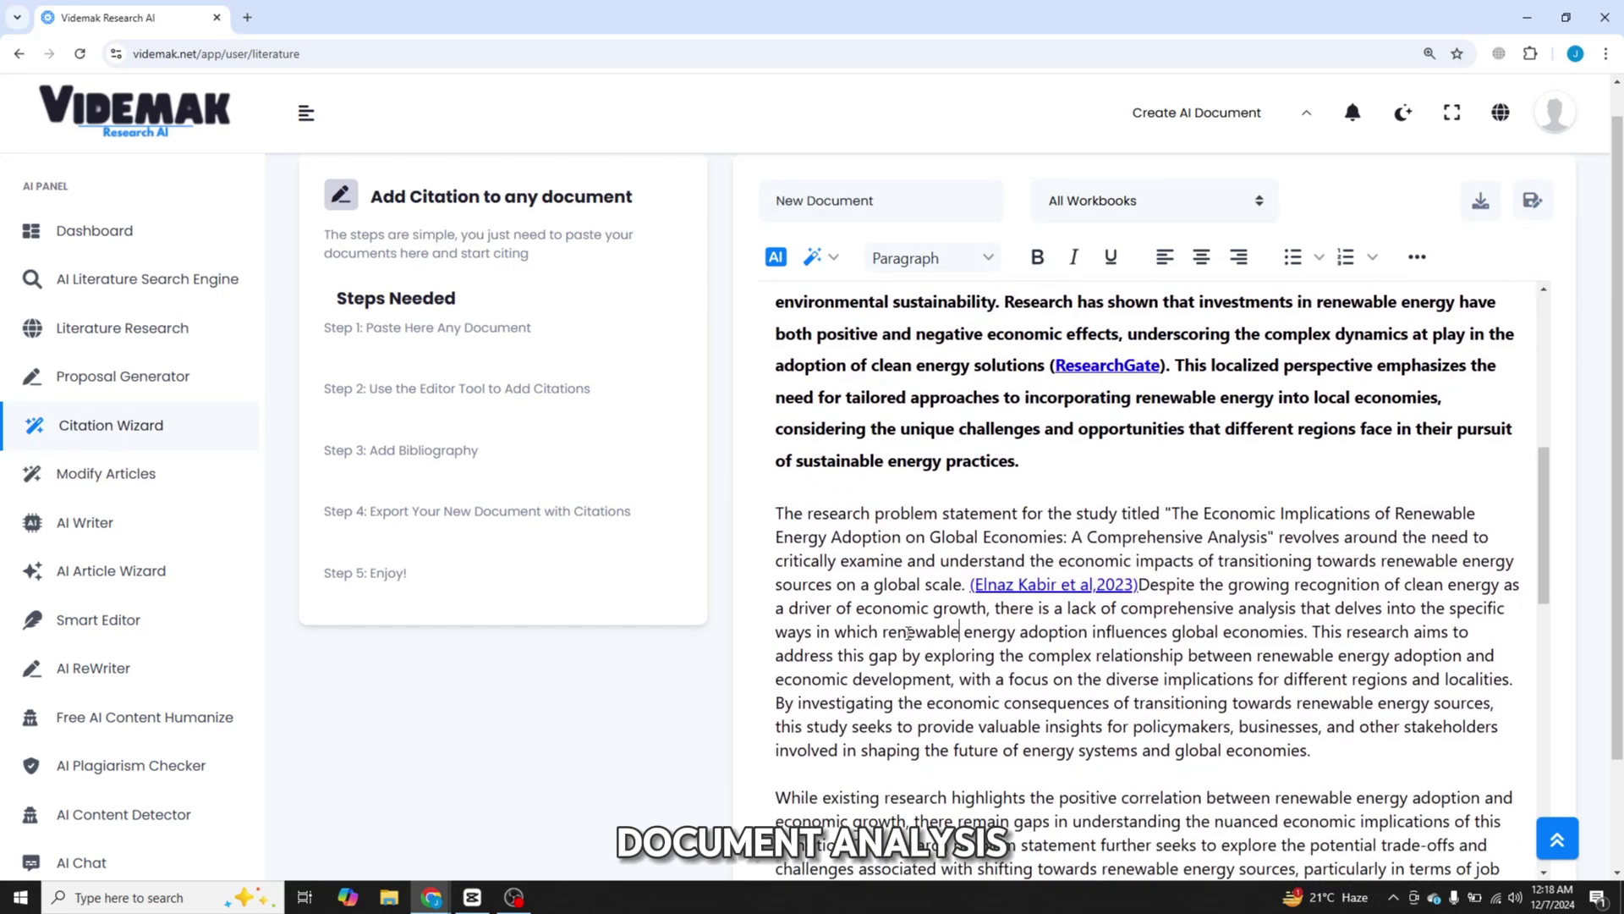
{"action": "left_click_drag", "start_coordinate": [801, 512], "coordinate": [1312, 750]}
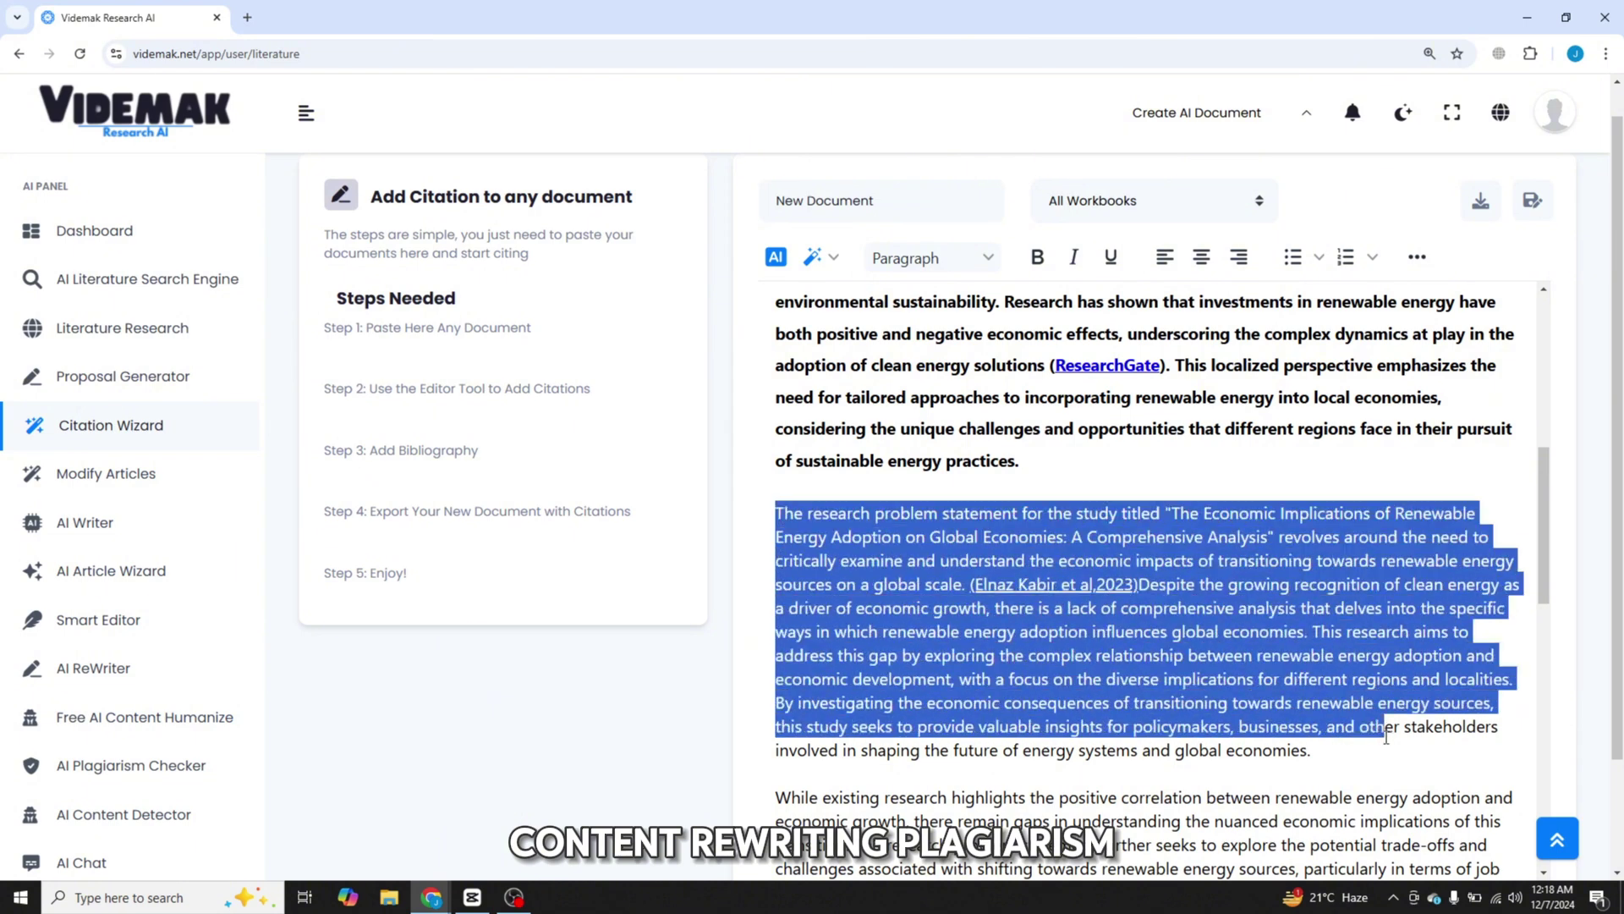
{"action": "left_click", "coordinate": [817, 257]}
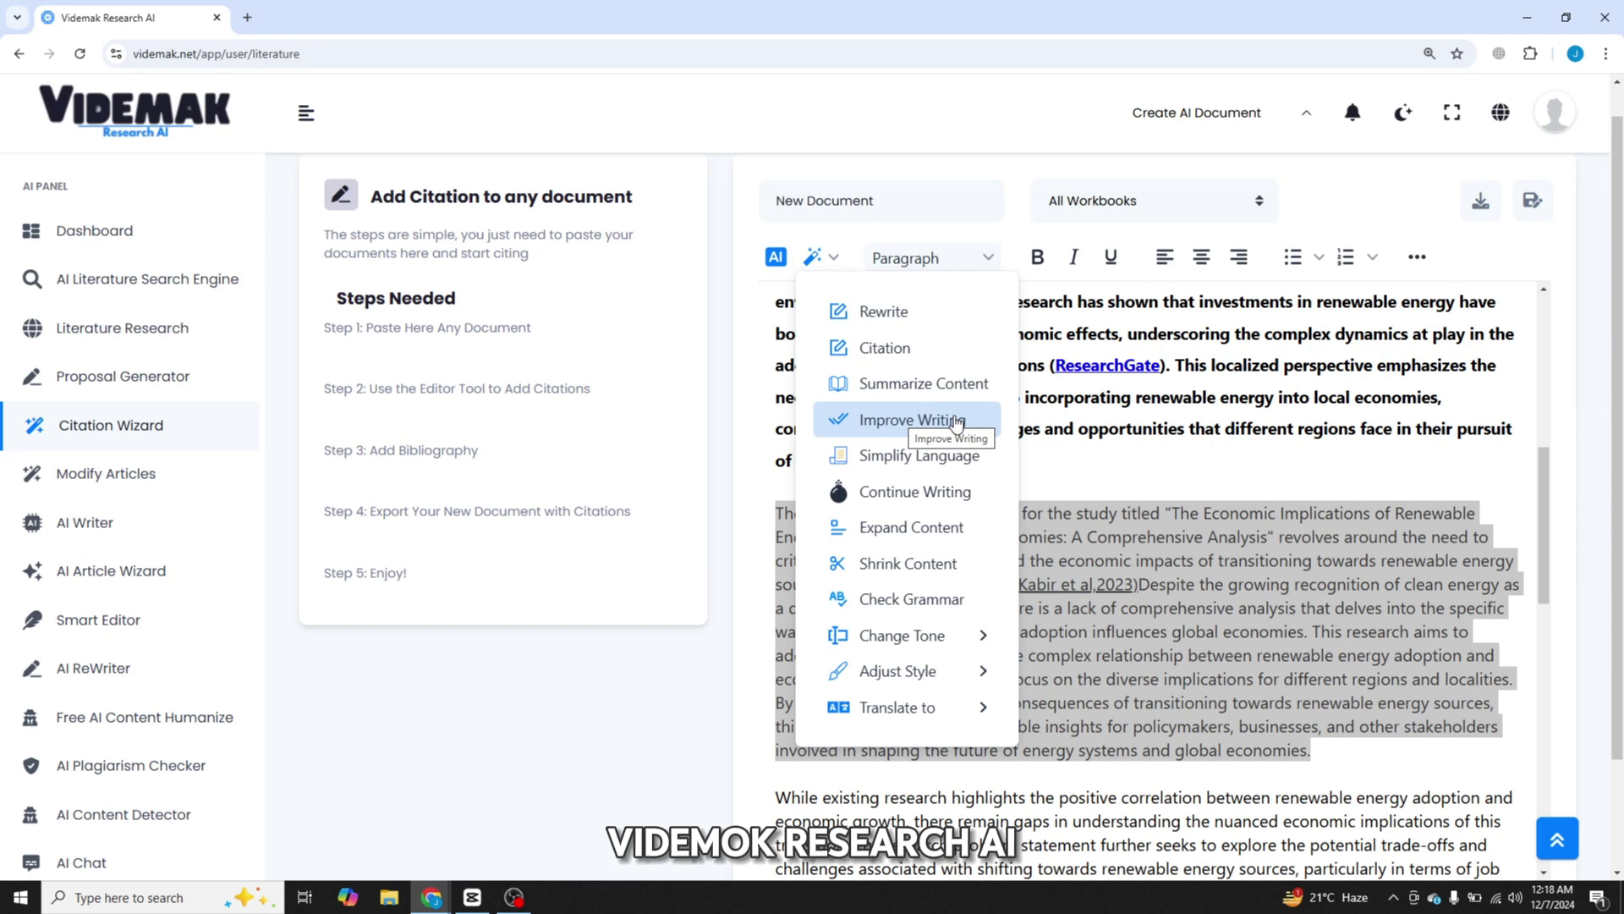
{"action": "mouse_move", "coordinate": [903, 634]}
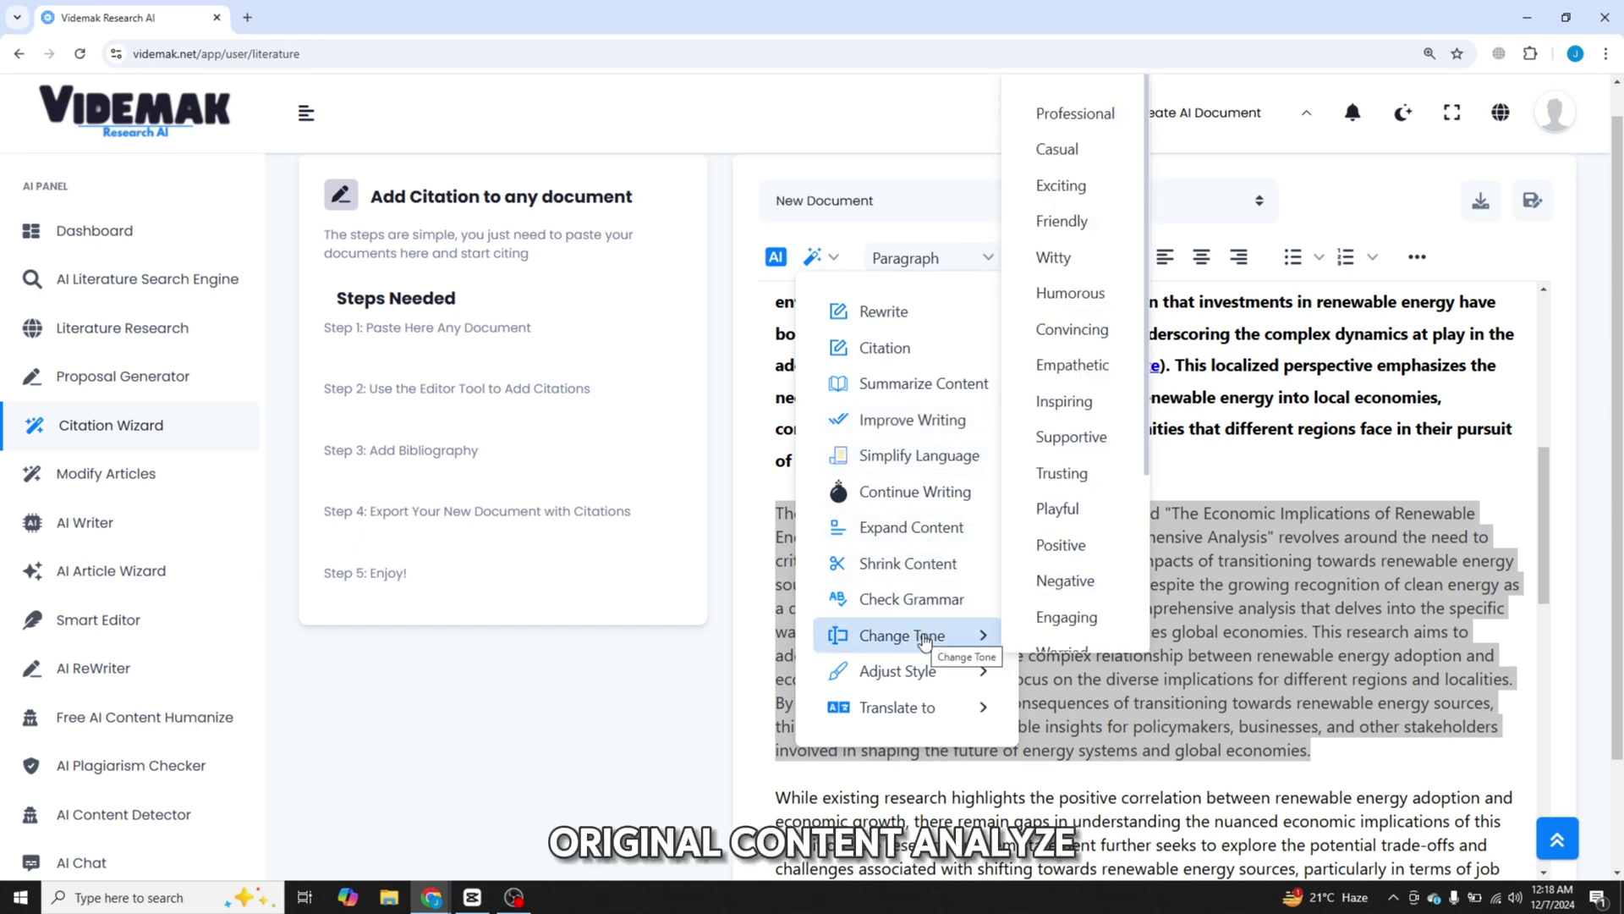
{"action": "scroll", "coordinate": [1049, 646], "scroll_direction": "down", "scroll_amount": 1}
{"action": "scroll", "coordinate": [1048, 432], "scroll_direction": "down", "scroll_amount": 2}
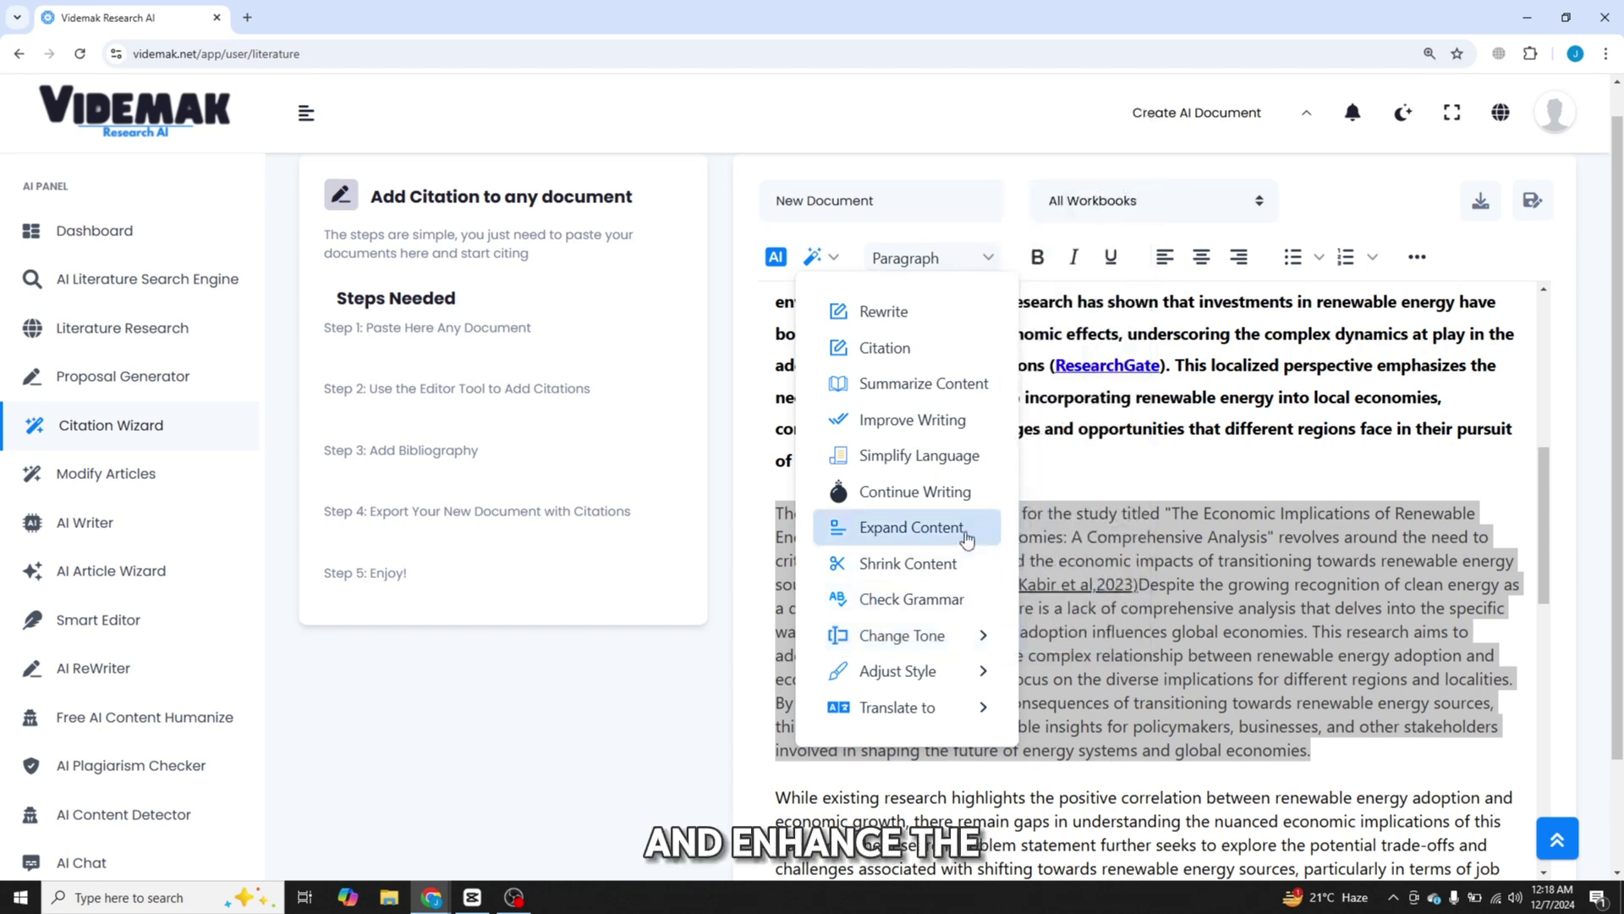